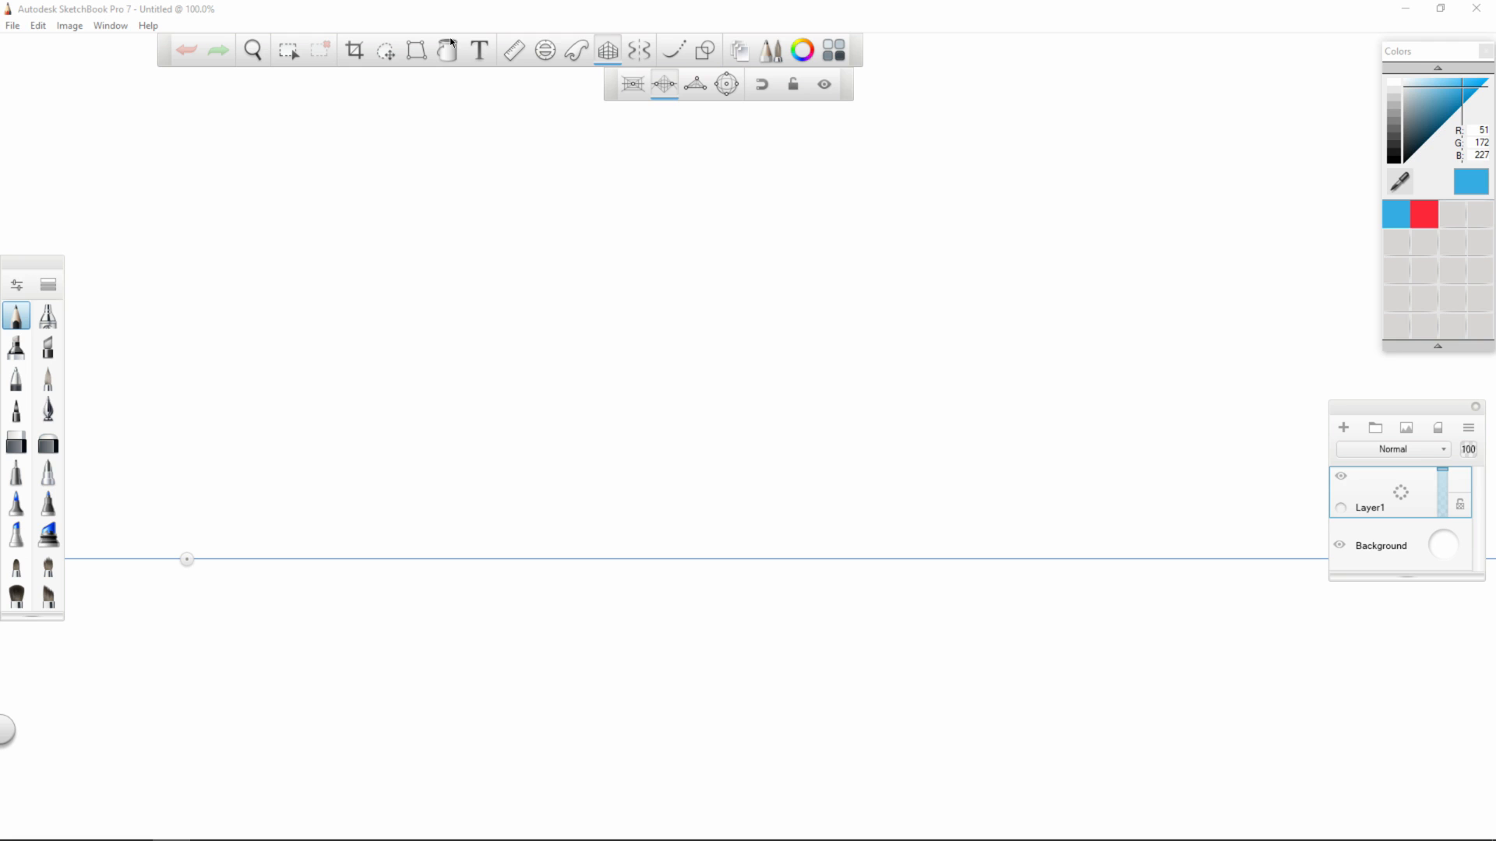
- Replace the perspective guides with the ruler, try a 45° stroke, and draw a long, nearly level horizon line along the ruler
left_click(451, 41)
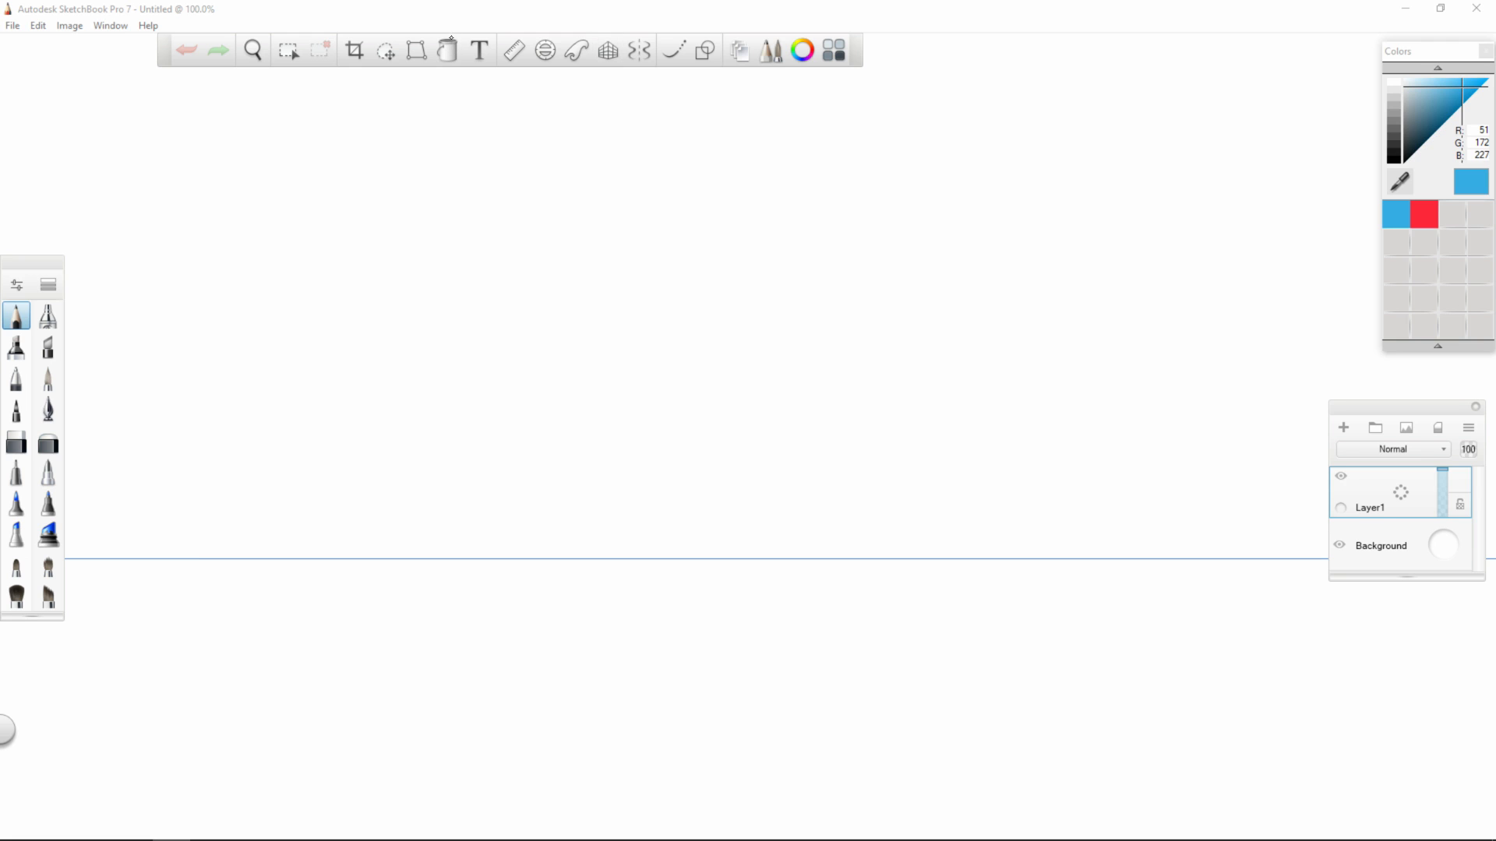
left_click(513, 50)
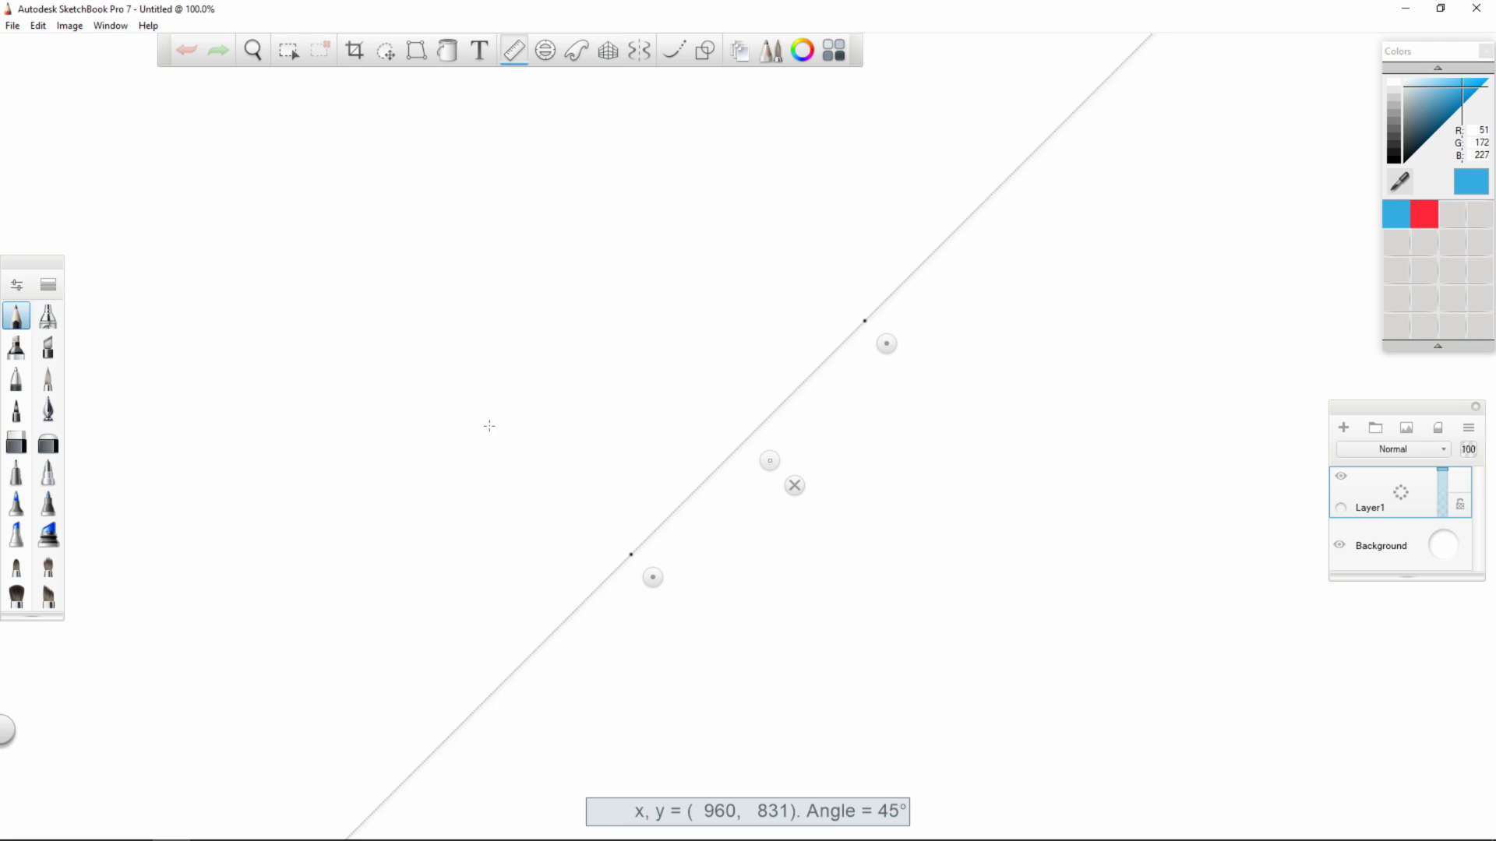
mouse_move(489, 425)
left_mouse_down()
mouse_move(478, 437)
mouse_move(267, 316)
left_mouse_up()
left_click_drag(654, 576, 381, 359)
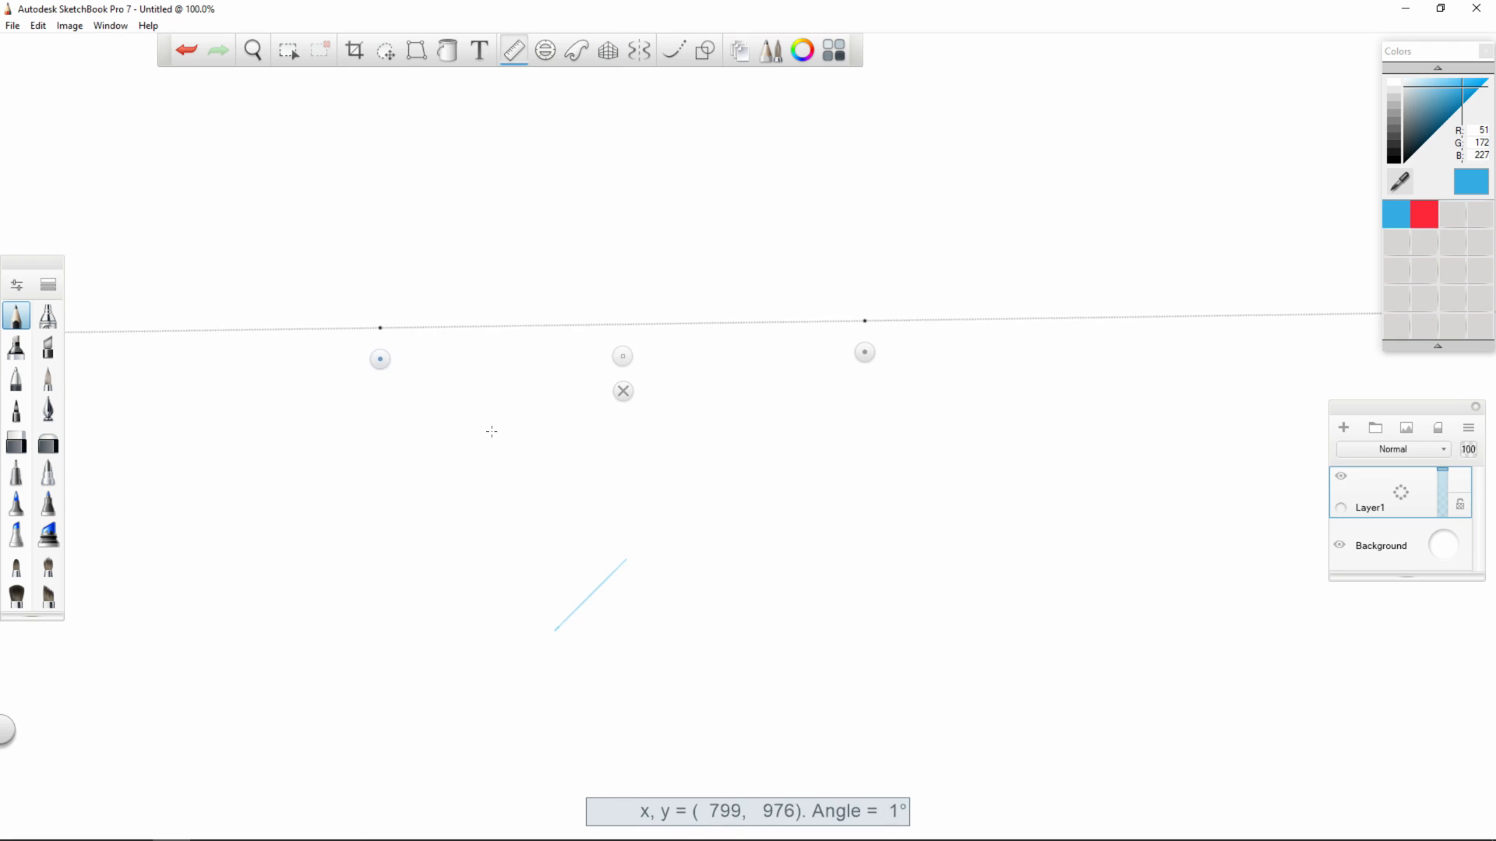
left_click_drag(211, 259, 1218, 234)
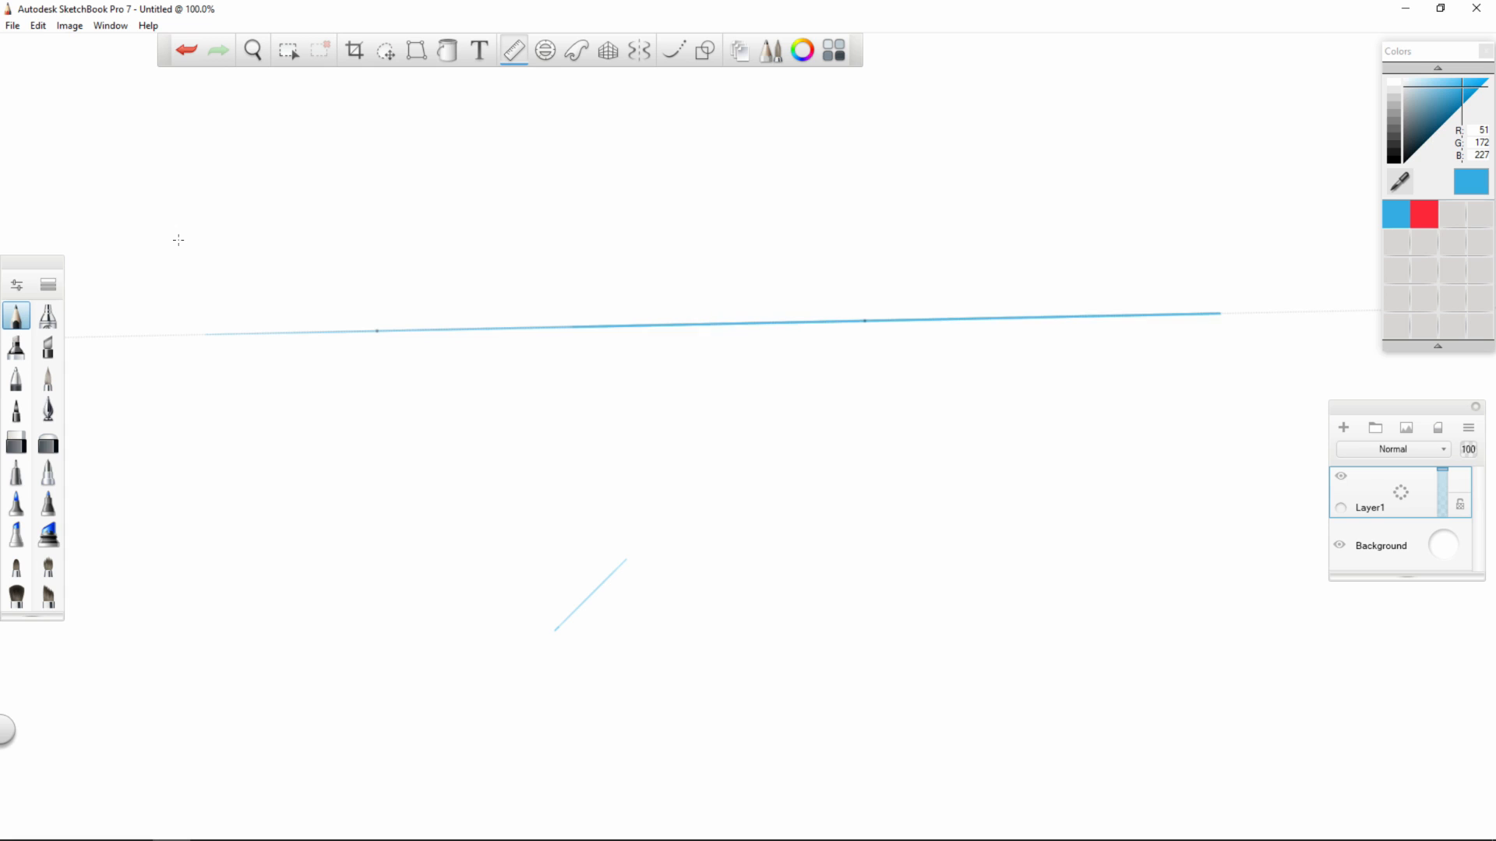
- Draw two ruler lines below the horizon line that converge on a shared vanishing point near its right end
left_click_drag(377, 362, 547, 515)
left_click_drag(878, 349, 1115, 345)
left_click_drag(834, 238, 521, 324)
left_click_drag(405, 388, 489, 430)
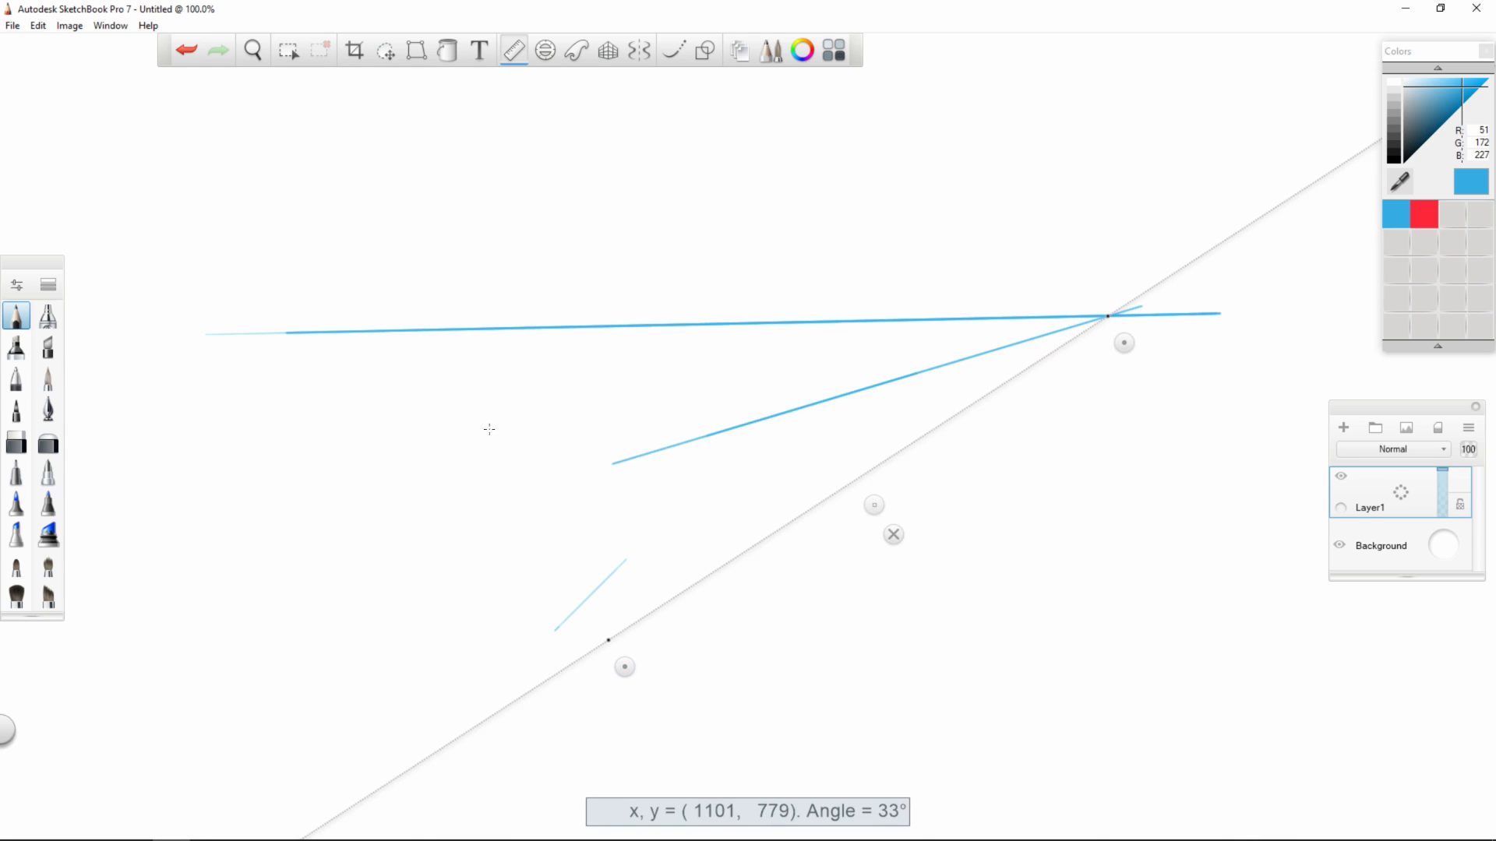
left_click_drag(821, 240, 495, 414)
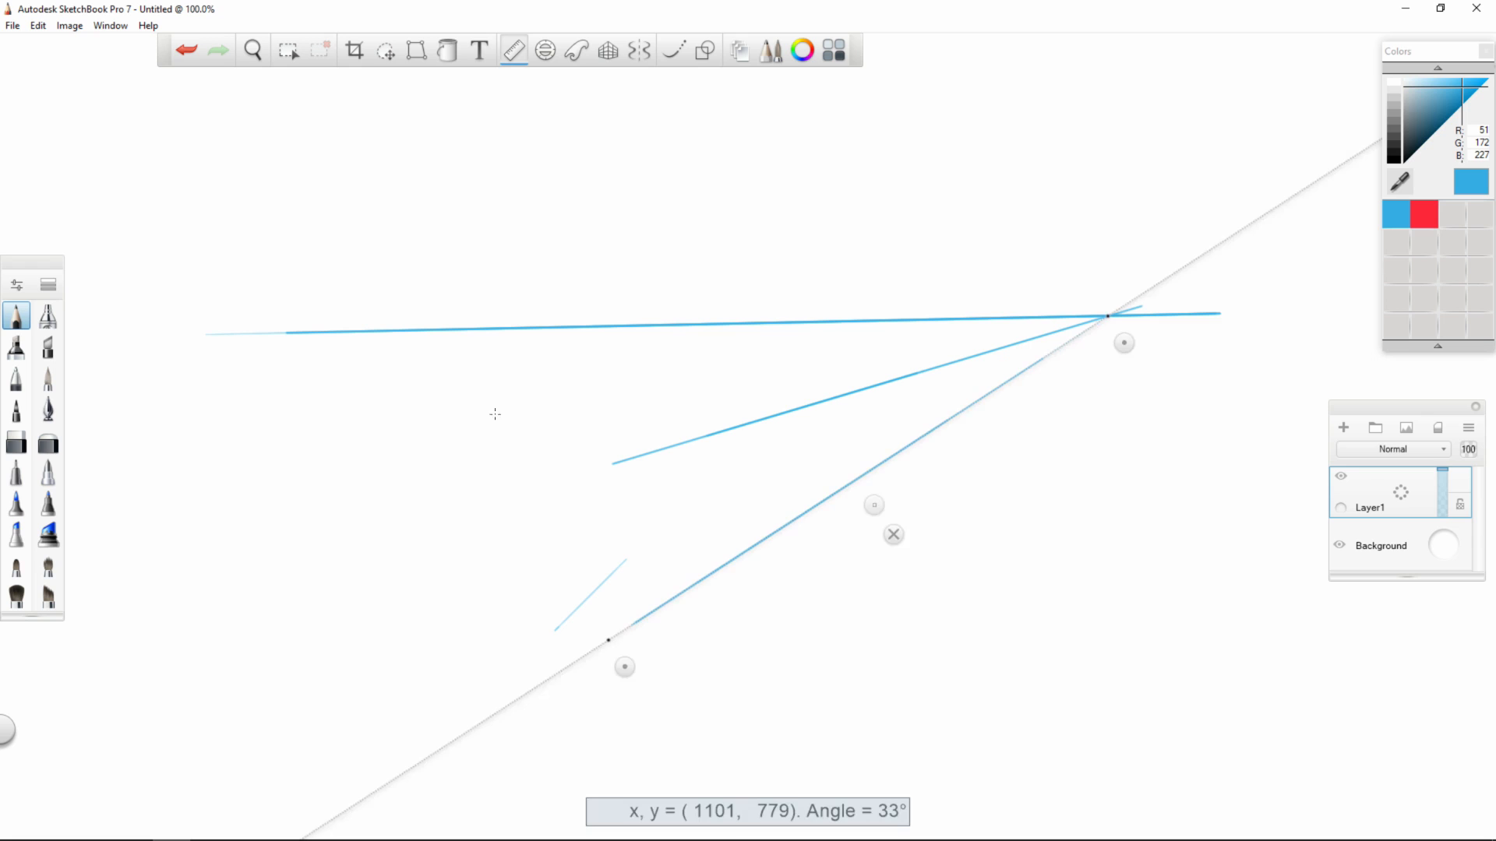
- Draw two ruler lines from a vanishing point near the horizon line's left end toward the existing converging lines
left_click_drag(468, 493, 242, 265)
mouse_move(830, 233)
left_mouse_down()
mouse_move(735, 391)
mouse_move(621, 515)
left_mouse_up()
left_click_drag(344, 324, 621, 486)
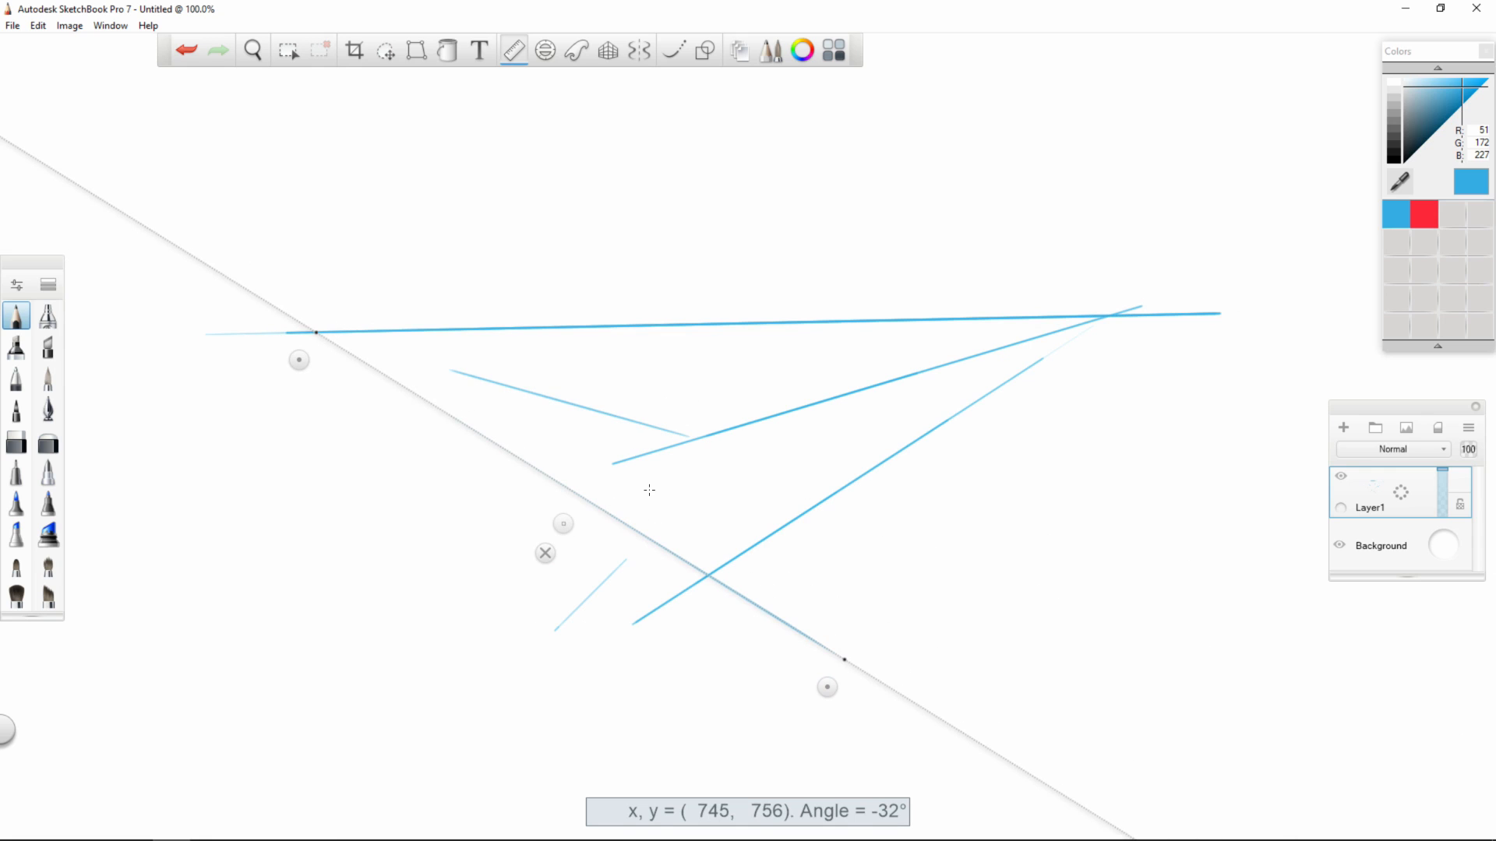
- Undo all the ruler-drawn strokes and hide the ruler
key("ctrl+z")
key("ctrl+z")
key("ctrl+z")
key("ctrl+z")
key("ctrl+z")
key("ctrl+z")
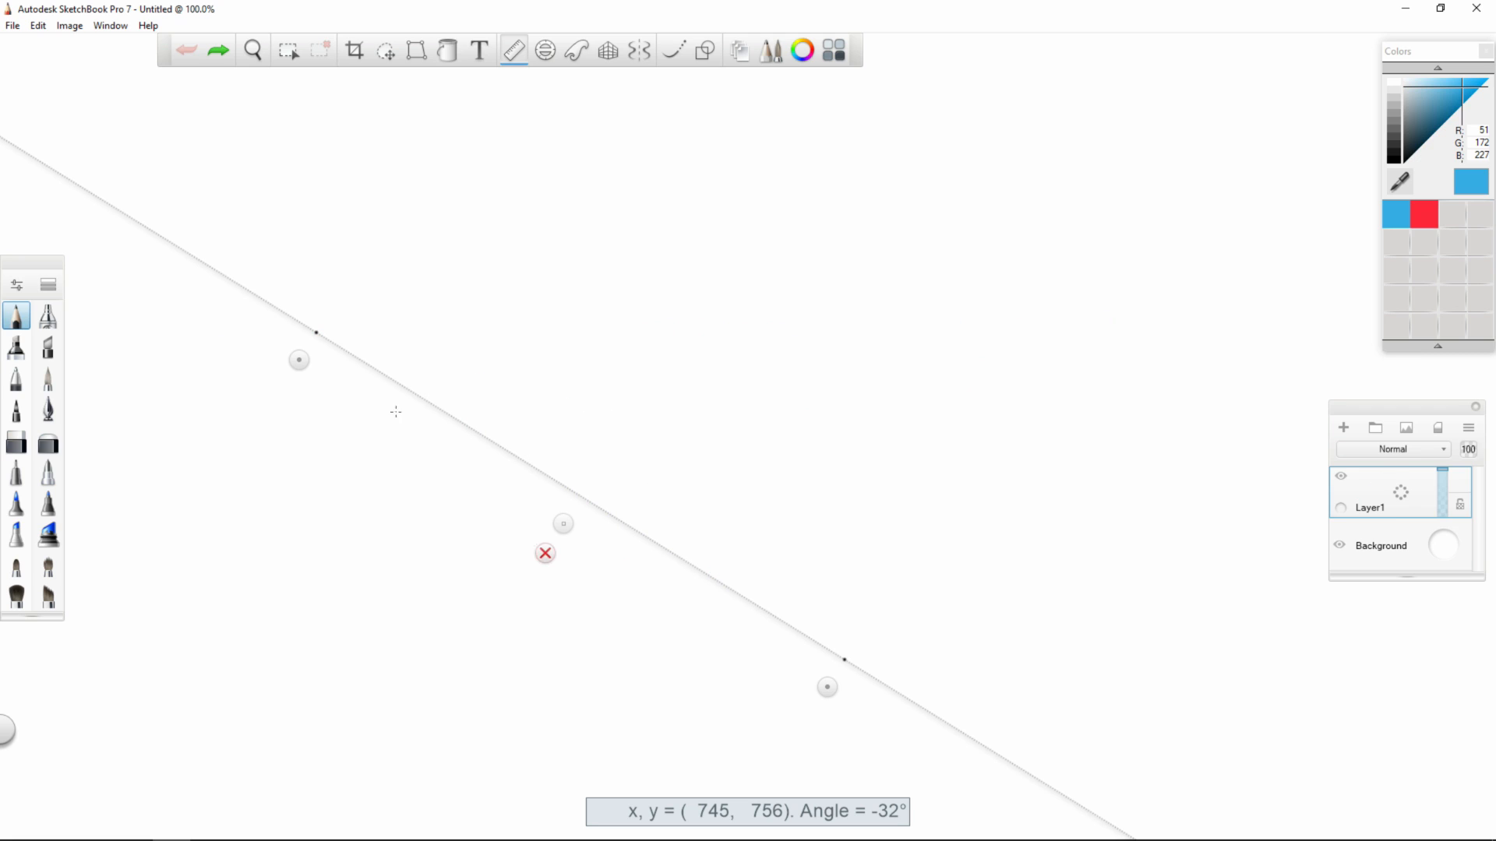
key("r")
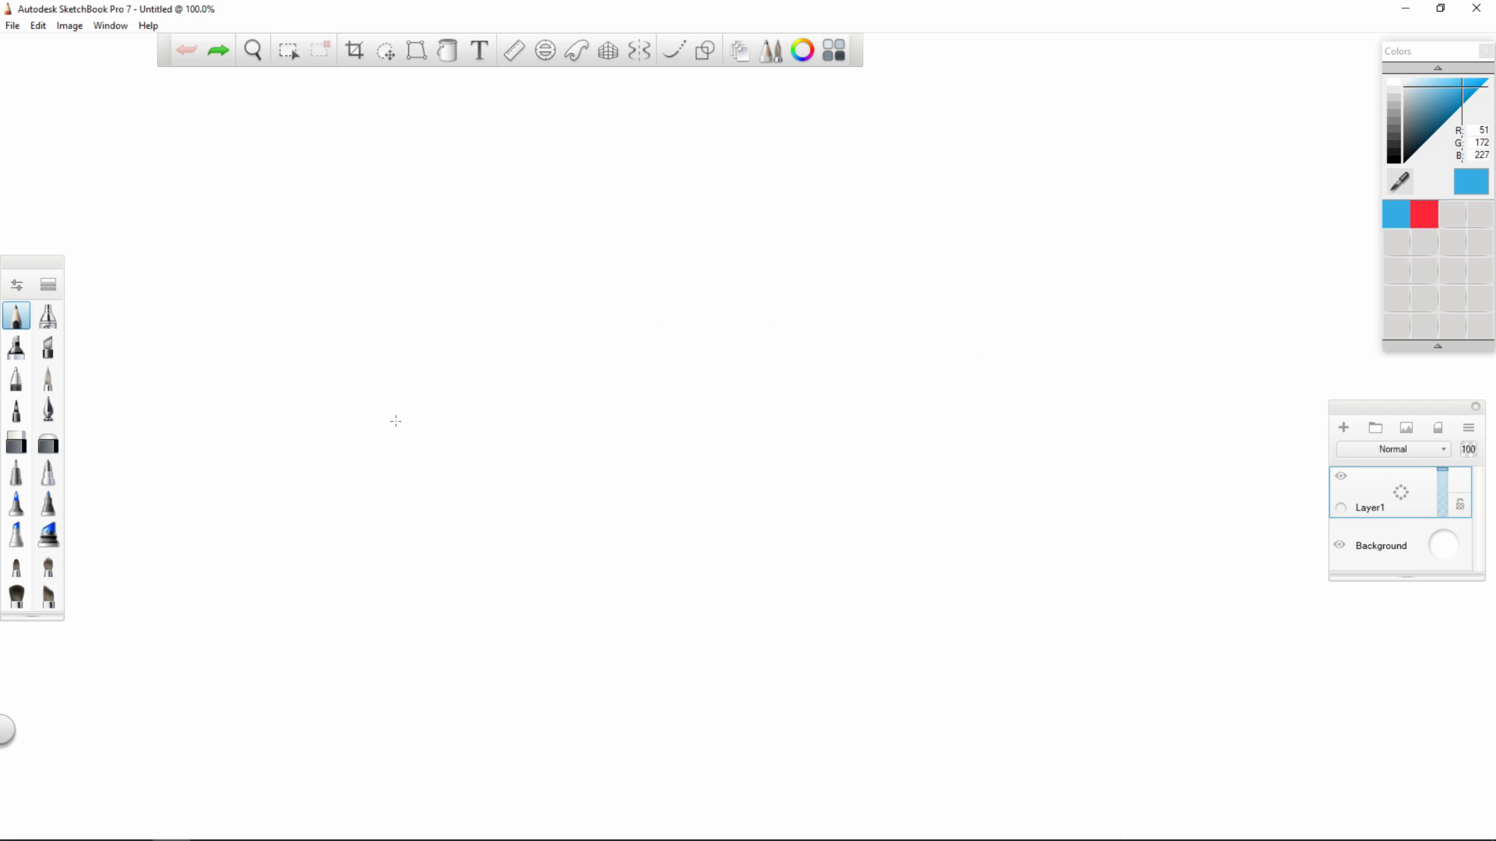
- Turn on the perspective guides and go through the one-, two- and three-point modes, ending in Fisheye mode
key("p")
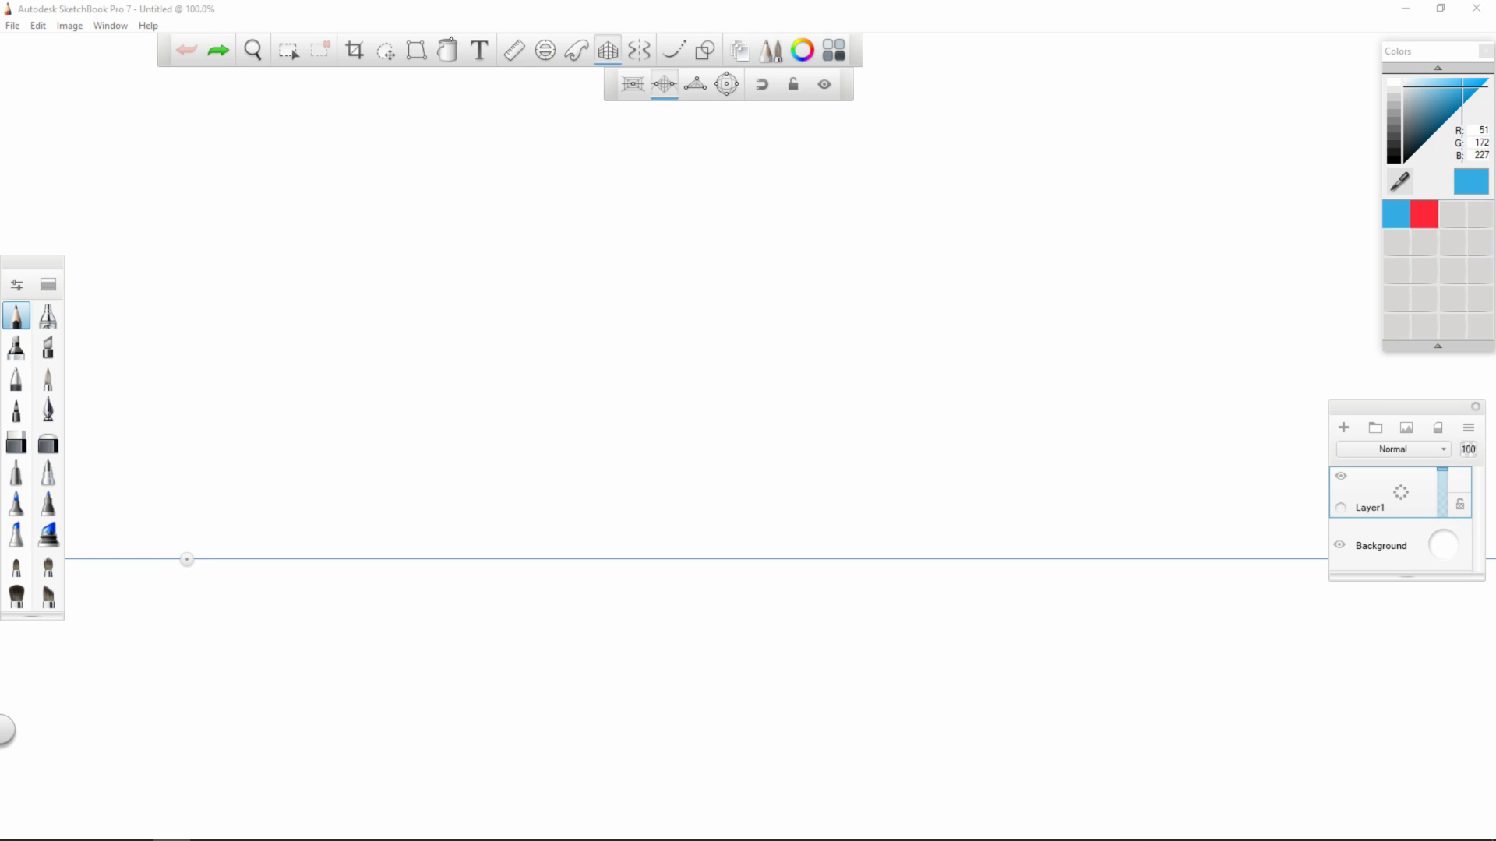
left_click(633, 84)
left_click(664, 85)
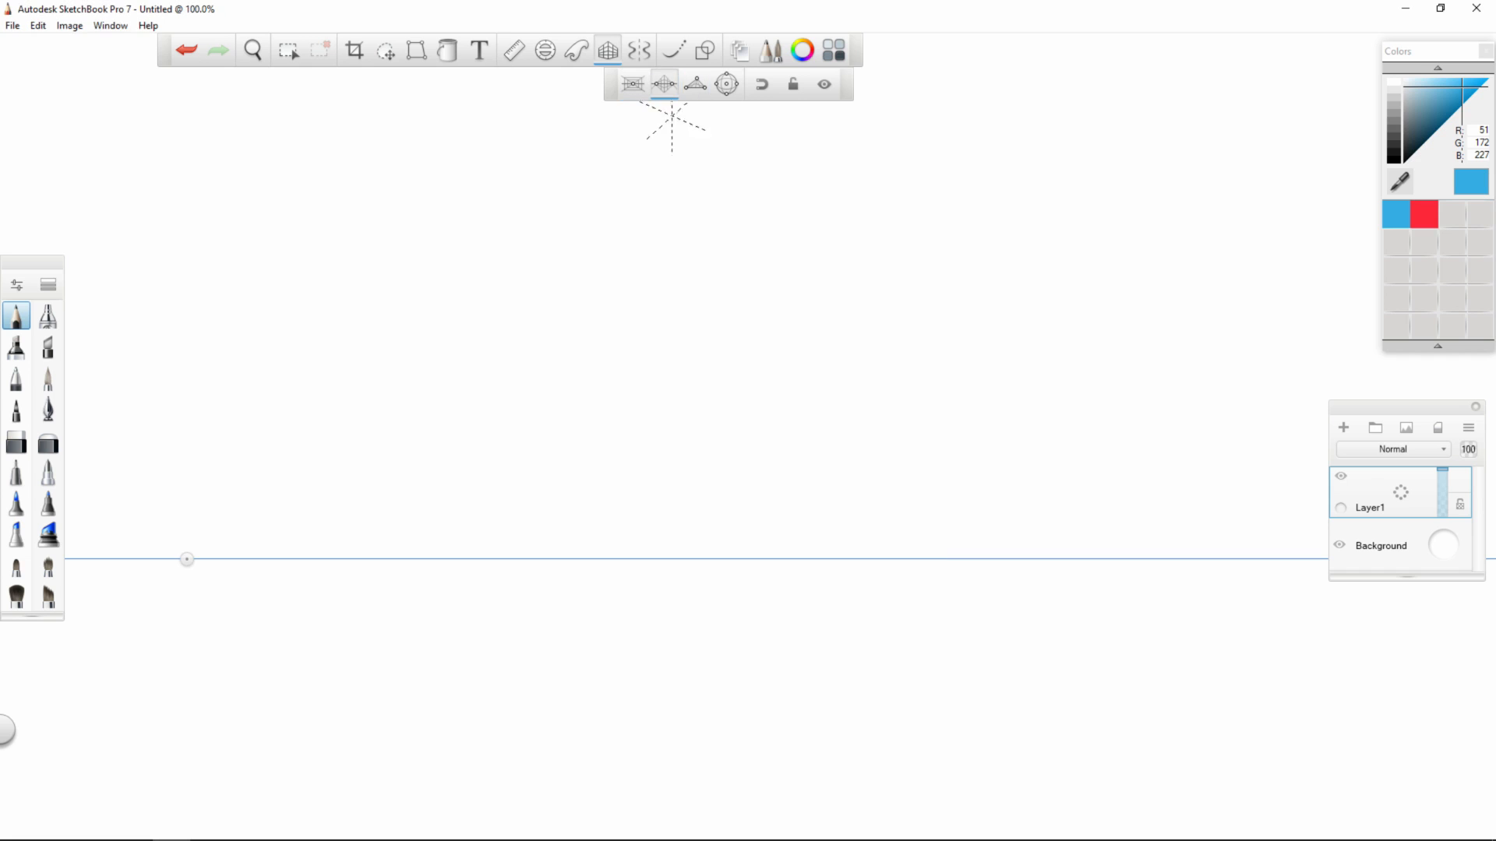
left_click(695, 84)
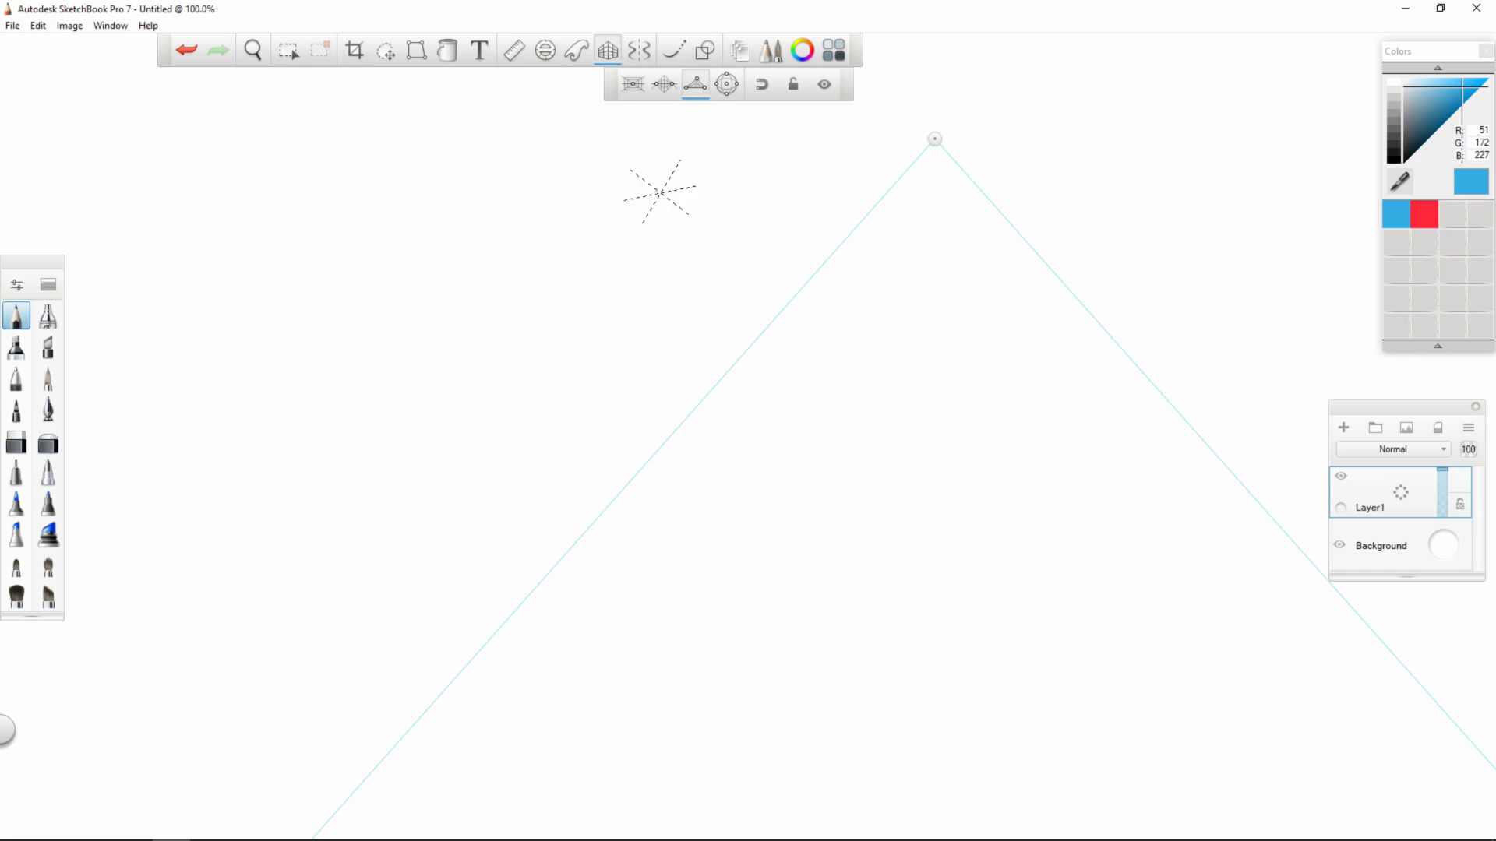
left_click(726, 84)
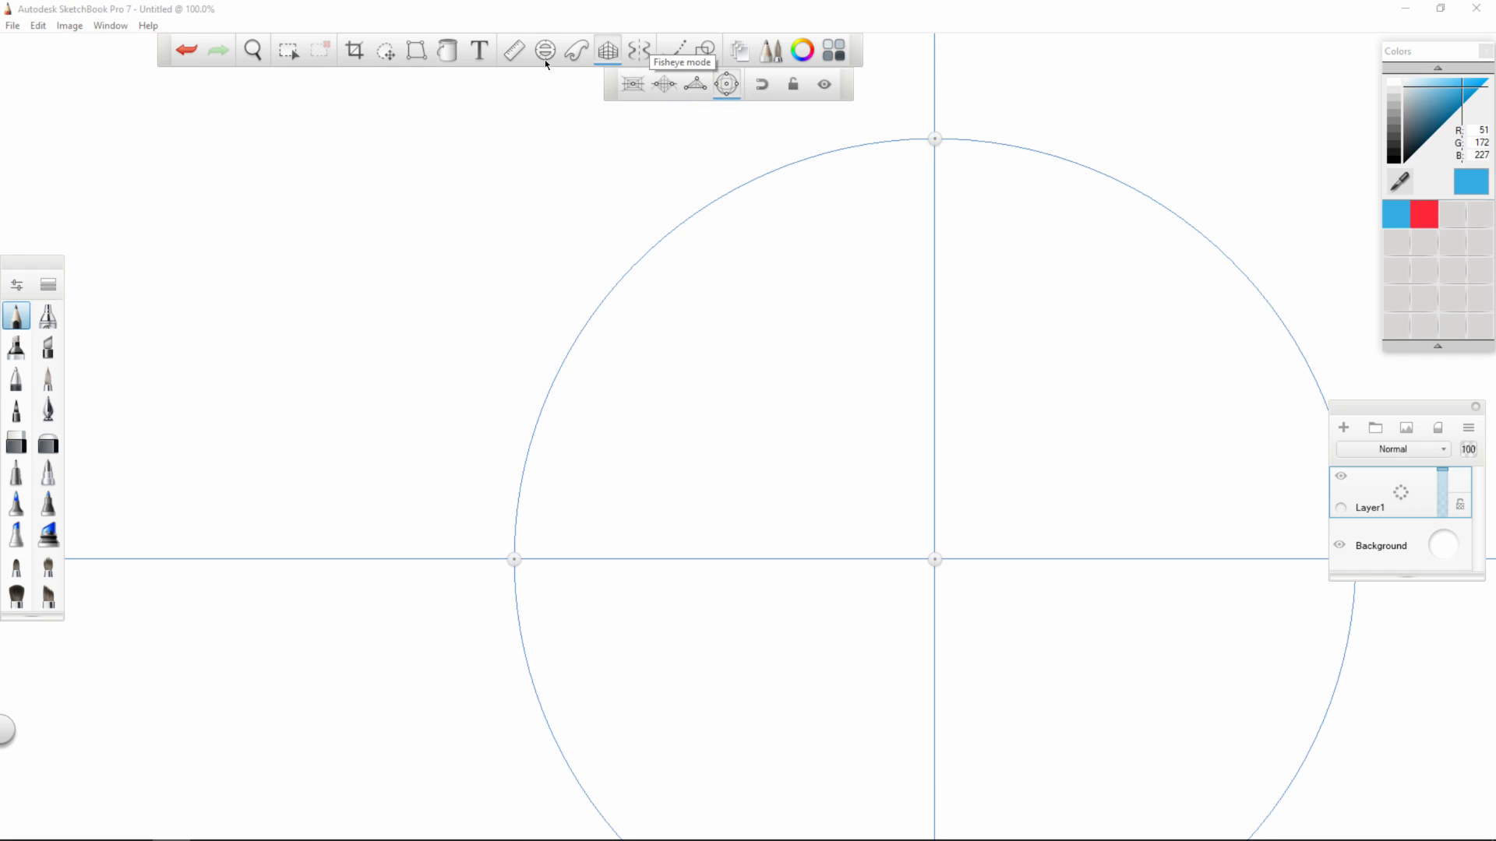
- Draw a fan of six fisheye curves in the circle's upper half, starting or ending at its left vanishing point
mouse_move(873, 156)
left_mouse_down()
mouse_move(787, 173)
mouse_move(516, 538)
left_mouse_up()
left_click_drag(832, 223, 519, 546)
left_click_drag(853, 259, 535, 491)
left_click_drag(912, 333, 518, 549)
left_click_drag(855, 424, 519, 557)
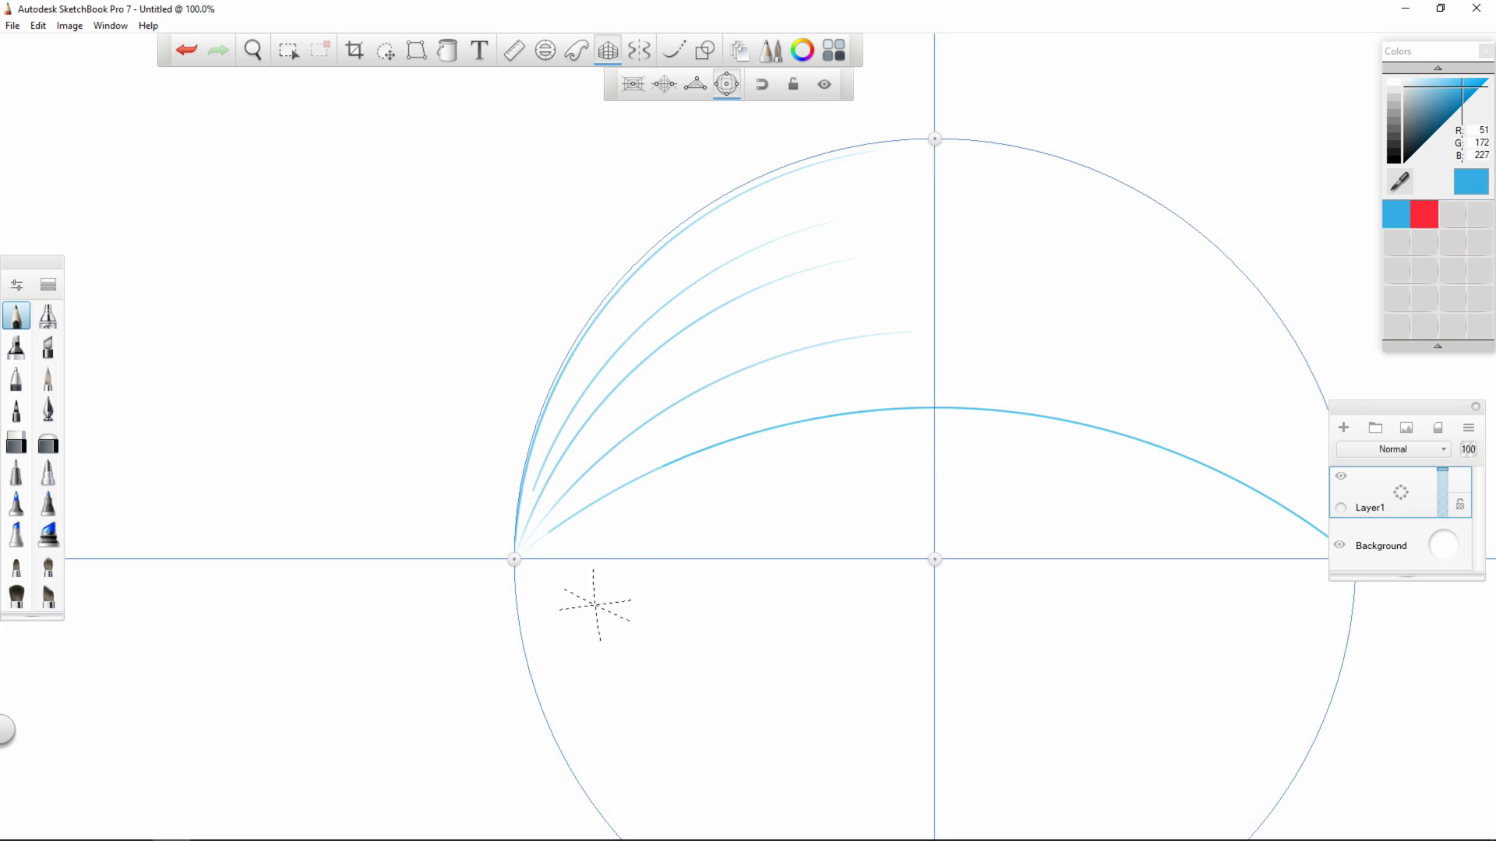
left_click_drag(922, 488, 1328, 549)
- Draw a nearly flat stroke and three curves below the horizon to the left vanishing point, restoring the circle's size with an undo
left_click_drag(900, 564, 516, 559)
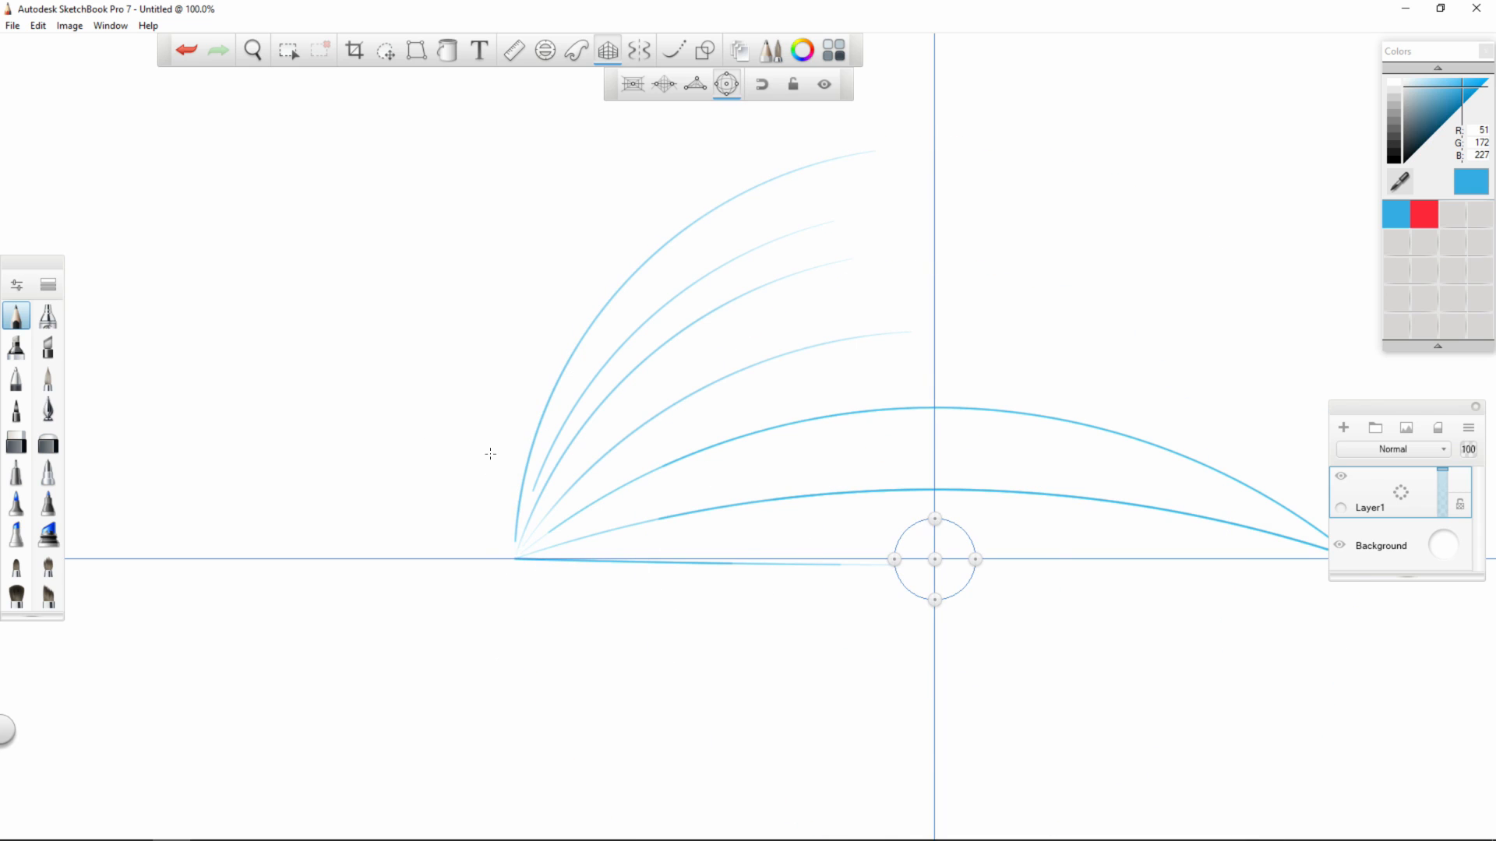
key("ctrl+z")
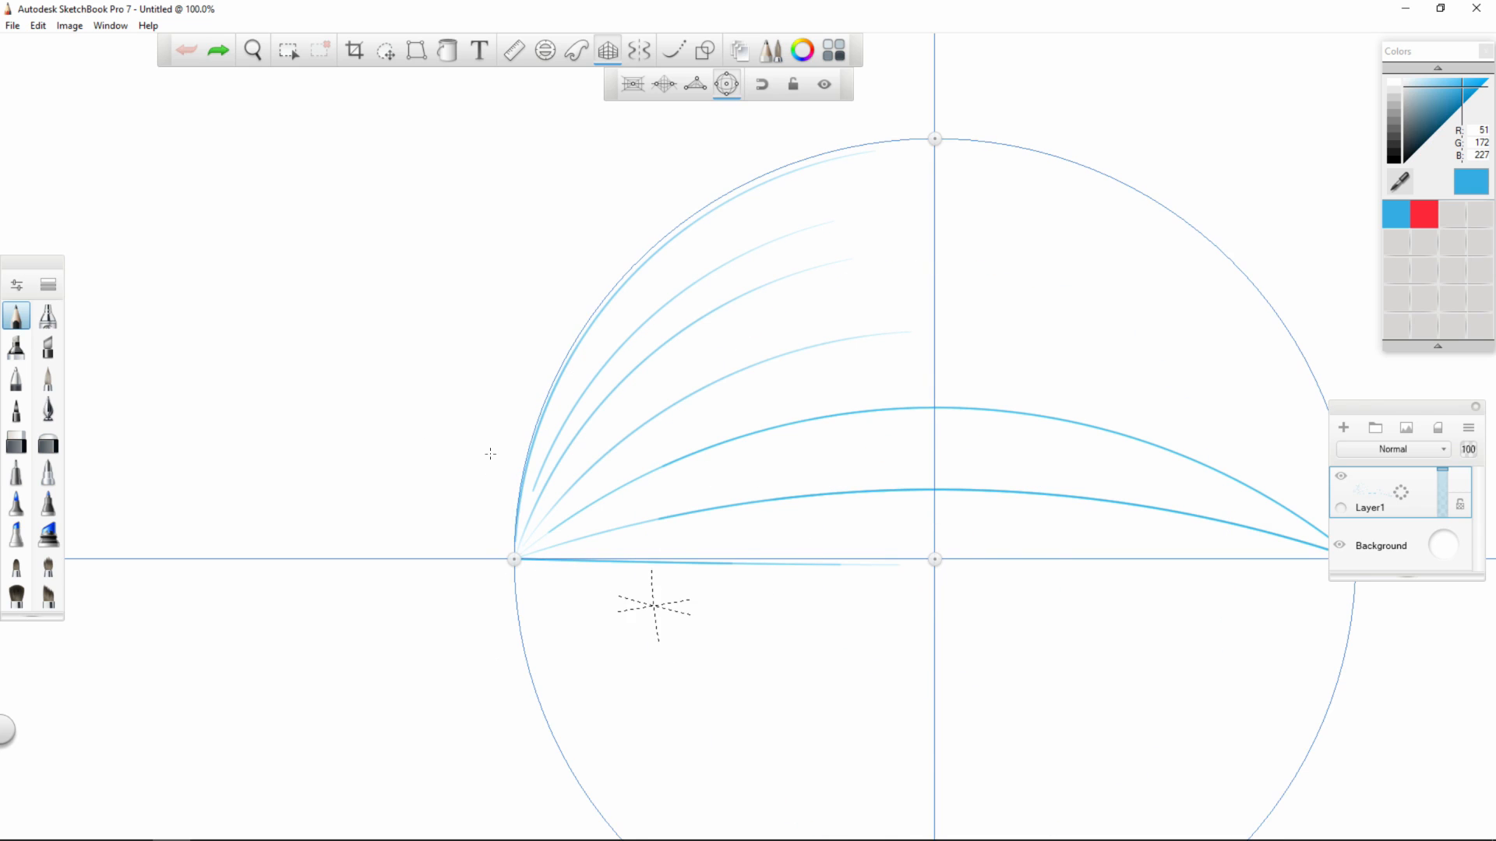
left_click_drag(863, 645, 516, 559)
left_click_drag(861, 721, 516, 559)
left_click_drag(826, 780, 516, 561)
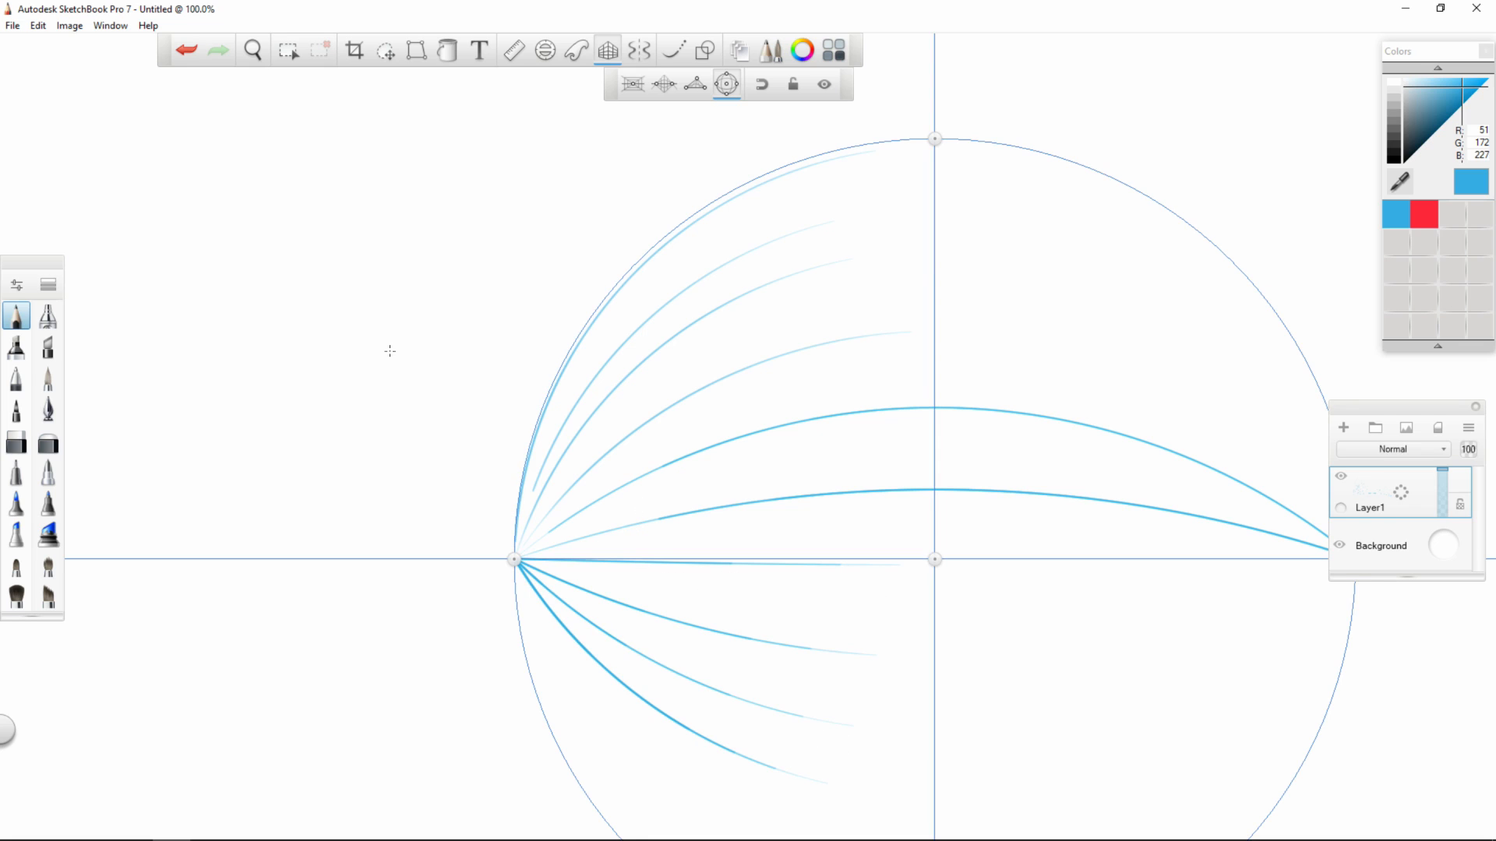
- Undo all the curved strokes drawn with the fisheye guide
key("ctrl+z")
key("ctrl+z")
key("ctrl+z")
key("ctrl+z")
key("ctrl+z")
key("ctrl+z")
key("ctrl+z")
key("ctrl+z")
key("ctrl+z")
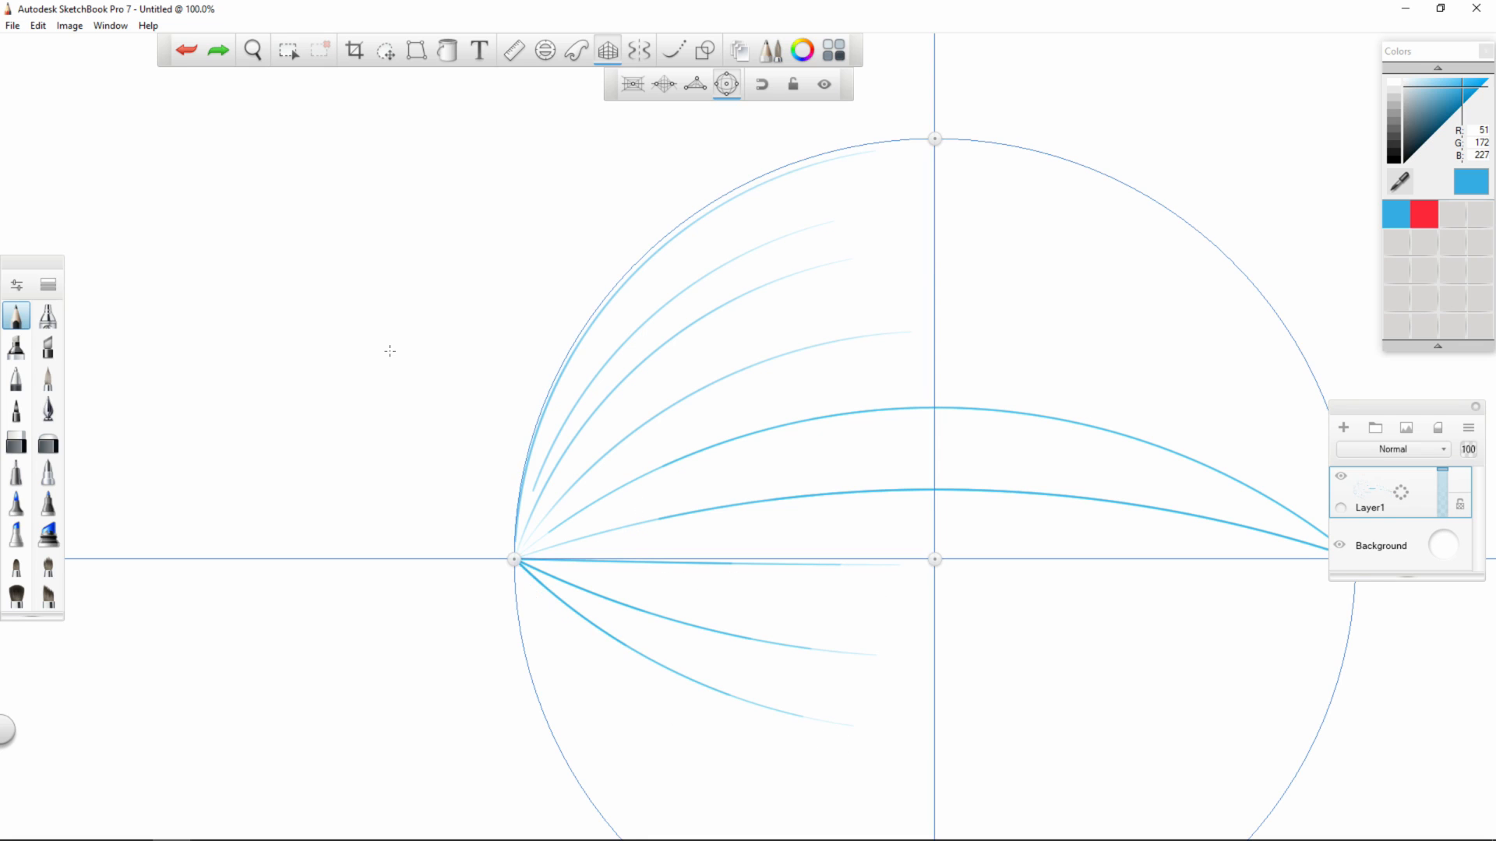
key("ctrl+z")
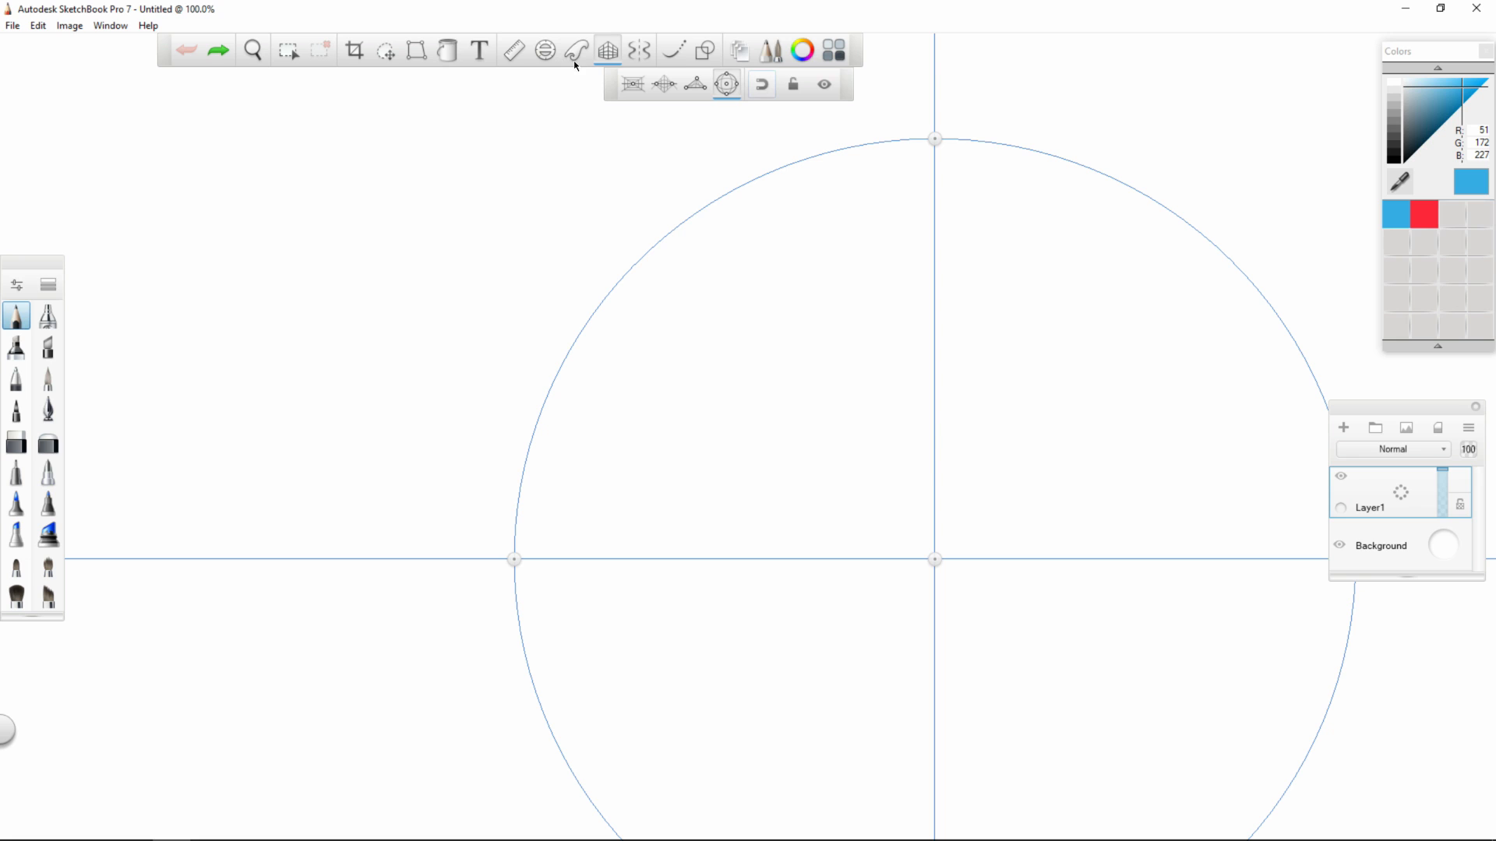
- Switch the perspective guide to one-point mode and raise its vanishing point and horizon to the upper third of the canvas
left_click(476, 62)
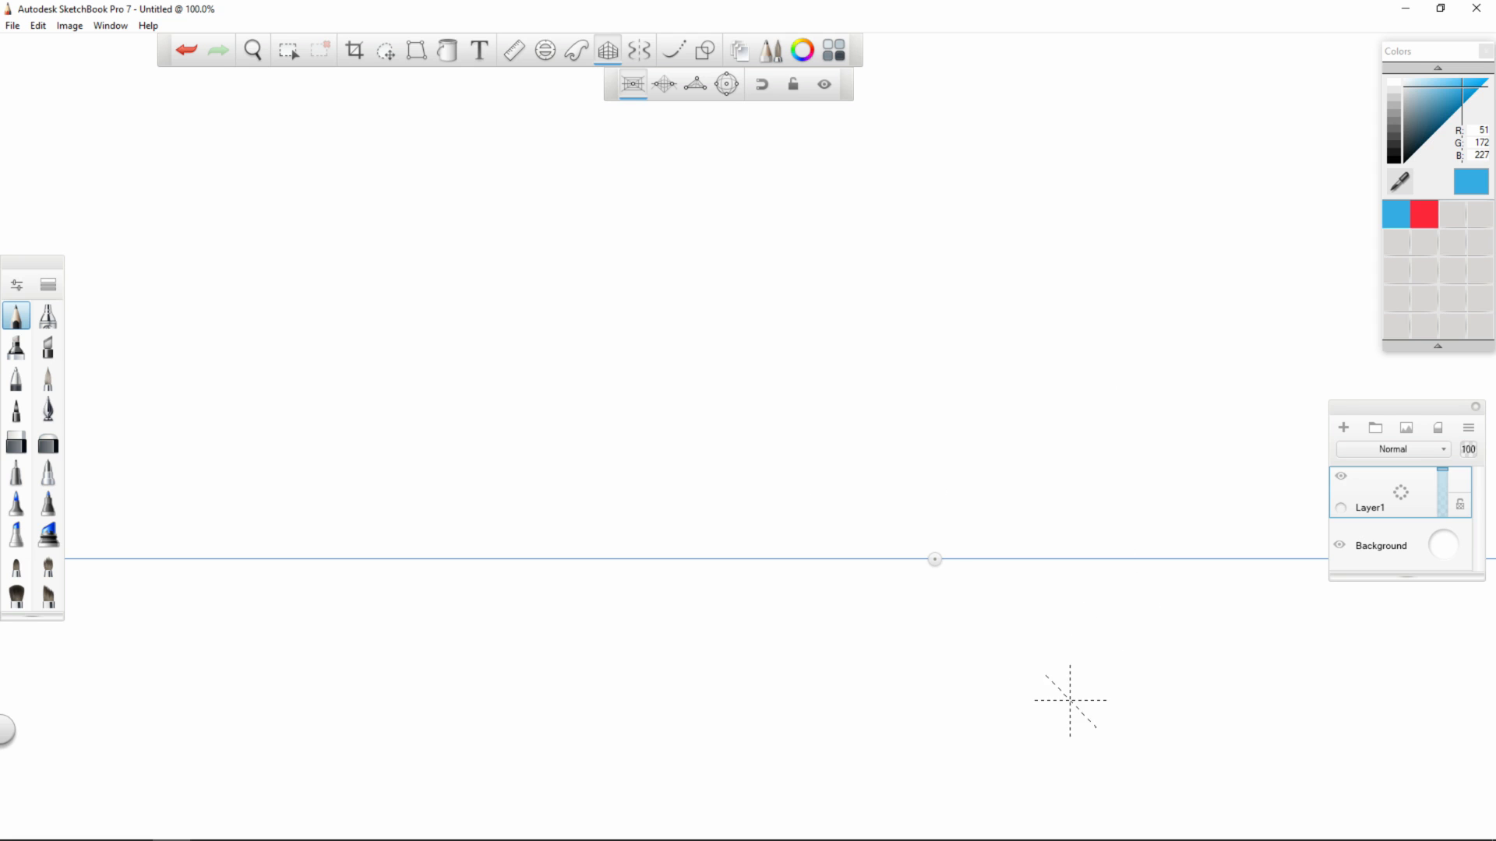
left_click_drag(935, 559, 790, 421)
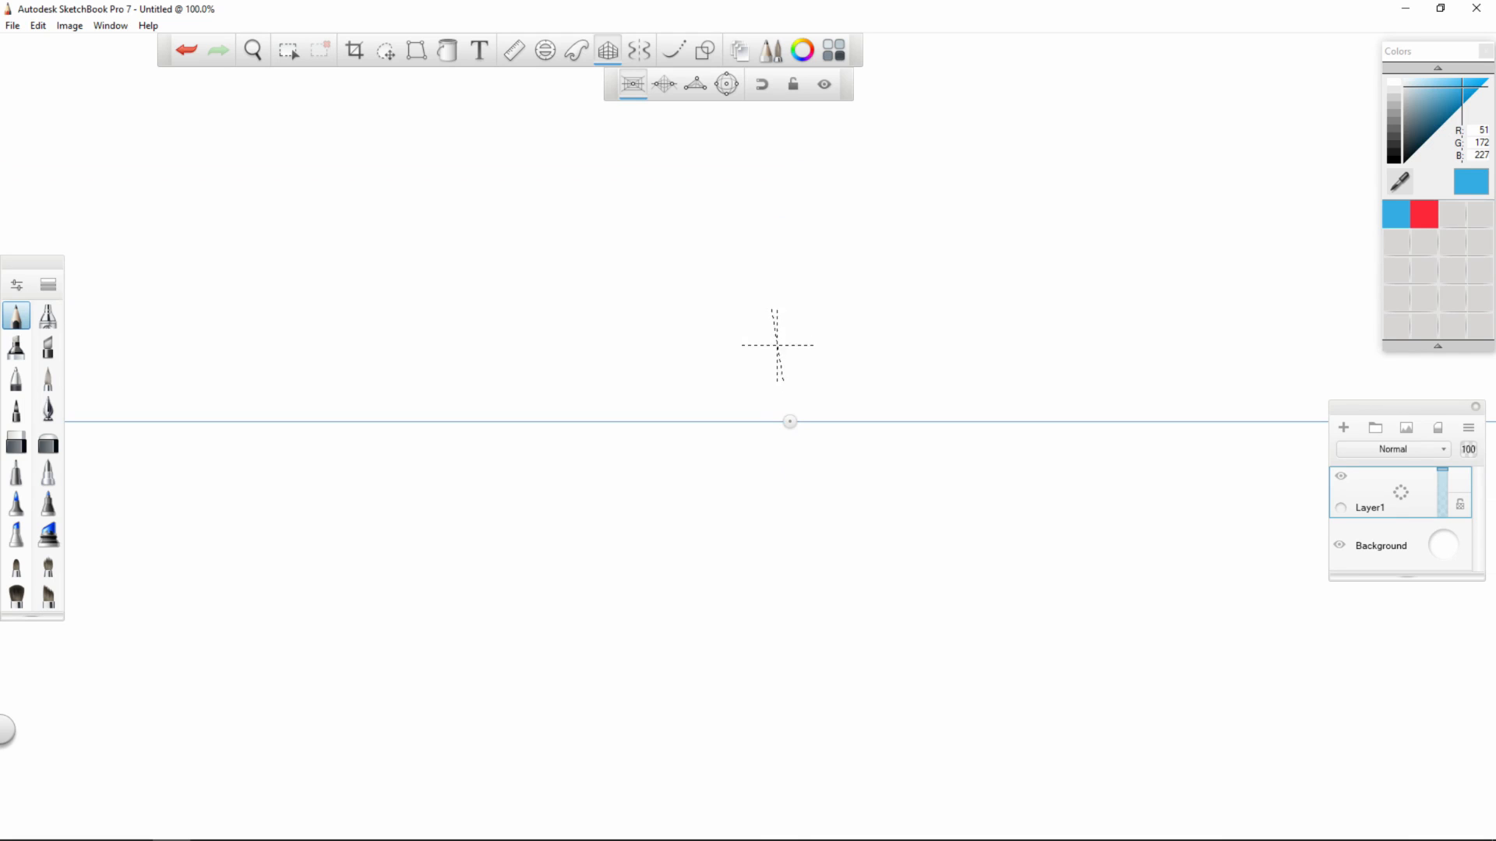
left_click_drag(790, 421, 773, 303)
left_click_drag(592, 312, 566, 199)
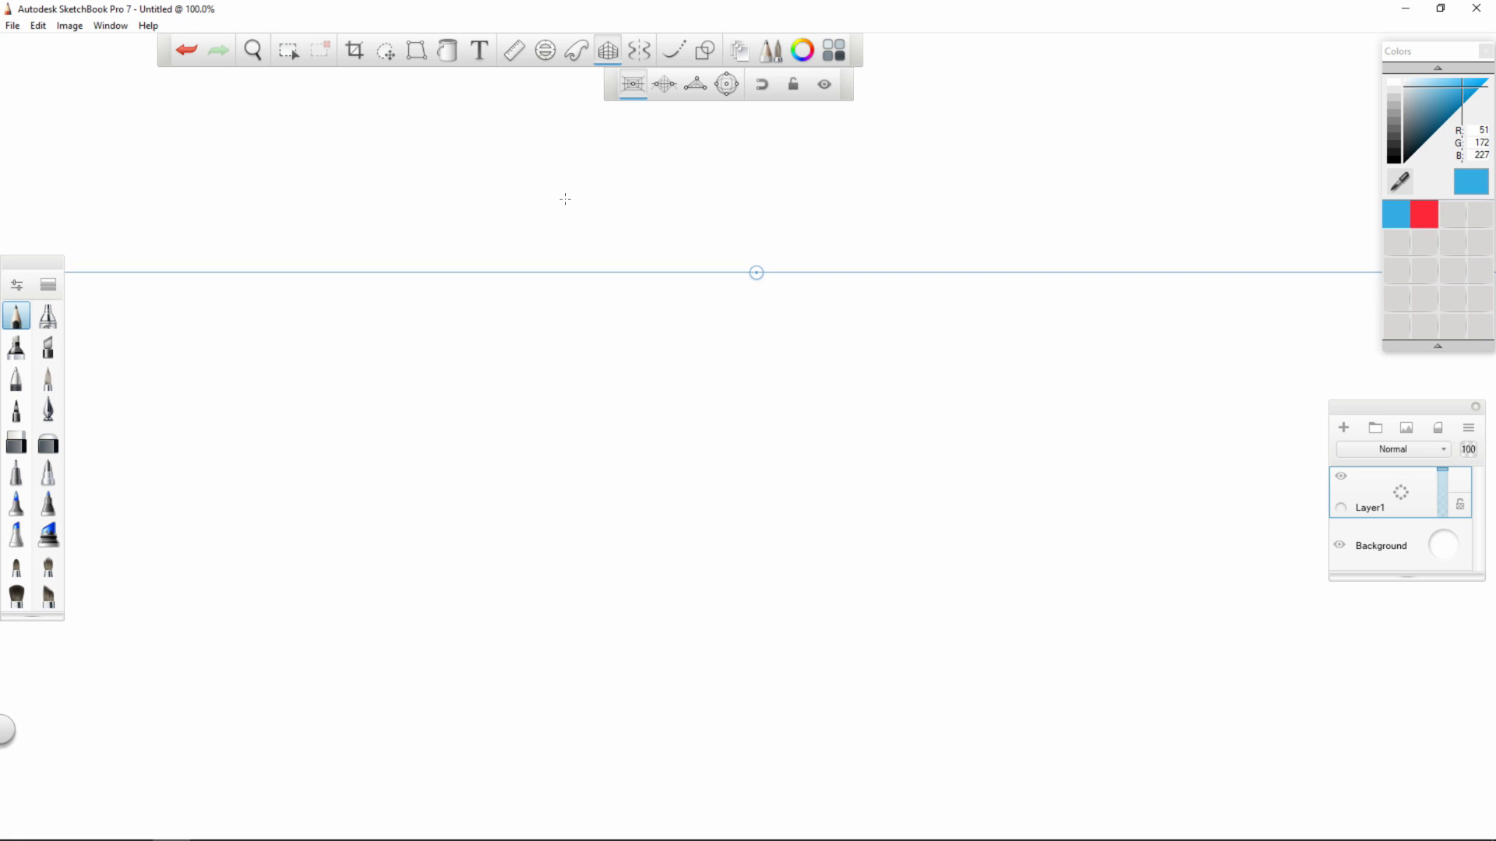
- Undo a trial line along the horizon, lower the vanishing point to the lower canvas, and draw a line along the new horizon
mouse_move(1211, 268)
left_mouse_down()
mouse_move(106, 268)
mouse_move(1311, 300)
left_mouse_up()
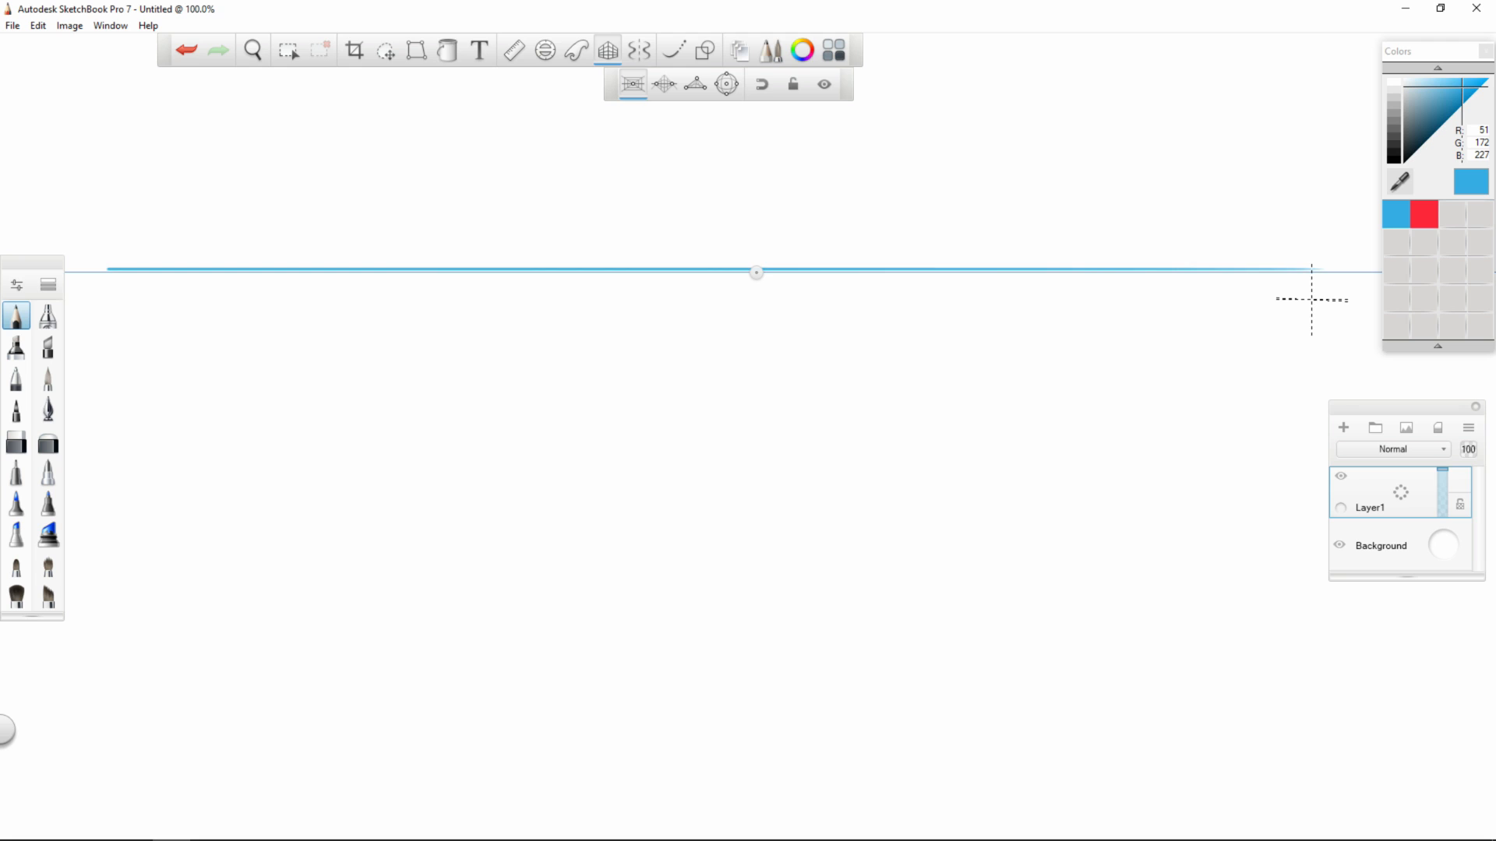
key("ctrl+z")
left_click_drag(756, 272, 744, 629)
mouse_move(258, 656)
left_mouse_down()
mouse_move(317, 626)
mouse_move(874, 627)
mouse_move(409, 631)
left_mouse_up()
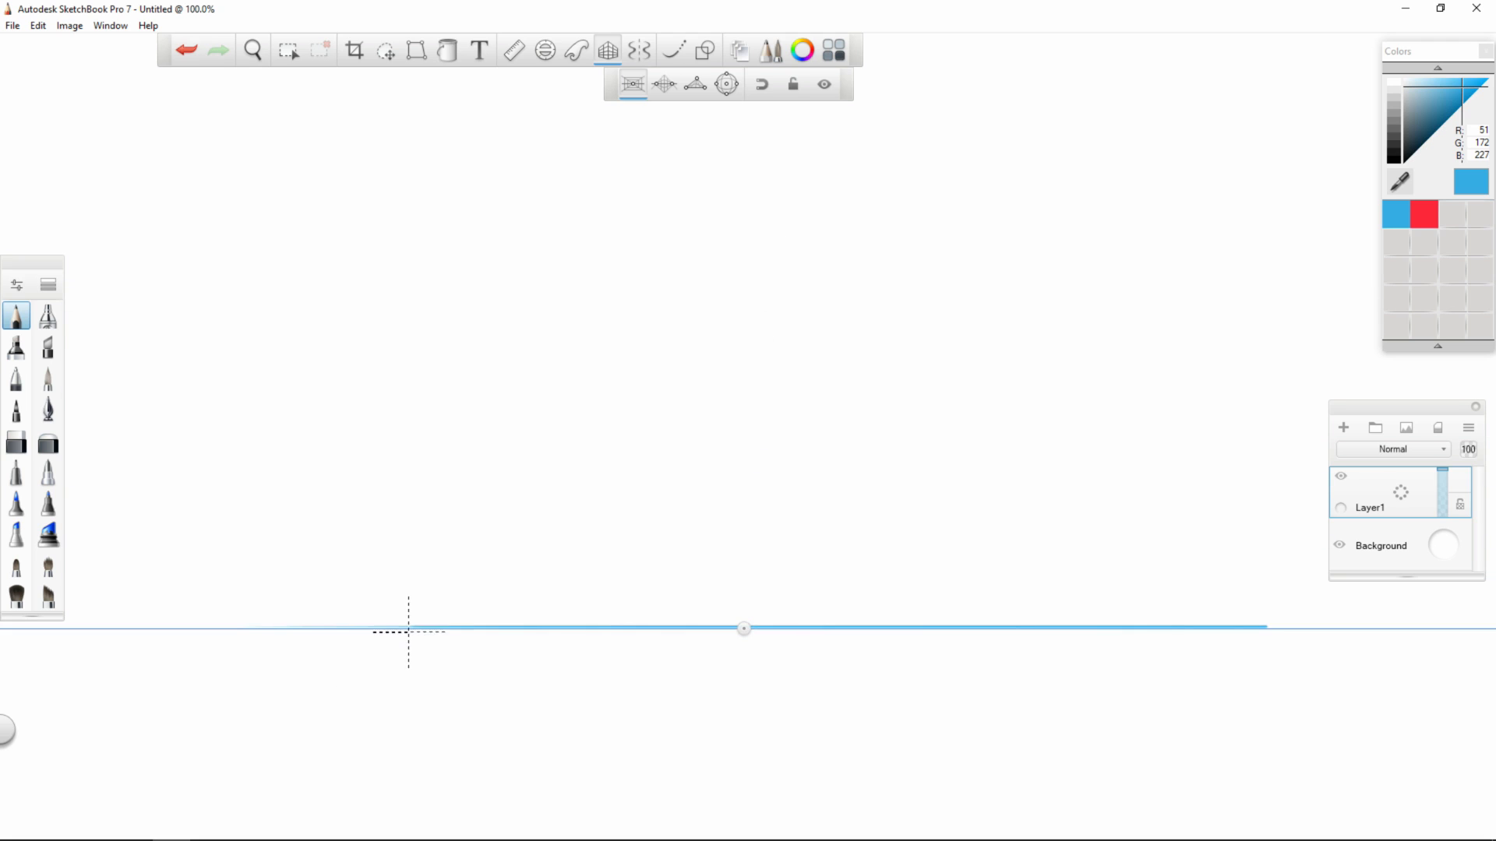
- Sketch a box above the horizon with level edges, side edges and lines converging toward the vanishing point
left_click_drag(927, 293, 807, 514)
left_click_drag(664, 289, 720, 532)
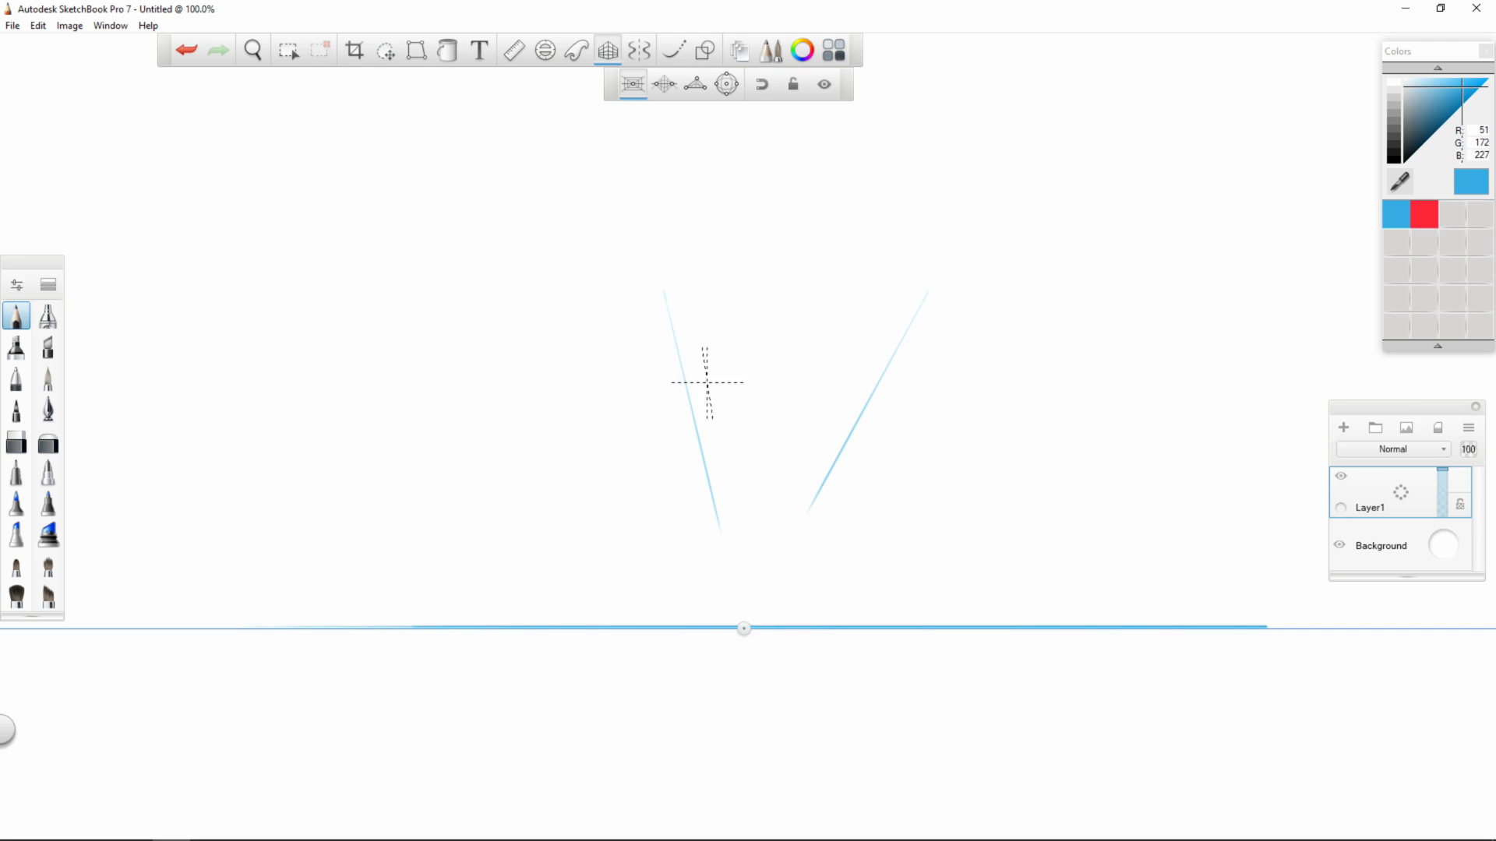
left_click_drag(690, 385, 891, 383)
left_click_drag(670, 273, 927, 293)
left_click_drag(690, 282, 705, 393)
left_click_drag(885, 276, 885, 445)
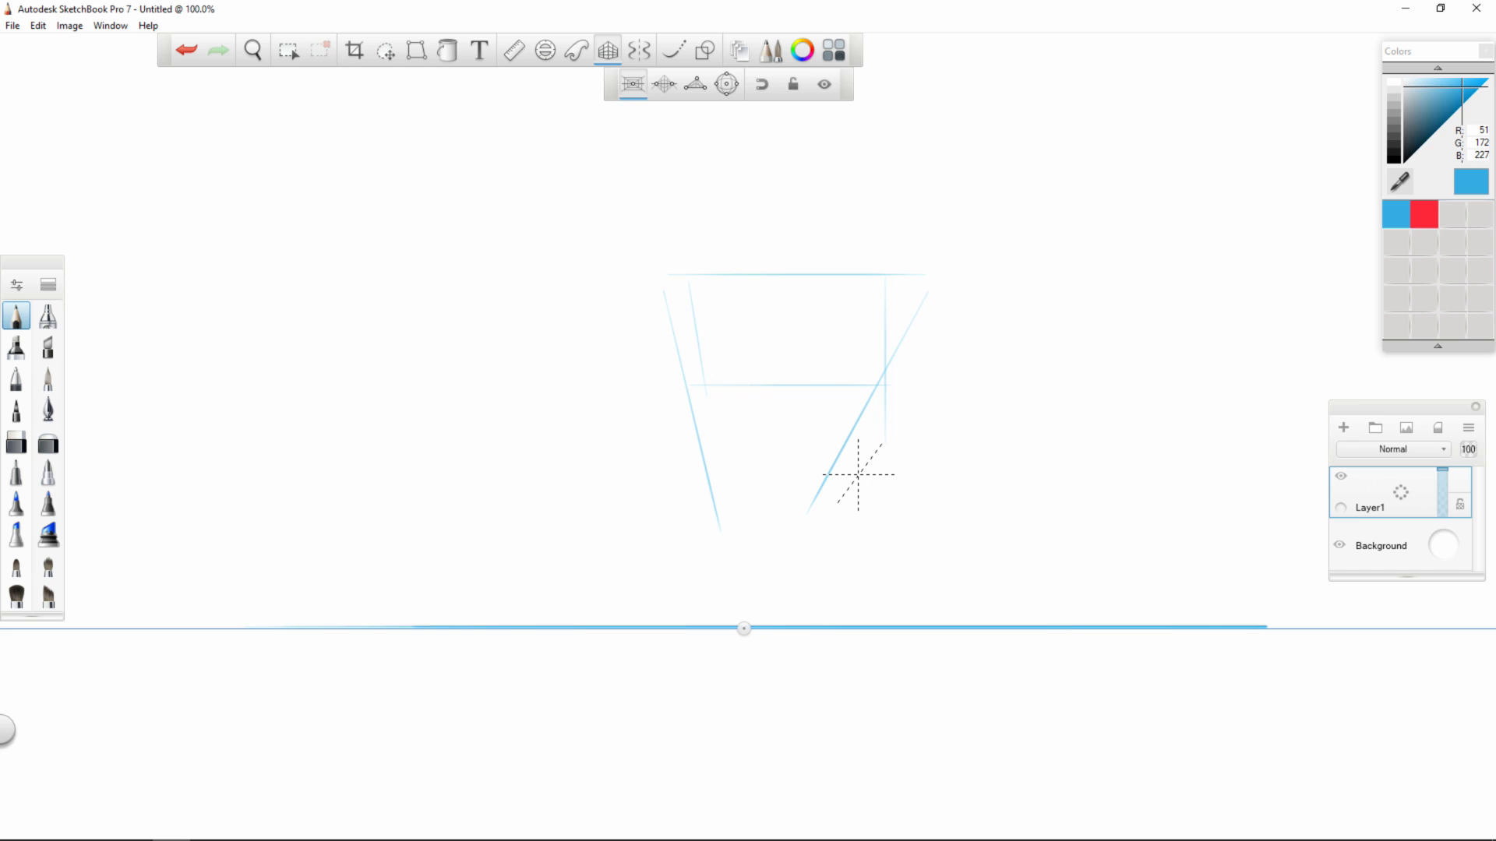
- Undo the box sketch and the line along the horizon
key("ctrl+z")
key("ctrl+z")
key("ctrl+z")
key("ctrl+z")
key("ctrl+z")
key("ctrl+z")
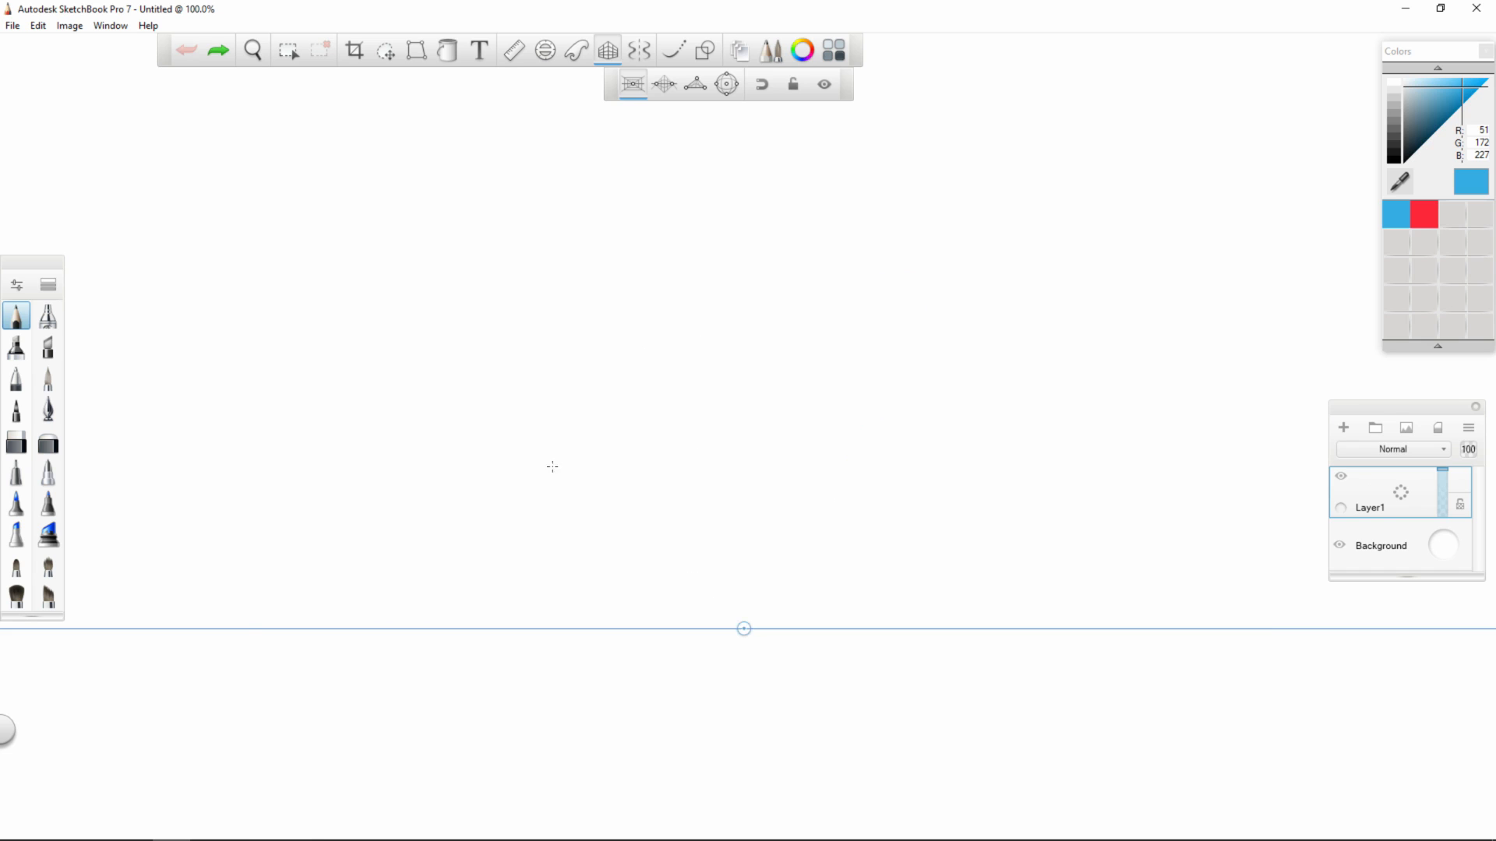
- Raise the vanishing point back to the upper canvas near the centre, and undo a trial X drawn through it
left_click_drag(744, 629, 724, 303)
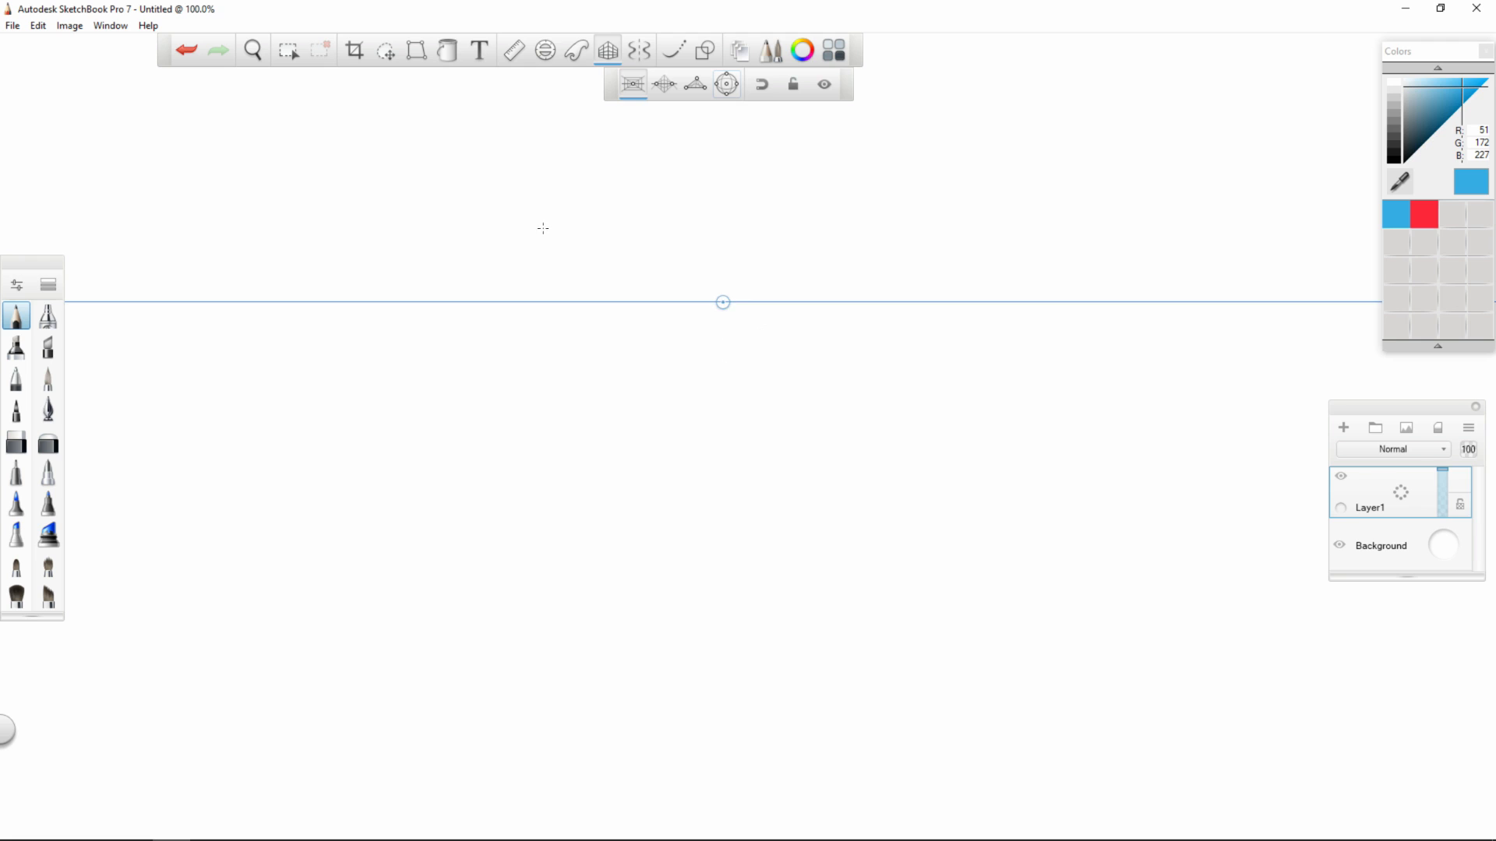
mouse_move(723, 302)
left_mouse_down()
mouse_move(663, 365)
mouse_move(737, 283)
mouse_move(719, 281)
mouse_move(738, 257)
mouse_move(752, 315)
left_mouse_up()
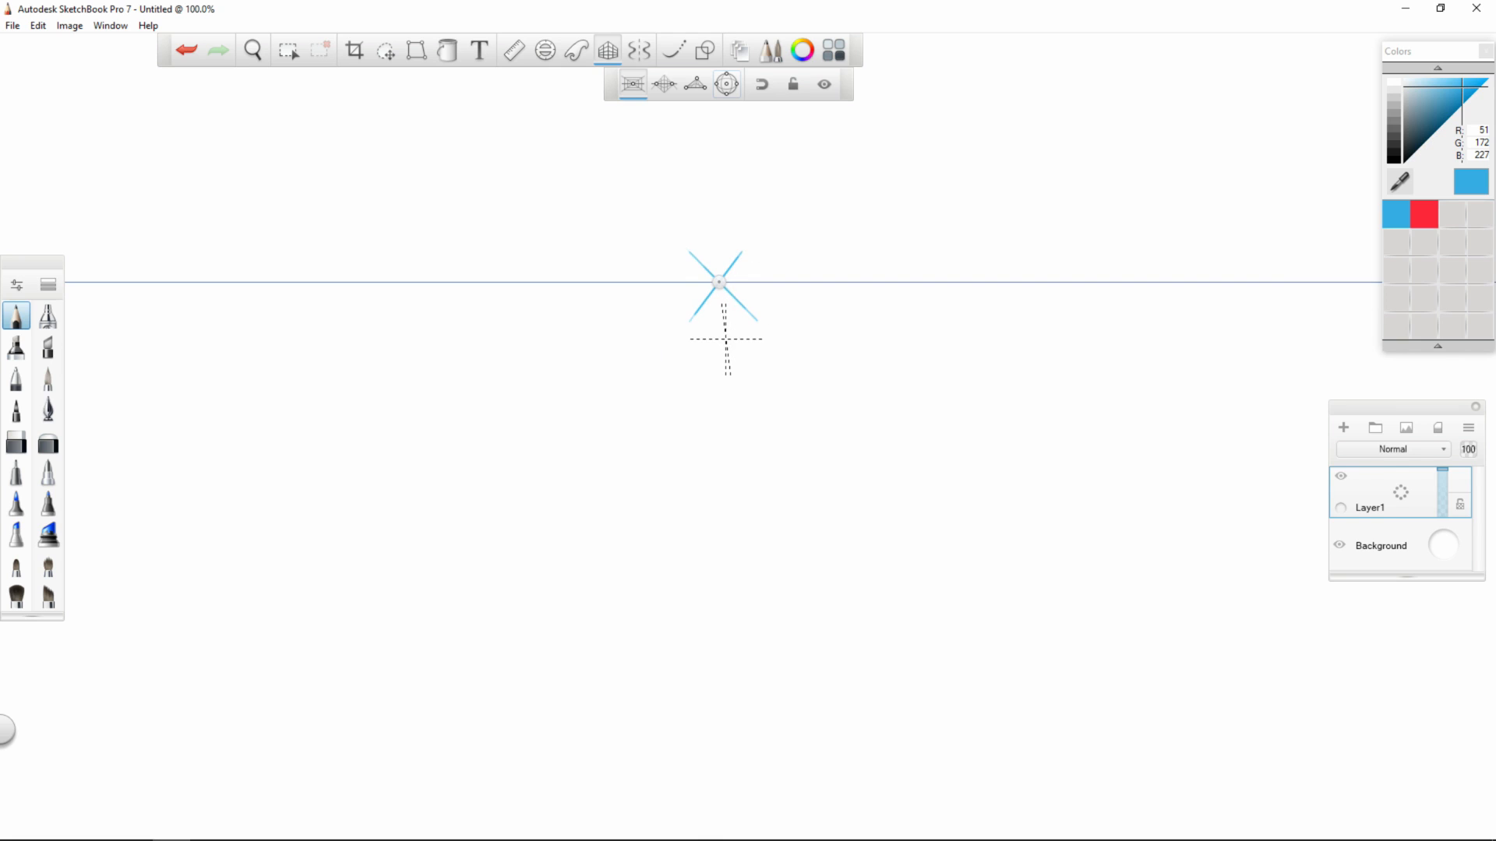
key("ctrl+z")
key("ctrl+z")
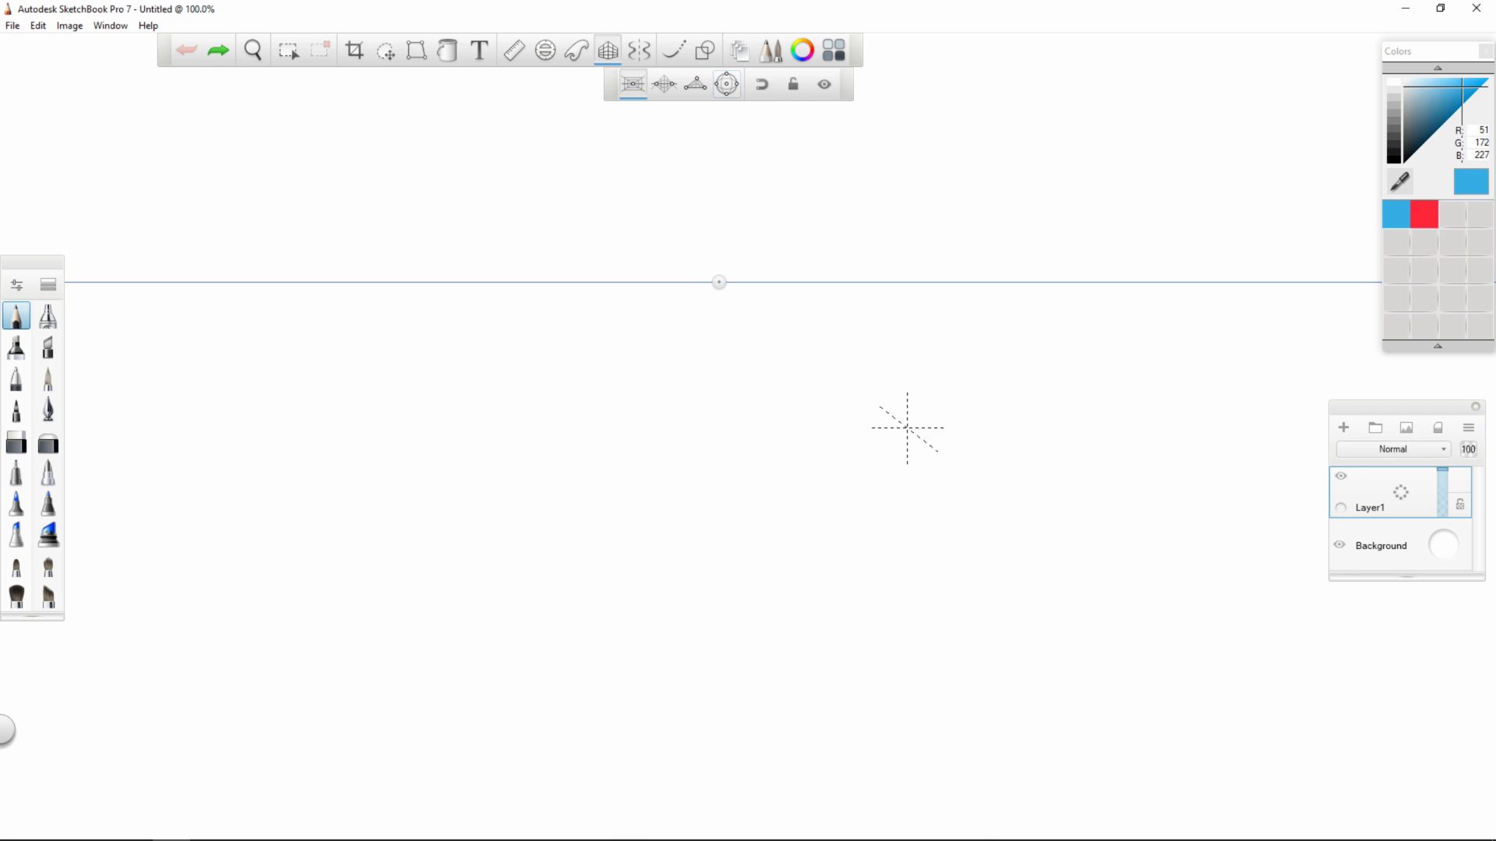
- Try short vertical and horizontal strokes below the horizon on the right, and undo them
mouse_move(907, 411)
left_mouse_down()
mouse_move(907, 504)
mouse_move(964, 459)
mouse_move(930, 460)
mouse_move(931, 428)
left_mouse_up()
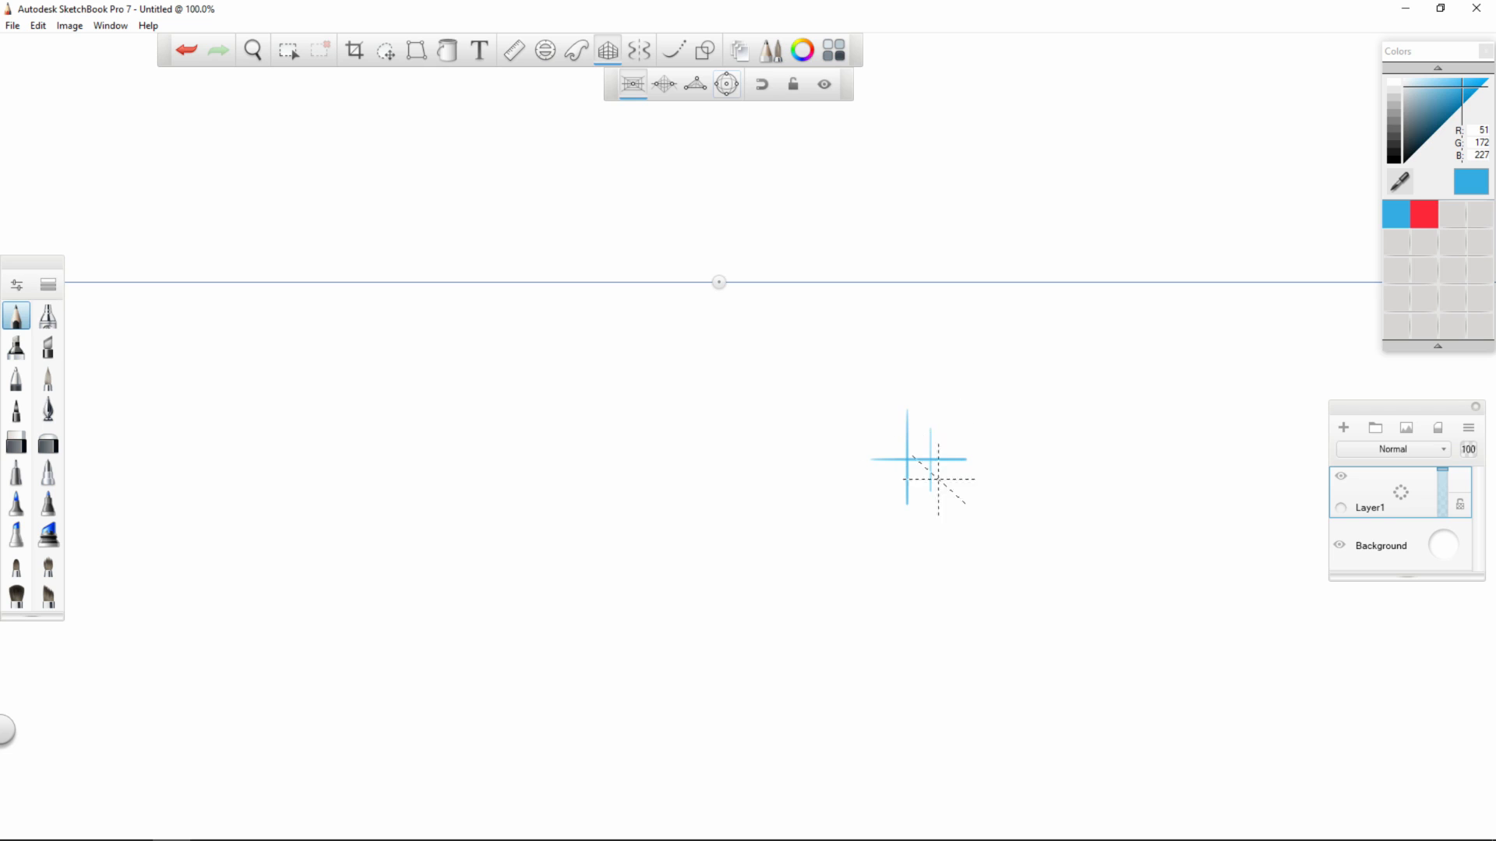
key("ctrl+z")
key("ctrl+z")
key("ctrl+z")
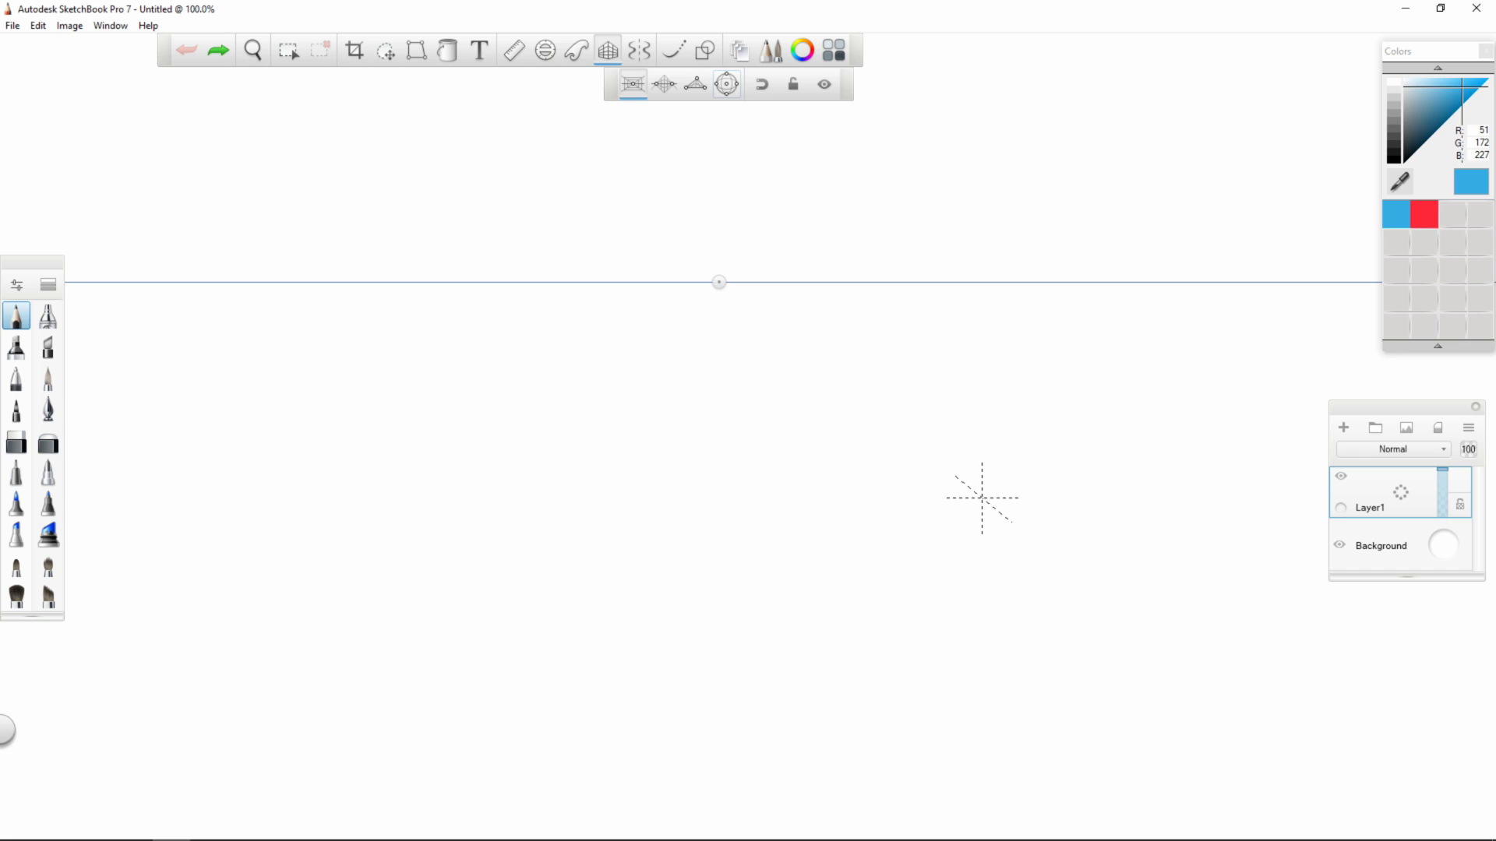
- Draw a vertical line standing on a long horizontal line below the horizon, undoing the additional vertical and horizontal trial lines
mouse_move(624, 411)
left_mouse_down()
mouse_move(621, 604)
mouse_move(910, 607)
mouse_move(407, 607)
mouse_move(1016, 607)
left_mouse_up()
mouse_move(797, 639)
left_mouse_down()
mouse_move(796, 459)
mouse_move(796, 657)
left_mouse_up()
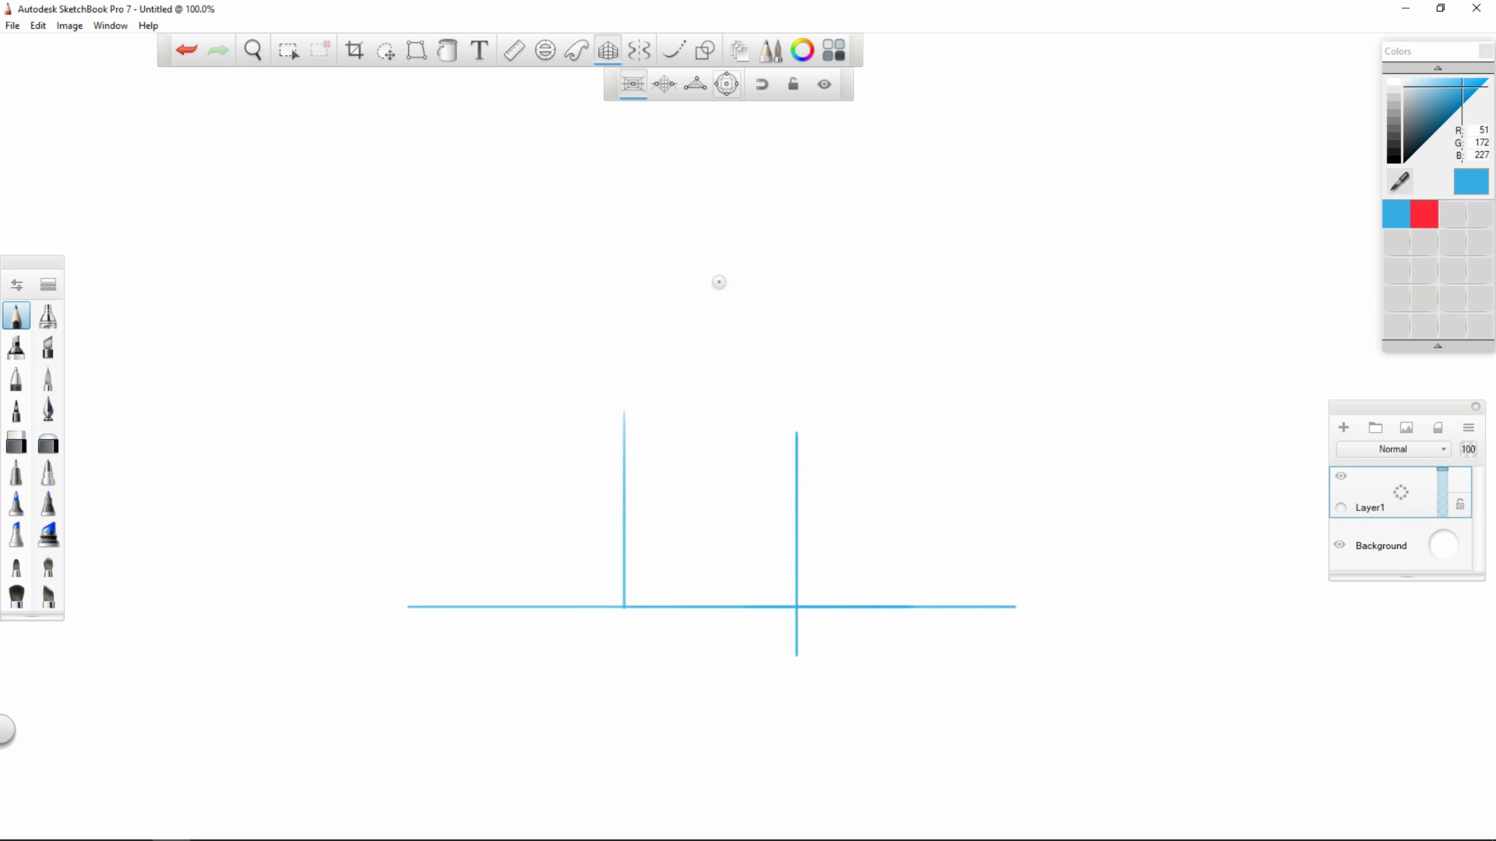
mouse_move(1145, 653)
left_mouse_down()
mouse_move(753, 654)
mouse_move(1219, 653)
left_mouse_up()
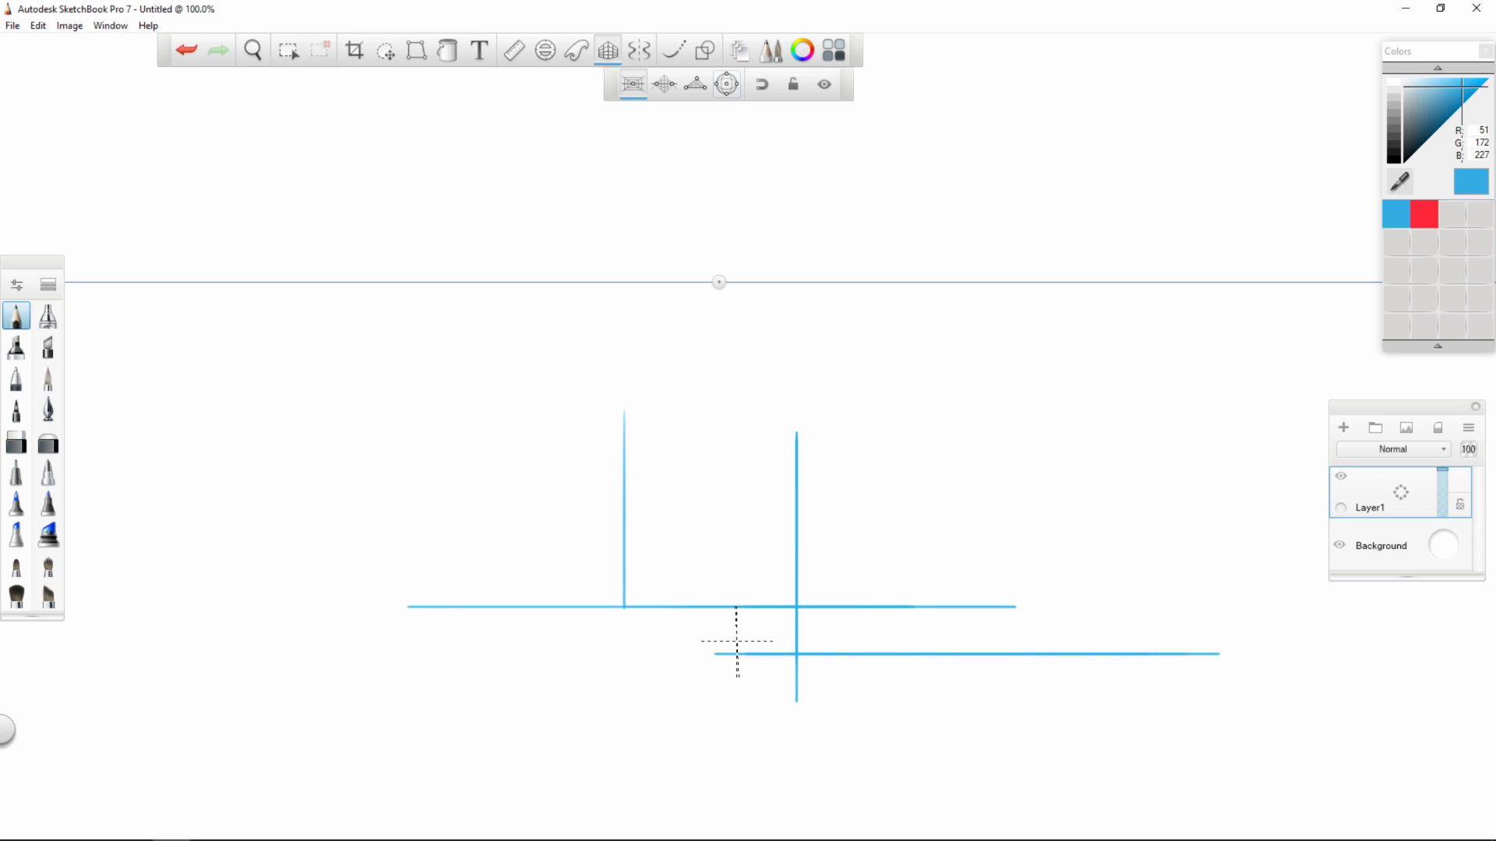
key("ctrl+z")
key("ctrl+z")
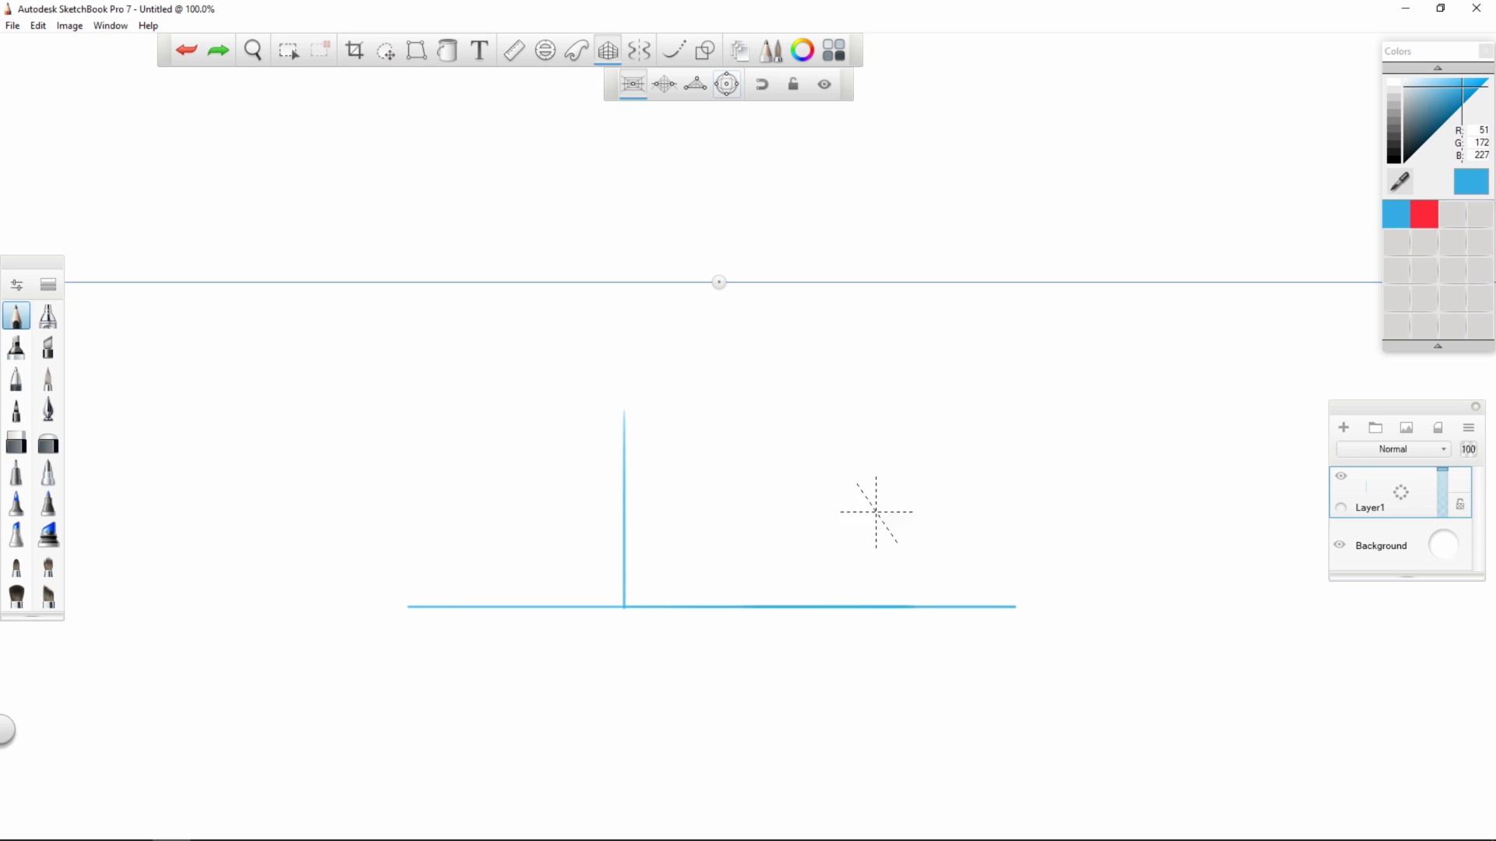
- Complete the box below the horizon with its other vertical side, front top edge, receding edges towards the vanishing point and back edge
left_click_drag(877, 599, 880, 453)
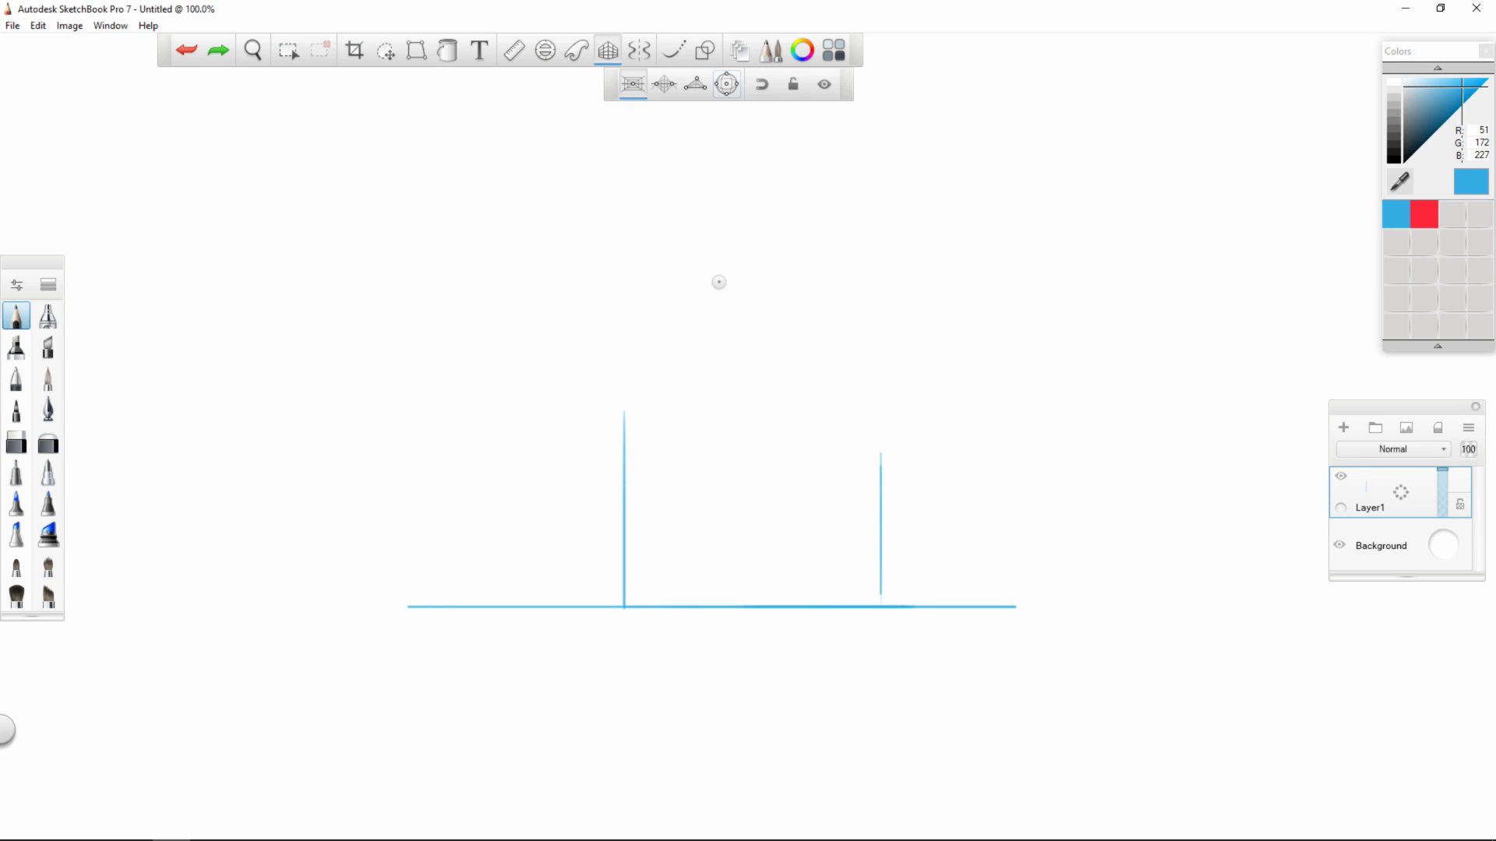
mouse_move(624, 419)
left_mouse_down()
mouse_move(635, 384)
mouse_move(622, 388)
left_mouse_up()
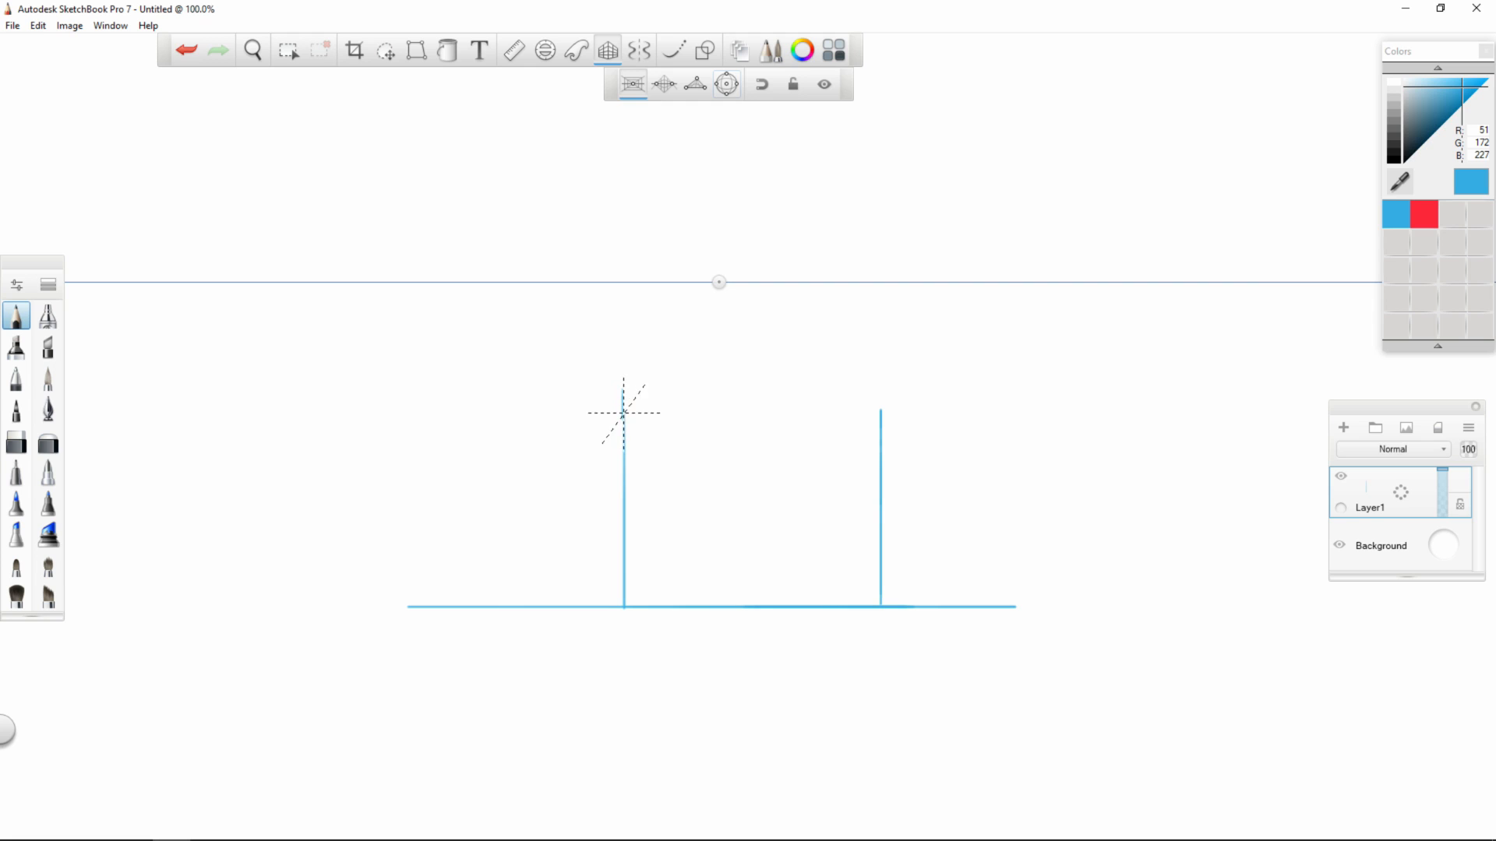
mouse_move(623, 413)
left_mouse_down()
mouse_move(888, 413)
mouse_move(763, 417)
left_mouse_up()
left_click_drag(624, 413, 639, 392)
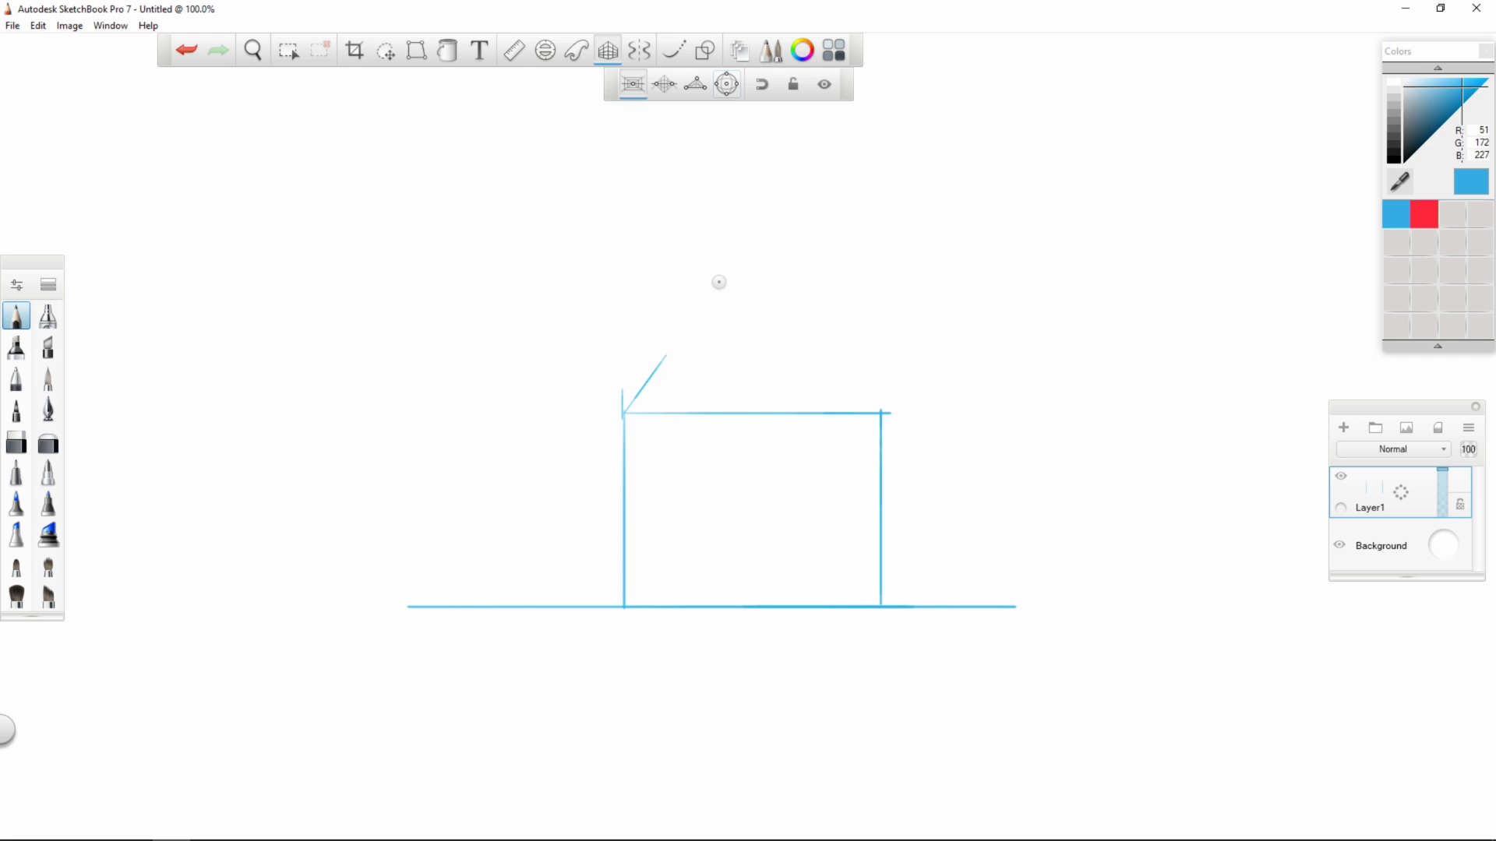
left_click_drag(670, 349, 673, 345)
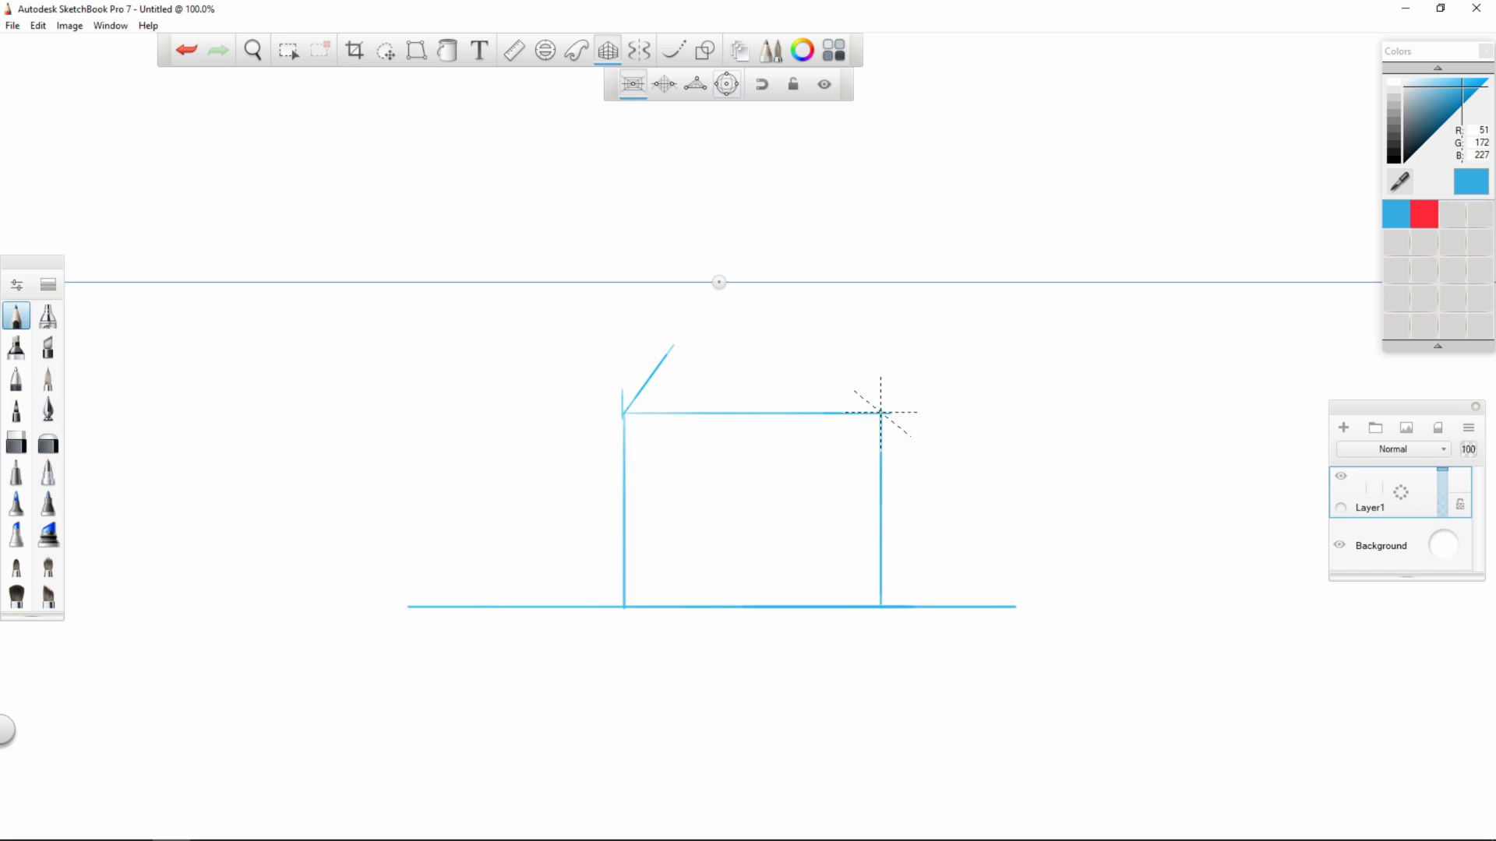
mouse_move(880, 413)
left_mouse_down()
mouse_move(803, 350)
mouse_move(660, 361)
mouse_move(813, 362)
left_mouse_up()
left_click_drag(880, 413, 880, 418)
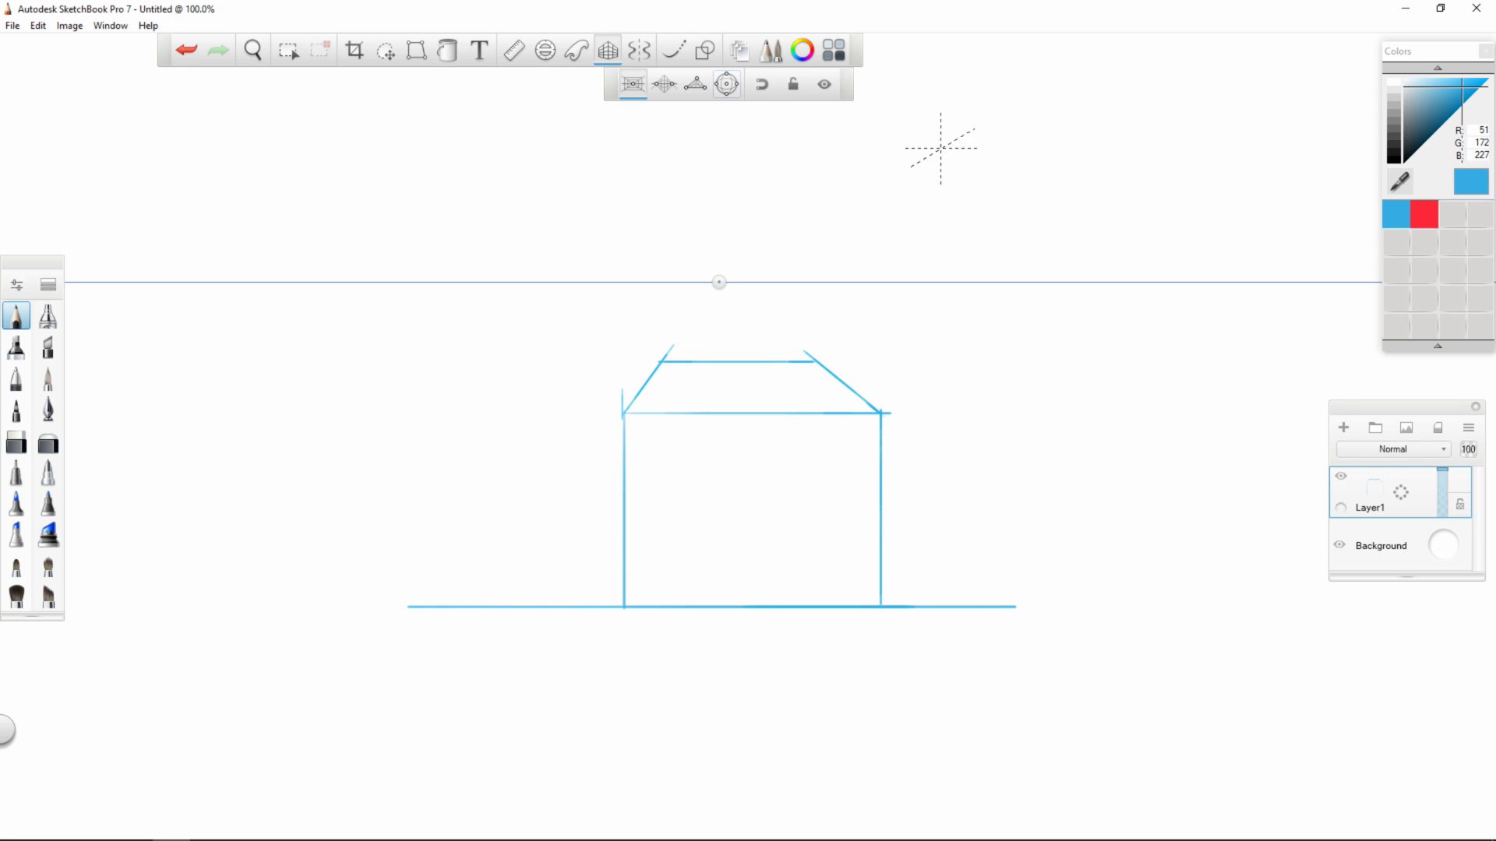
- Draw a square front face above the horizon to the right of the vanishing point, undoing a trial vertical line crossing the horizon
mouse_move(941, 113)
left_mouse_down()
mouse_move(941, 207)
mouse_move(1045, 203)
left_mouse_up()
mouse_move(1023, 322)
left_mouse_down()
mouse_move(1023, 512)
mouse_move(1023, 274)
left_mouse_up()
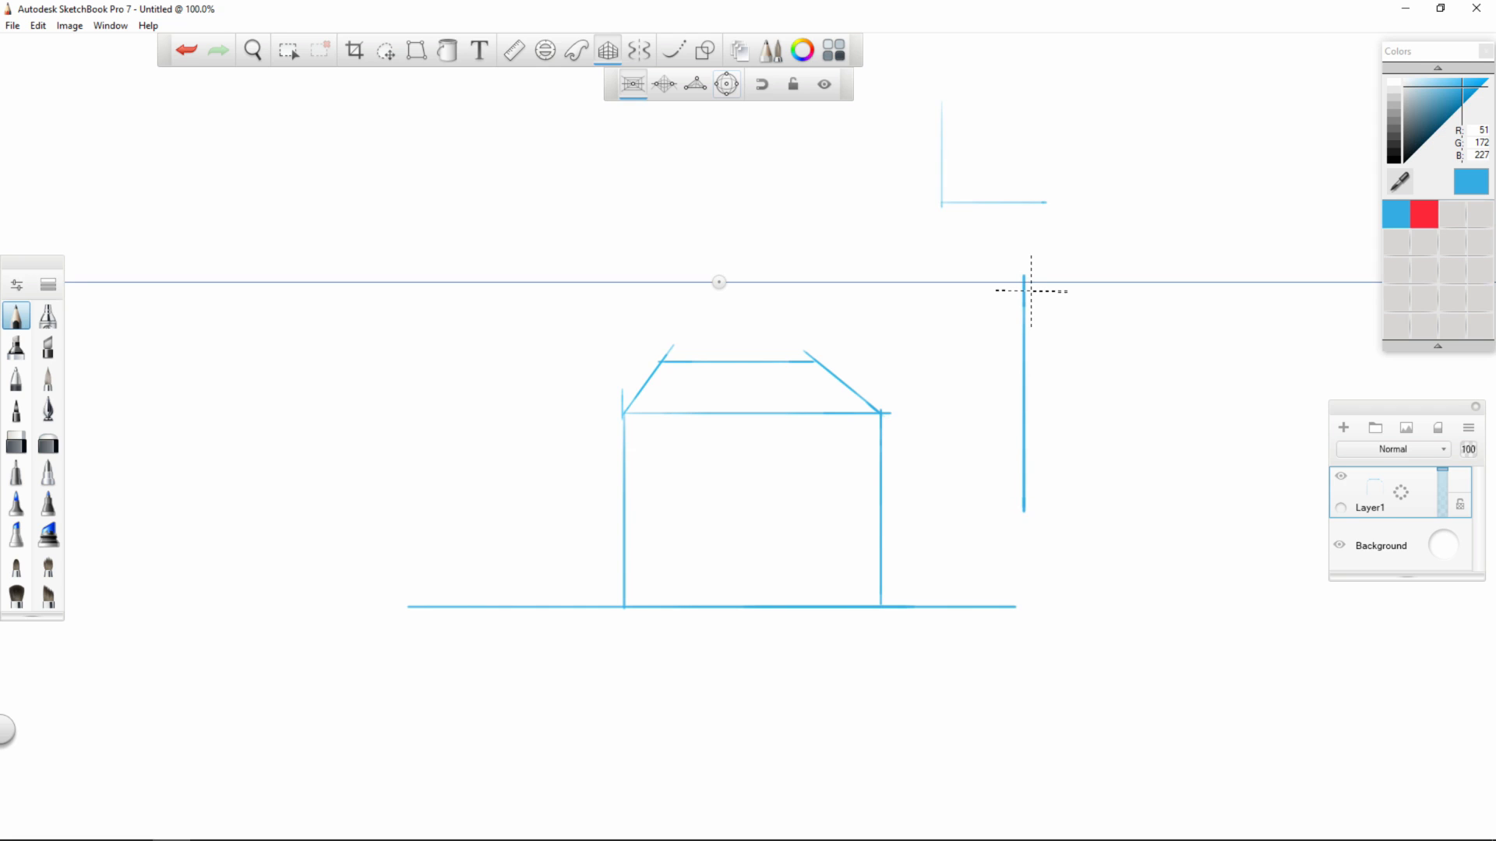
key("ctrl+z")
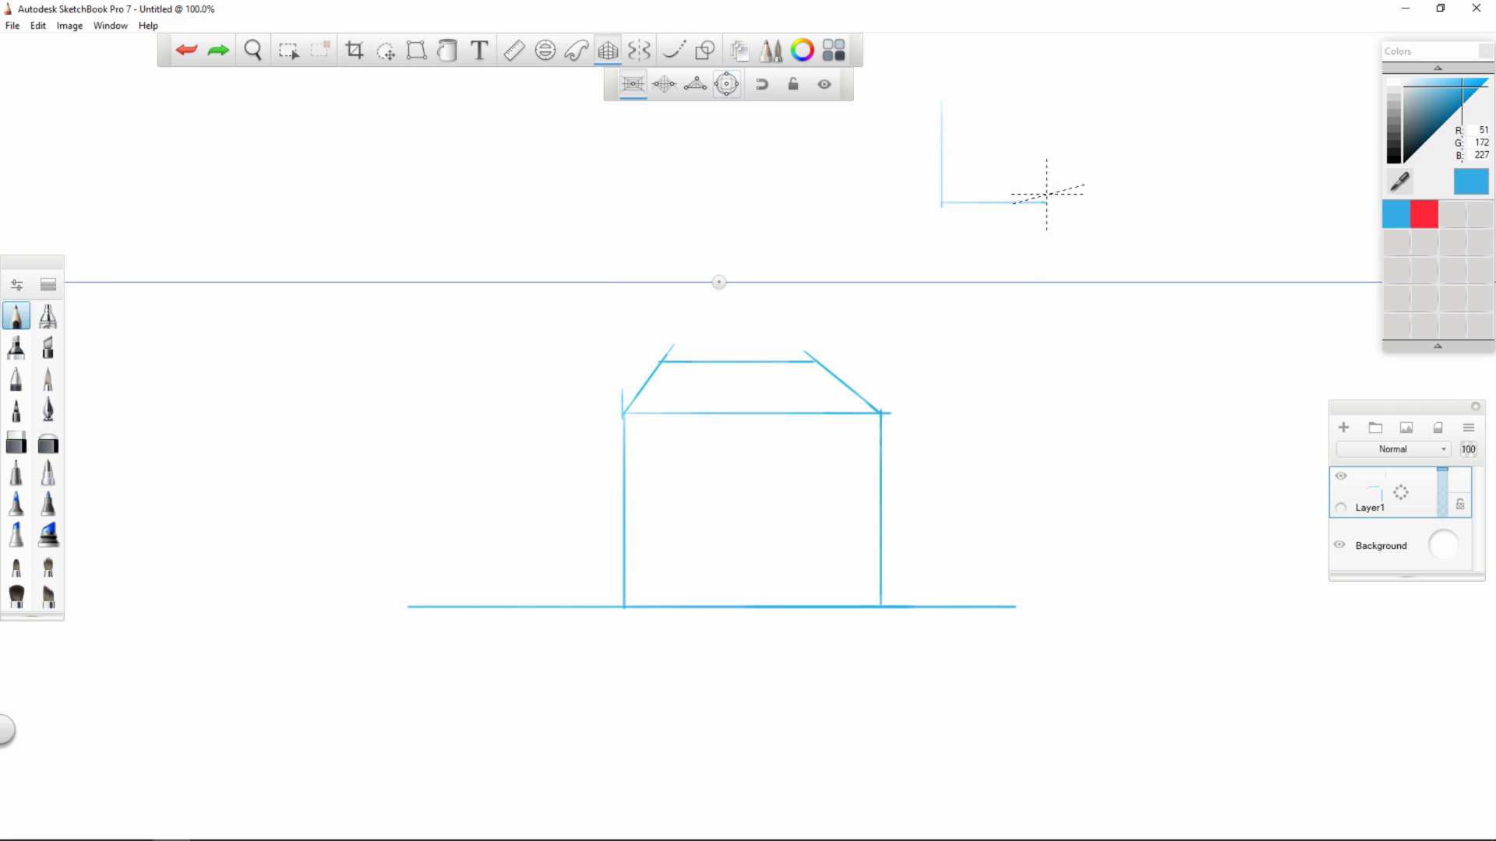
mouse_move(1046, 202)
left_mouse_down()
mouse_move(1046, 99)
mouse_move(944, 94)
left_mouse_up()
- Project the square's corners towards the vanishing point, close the box with its back edges, and trim the overshooting lines
left_click_drag(941, 96, 783, 229)
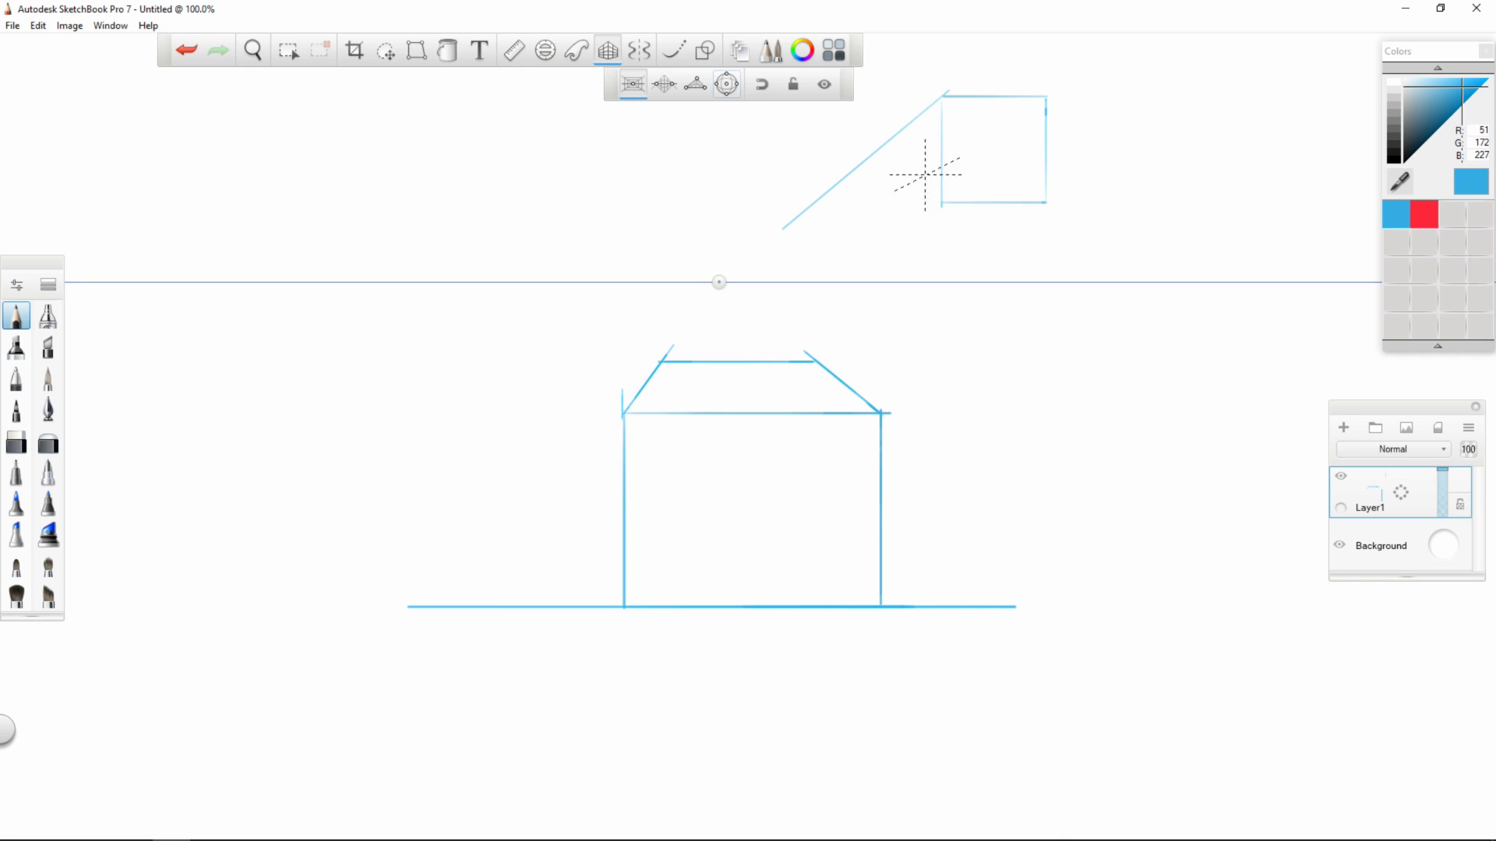
left_click_drag(941, 203, 826, 243)
left_click_drag(1046, 201, 888, 239)
left_click_drag(910, 212, 1008, 212)
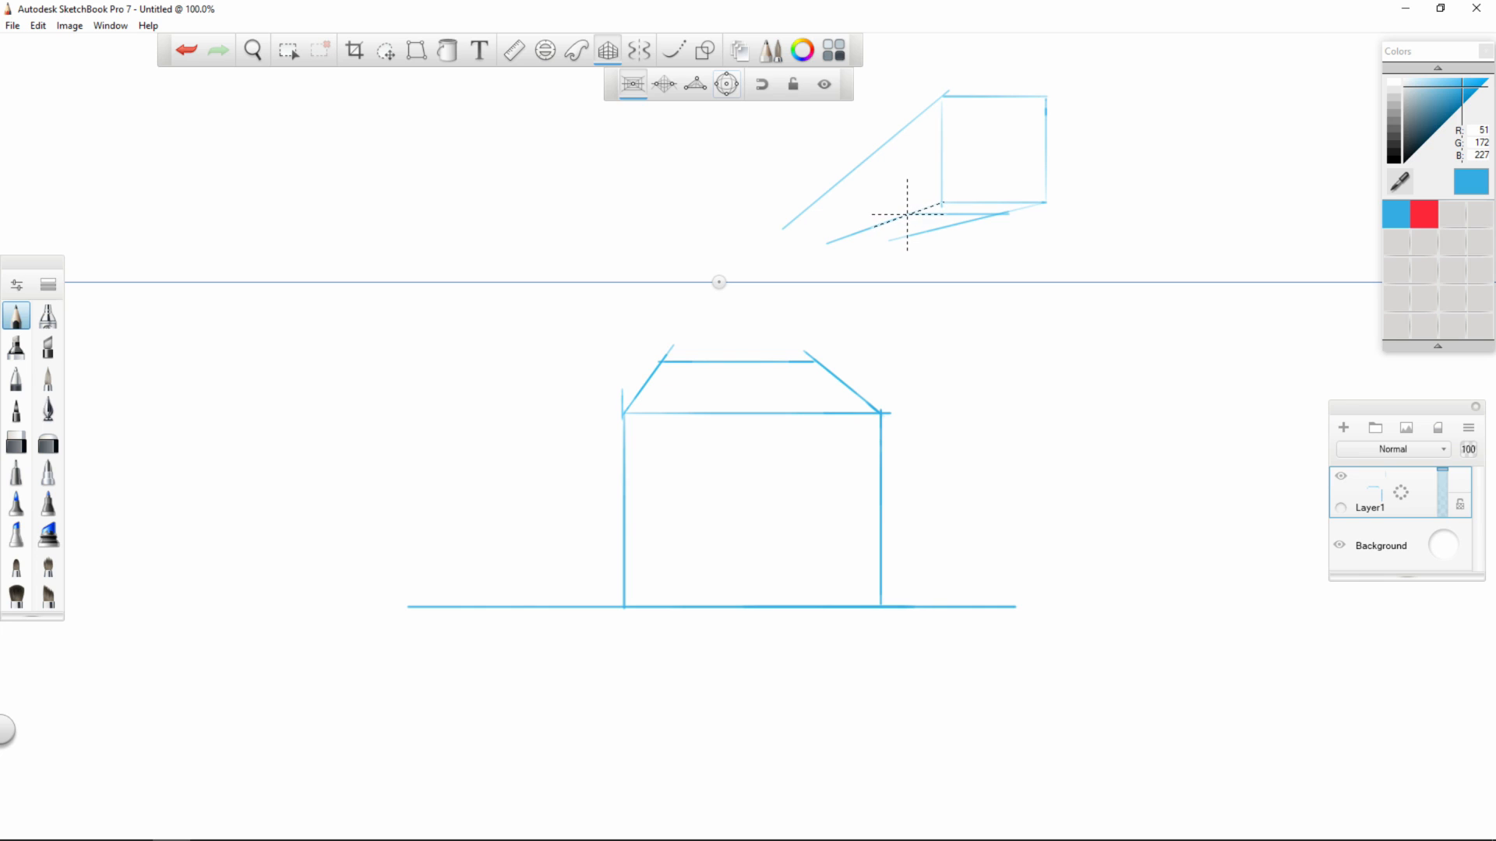
left_click_drag(907, 215, 908, 164)
left_click_drag(777, 233, 892, 137)
mouse_move(829, 246)
left_mouse_down()
mouse_move(866, 223)
mouse_move(934, 227)
mouse_move(894, 248)
left_mouse_up()
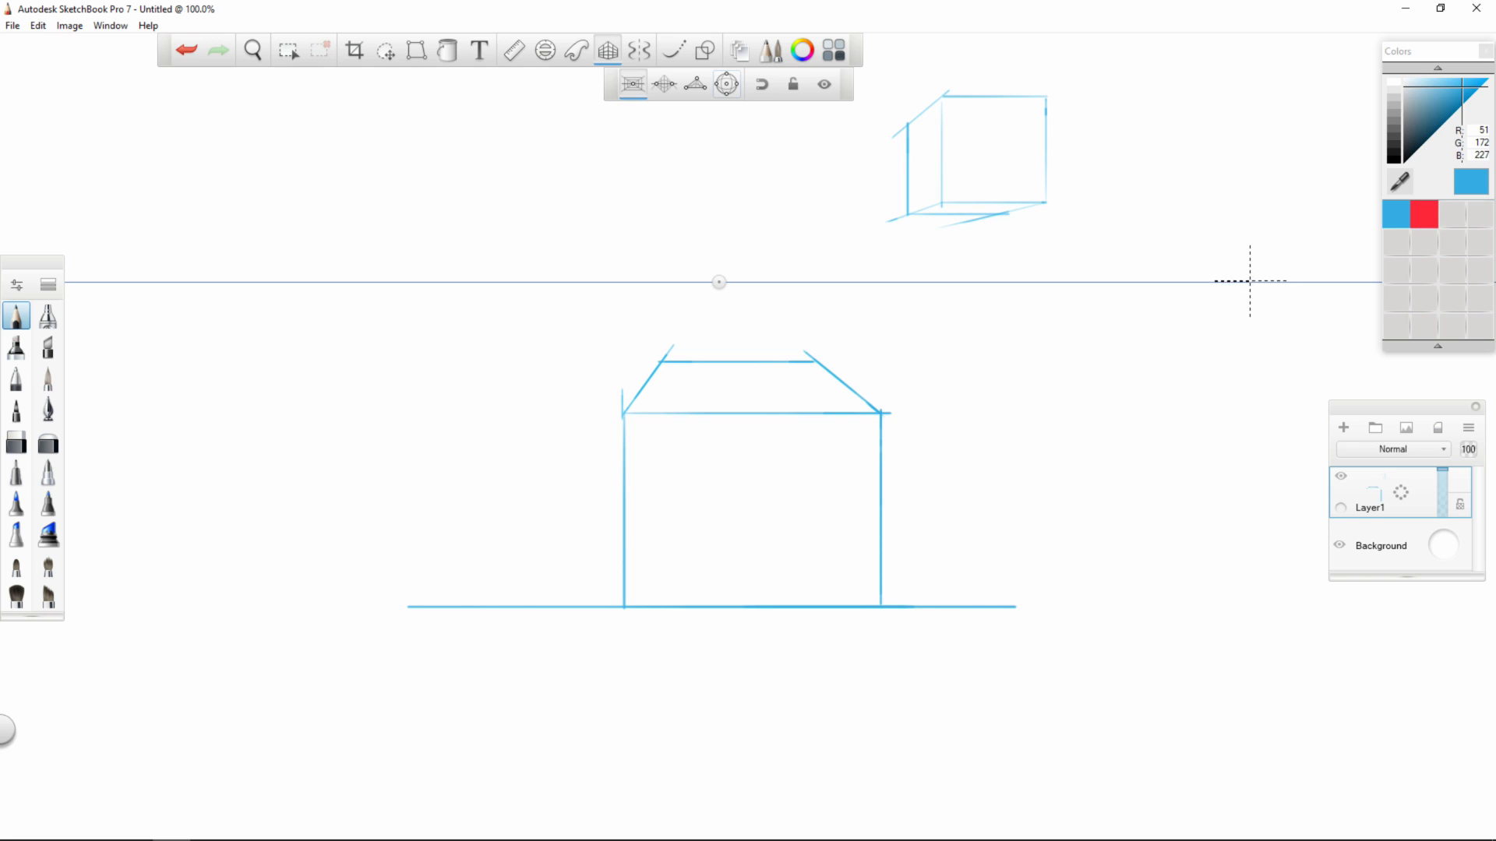
- Draw a long line along the horizon, and toggle the perspective guides off and back on
left_click_drag(1250, 282, 161, 282)
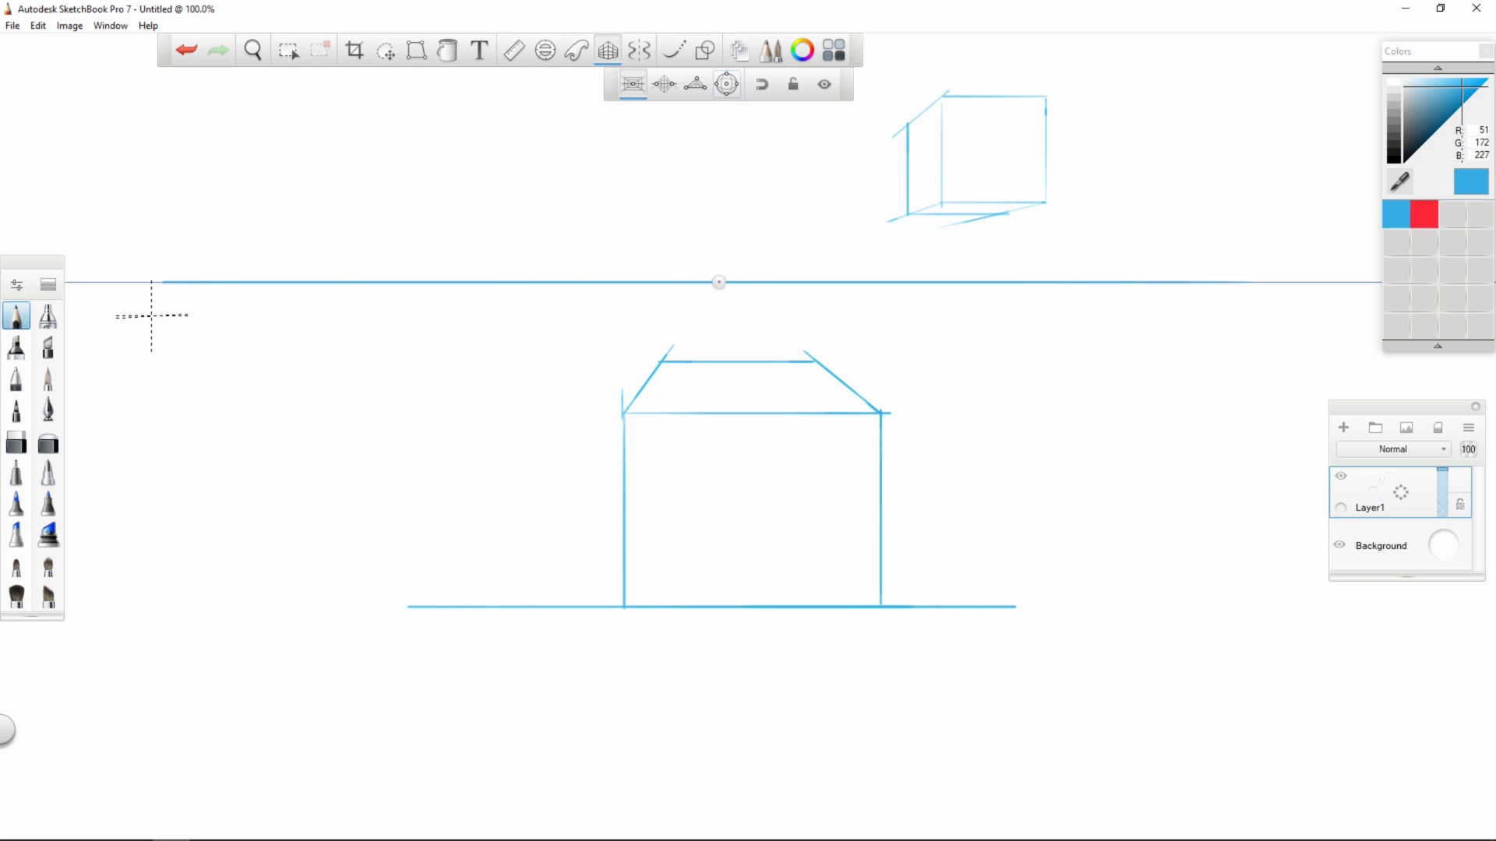
left_click(608, 50)
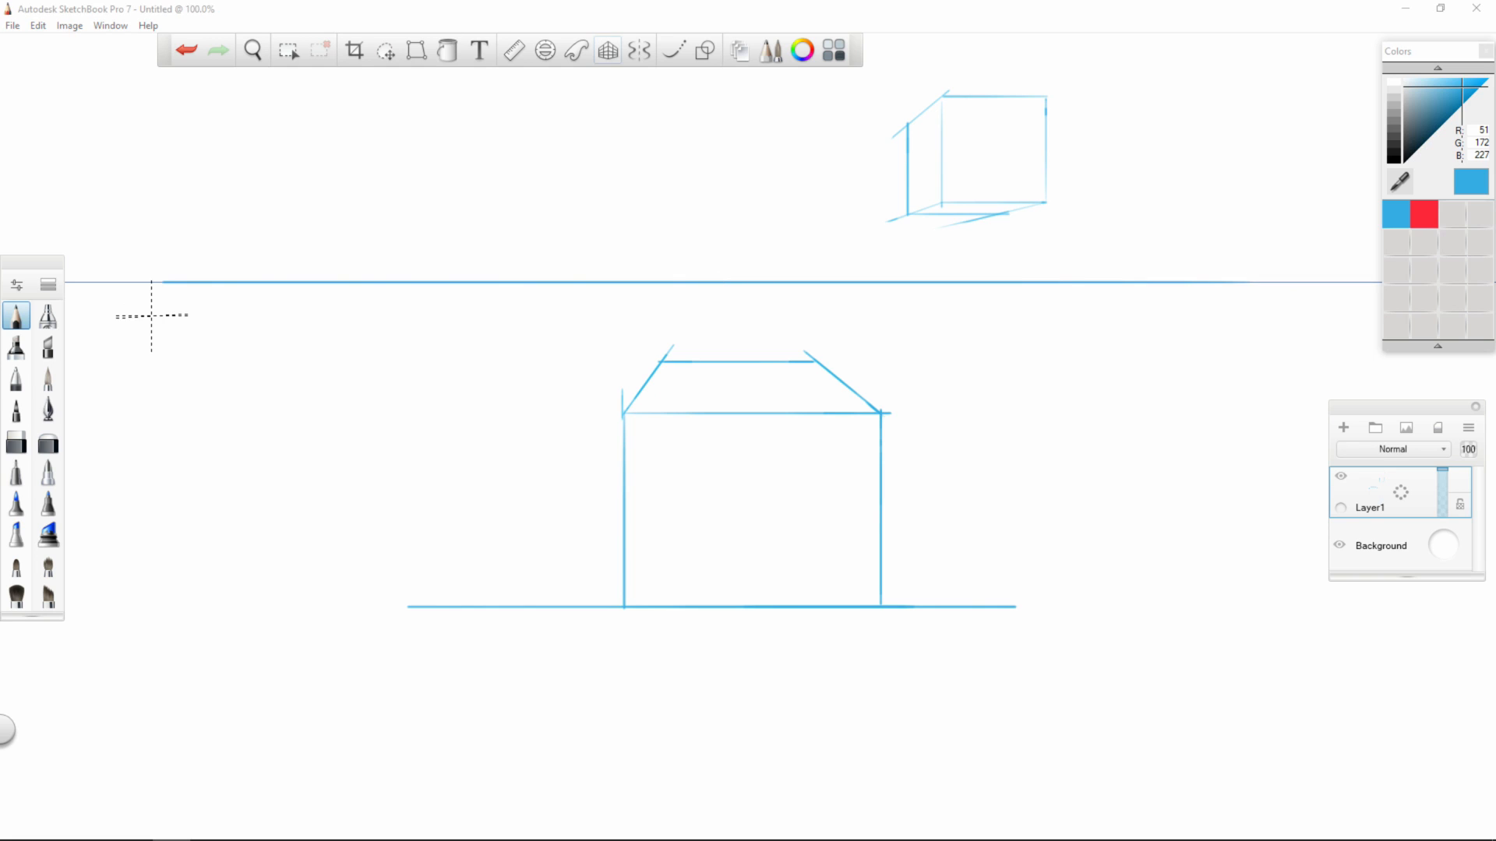
left_click(607, 51)
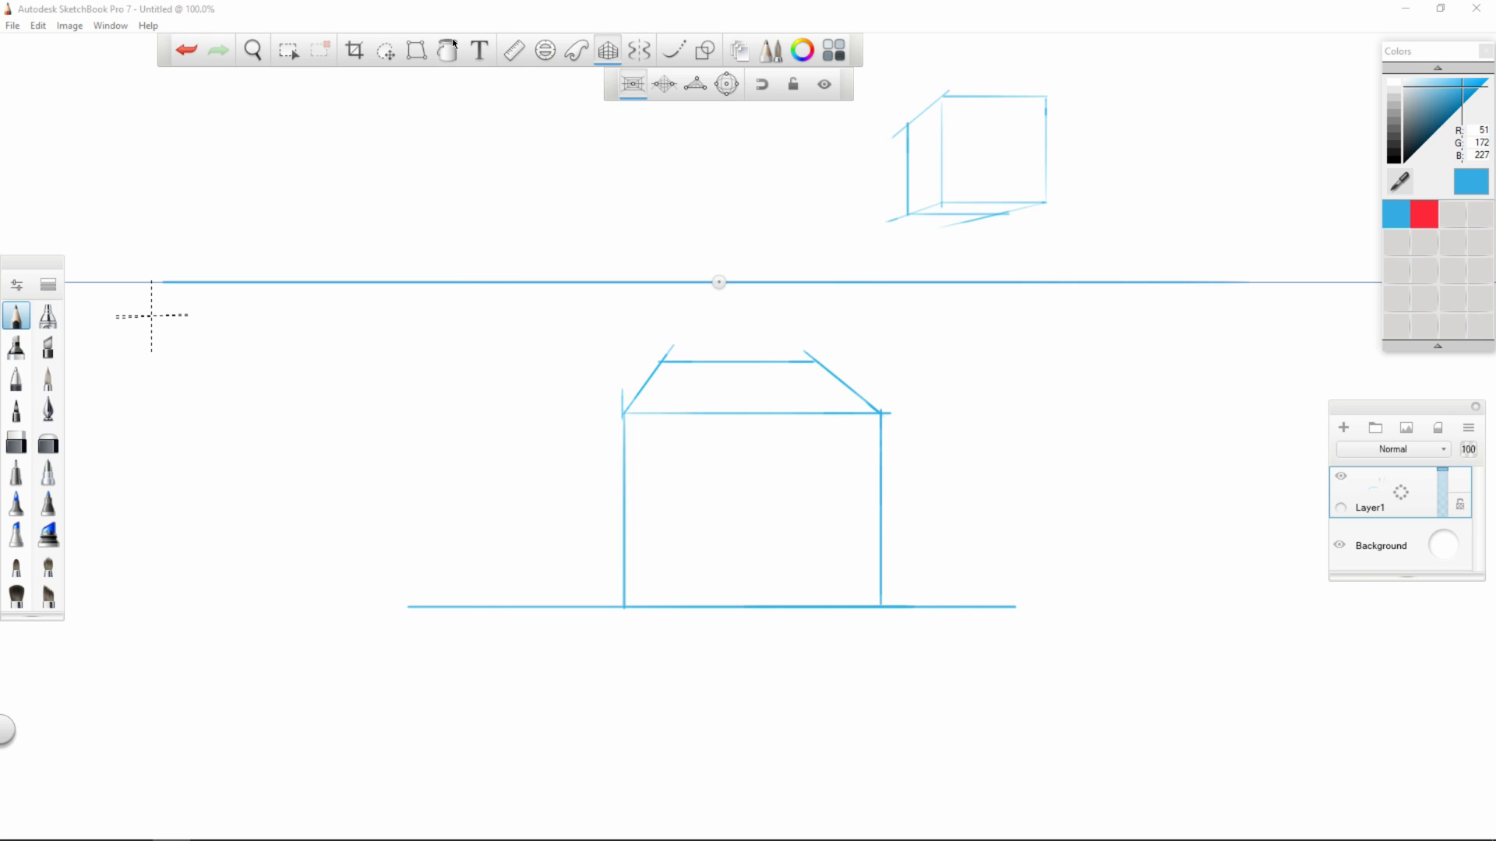
- Draw an L-shaped front face below the horizon on the left and extend its corners towards the vanishing point
mouse_move(273, 315)
left_mouse_down()
mouse_move(274, 547)
mouse_move(494, 546)
mouse_move(492, 479)
mouse_move(327, 482)
left_mouse_up()
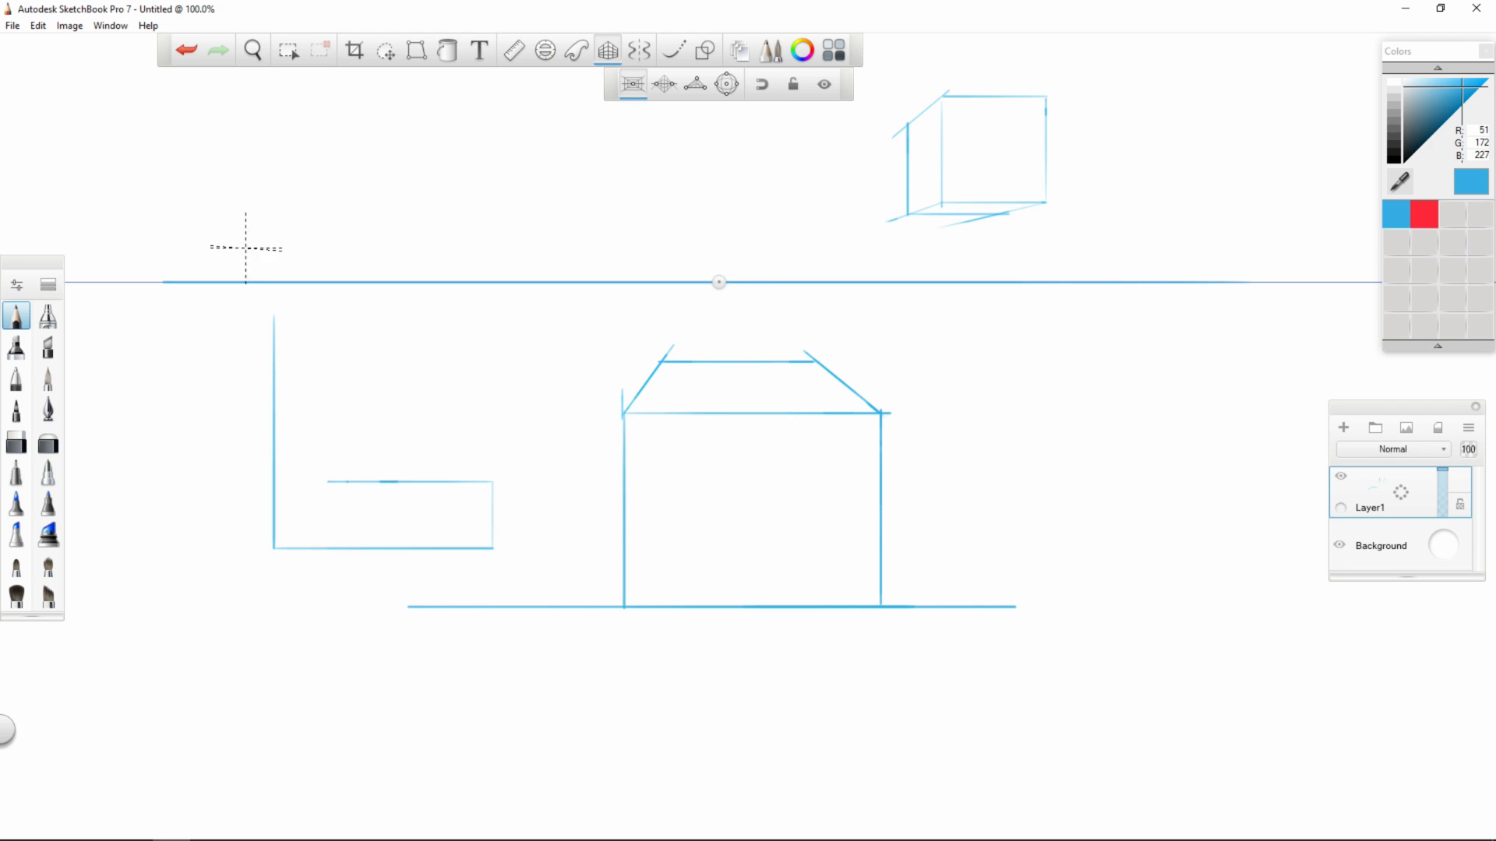
mouse_move(274, 316)
left_mouse_down()
mouse_move(335, 319)
mouse_move(334, 468)
left_mouse_up()
left_click_drag(333, 481, 465, 414)
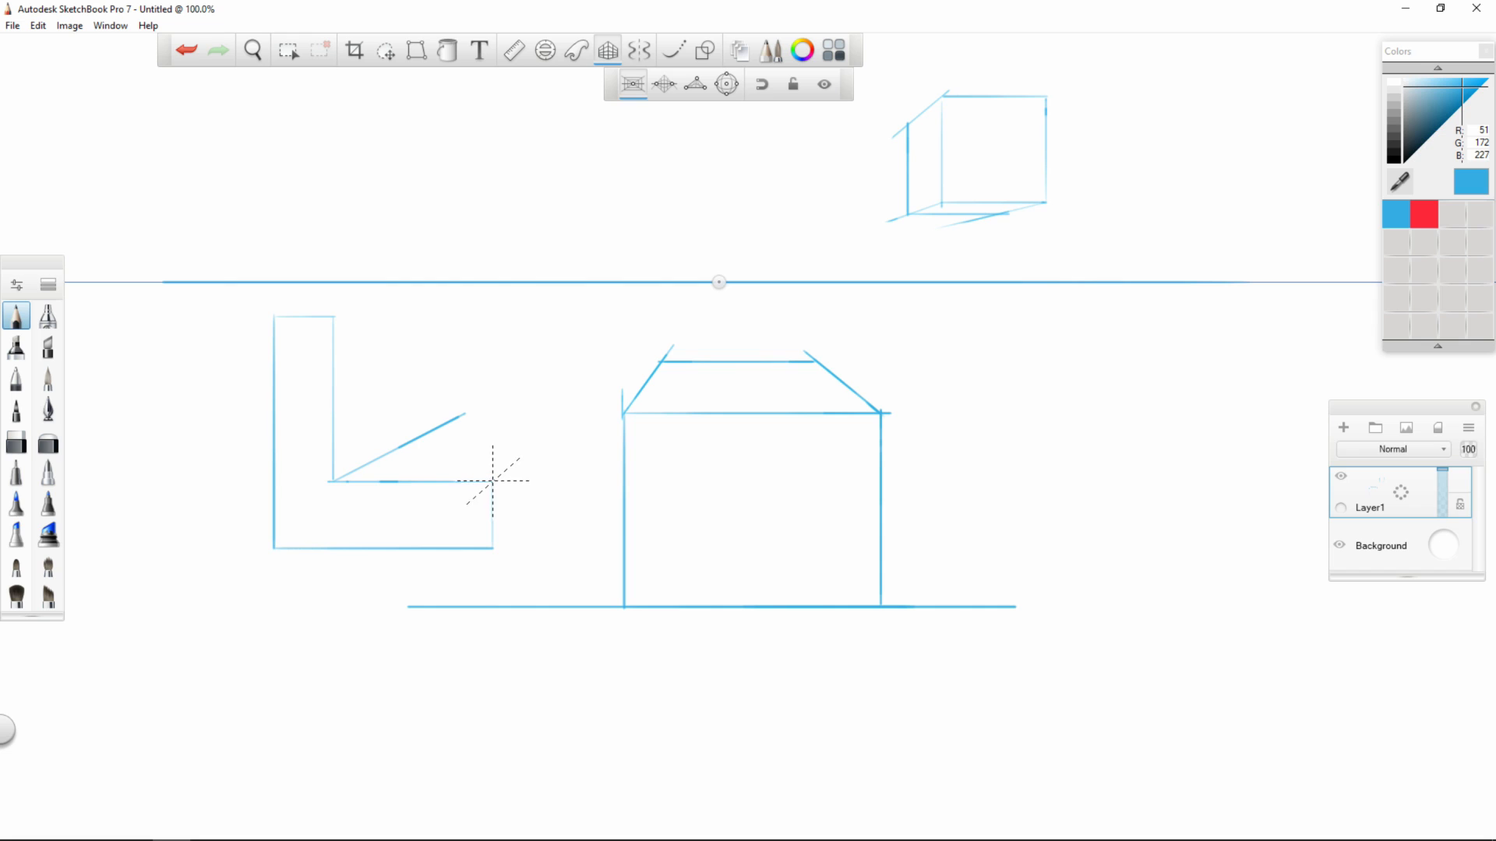
left_click_drag(493, 481, 575, 410)
left_click_drag(493, 548, 580, 447)
left_click_drag(333, 316, 517, 301)
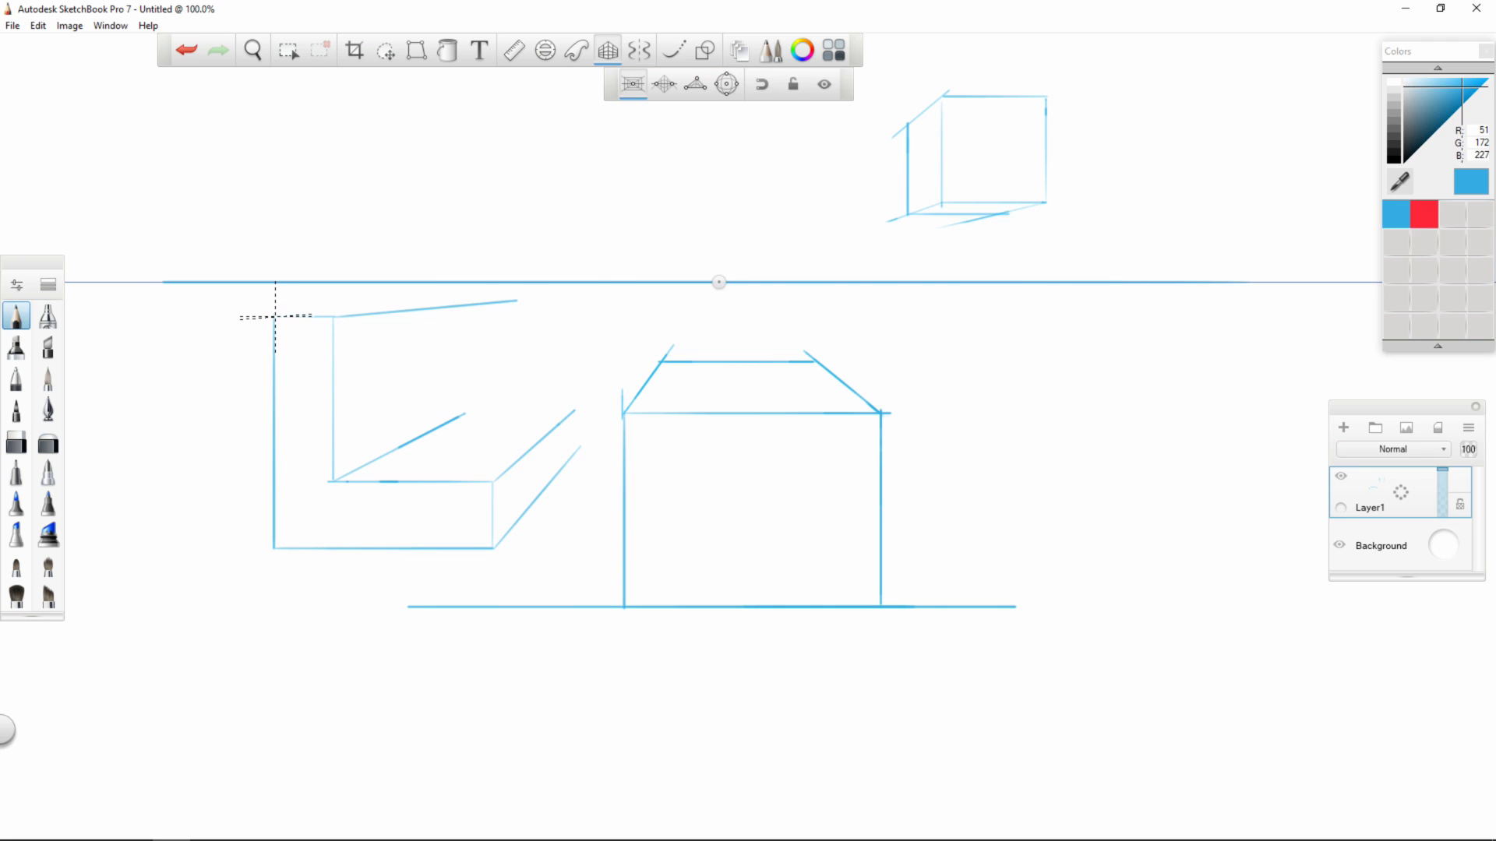
left_click_drag(274, 316, 516, 299)
- Close the L-shaped block's depth with vertical and horizontal back edges on the seat and backrest
left_click_drag(536, 444, 536, 497)
left_click_drag(536, 444, 452, 445)
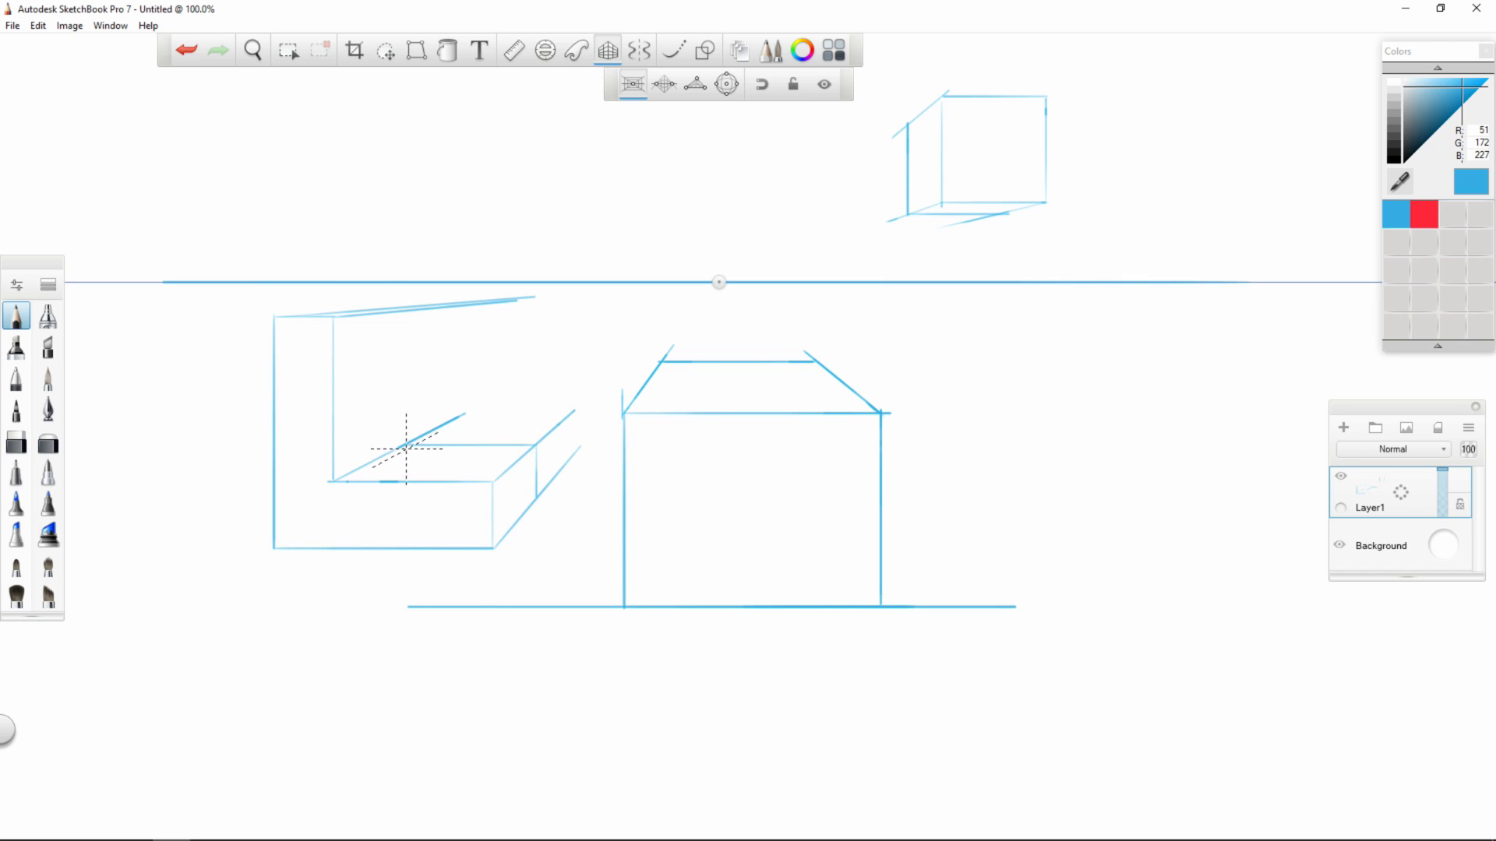
left_click_drag(405, 446, 405, 320)
- Add a new layer with Layer1 hidden, and turn off perspective snapping
key("ctrl+shift+n")
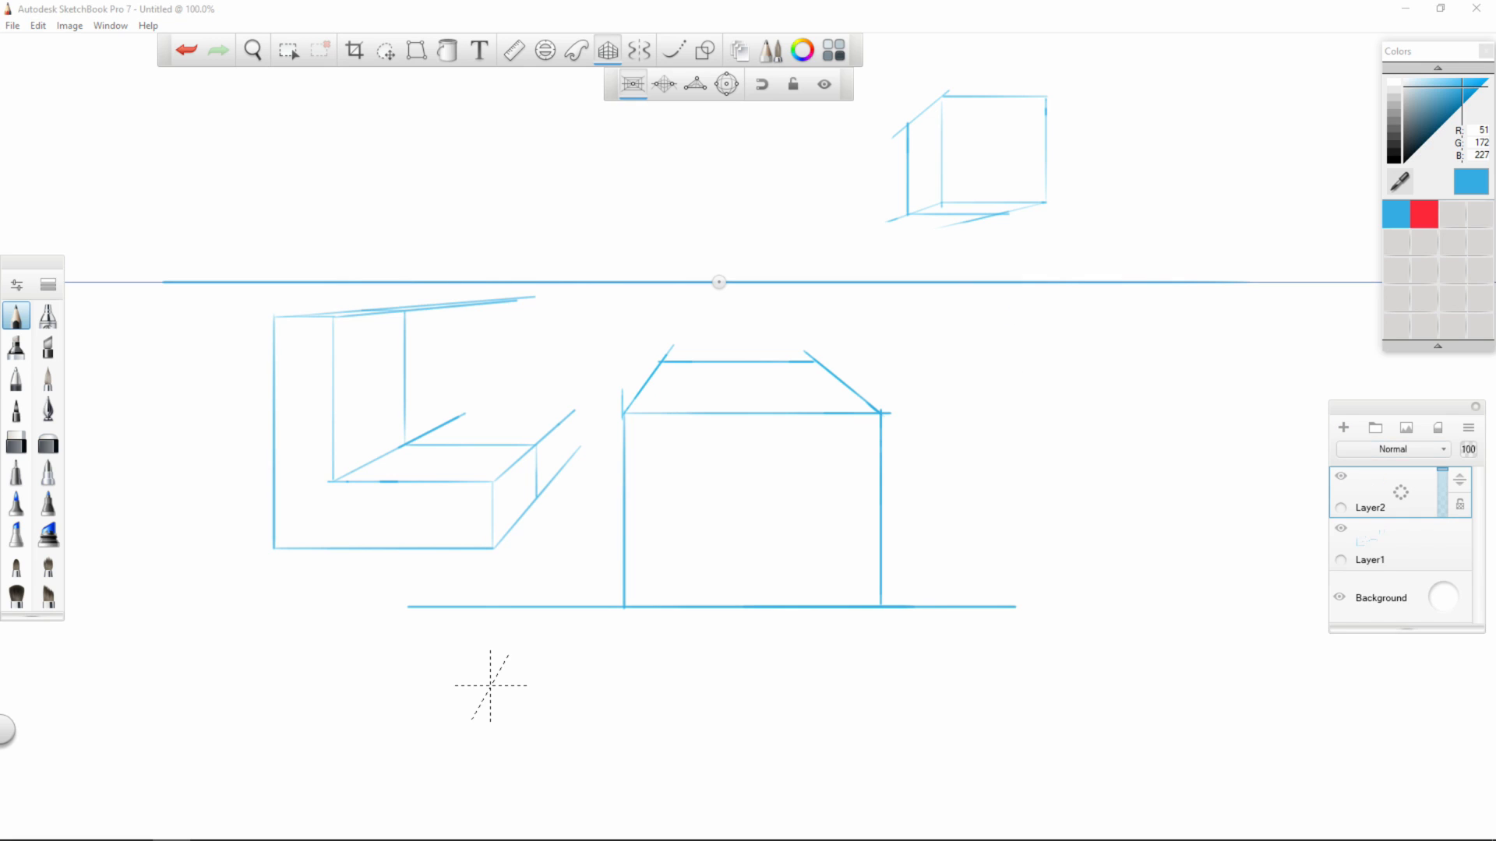
left_click(1340, 528)
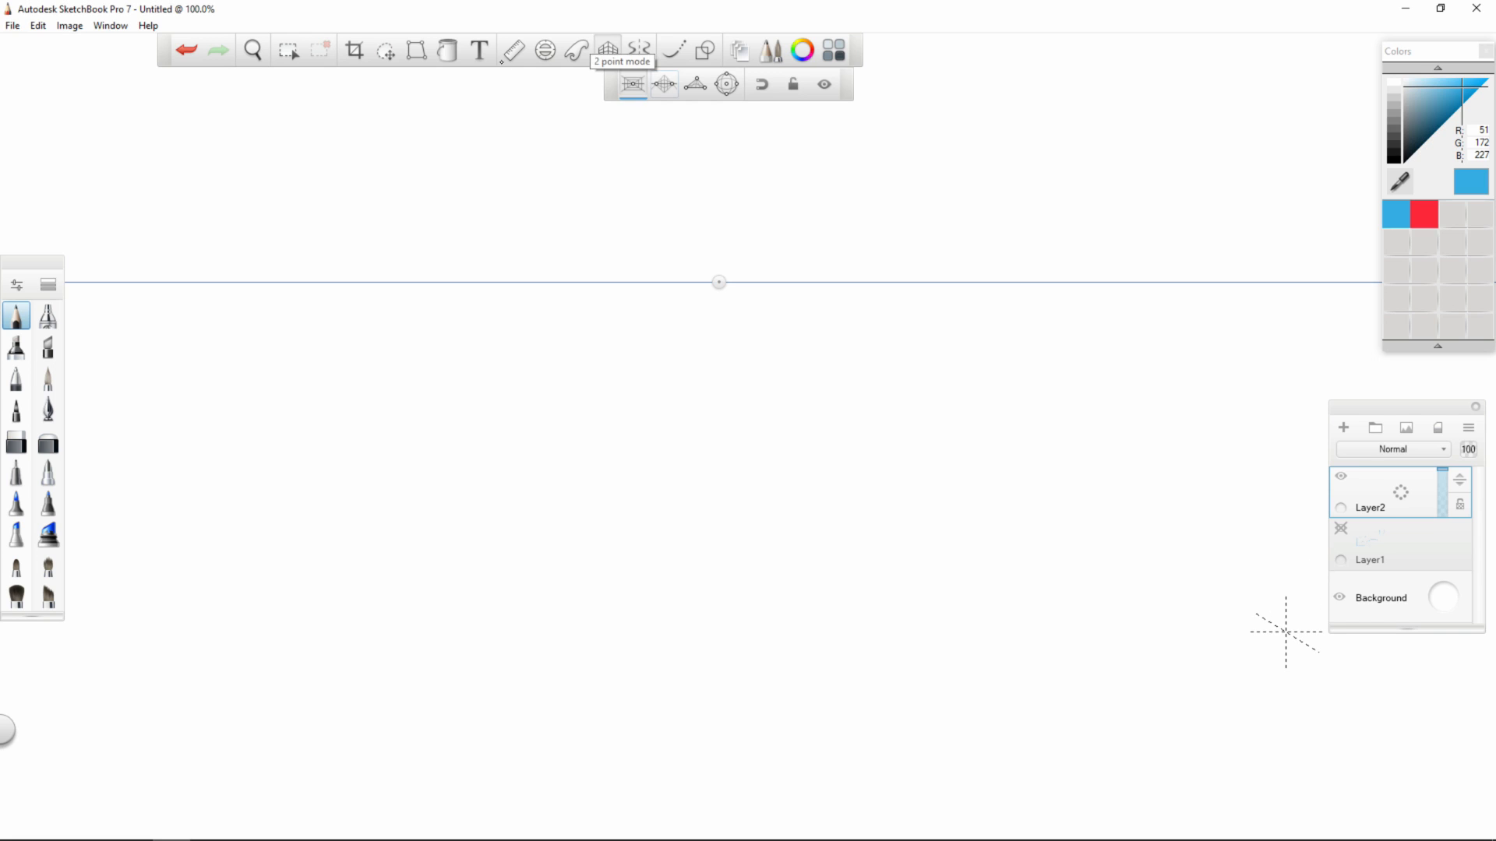
left_click(762, 84)
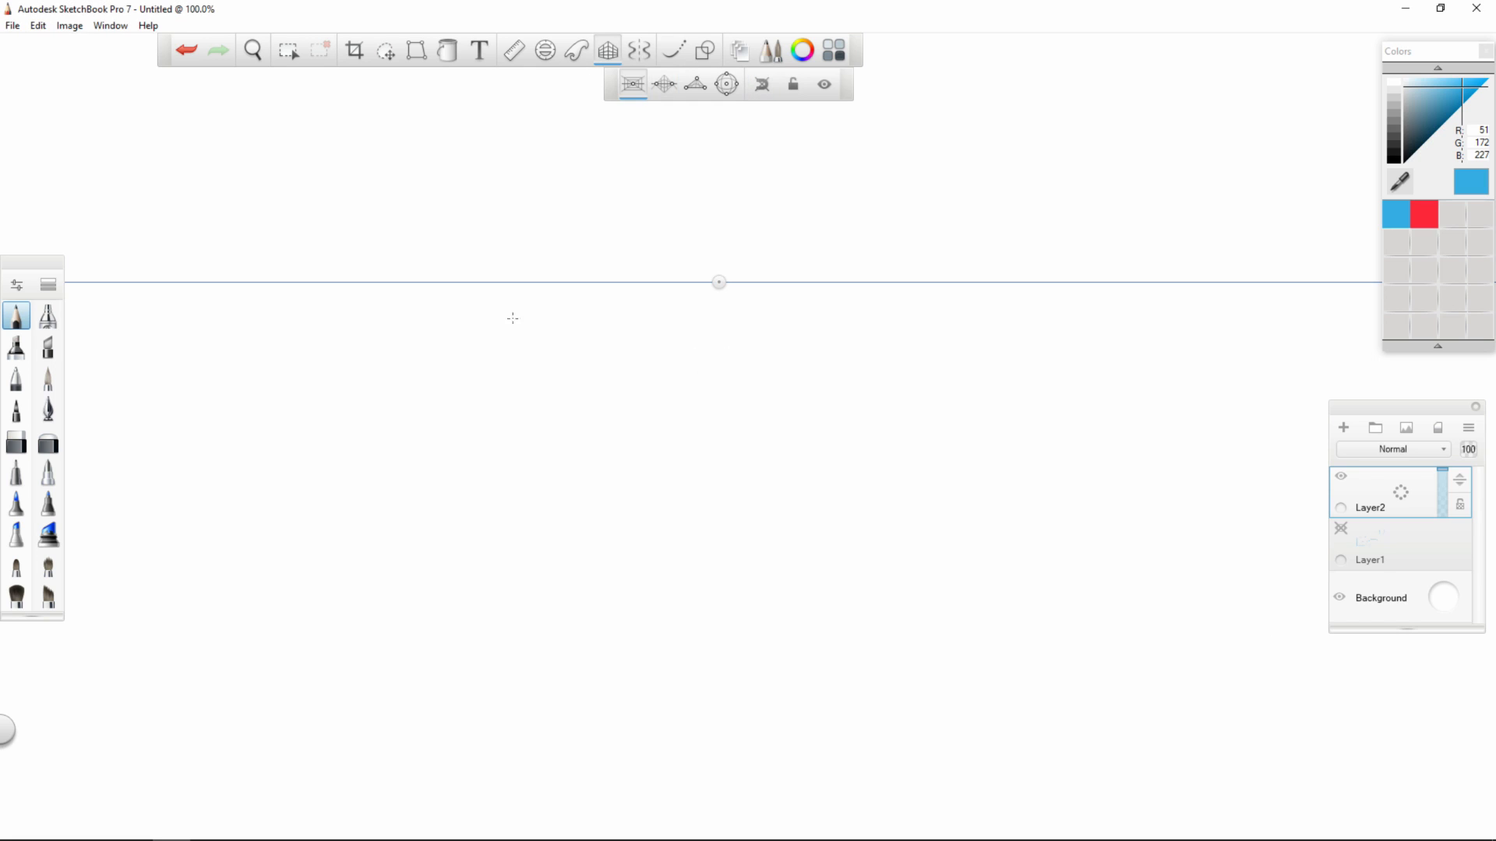
- Try freehand loops and crossing strokes below the horizon, and undo them until Layer1 is shown again
mouse_move(676, 446)
left_mouse_down()
mouse_move(849, 331)
mouse_move(904, 375)
mouse_move(1106, 389)
mouse_move(1176, 513)
left_mouse_up()
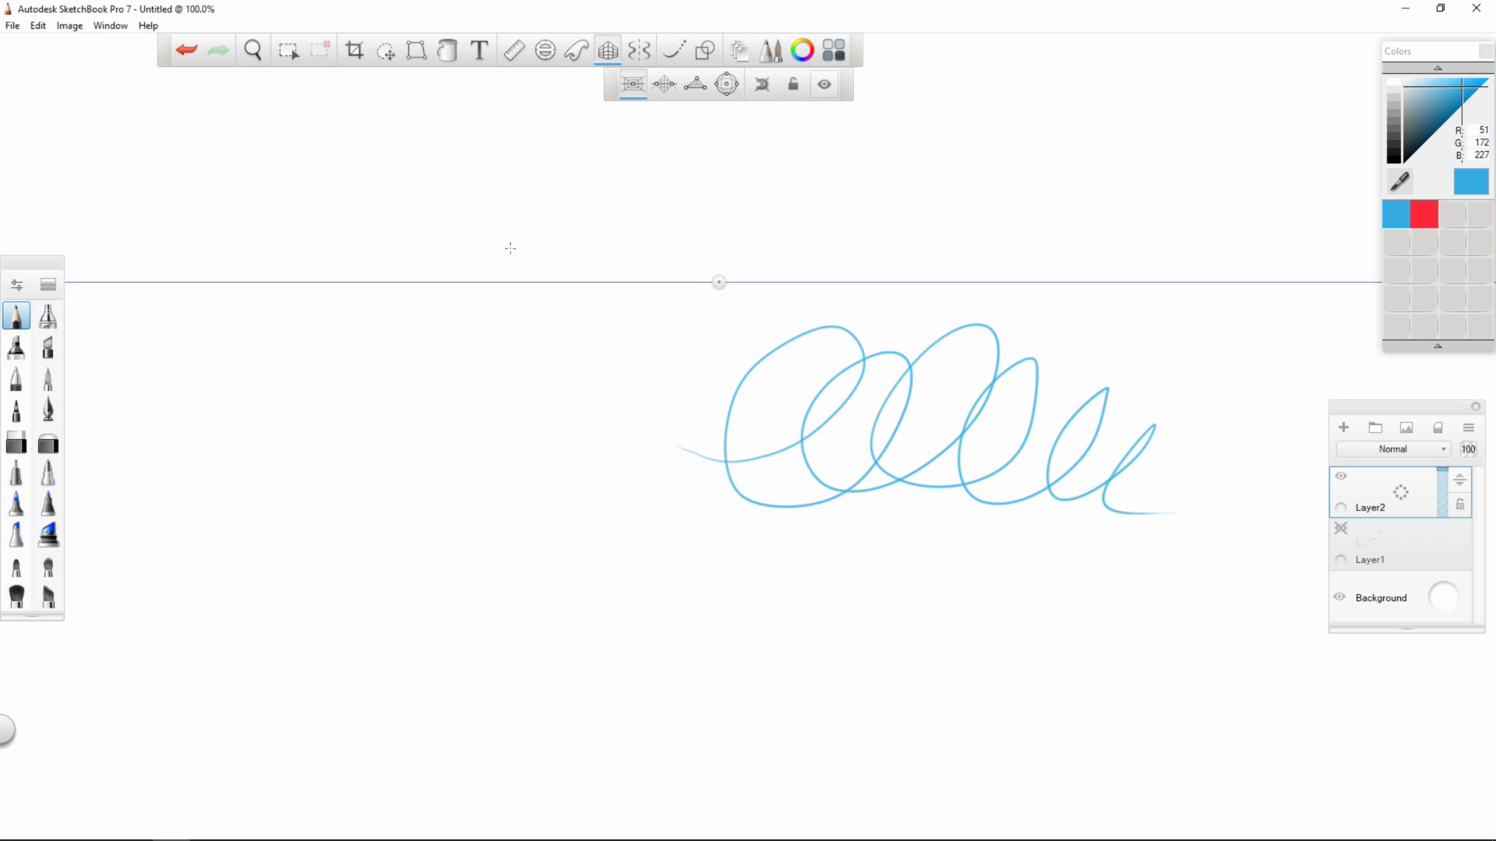
left_click_drag(502, 542, 732, 274)
left_click_drag(630, 285, 736, 578)
left_click_drag(740, 350, 627, 590)
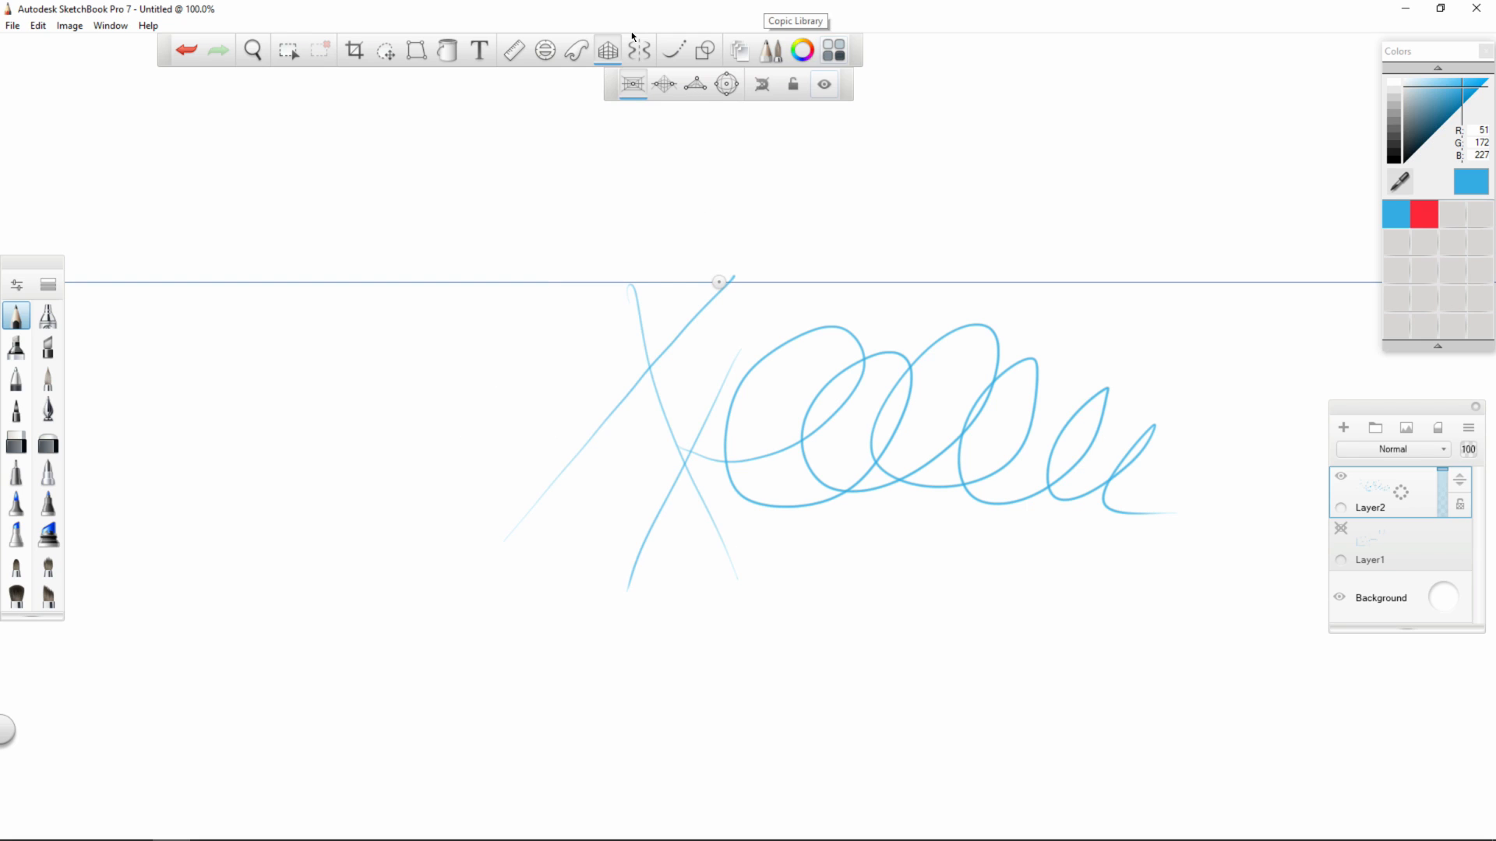
key("ctrl+z")
key("ctrl+z")
key("ctrl+z")
key("ctrl+z")
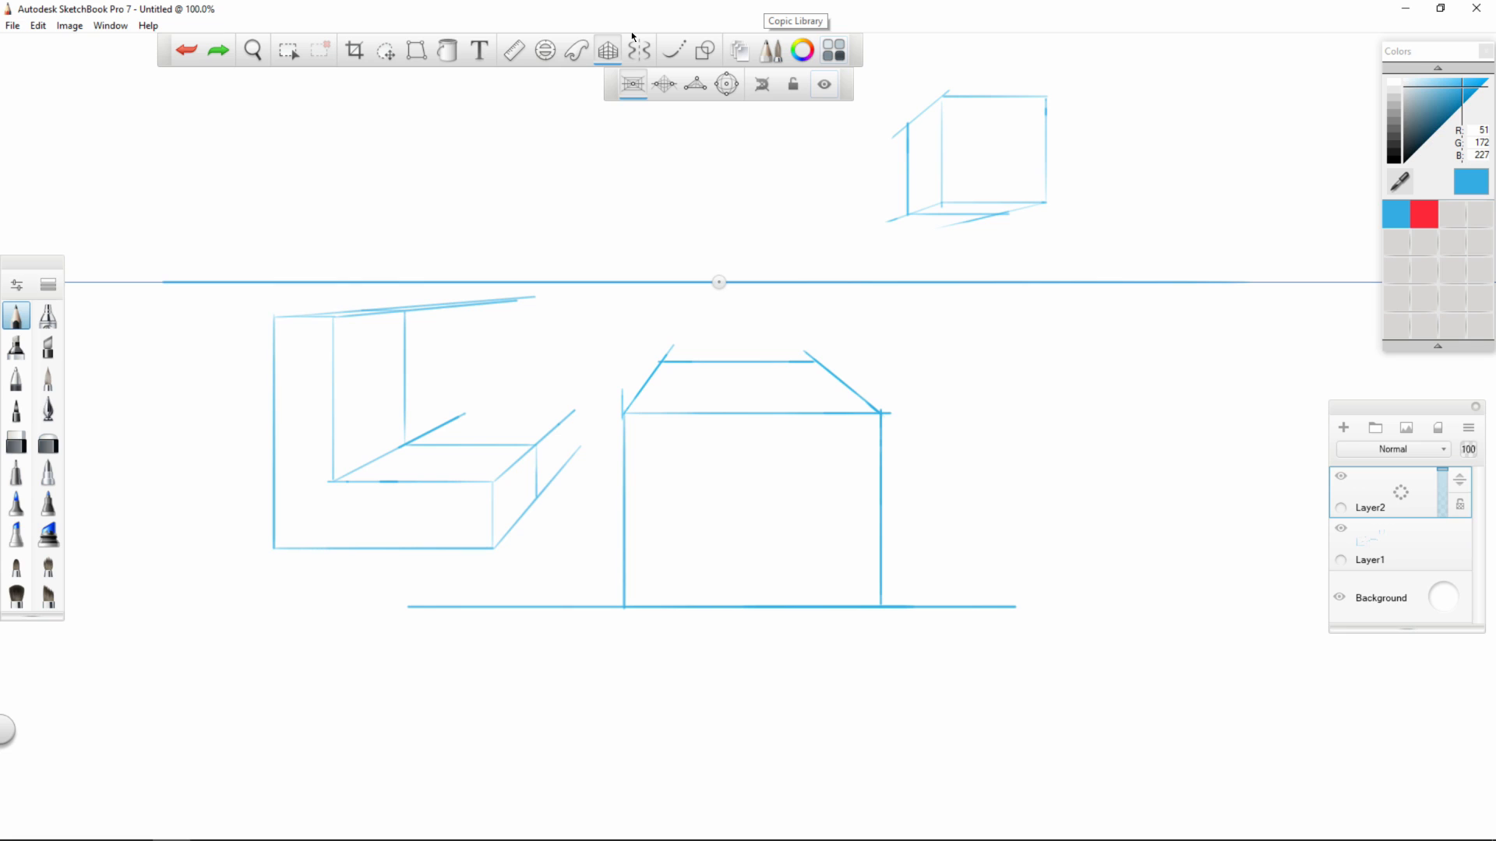
- Sketch freehand eyes, a nose and a smiling mouth on the central box's front face on Layer1
left_click(1386, 547)
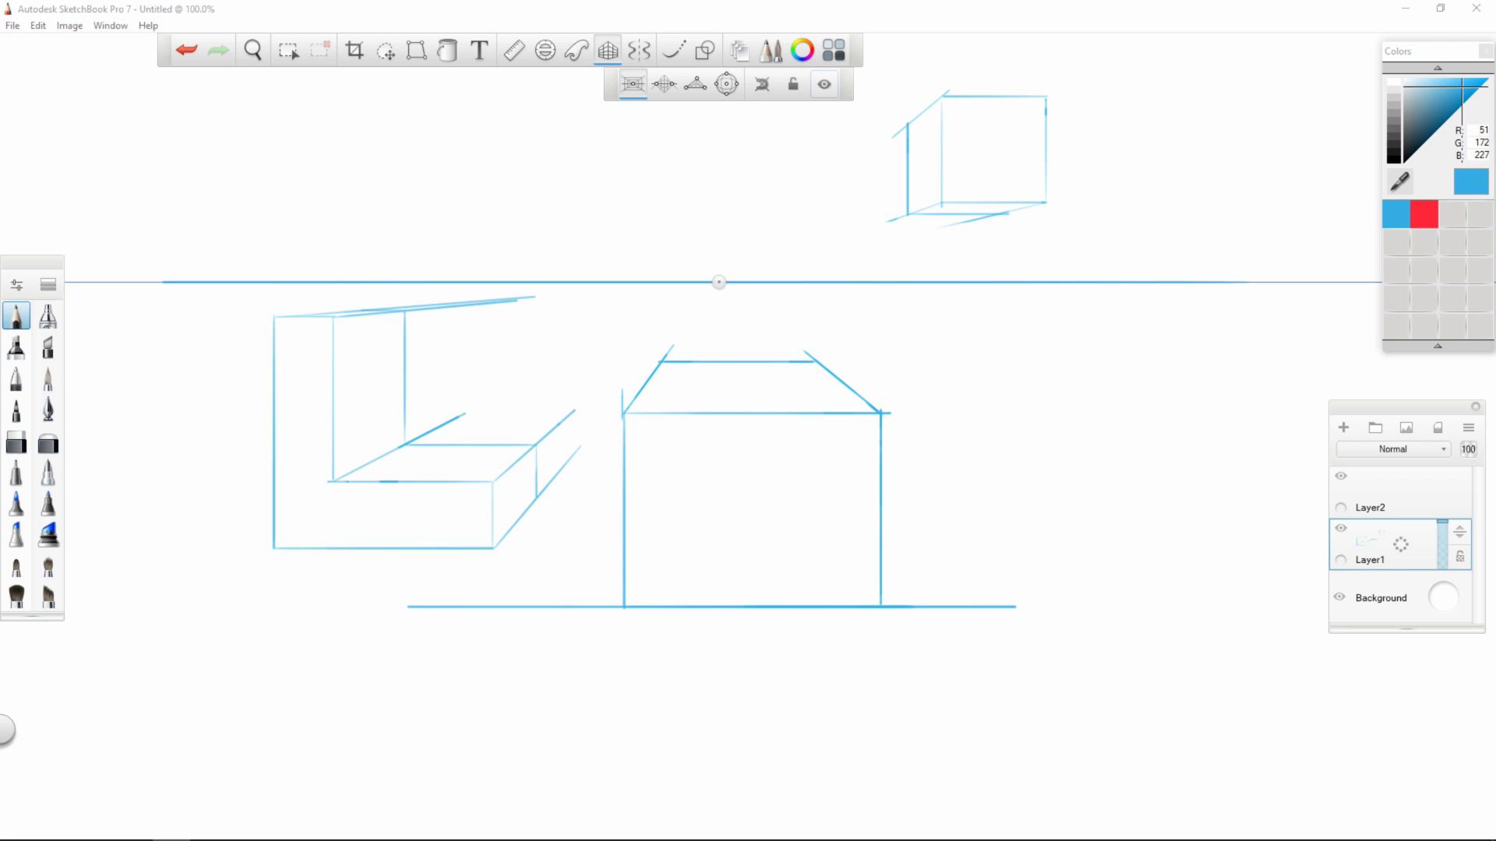
mouse_move(673, 506)
left_mouse_down()
mouse_move(792, 503)
mouse_move(714, 505)
left_mouse_up()
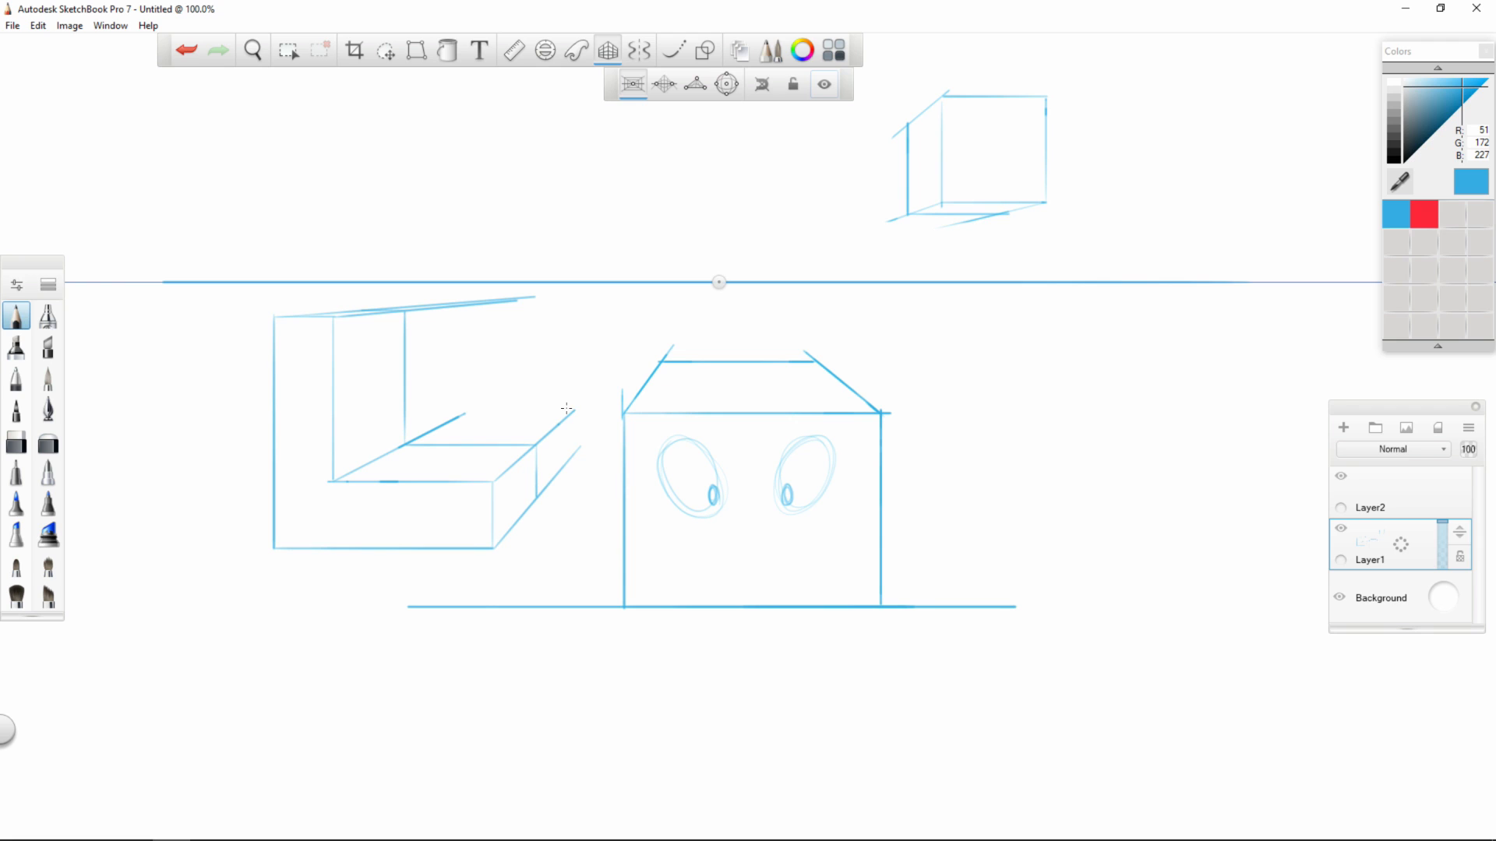
left_click_drag(732, 528, 731, 544)
left_click_drag(799, 567, 827, 529)
mouse_move(750, 582)
left_mouse_down()
mouse_move(837, 532)
mouse_move(803, 584)
left_mouse_up()
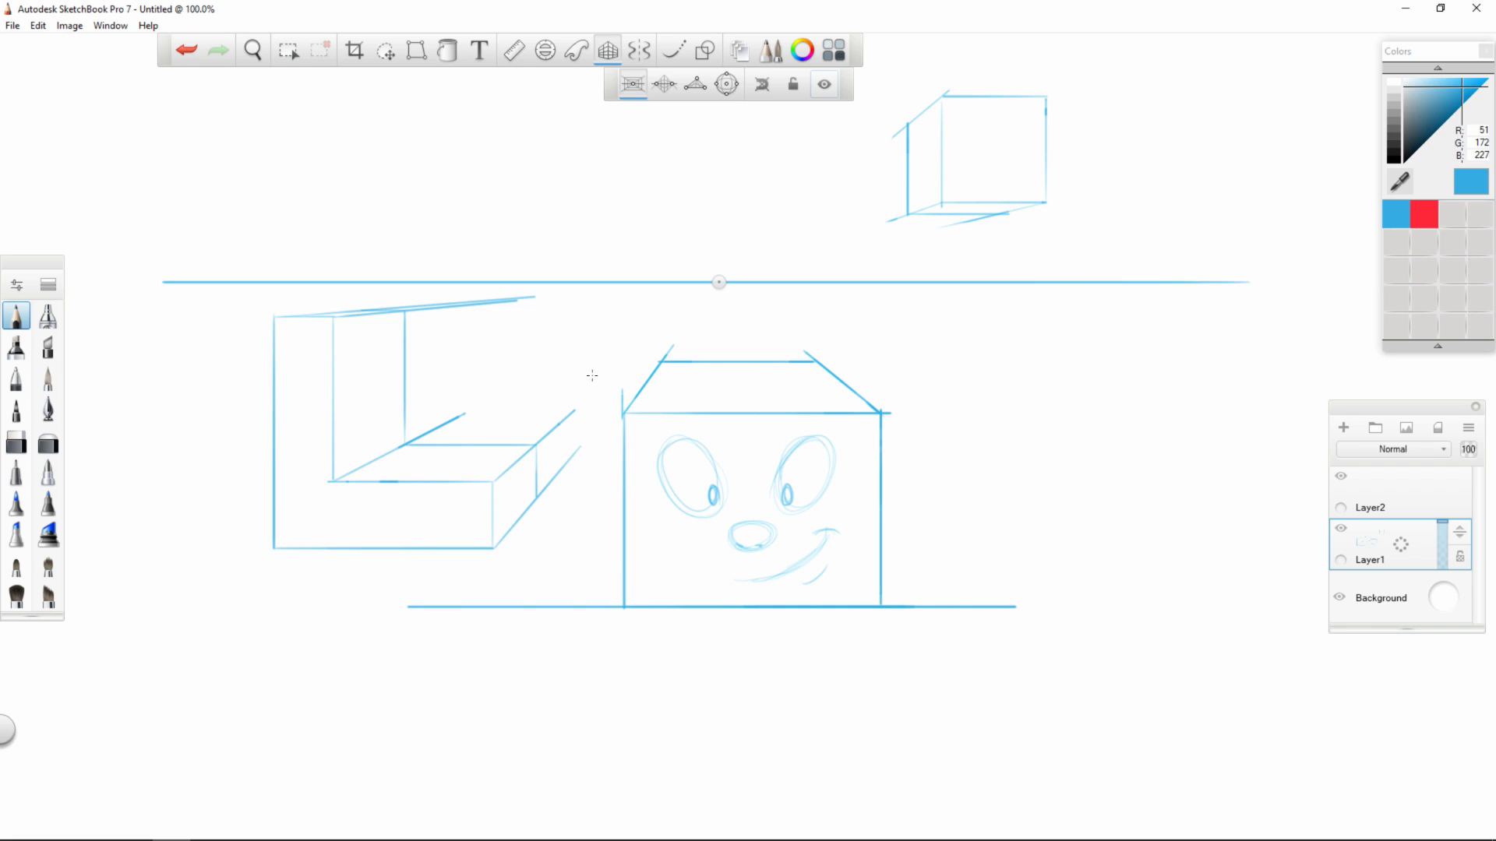
- Darken the outer contours of the face's eyes and add curved eyebrows above them
left_click_drag(675, 448, 670, 496)
left_click_drag(812, 438, 835, 481)
left_click_drag(813, 440, 833, 477)
left_click_drag(648, 451, 668, 423)
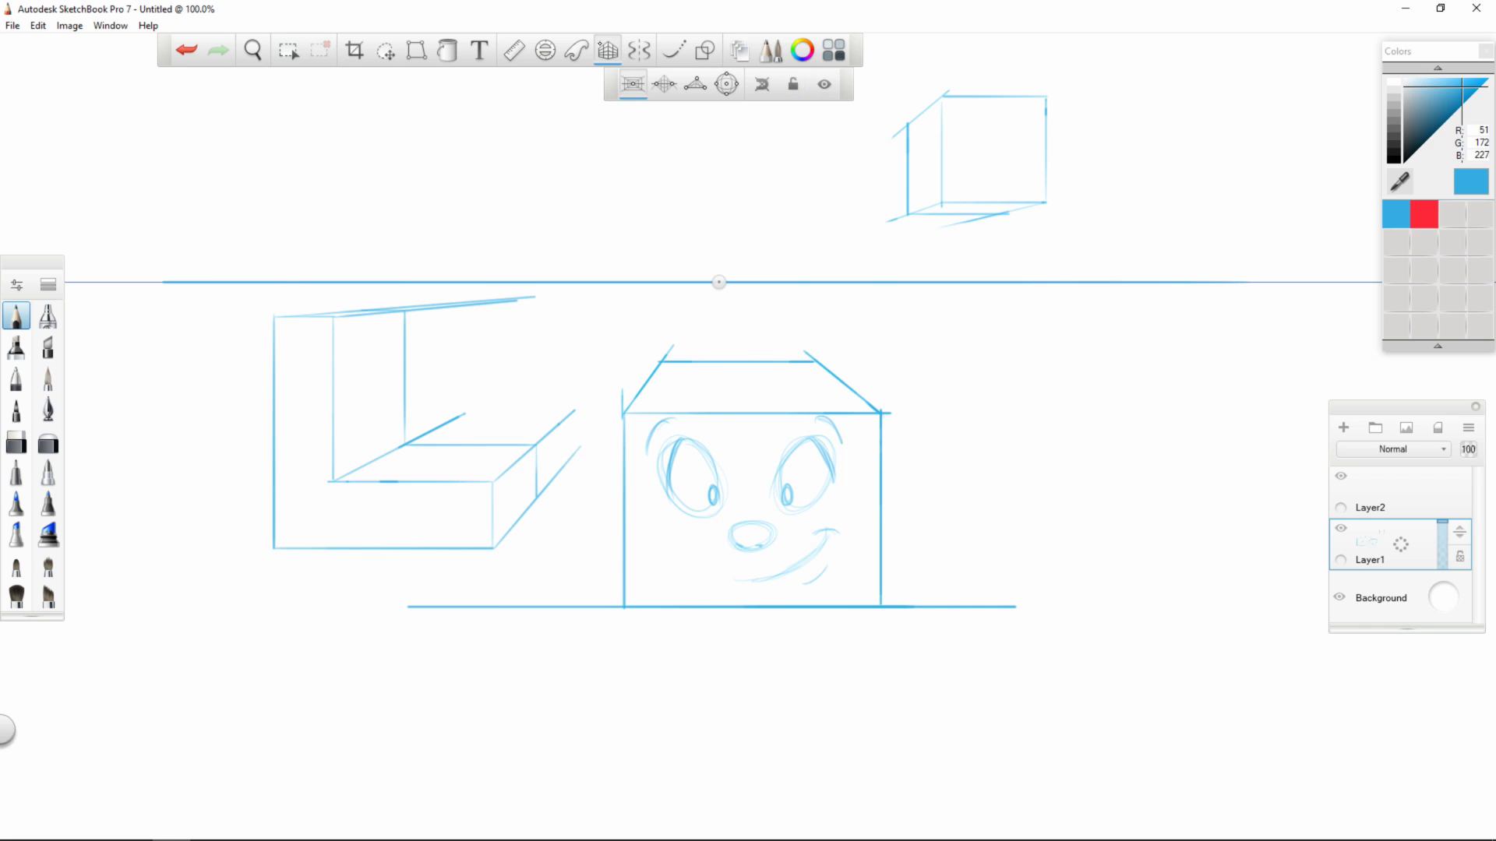
- Turn perspective snapping back on, try horizontal, vertical and receding lines to the right of the face, and undo them
left_click(762, 84)
left_click_drag(1005, 414, 1172, 414)
left_click_drag(1174, 302, 1175, 482)
left_click_drag(1054, 352, 1264, 394)
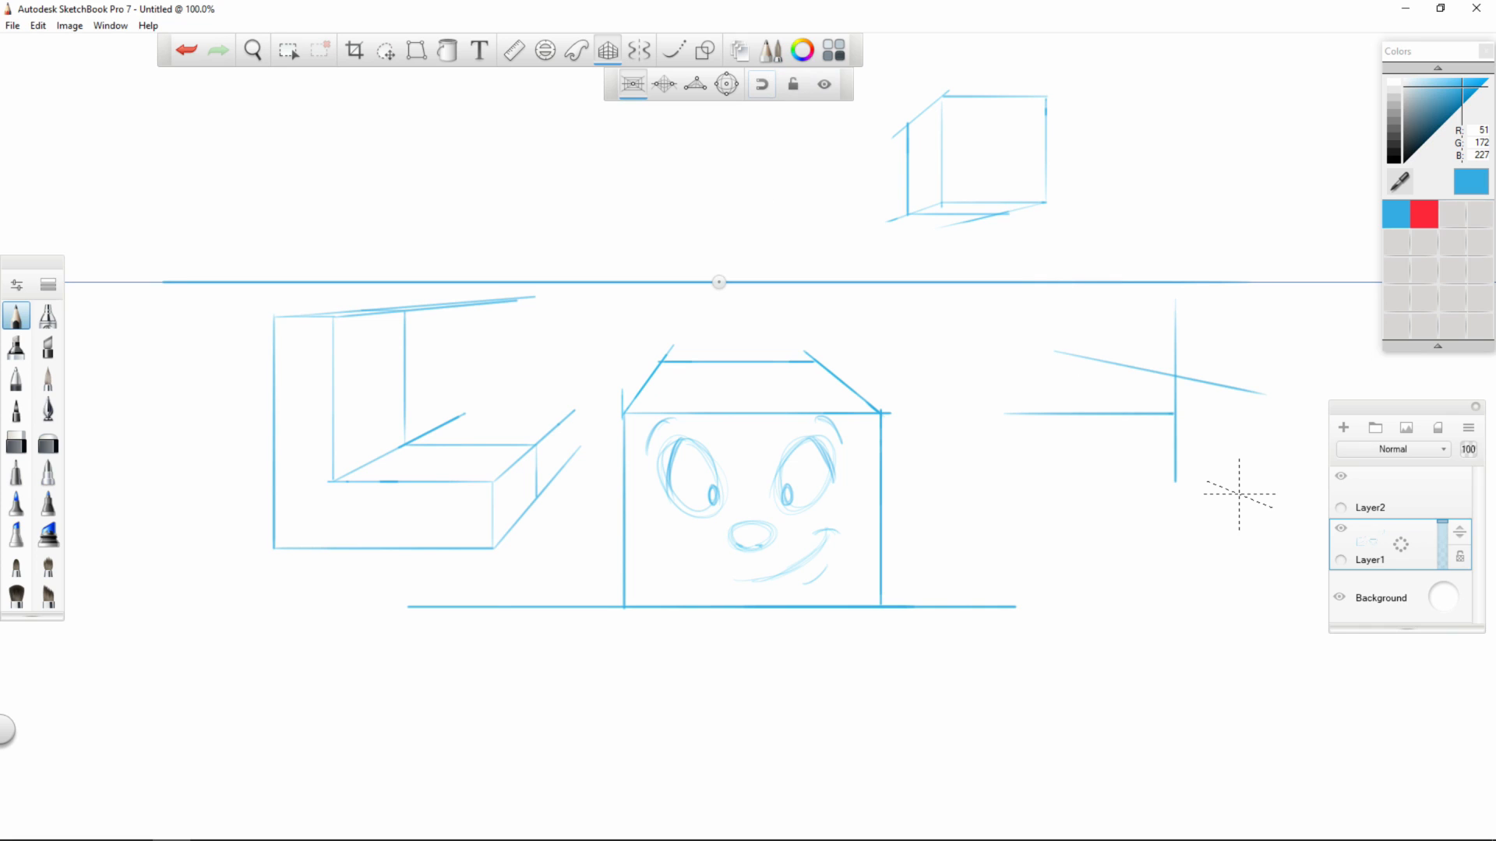
key("ctrl+z")
key("ctrl+z")
key("ctrl+z")
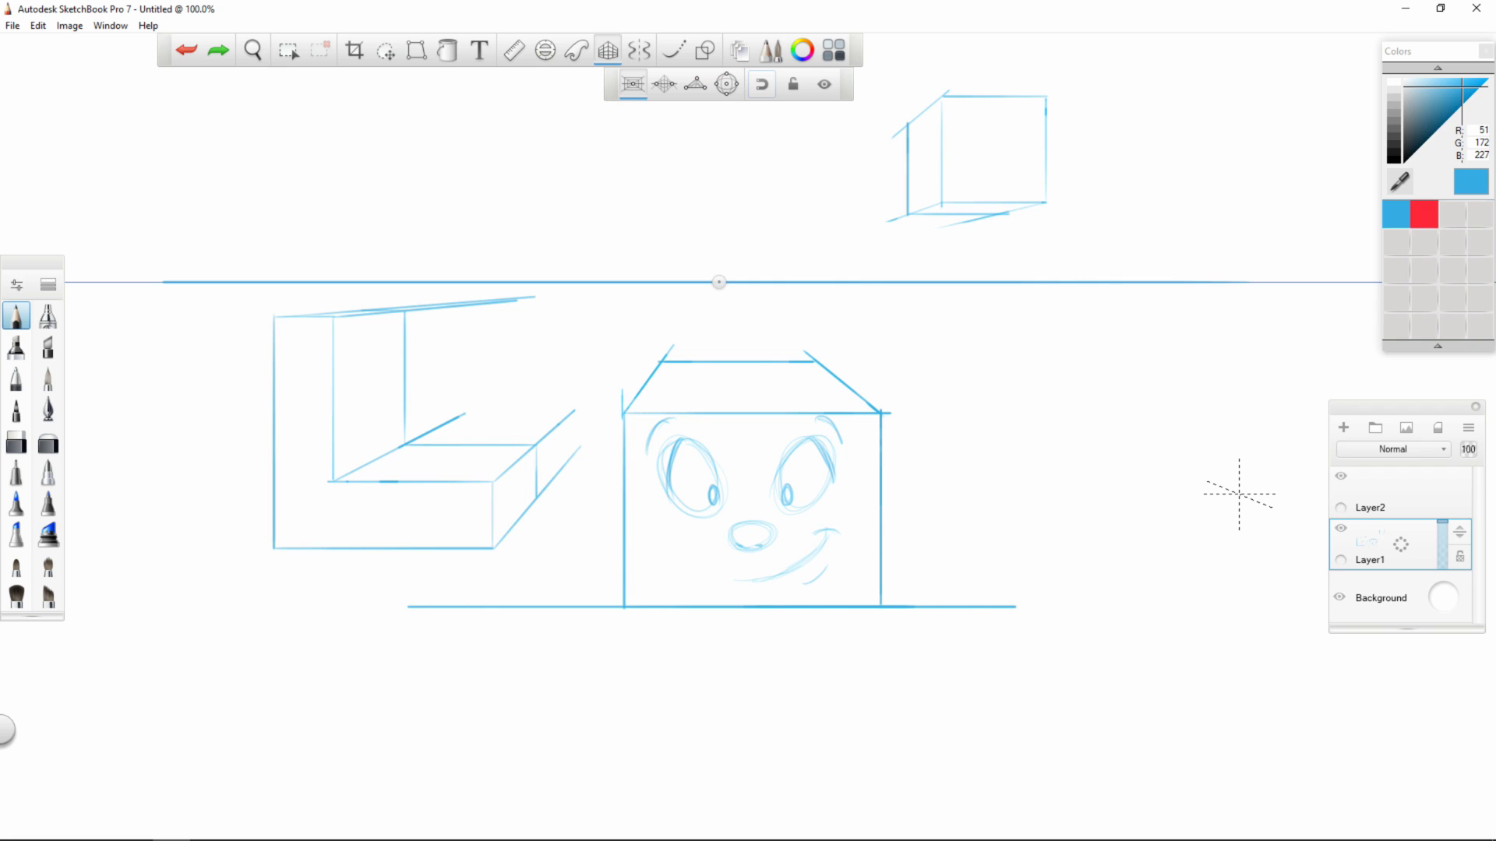
- Make Layer2 active with Layer1 hidden, and switch the perspective guides to 2 point mode
left_click(1377, 496)
left_click(1340, 529)
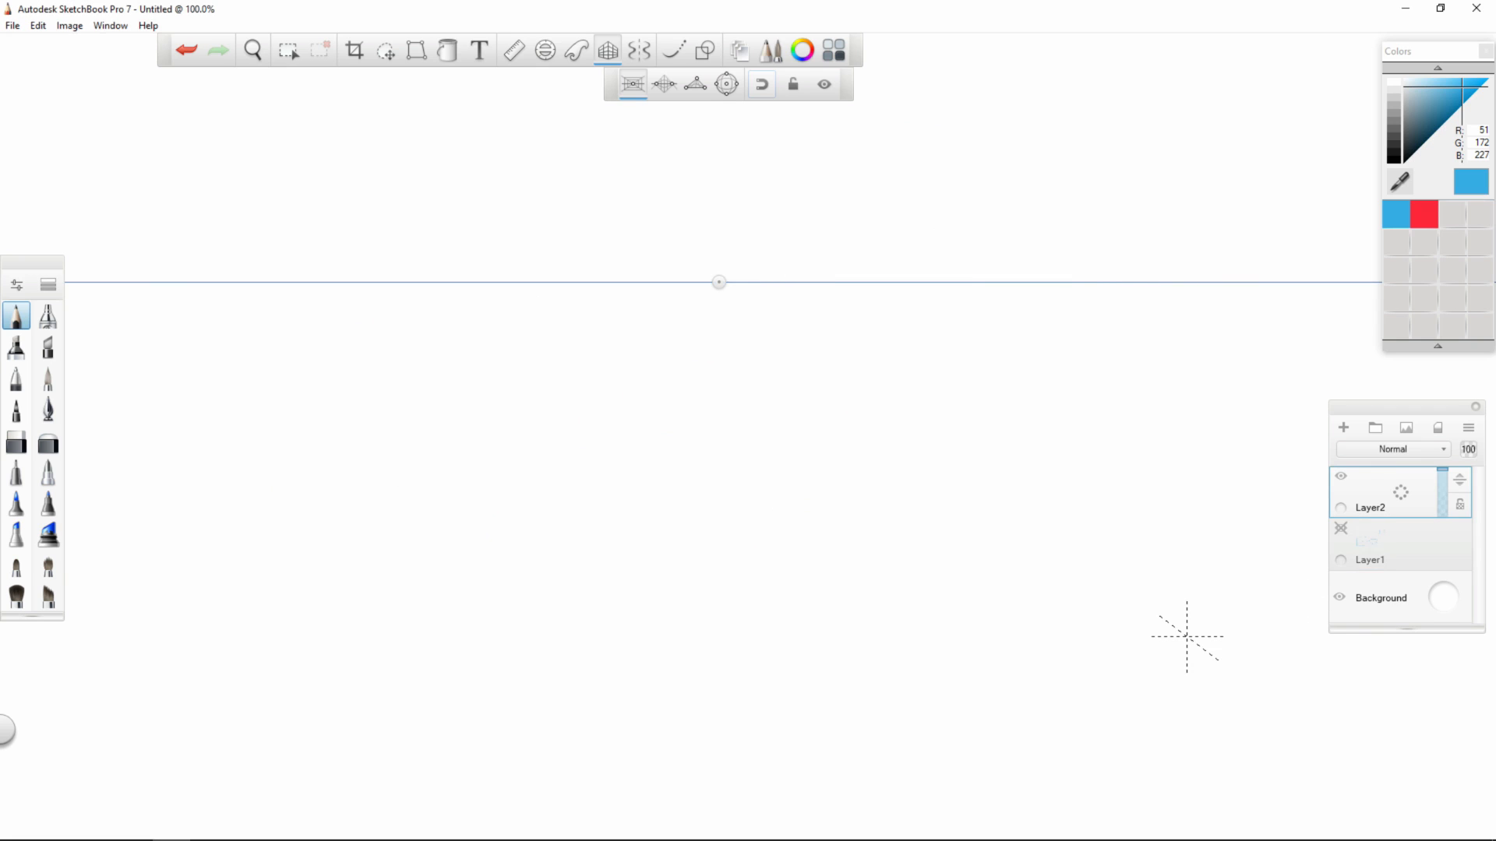
left_click(663, 85)
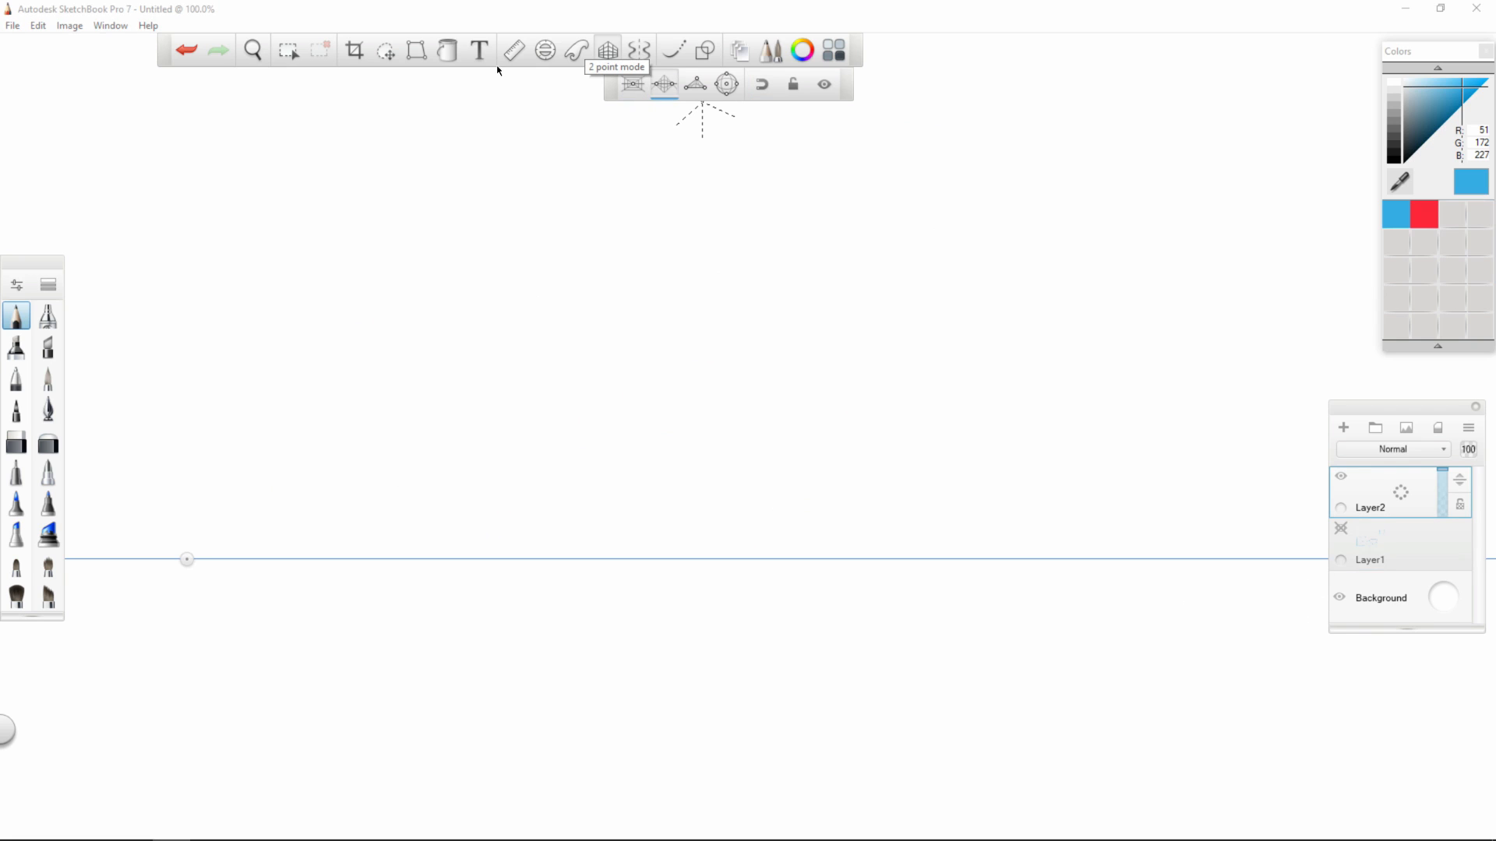
- Move the left vanishing point inward along the horizon, and fit the canvas in view with the layer list clear of the horizon
mouse_move(187, 559)
left_mouse_down()
mouse_move(814, 578)
mouse_move(630, 577)
mouse_move(387, 618)
mouse_move(588, 317)
mouse_move(471, 411)
mouse_move(265, 482)
mouse_move(292, 559)
left_mouse_up()
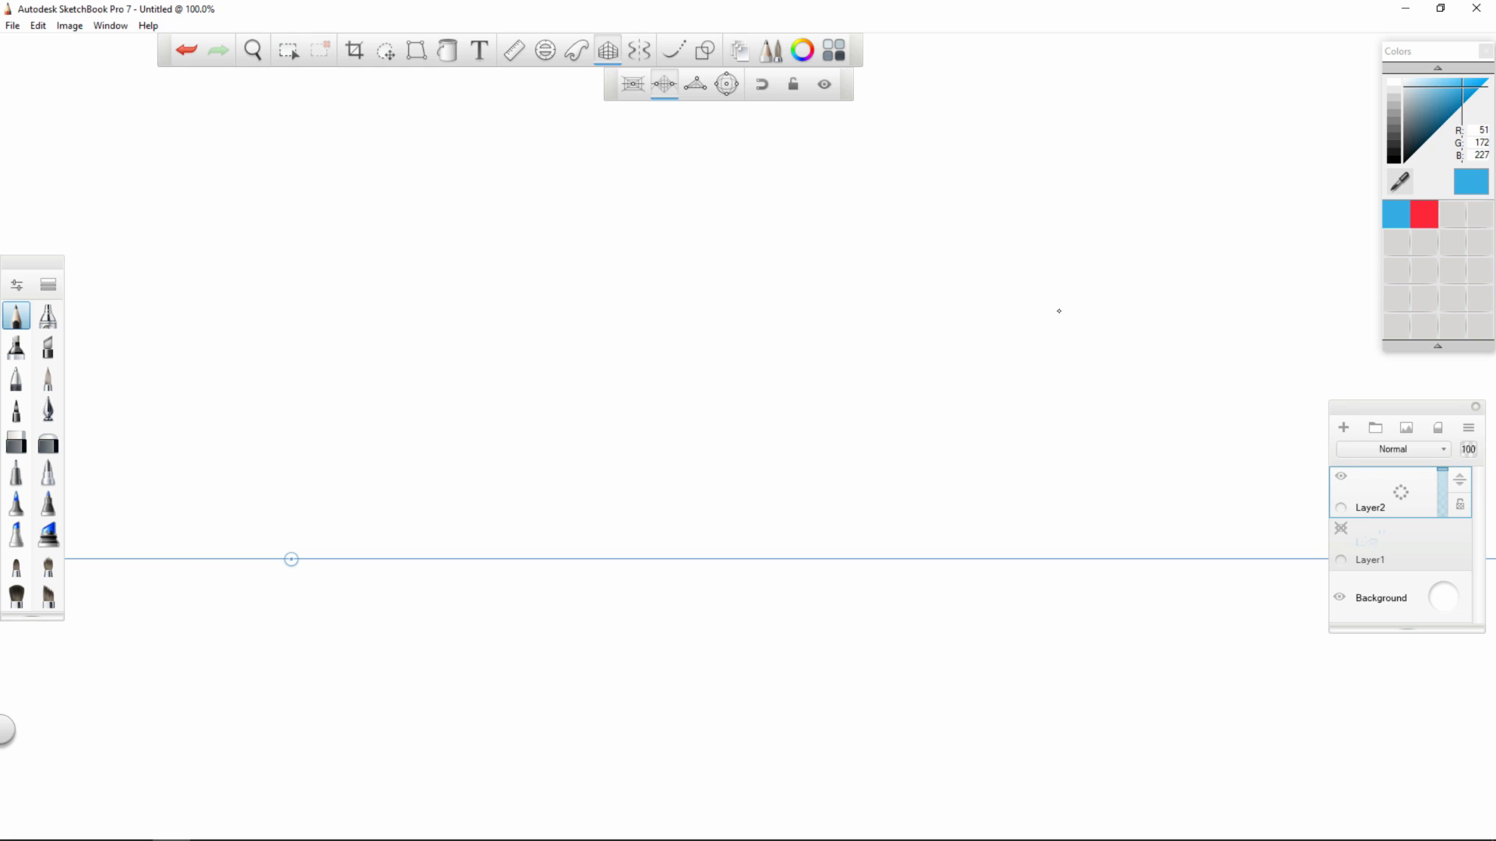
mouse_move(1407, 407)
left_mouse_down()
mouse_move(1387, 524)
mouse_move(1411, 628)
mouse_move(1407, 583)
left_mouse_up()
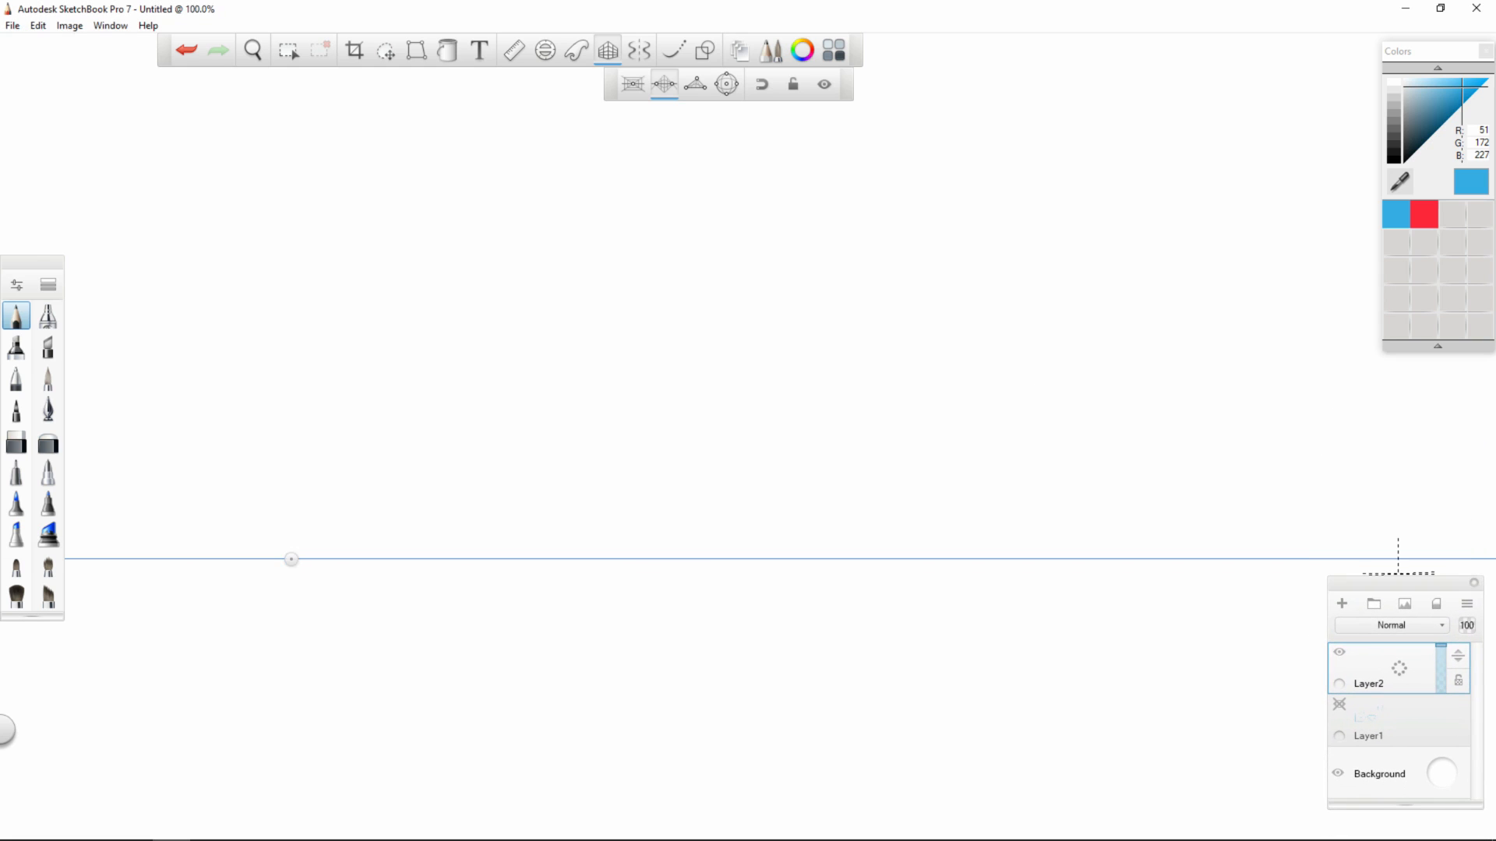
key("ctrl+0")
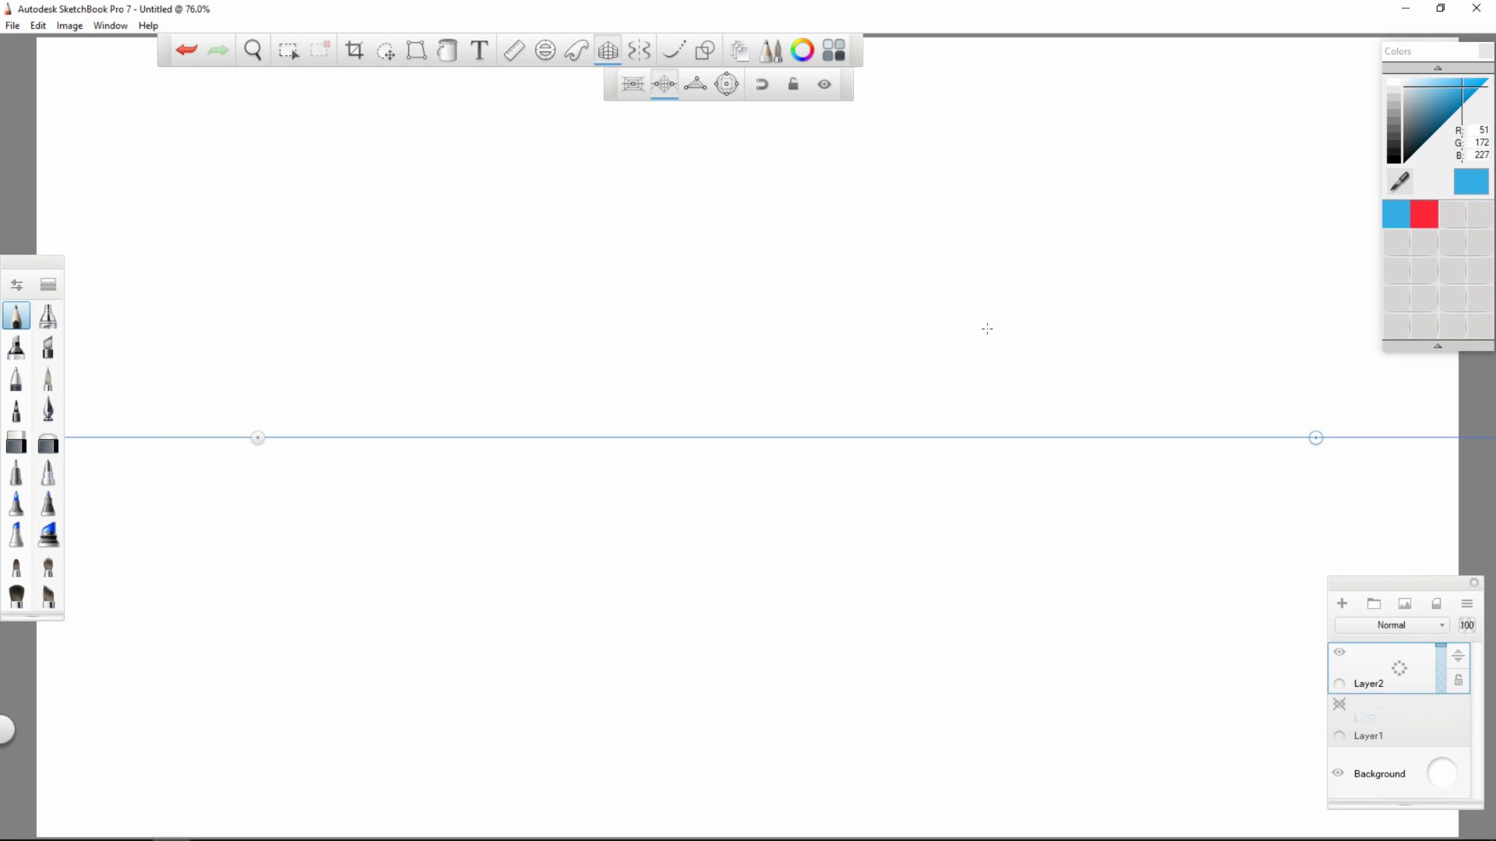
- Raise the right vanishing point so the horizon tilts, and draw two long lines converging on it
mouse_move(1316, 438)
left_mouse_down()
mouse_move(1034, 468)
mouse_move(1190, 437)
mouse_move(1306, 438)
mouse_move(1255, 278)
mouse_move(1242, 387)
mouse_move(1221, 287)
left_mouse_up()
left_click_drag(195, 452, 1235, 269)
left_click_drag(290, 465, 985, 332)
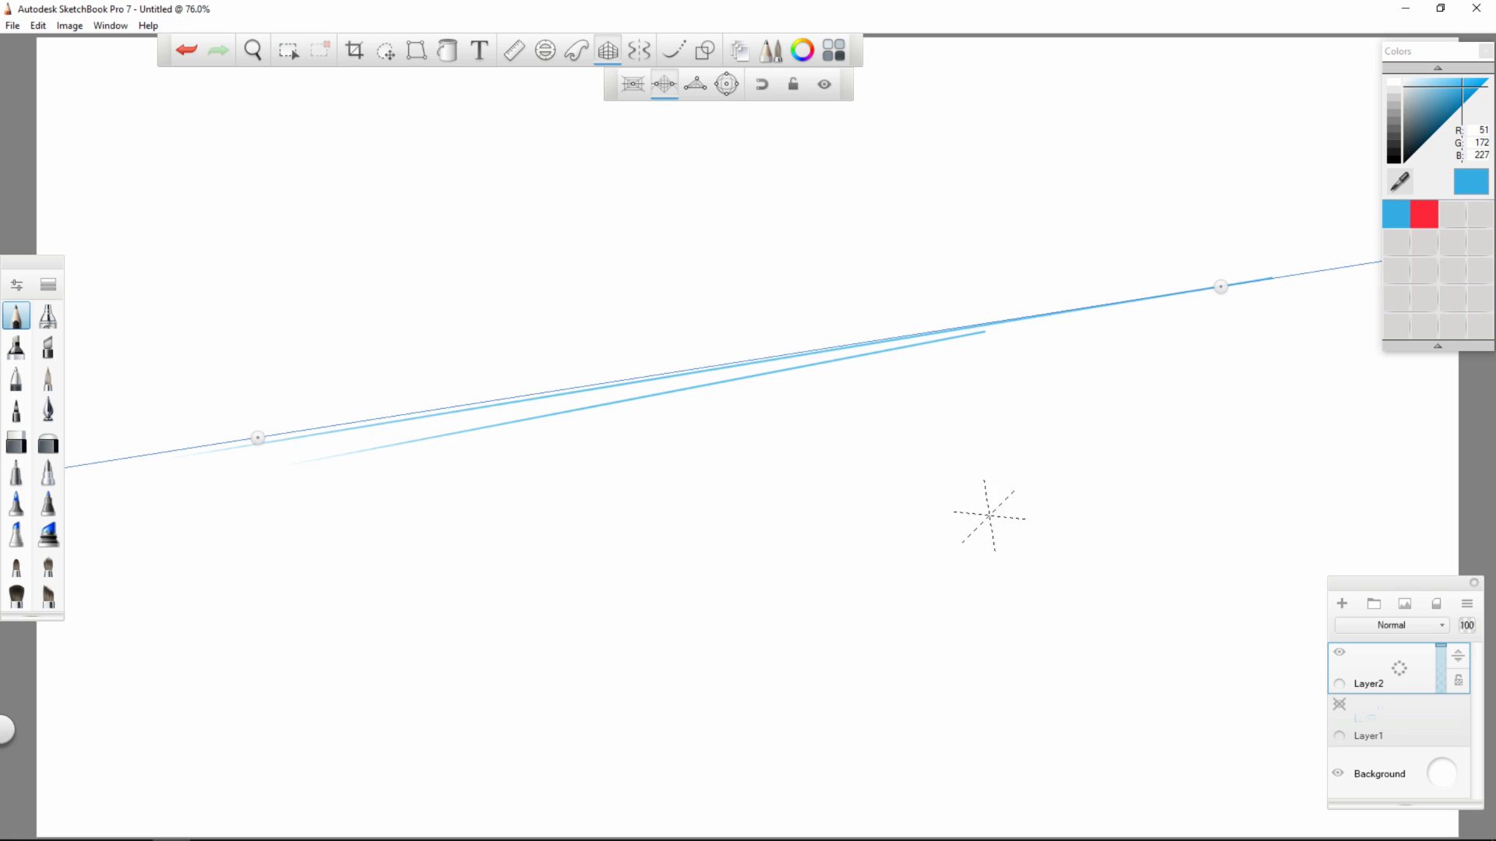
- Try four lines converging on the two vanishing points of the tilted horizon, and undo all the lines on Layer2
mouse_move(732, 560)
left_mouse_down()
mouse_move(635, 615)
mouse_move(1169, 312)
left_mouse_up()
left_click_drag(830, 713, 1157, 355)
left_click_drag(998, 530, 269, 440)
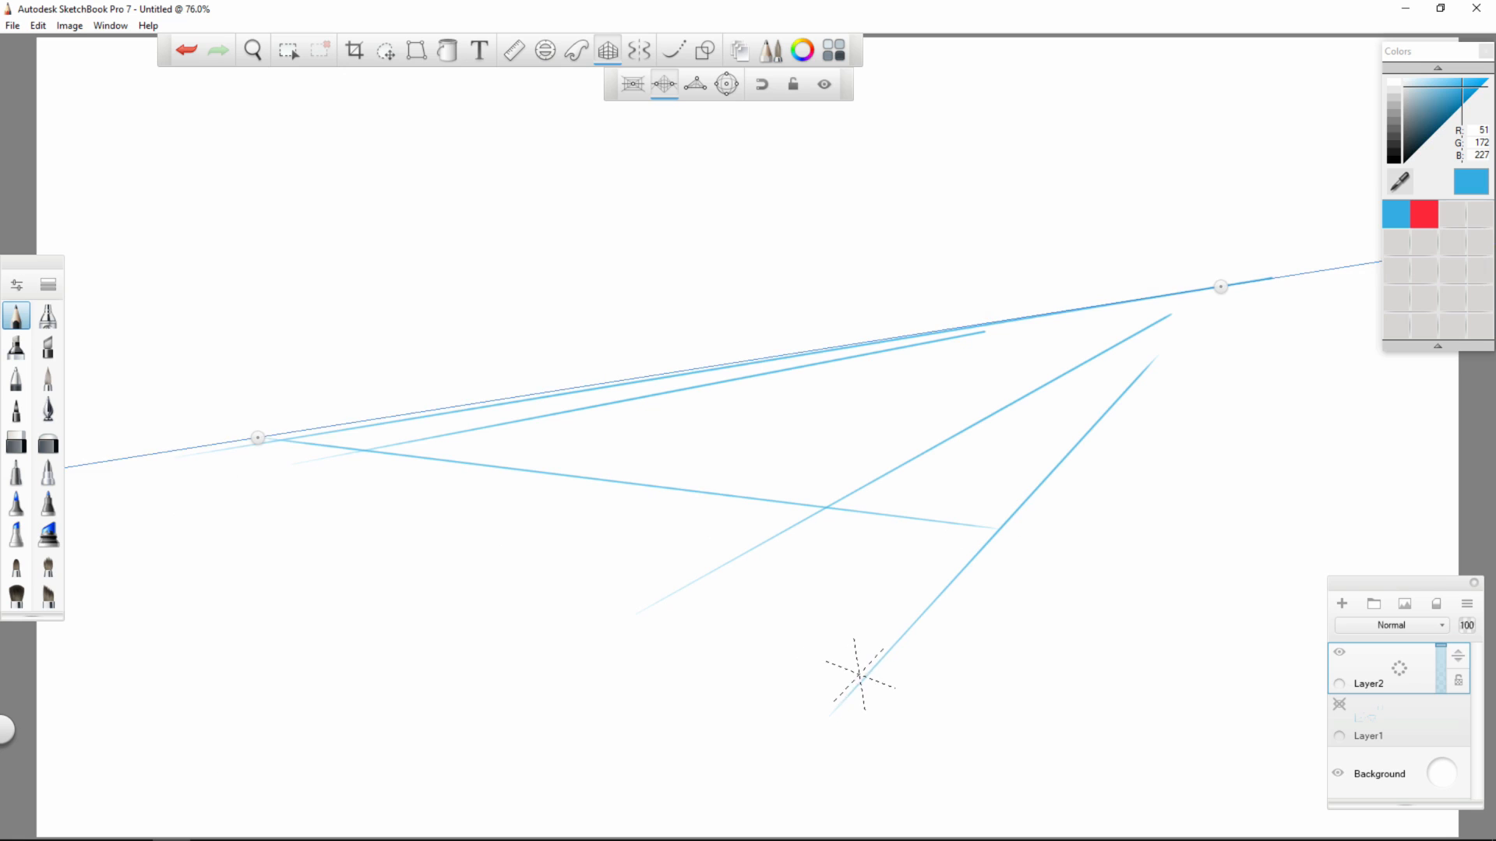
left_click_drag(857, 678, 269, 443)
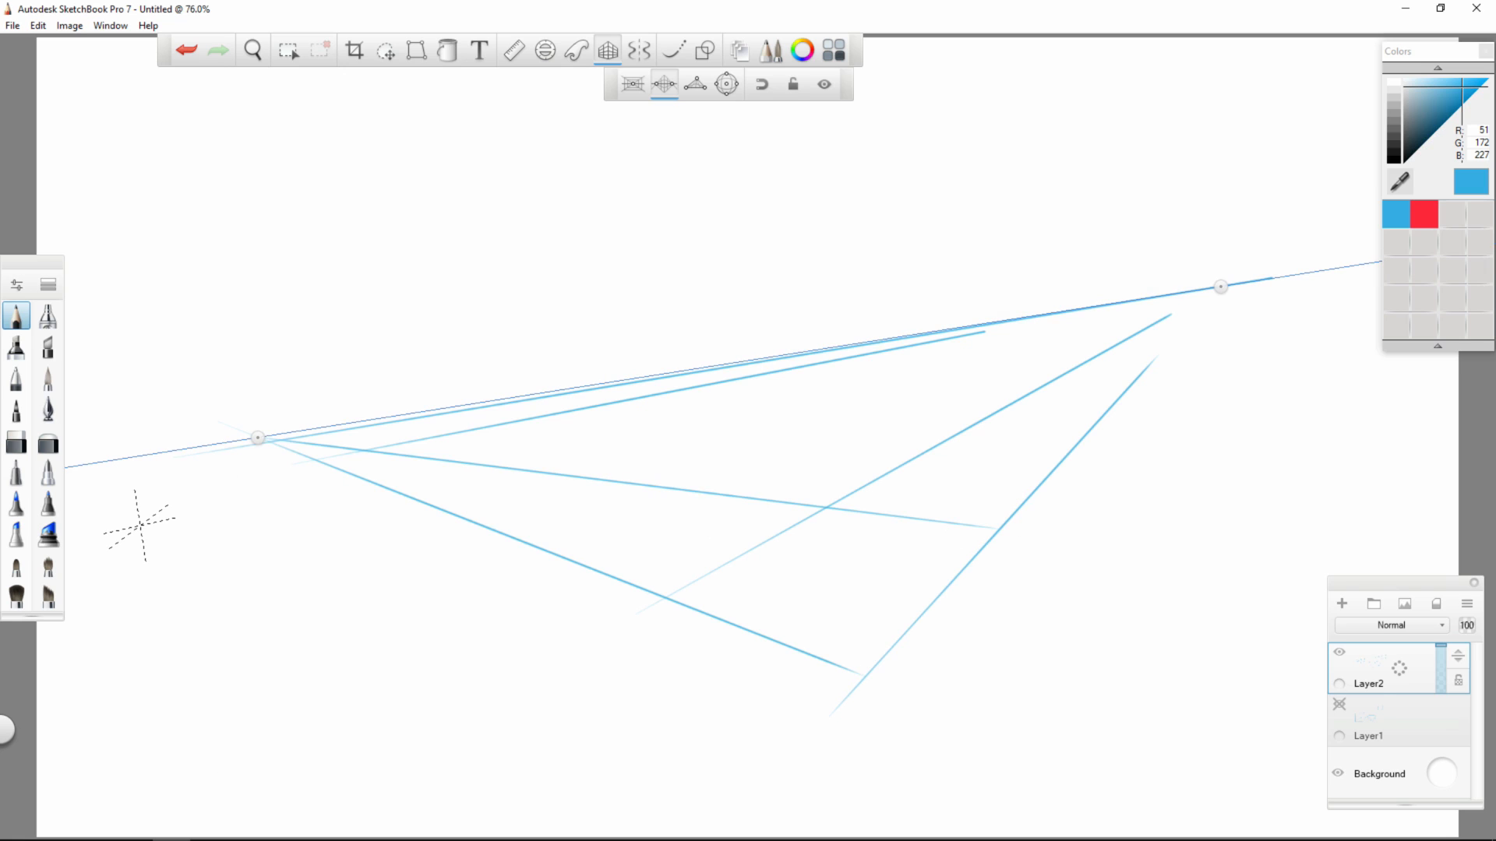
key("ctrl+z")
key("ctrl+z")
key("ctrl+z")
key("ctrl+z")
key("ctrl+z")
key("ctrl+z")
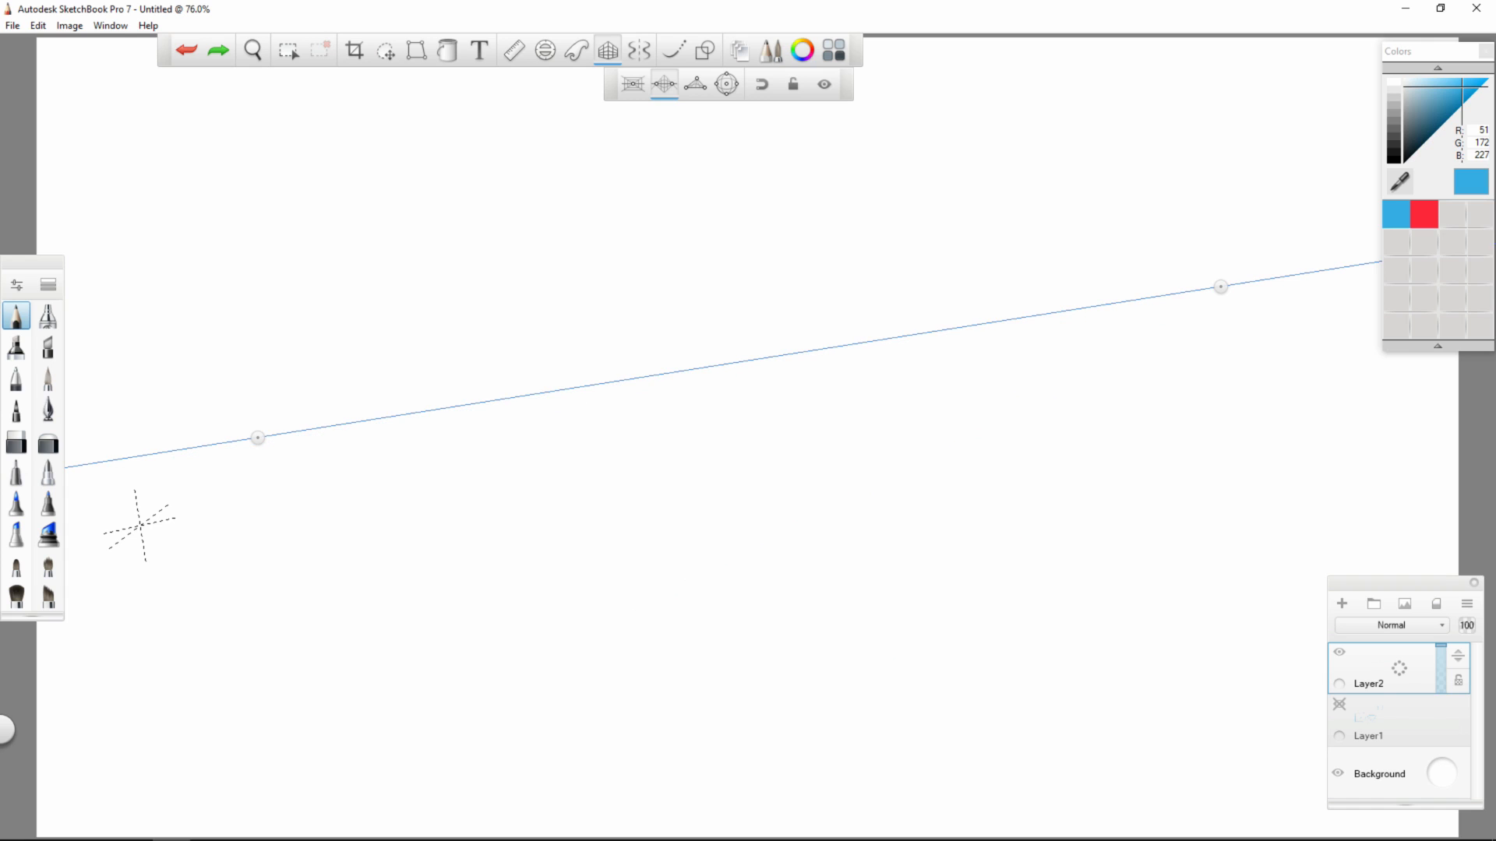
- Level the horizon by repositioning both vanishing points at the same height, and spread them farther apart
left_click_drag(1221, 286, 1222, 357)
mouse_move(258, 438)
left_mouse_down()
mouse_move(231, 327)
mouse_move(236, 357)
mouse_move(761, 356)
mouse_move(188, 357)
left_mouse_up()
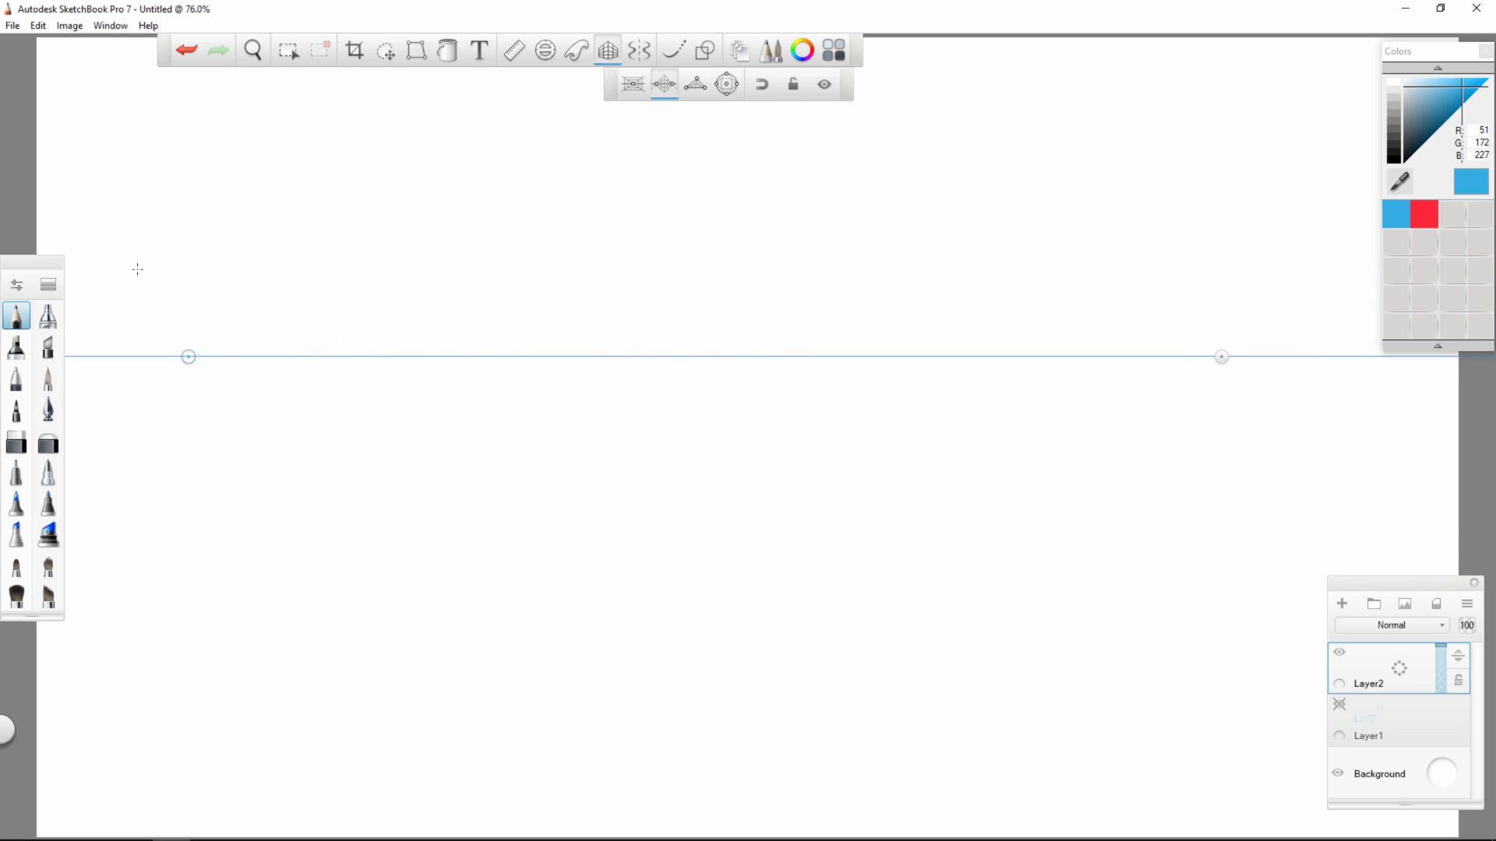
left_click_drag(1221, 357, 1275, 356)
- Draw the box's base below the horizon with two lines toward each vanishing point, crossing at its four corners
mouse_move(646, 716)
left_mouse_down()
mouse_move(1021, 501)
mouse_move(764, 639)
left_mouse_up()
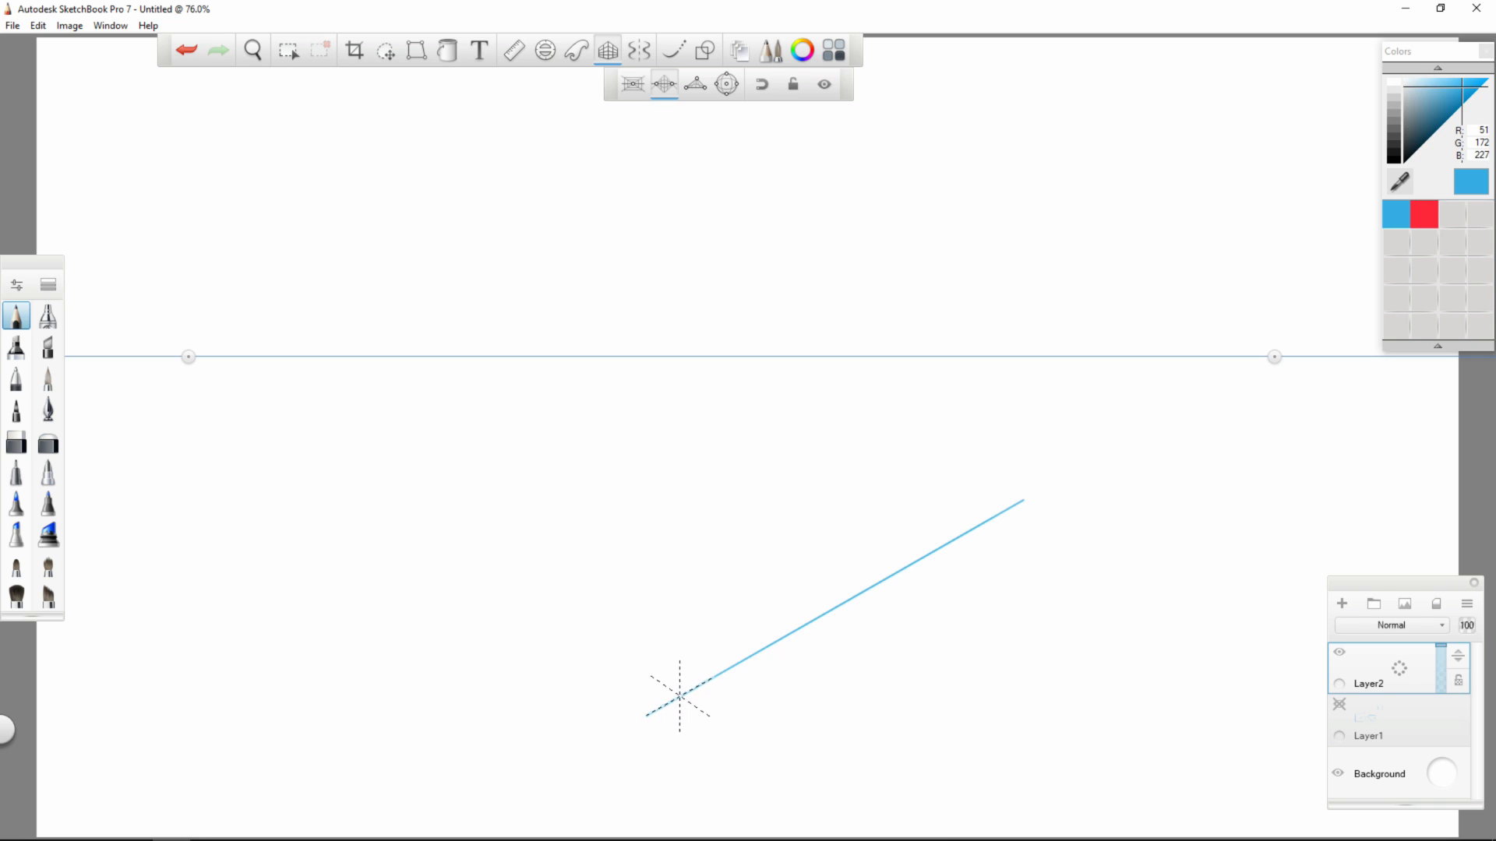
left_click_drag(715, 721, 311, 464)
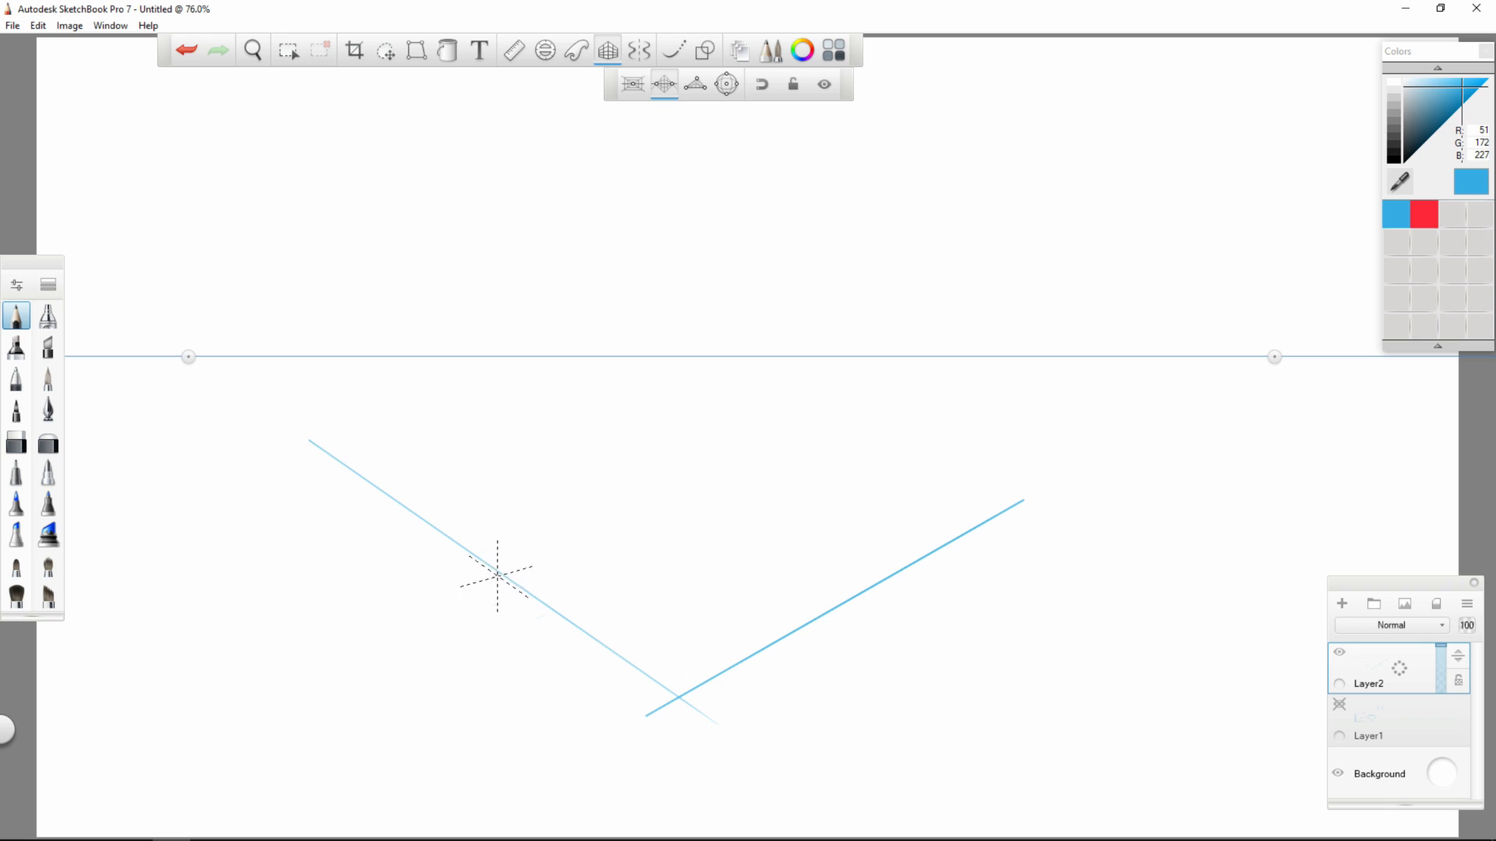
left_click_drag(494, 574, 1081, 411)
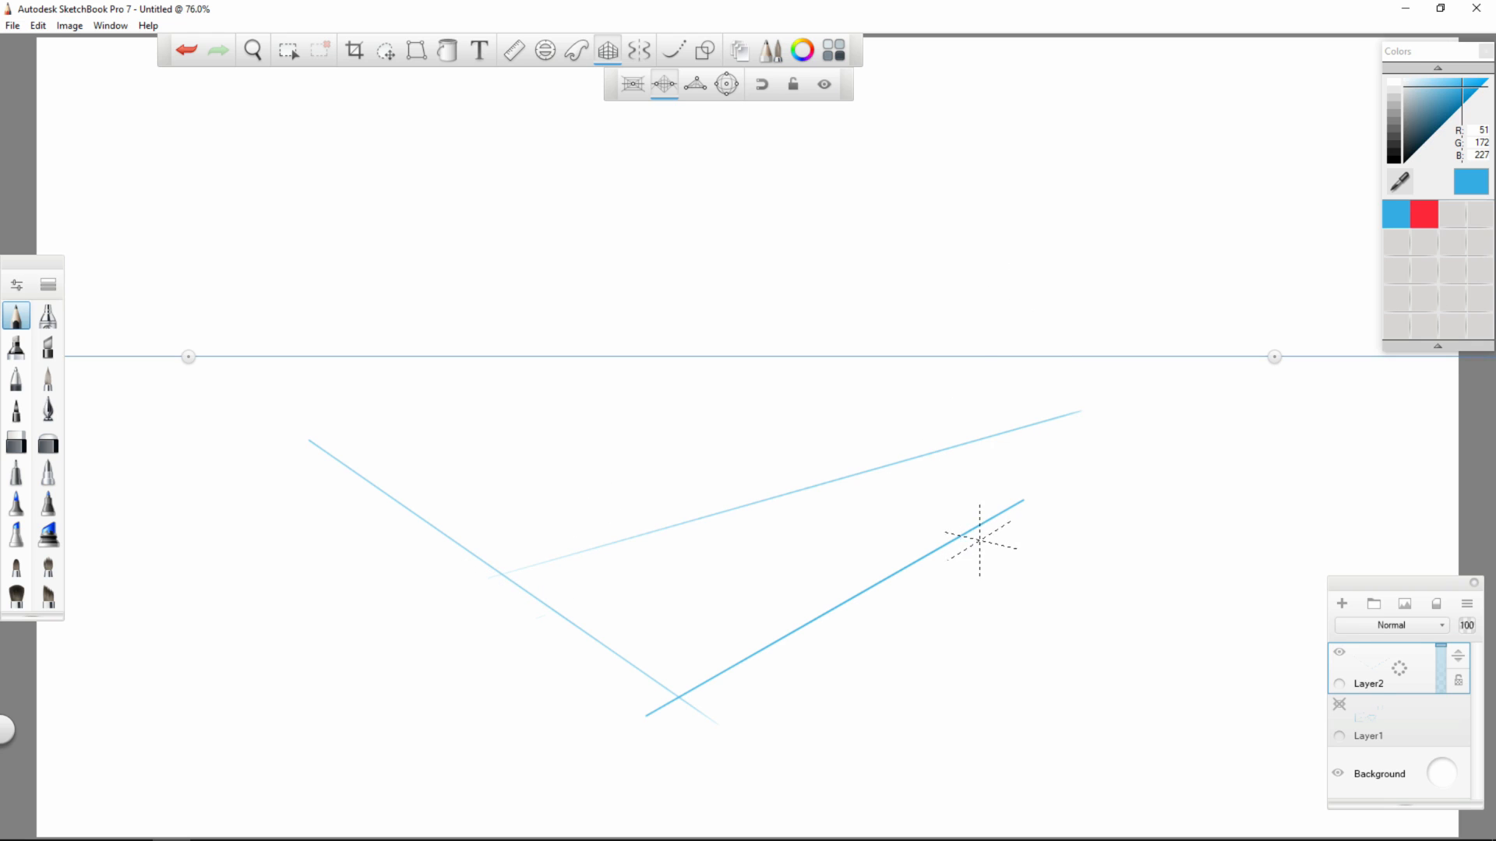
left_click_drag(956, 556, 466, 451)
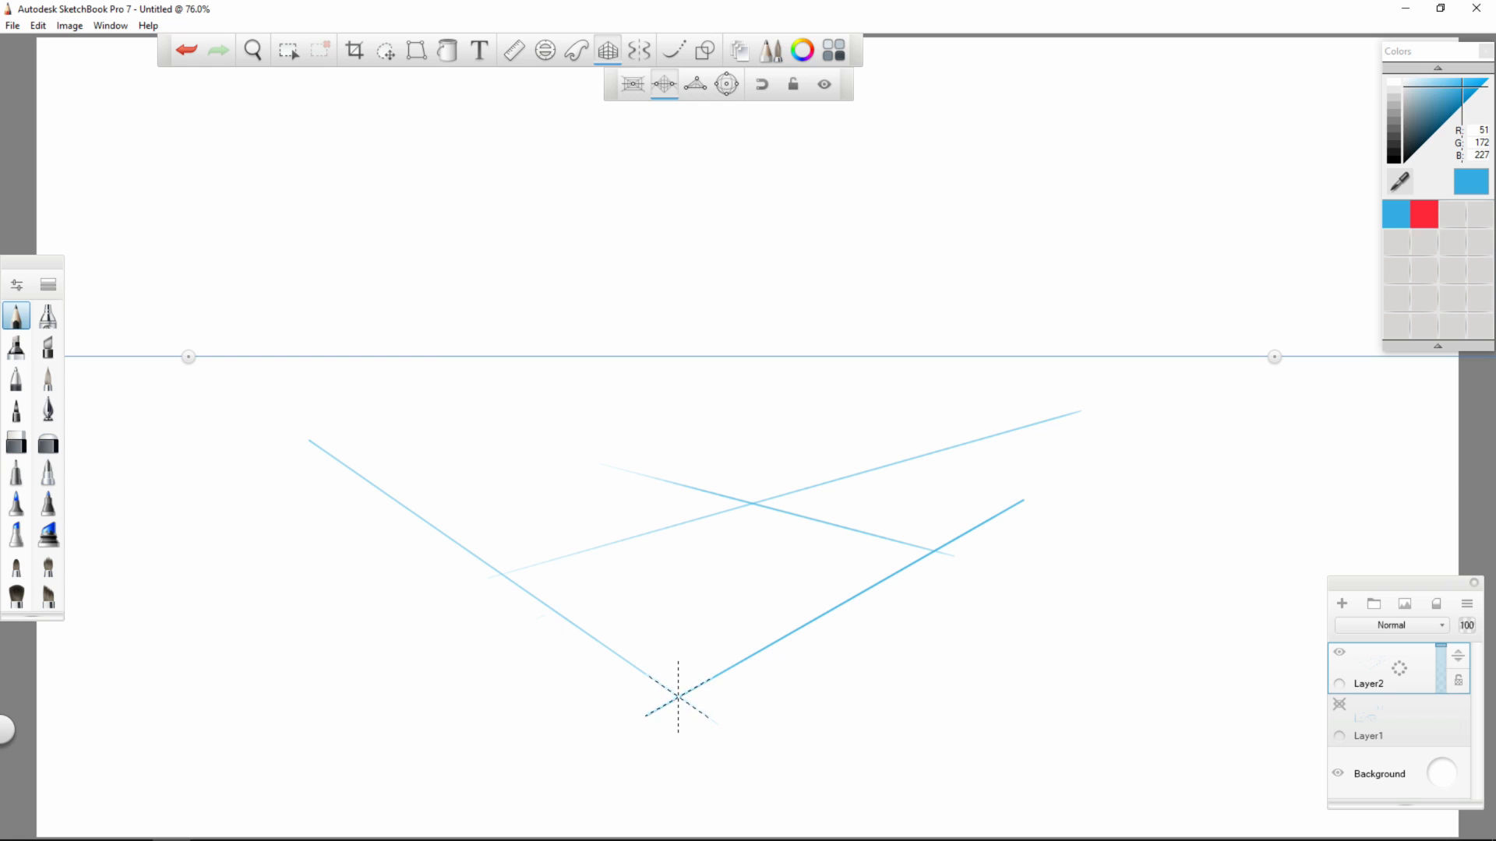
- Draw vertical edges from all four corners of the base up past the horizon, redoing the left one taller
left_click_drag(678, 697, 686, 261)
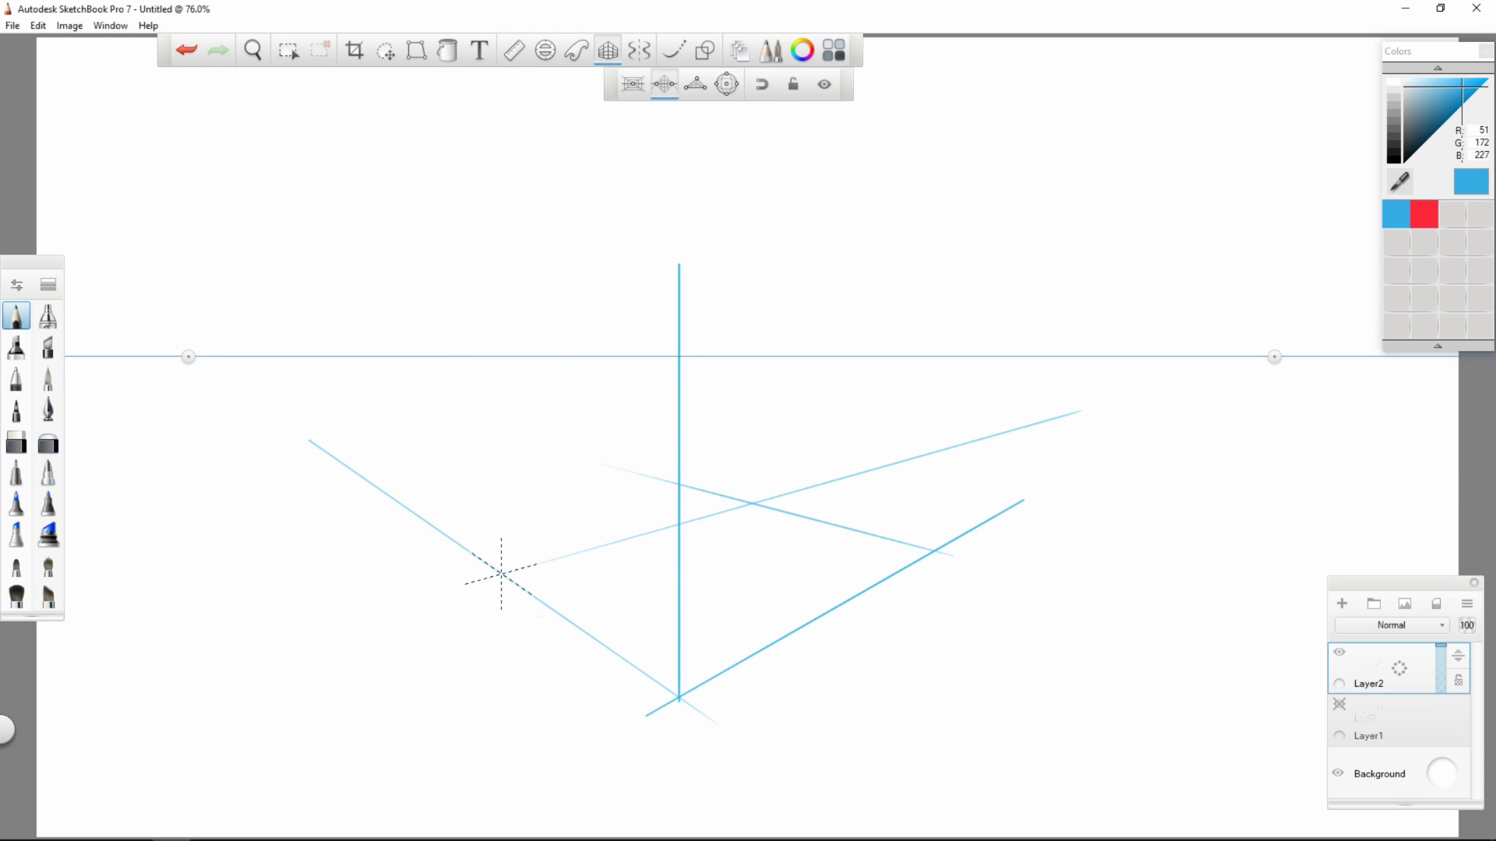
left_click_drag(500, 575, 501, 147)
key("ctrl+z")
left_click_drag(501, 574, 501, 102)
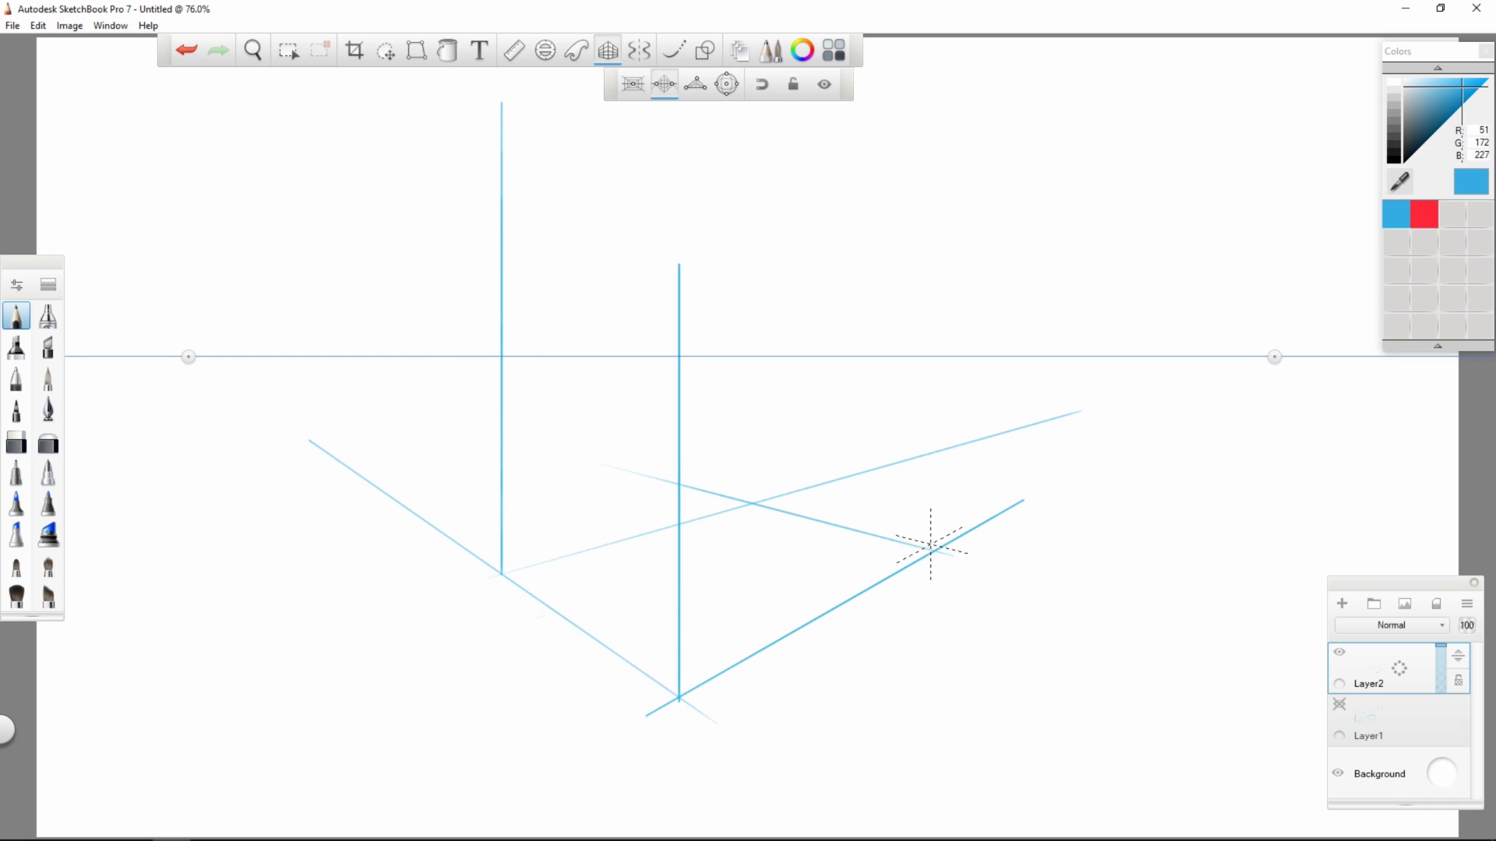
left_click_drag(933, 551, 934, 139)
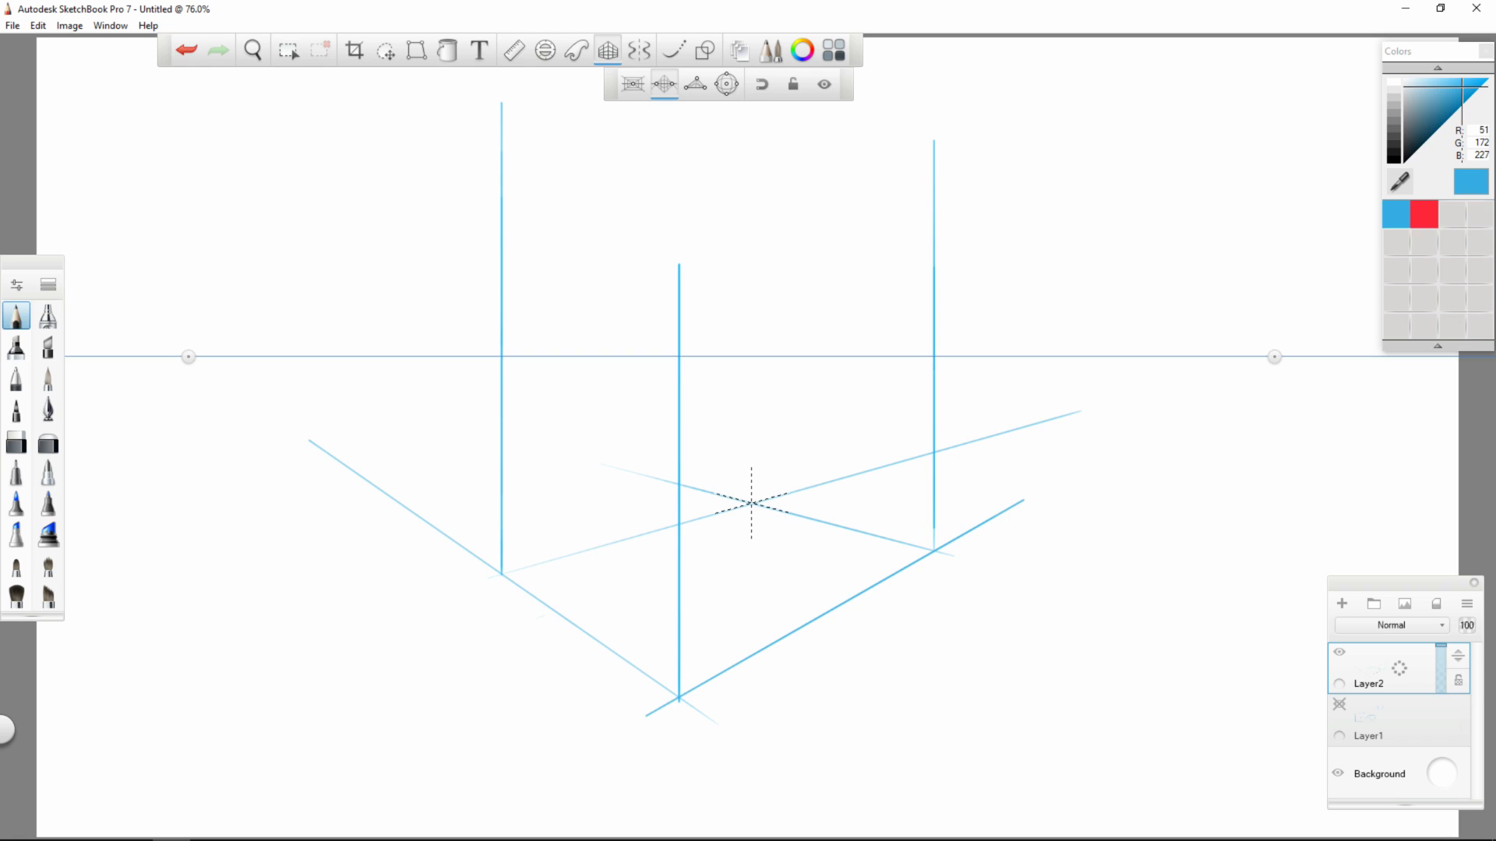
left_click_drag(751, 503, 751, 158)
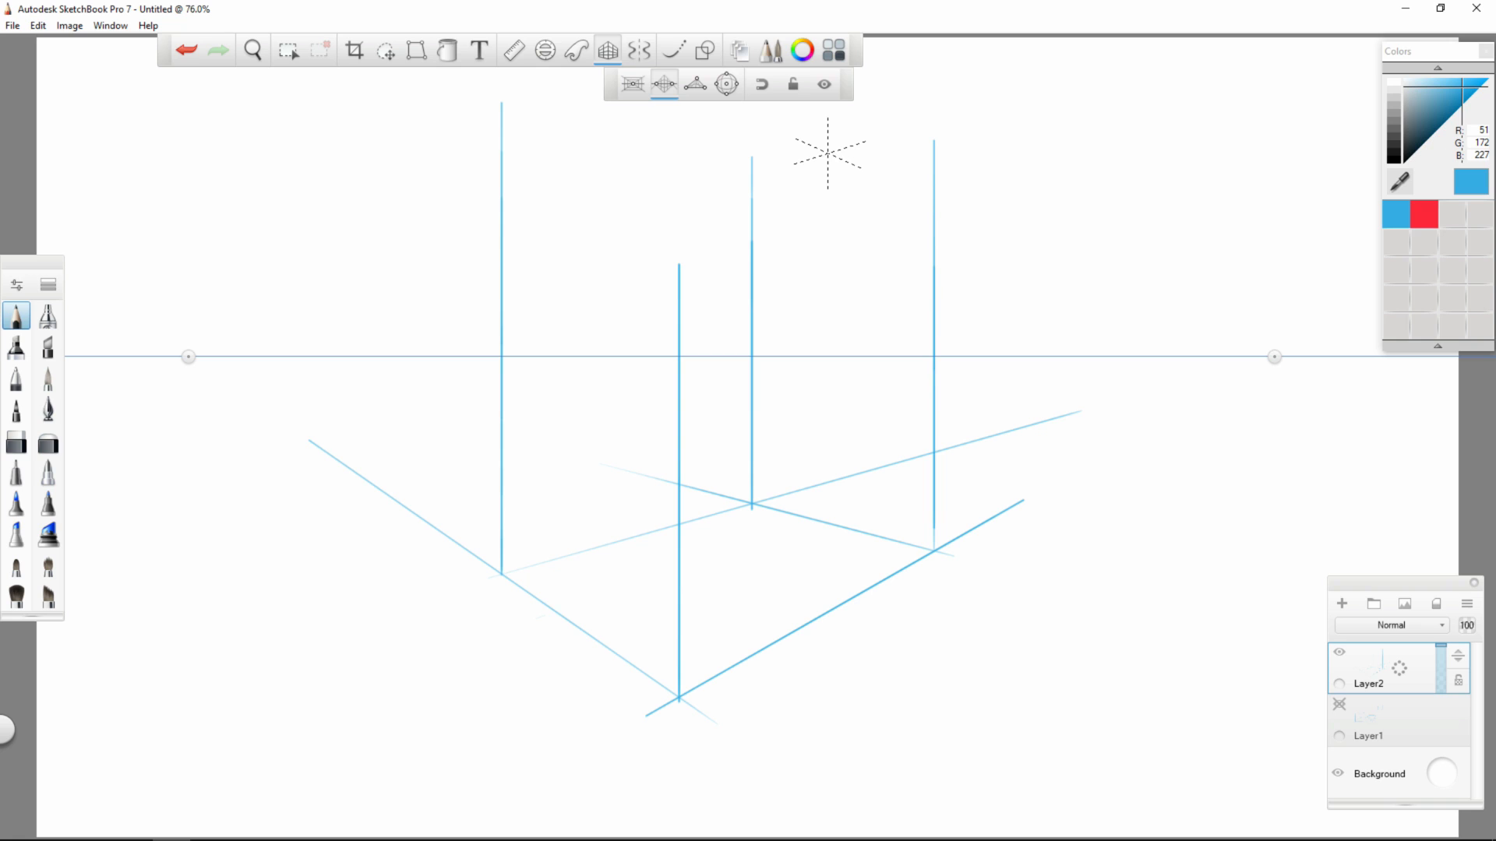
- Draw the box's four top edges above the horizon, converging on the vanishing points and meeting at the vertical edges
mouse_move(679, 272)
left_mouse_down()
mouse_move(358, 326)
mouse_move(820, 249)
left_mouse_up()
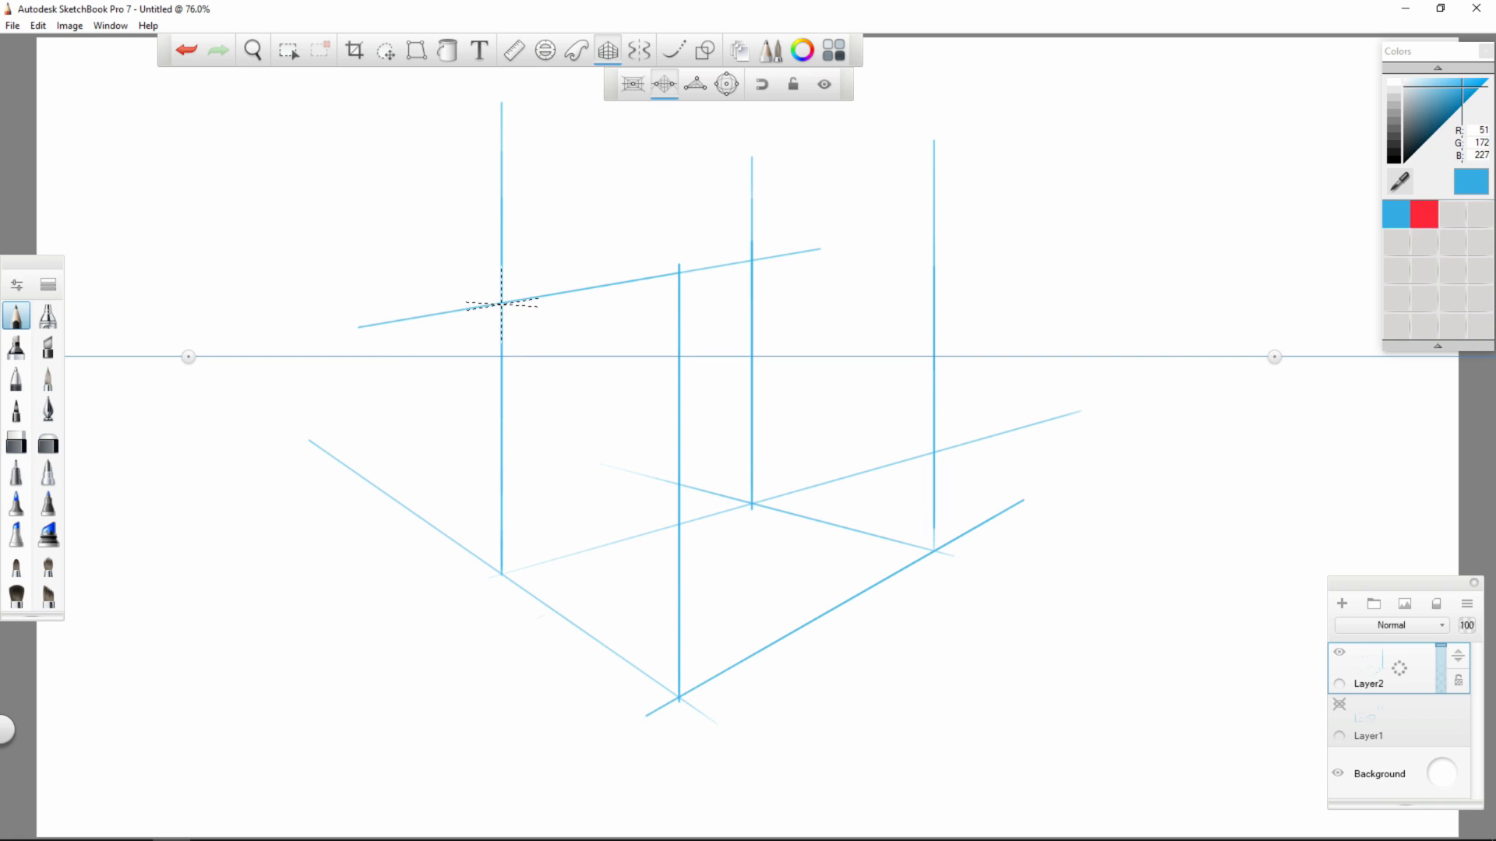
left_click_drag(501, 303, 1199, 352)
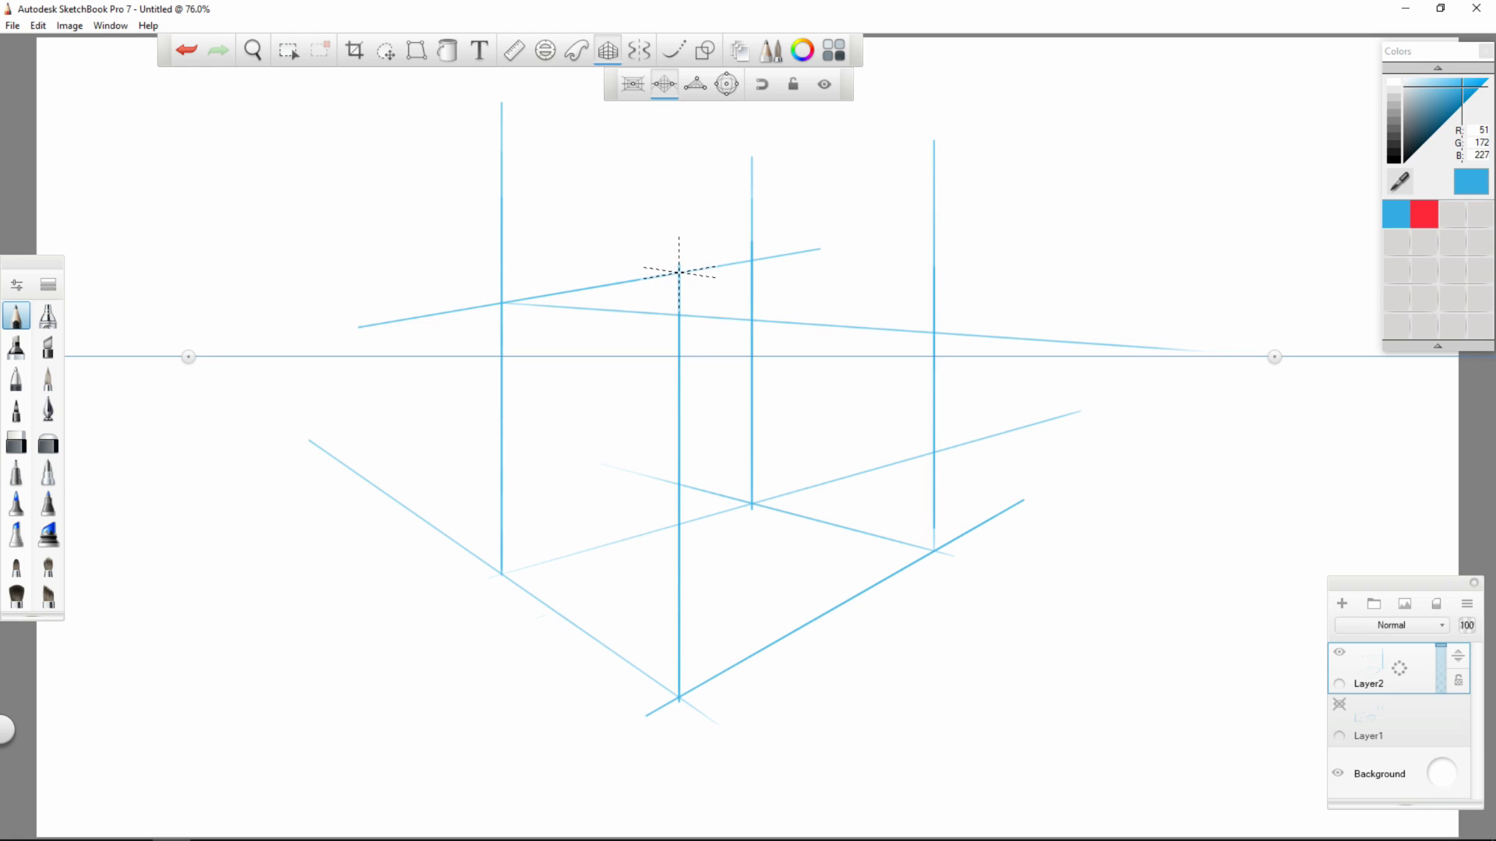
left_click_drag(679, 272, 1148, 339)
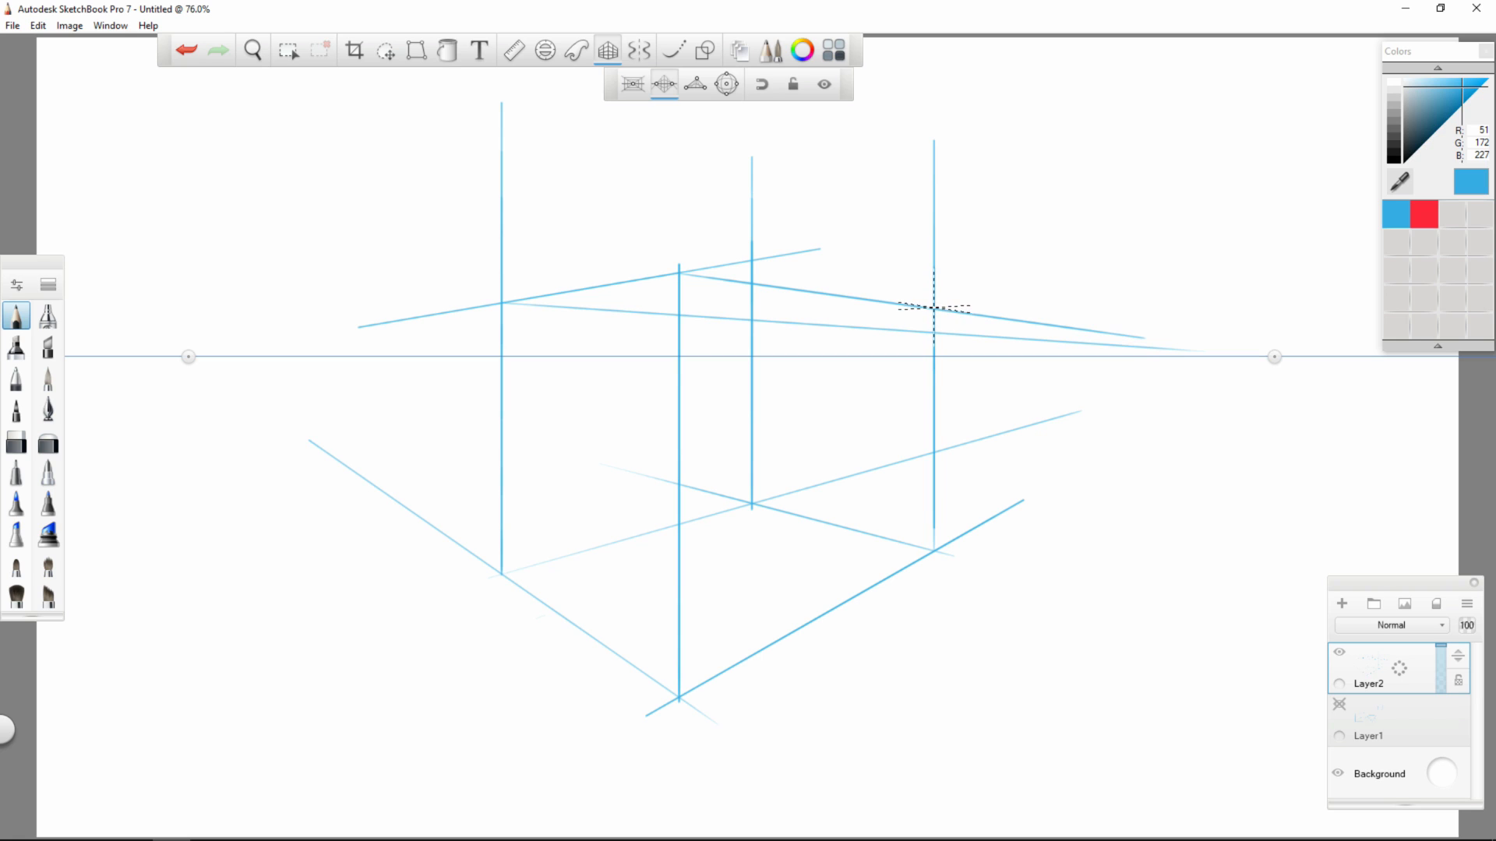
left_click_drag(934, 308, 537, 333)
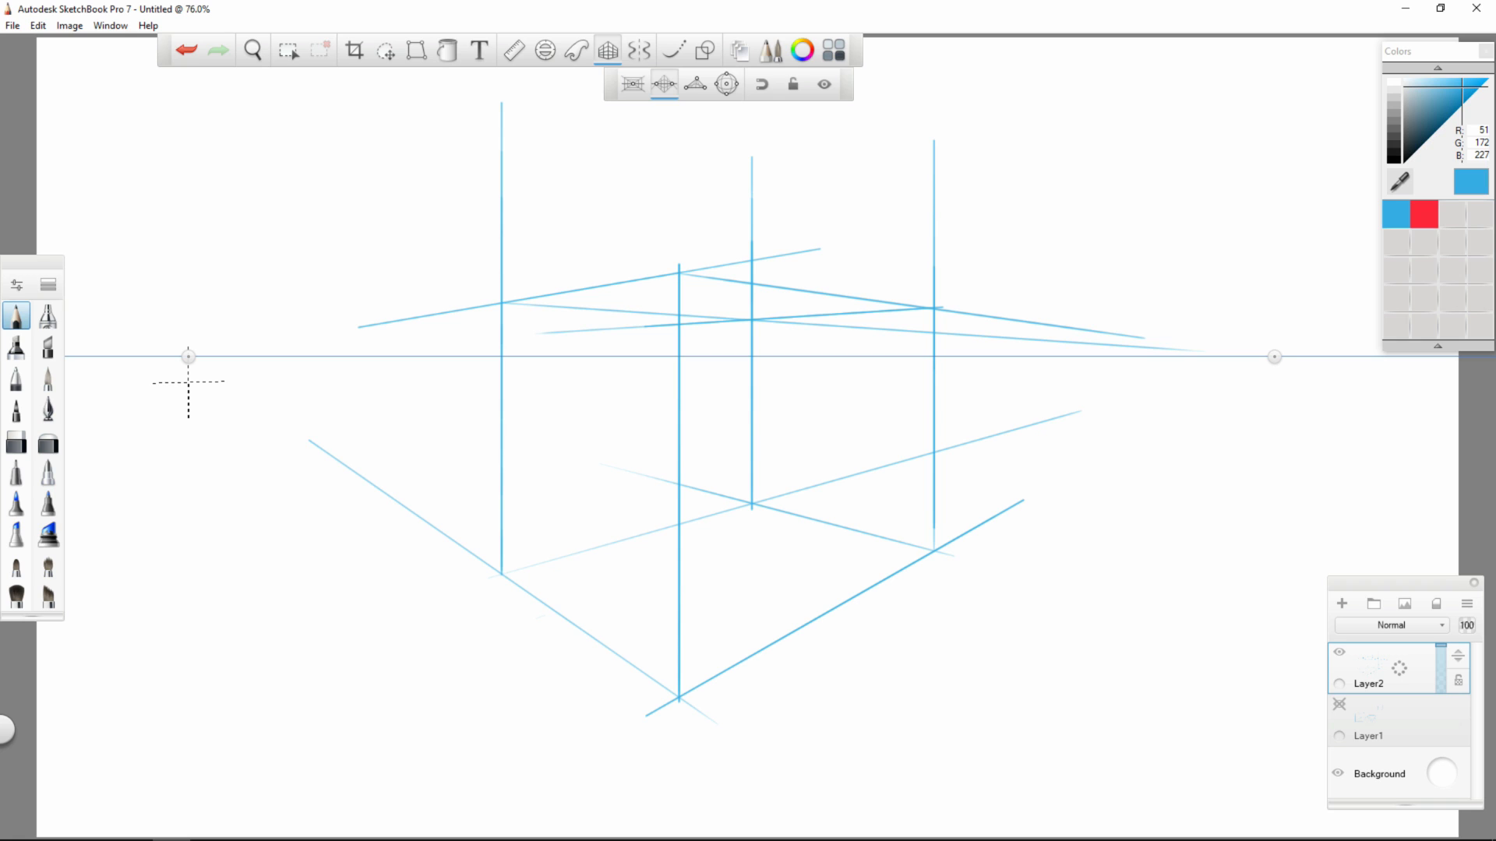
- Draw a low step line across both front faces of the box, and a short vertical riser on its right face
left_click_drag(679, 606, 932, 500)
left_click_drag(679, 607, 502, 517)
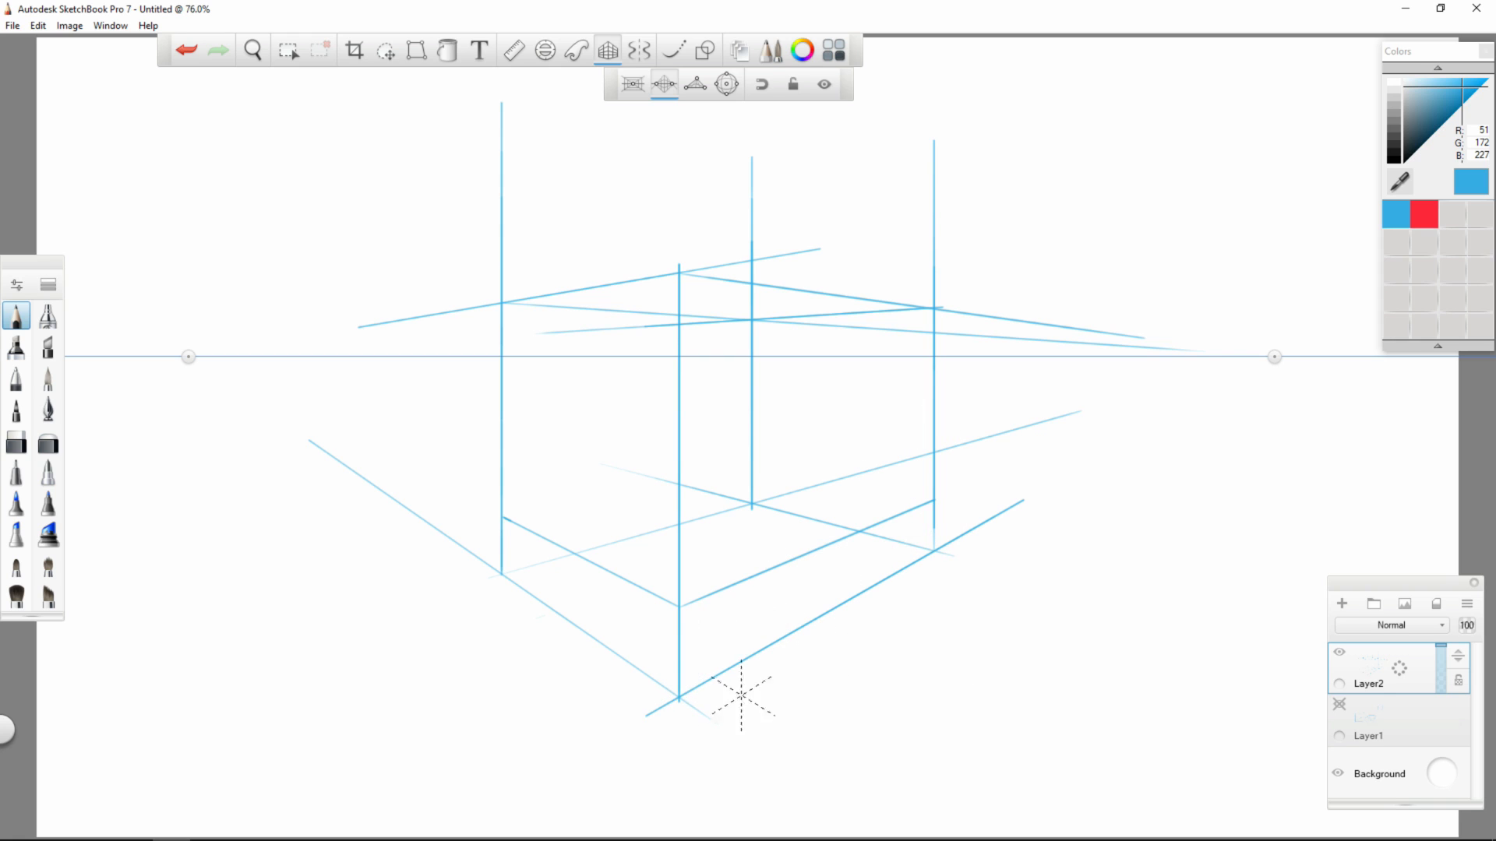
left_click_drag(857, 619, 966, 551)
mouse_move(744, 573)
left_mouse_down()
mouse_move(744, 483)
mouse_move(745, 546)
left_mouse_up()
- Draw the first step's receding edges from the riser's ends and the left corner toward the vanishing points, undoing one stray line
left_click_drag(745, 448, 491, 490)
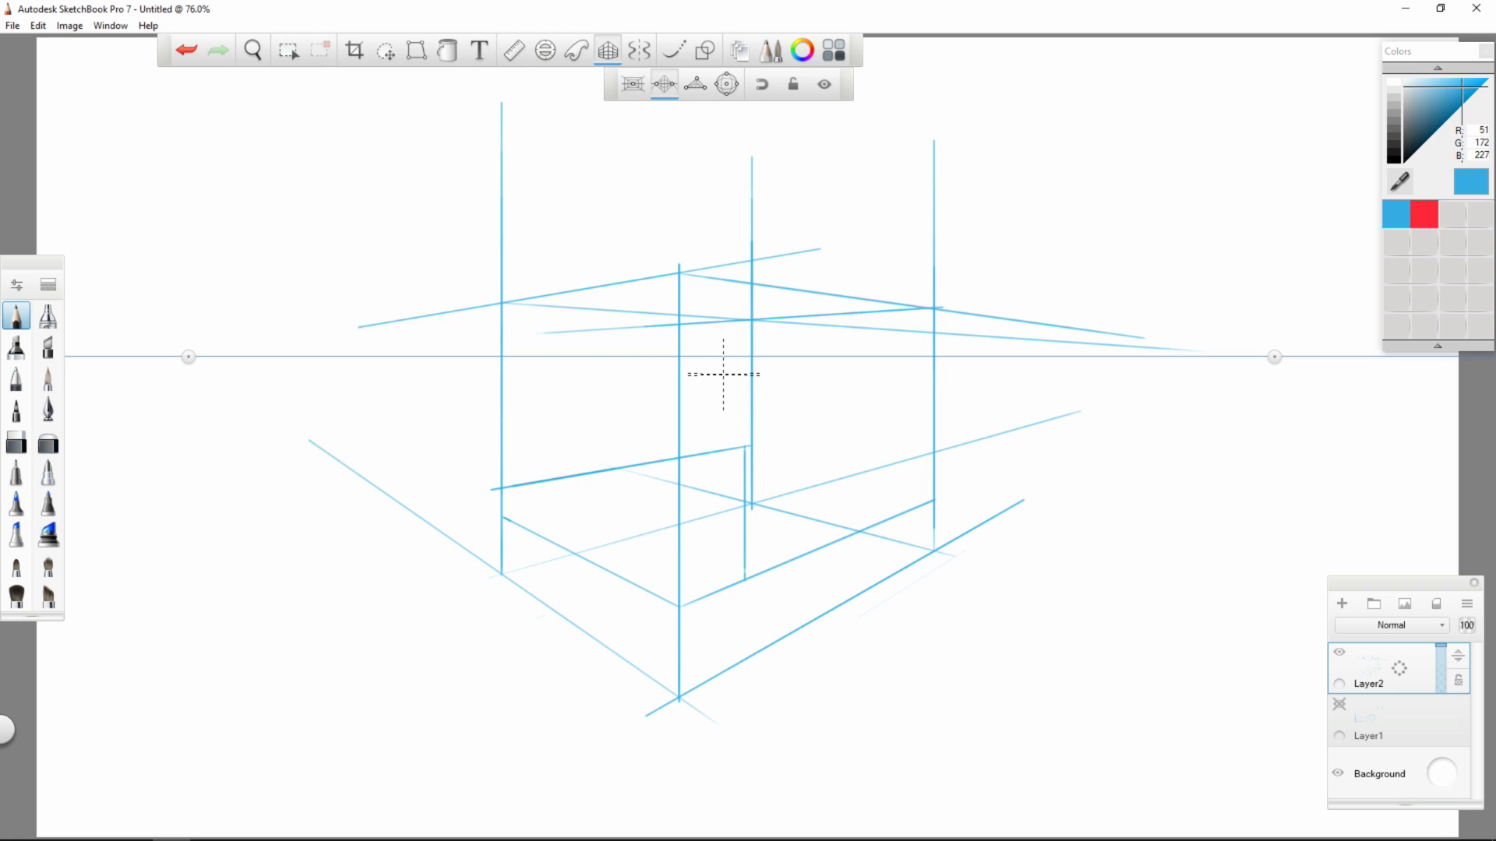
key("ctrl+z")
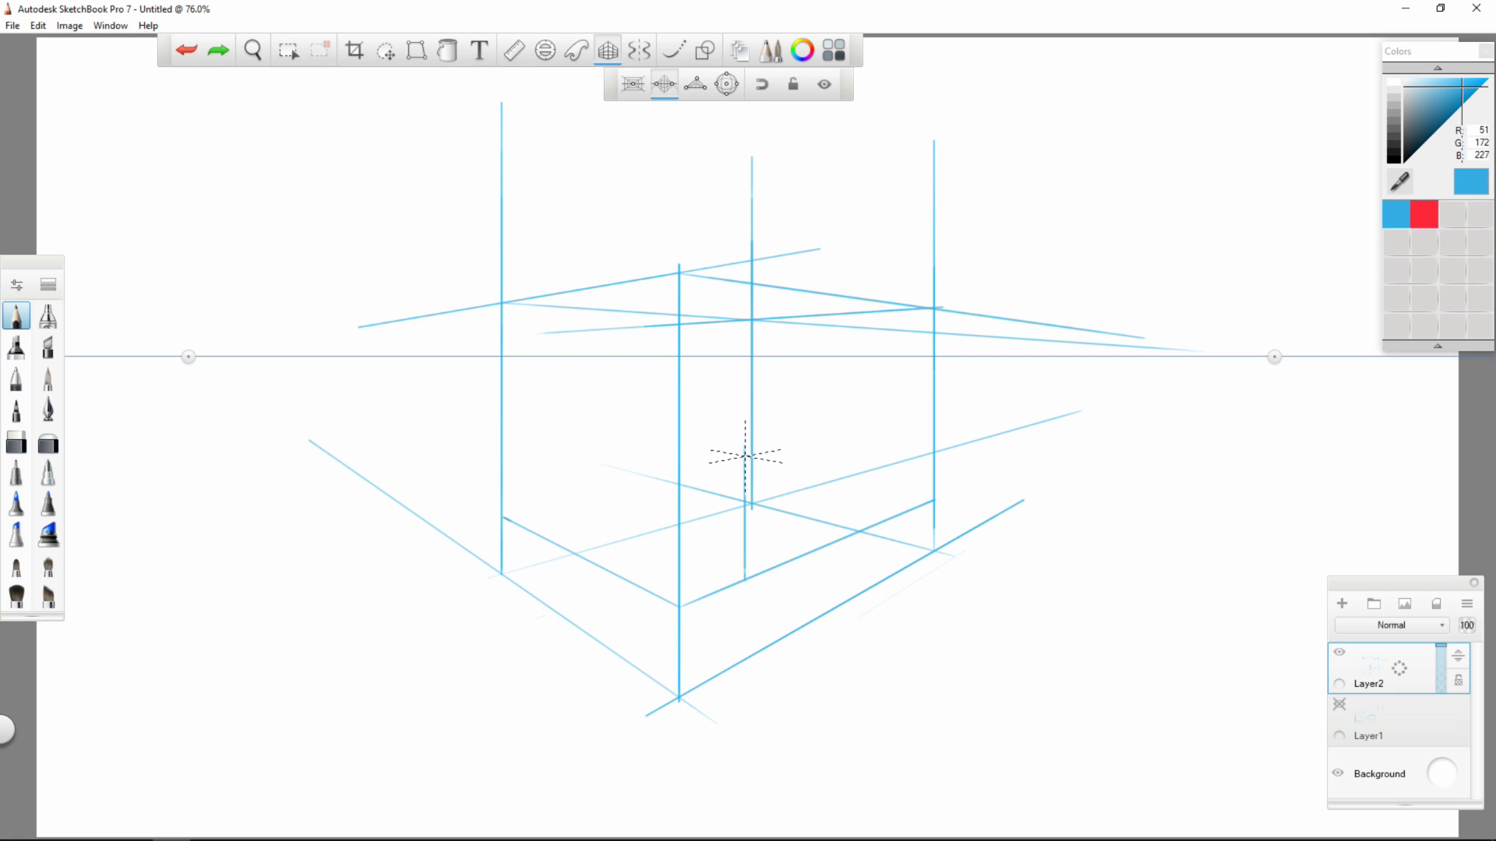
left_click_drag(744, 455, 442, 403)
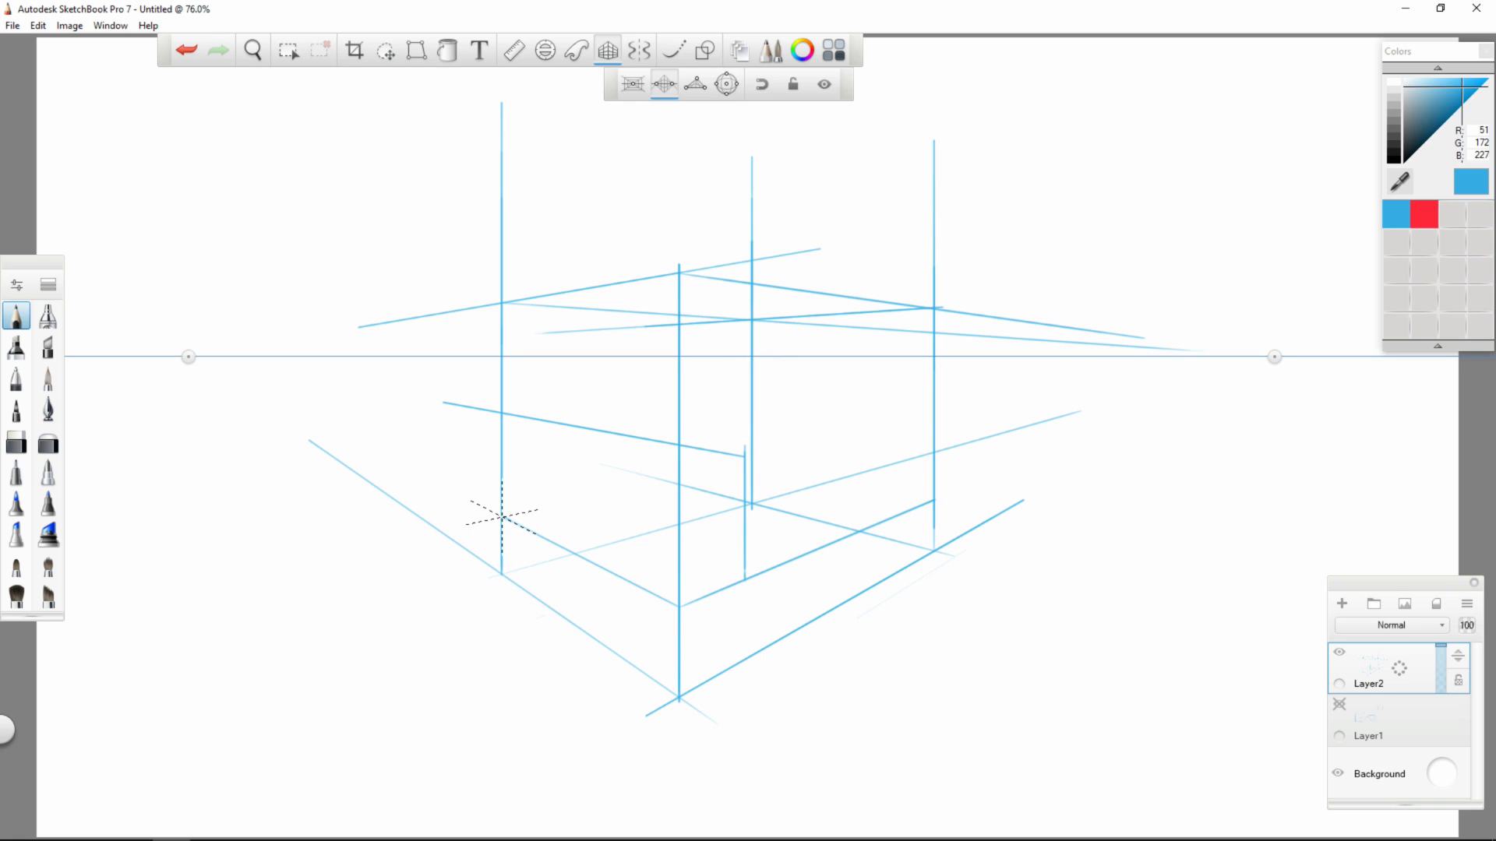
left_click_drag(502, 517, 1005, 409)
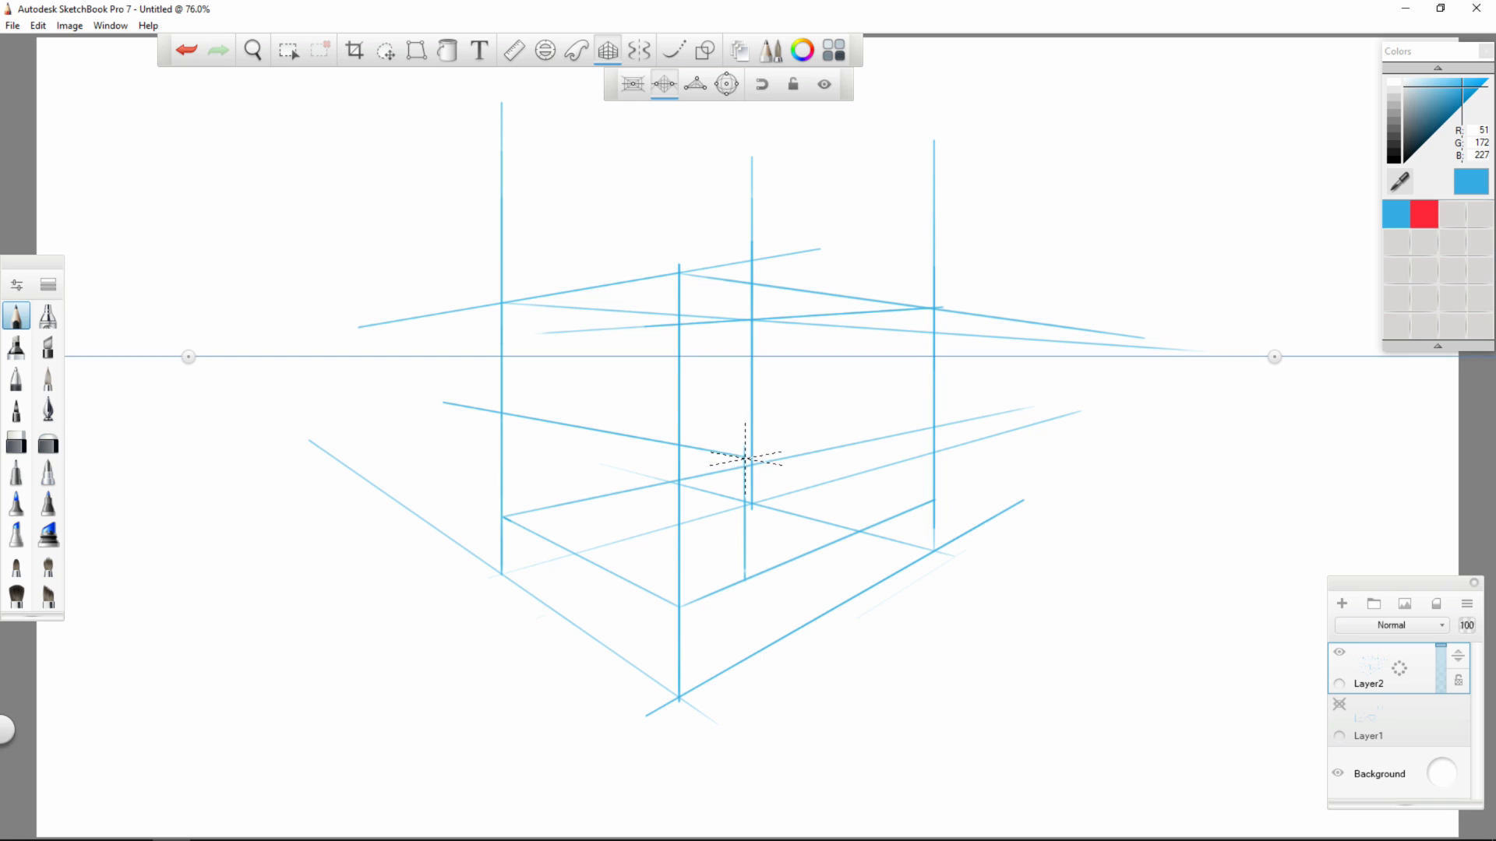
left_click_drag(744, 456, 970, 415)
left_click_drag(745, 579, 597, 520)
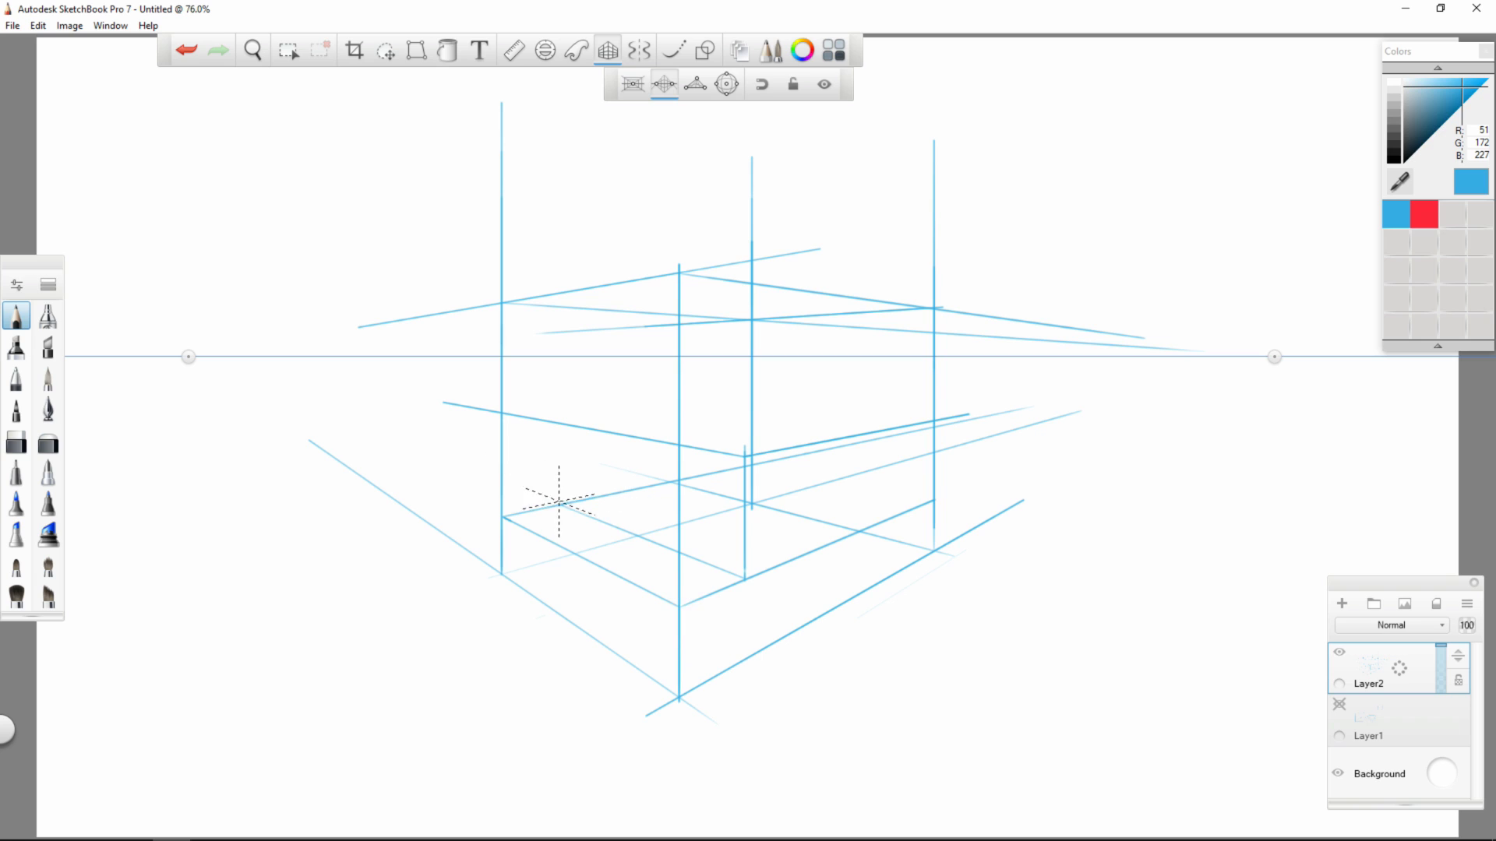
- Complete the stepped cut with the left riser, the second tread's receding edges and the two upper vertical risers
left_click_drag(560, 425, 561, 499)
left_click_drag(851, 297, 851, 382)
left_click_drag(560, 423, 809, 401)
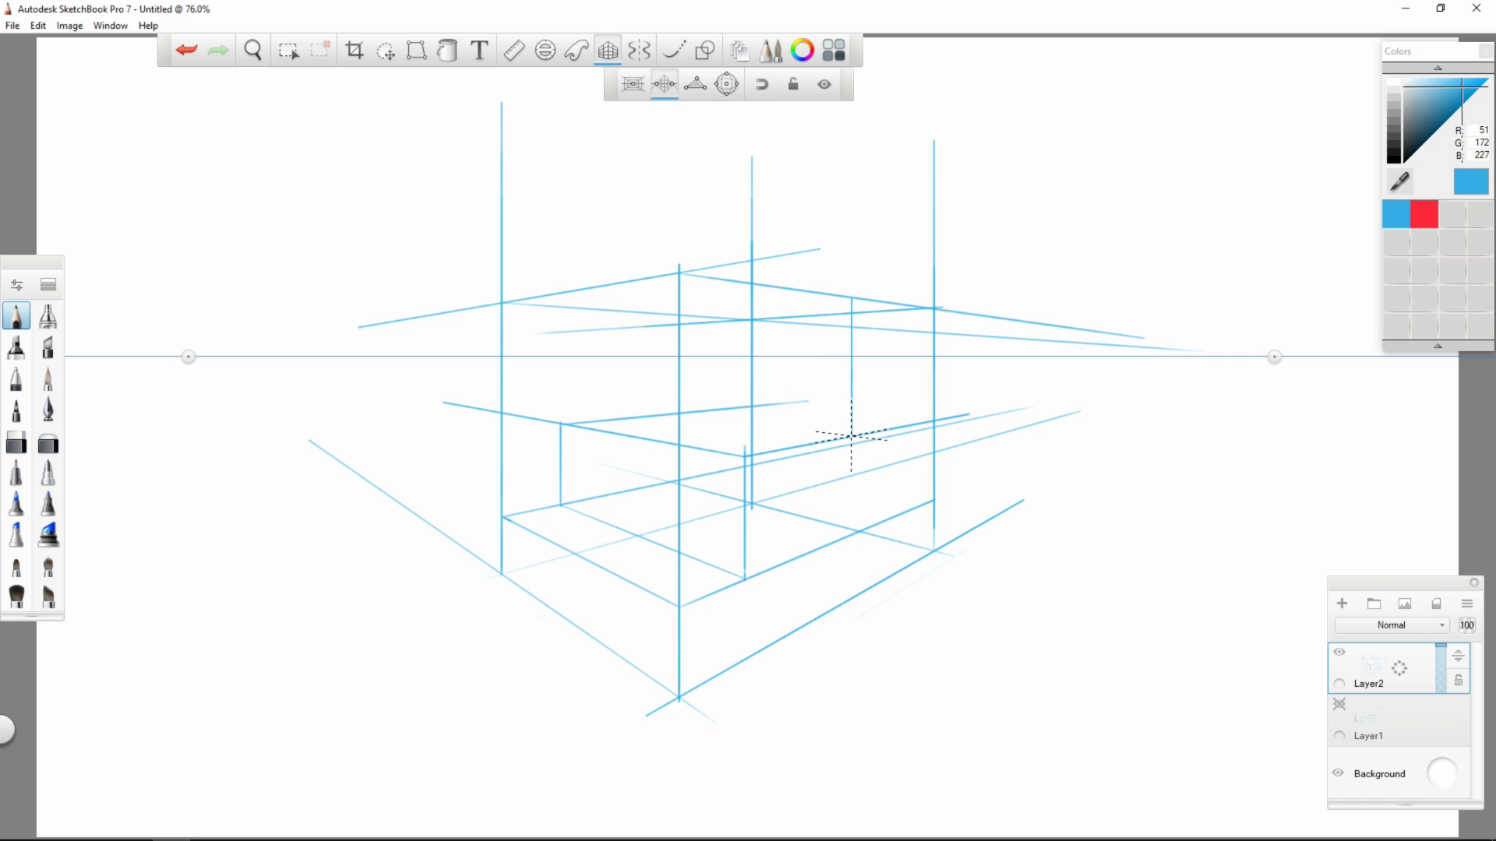
left_click_drag(852, 436, 682, 414)
left_click_drag(674, 414, 675, 323)
left_click_drag(674, 332, 674, 281)
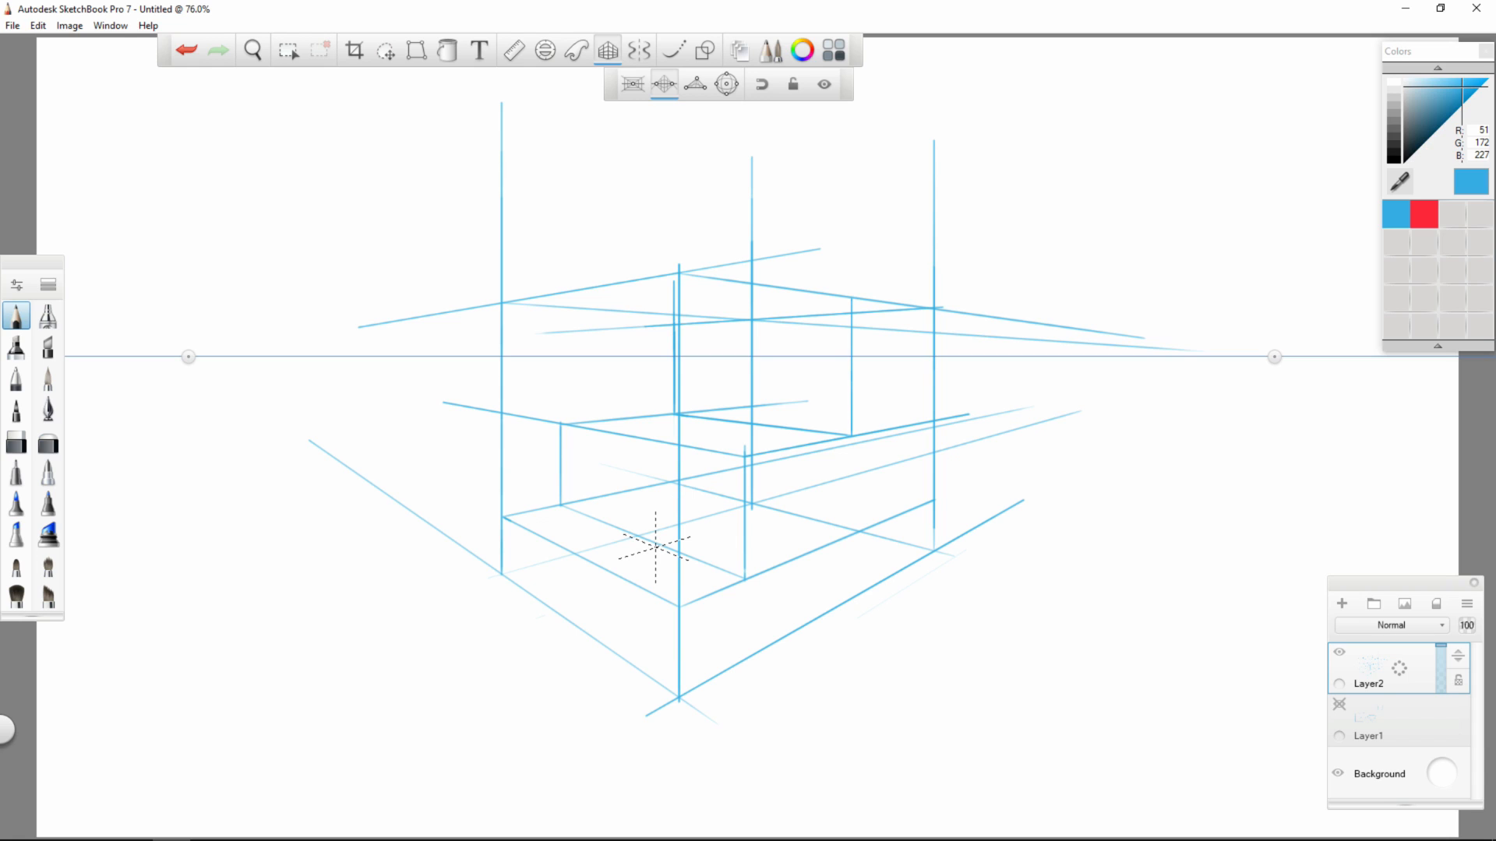
- Draw a second box high above the horizon near the right vanishing point, with its underside, near vertical edge and upper receding edges
mouse_move(1018, 162)
left_mouse_down()
mouse_move(1136, 137)
mouse_move(1211, 260)
left_mouse_up()
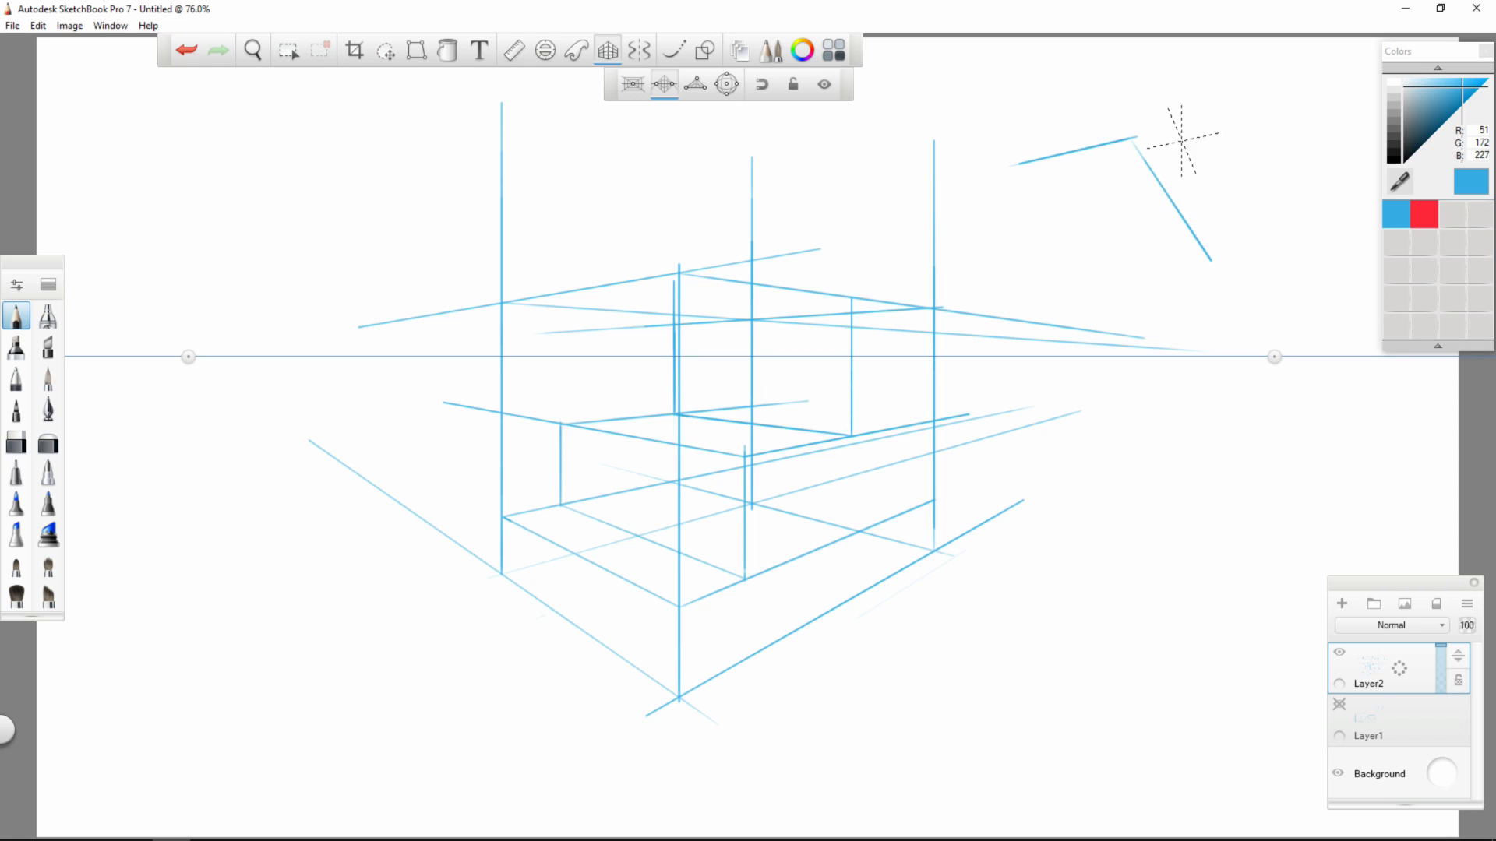
mouse_move(1021, 162)
left_mouse_down()
mouse_move(1158, 266)
mouse_move(1132, 238)
left_mouse_up()
left_click_drag(1131, 137, 1132, 78)
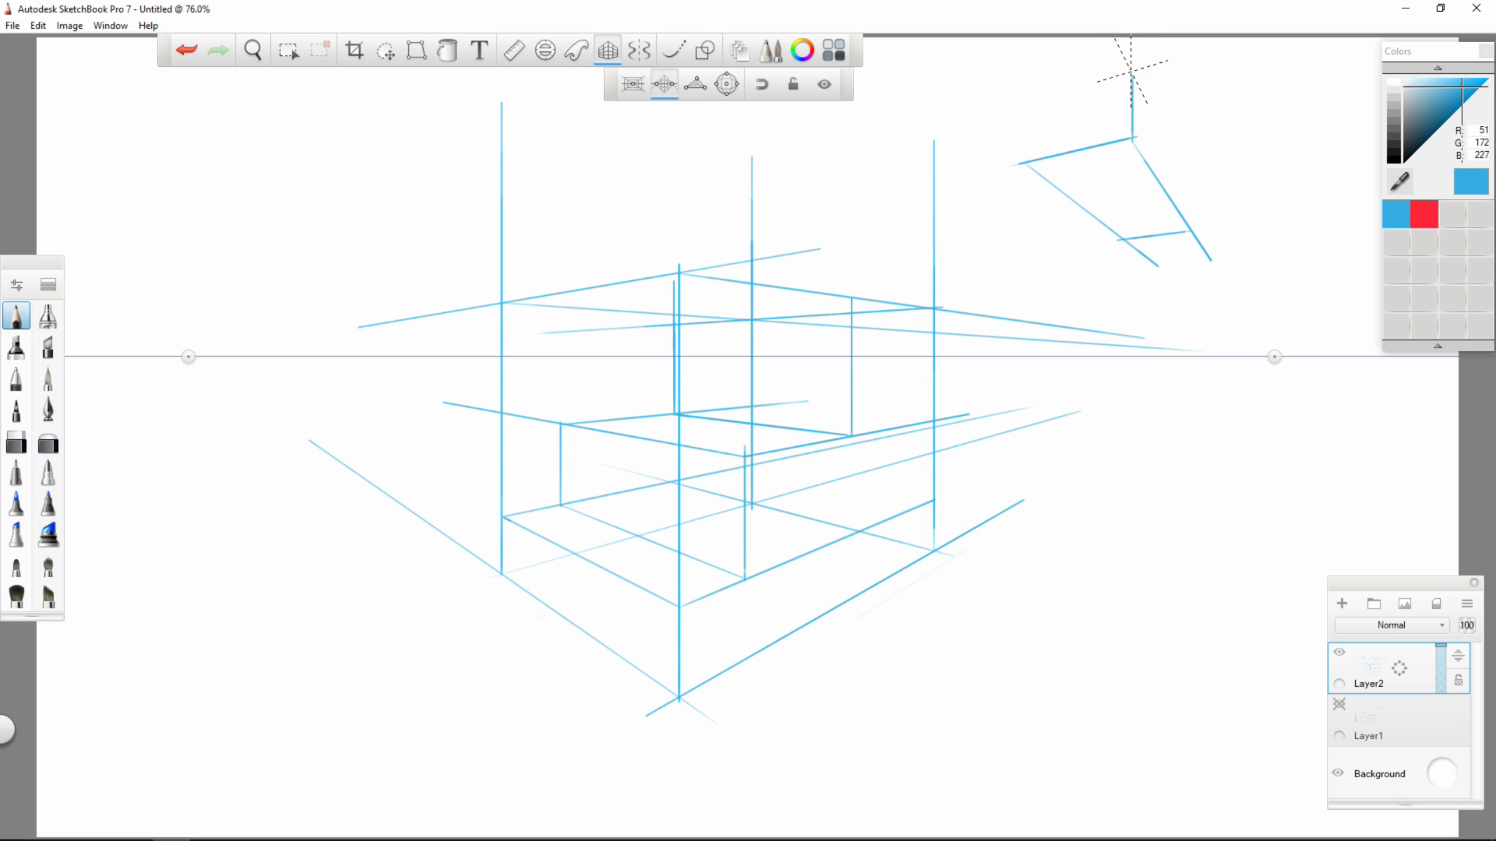
left_click_drag(1122, 82, 1016, 111)
mouse_move(1132, 76)
left_mouse_down()
mouse_move(1200, 209)
mouse_move(1191, 197)
mouse_move(1191, 240)
left_mouse_up()
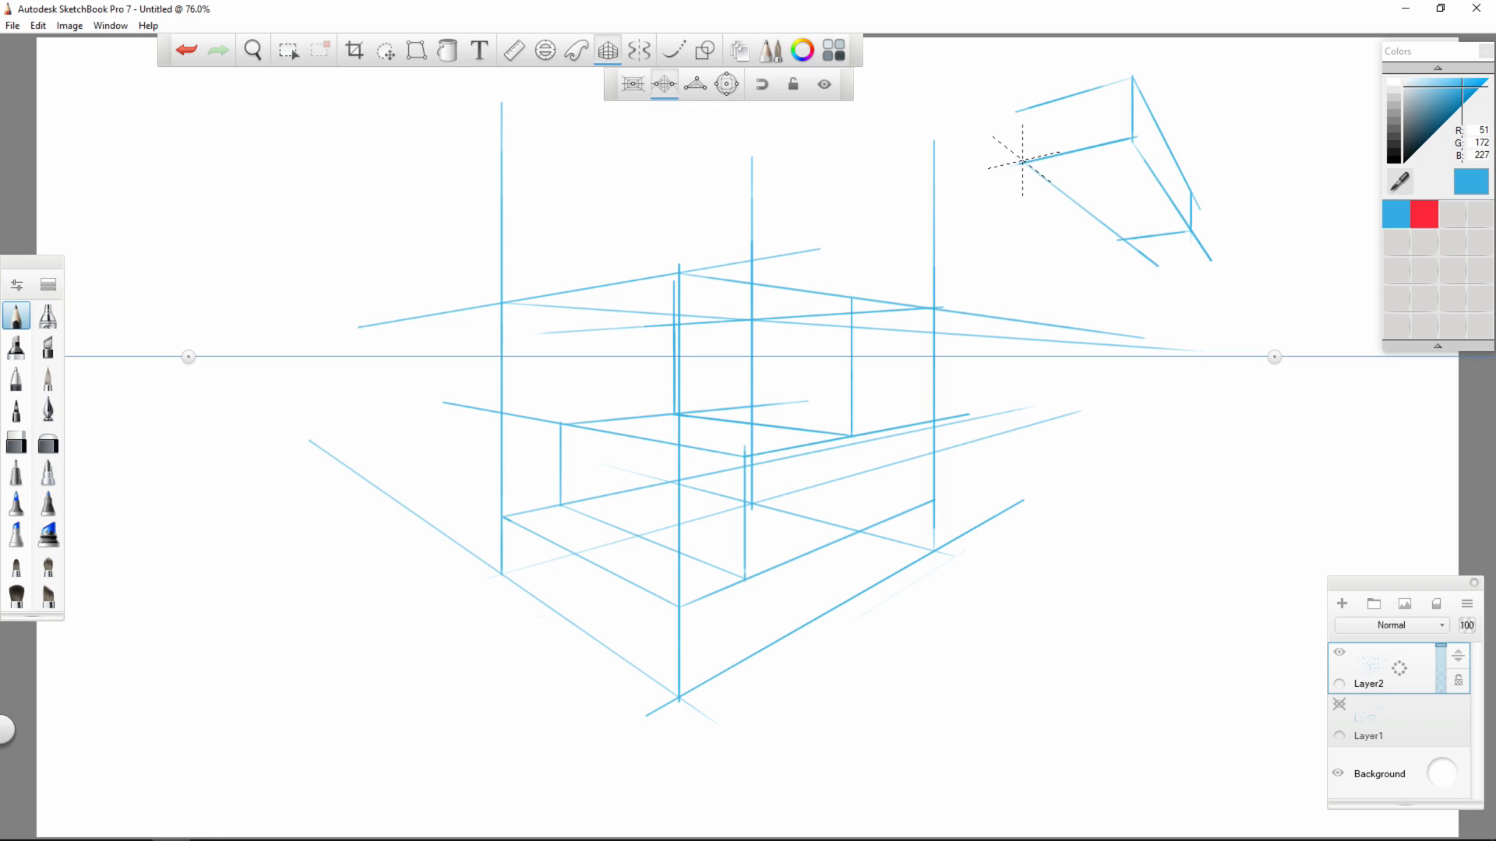
- Close the second box with its left vertical and far bottom edge, and add a dividing line across its underside and side
left_click_drag(1022, 161, 1022, 110)
mouse_move(1199, 206)
left_mouse_down()
mouse_move(1200, 242)
mouse_move(1127, 251)
left_mouse_up()
left_click_drag(1079, 195, 1161, 182)
left_click_drag(1159, 181, 1158, 160)
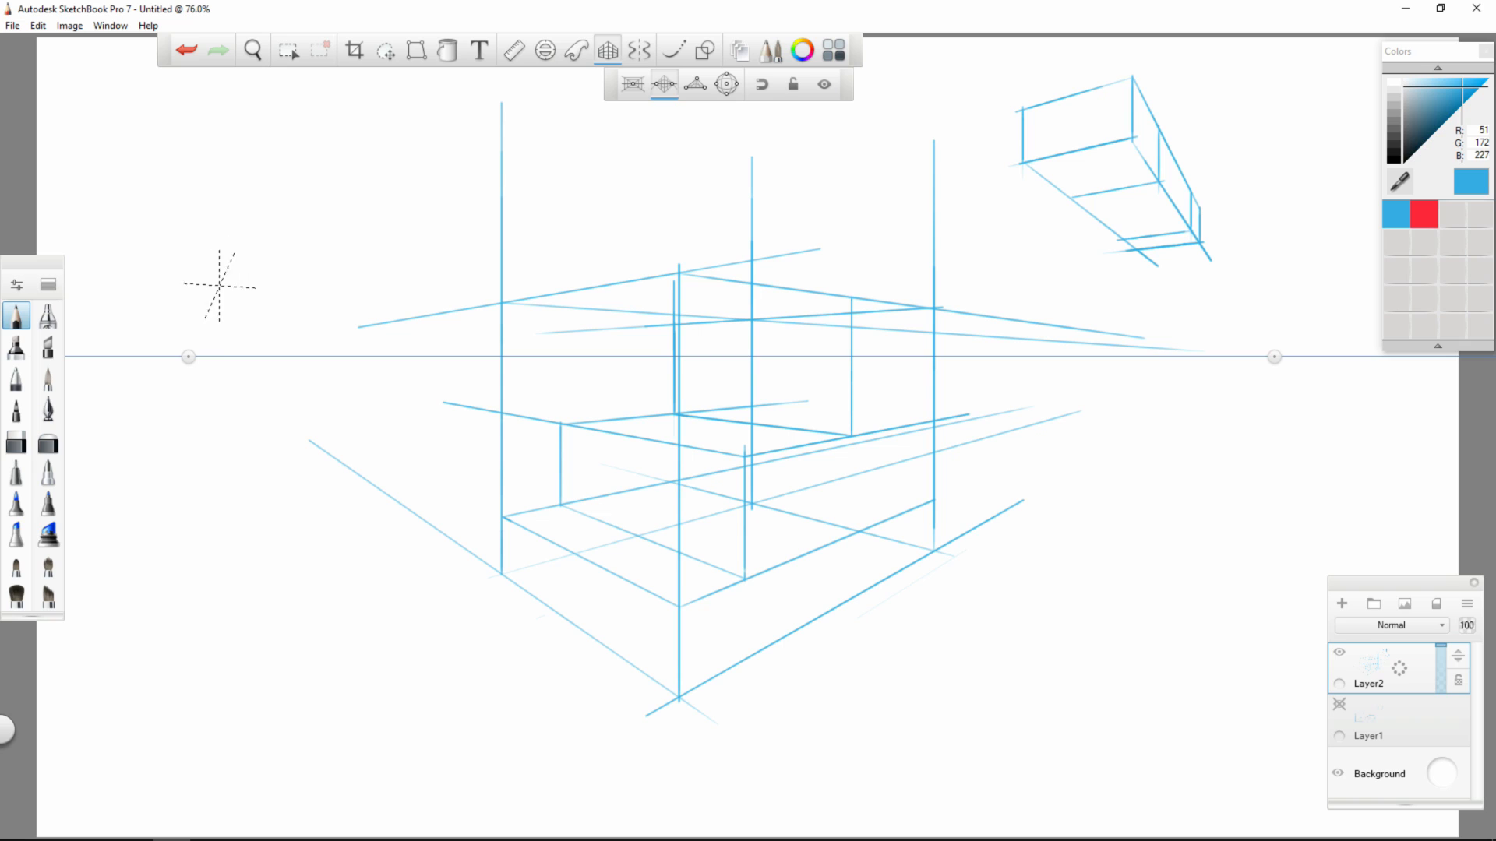
- Outline the top face of a third box high above the left vanishing point with two lines toward each vanishing point
mouse_move(222, 287)
left_mouse_down()
mouse_move(307, 95)
mouse_move(222, 285)
left_mouse_up()
mouse_move(310, 97)
left_mouse_down()
mouse_move(769, 220)
mouse_move(297, 93)
left_mouse_up()
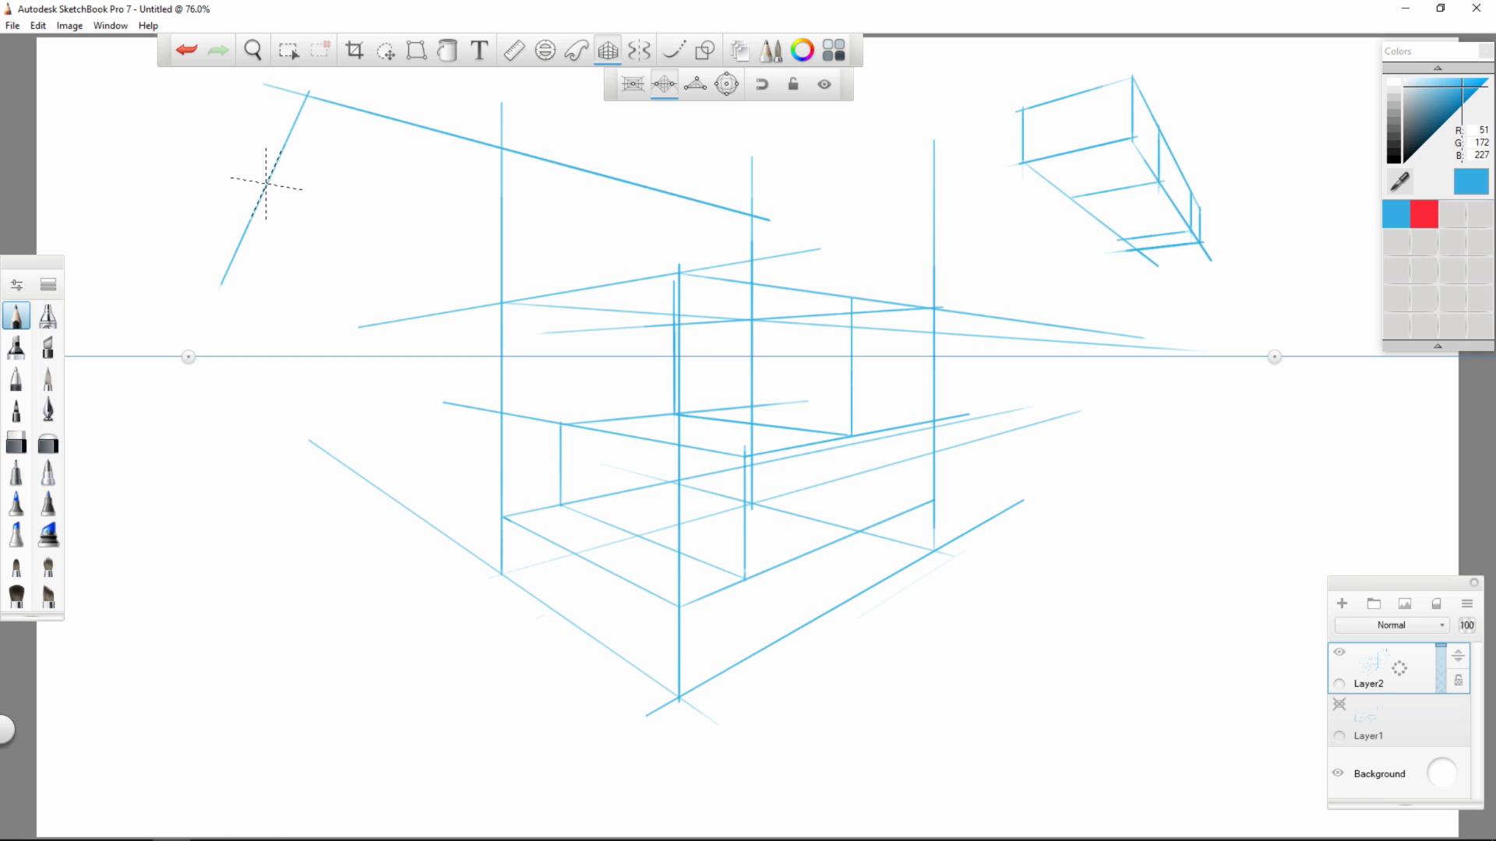
left_click_drag(269, 184, 668, 252)
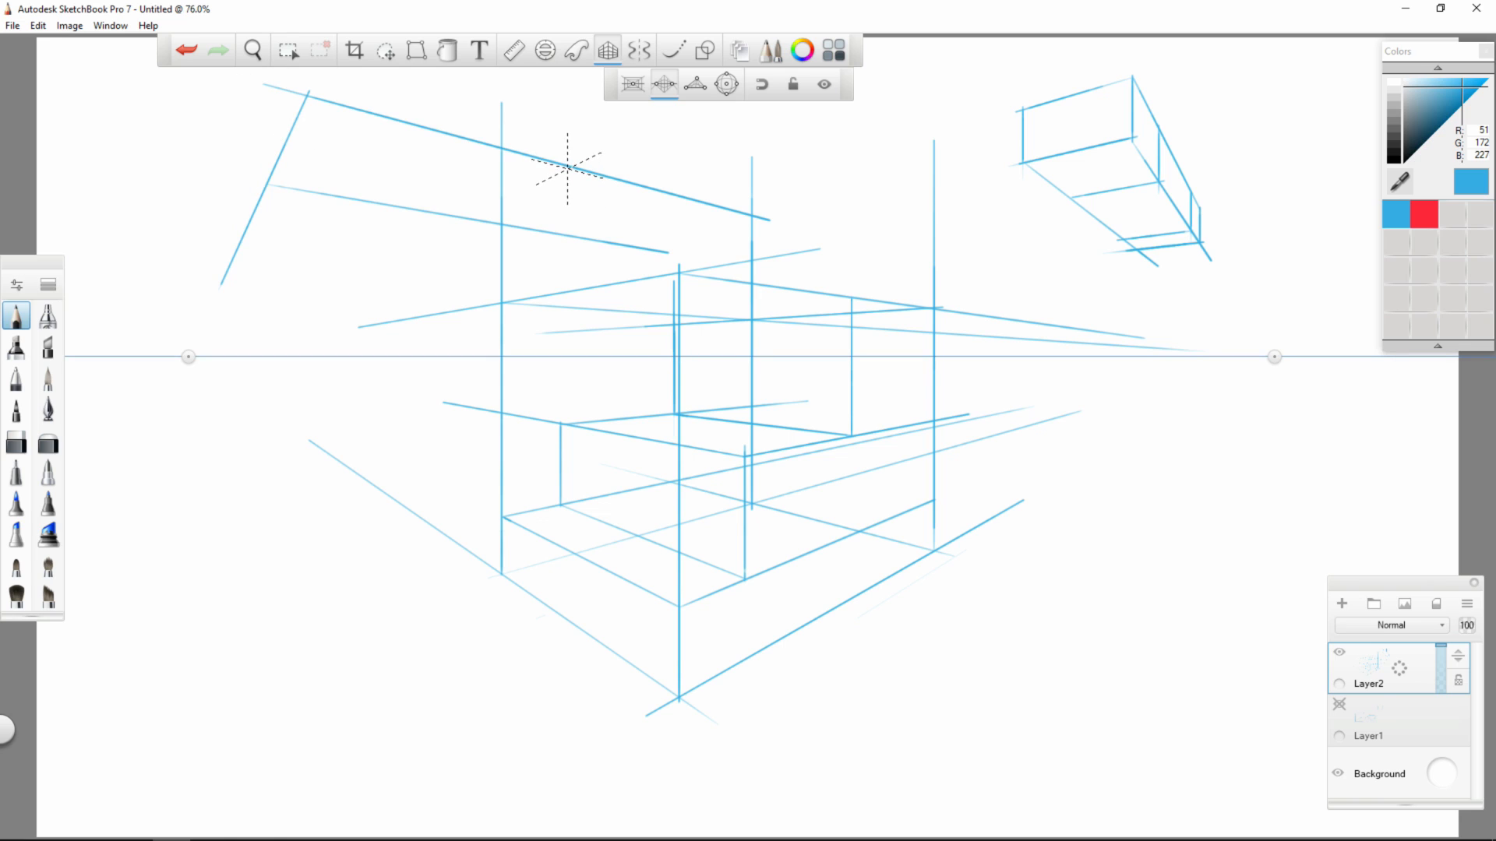
left_click_drag(571, 166, 468, 218)
- Draw the third box's vertical edges down from its top corners and its lower edges converging on the vanishing points
mouse_move(265, 185)
left_mouse_down()
mouse_move(267, 237)
mouse_move(318, 139)
left_mouse_up()
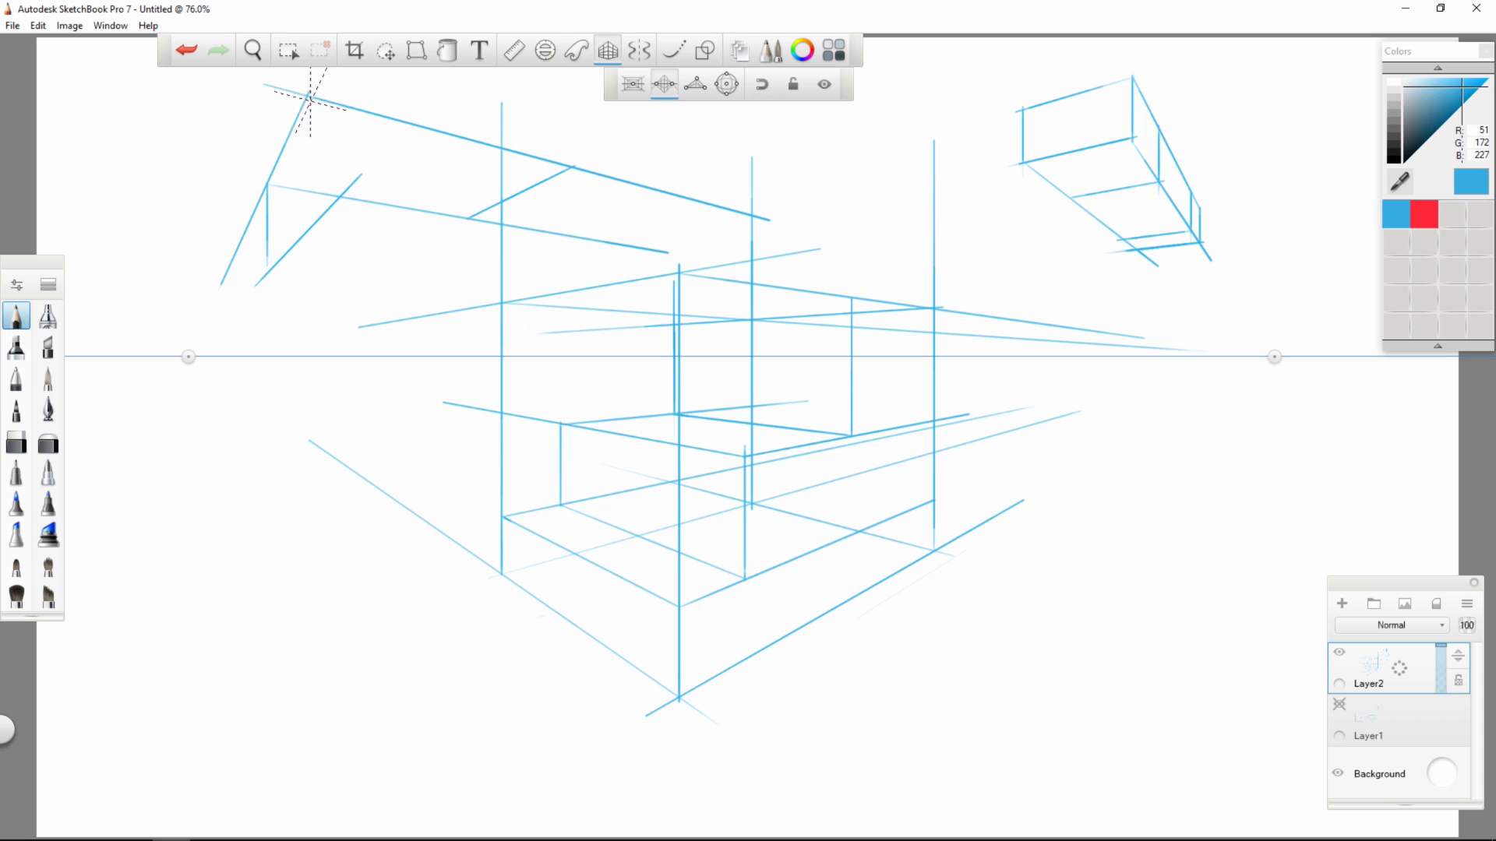
left_click_drag(307, 214, 307, 108)
left_click_drag(308, 232, 645, 274)
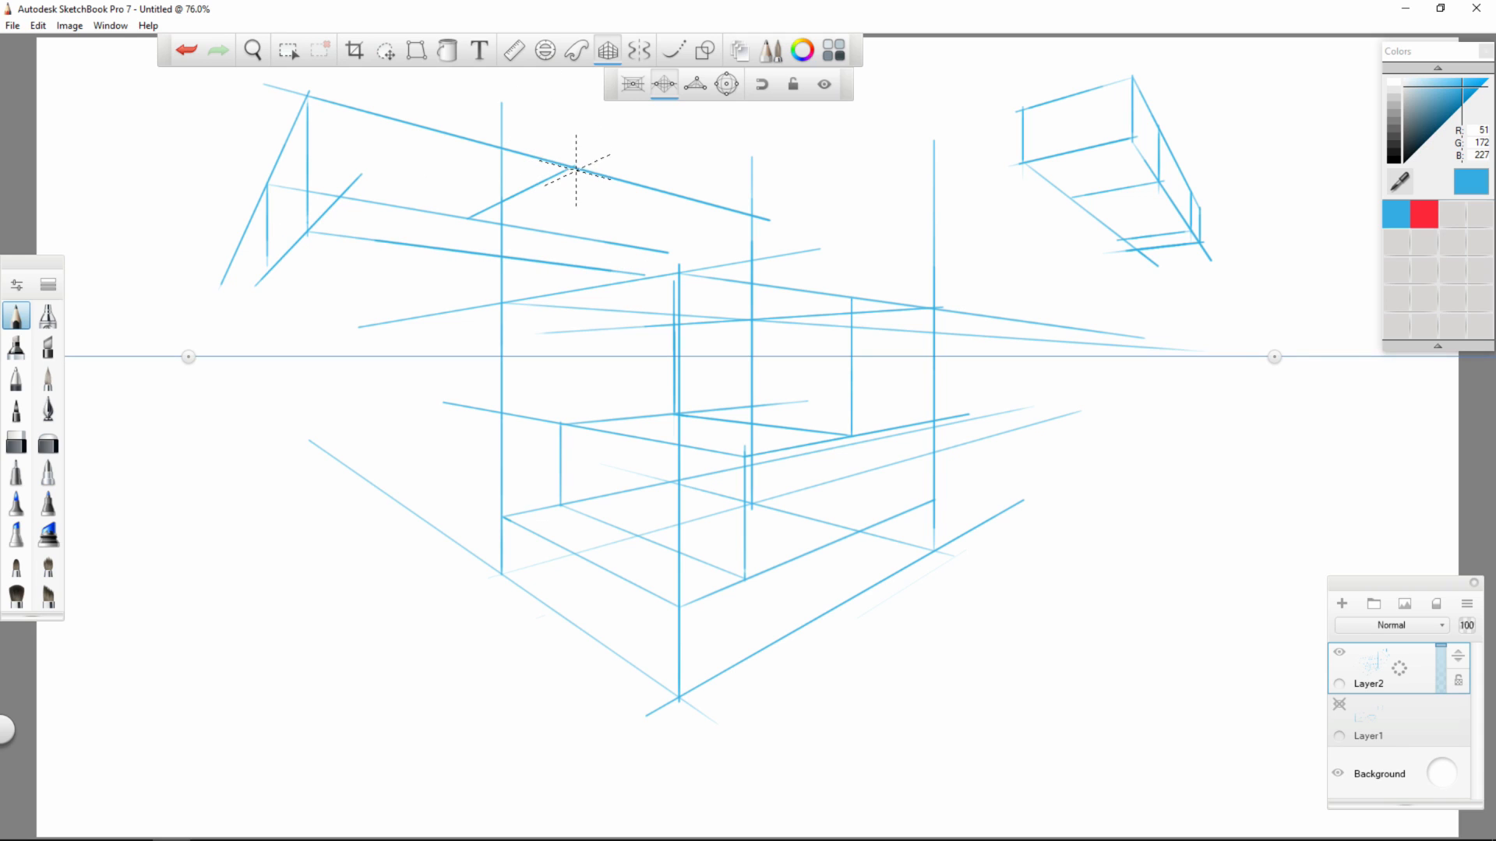
left_click_drag(572, 168, 572, 273)
left_click_drag(571, 266, 296, 331)
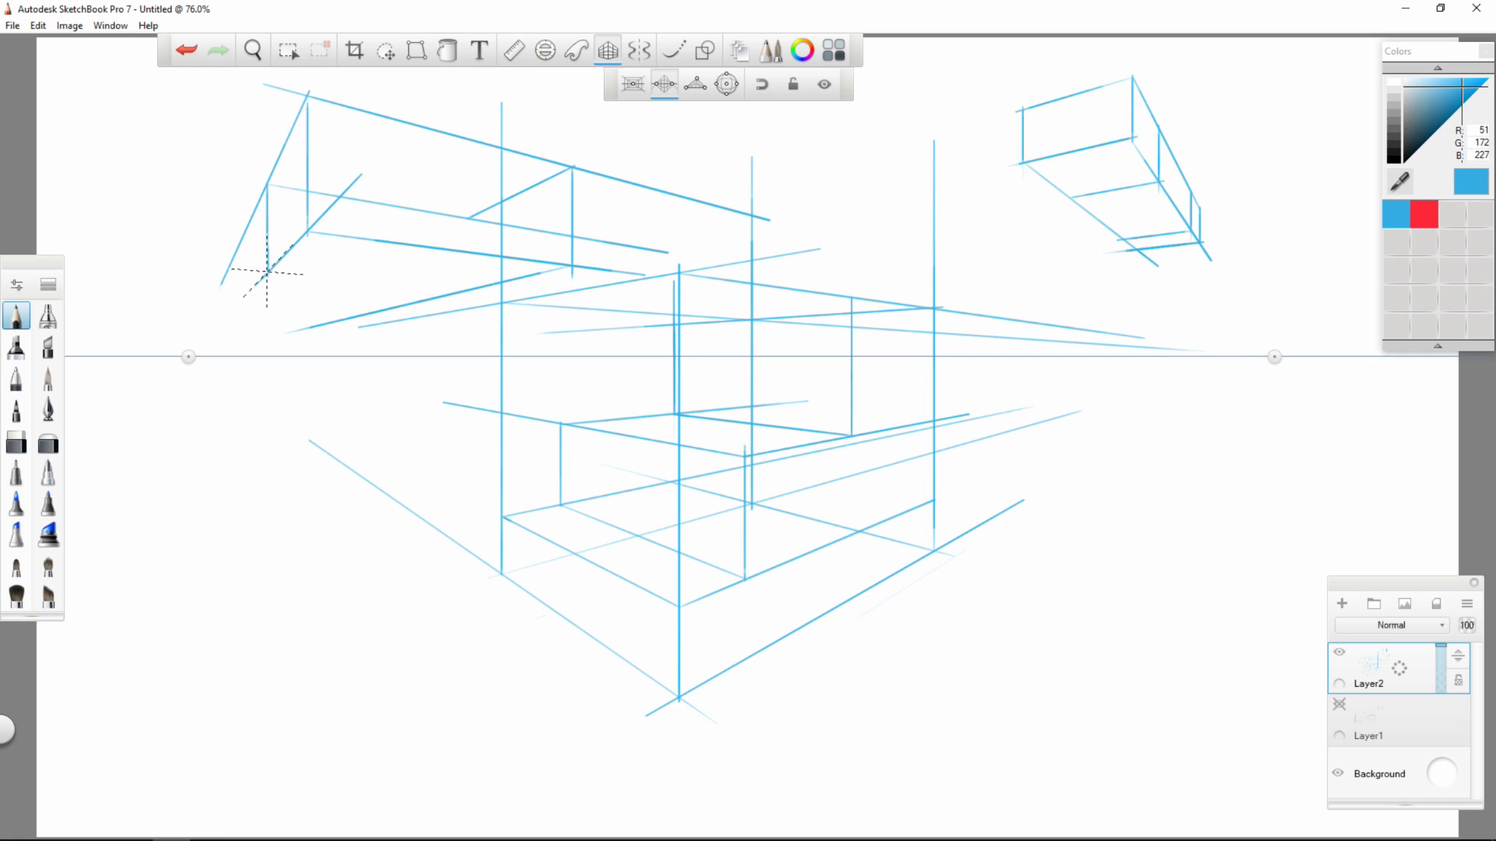
left_click_drag(267, 273, 543, 295)
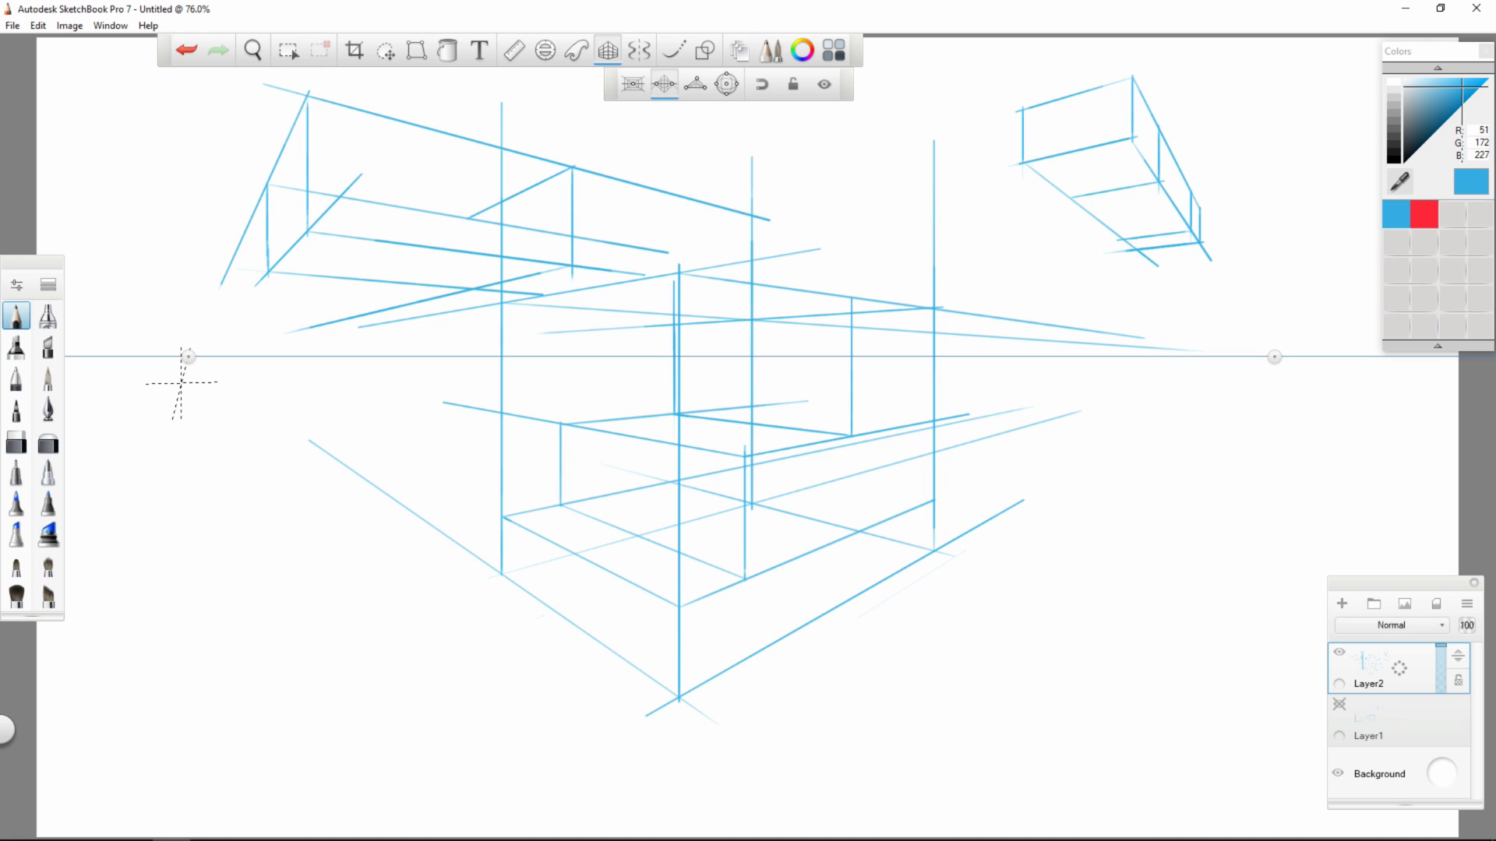
- Hide Layer2 and add a new empty layer above it
left_click(1339, 652)
left_click(1341, 603)
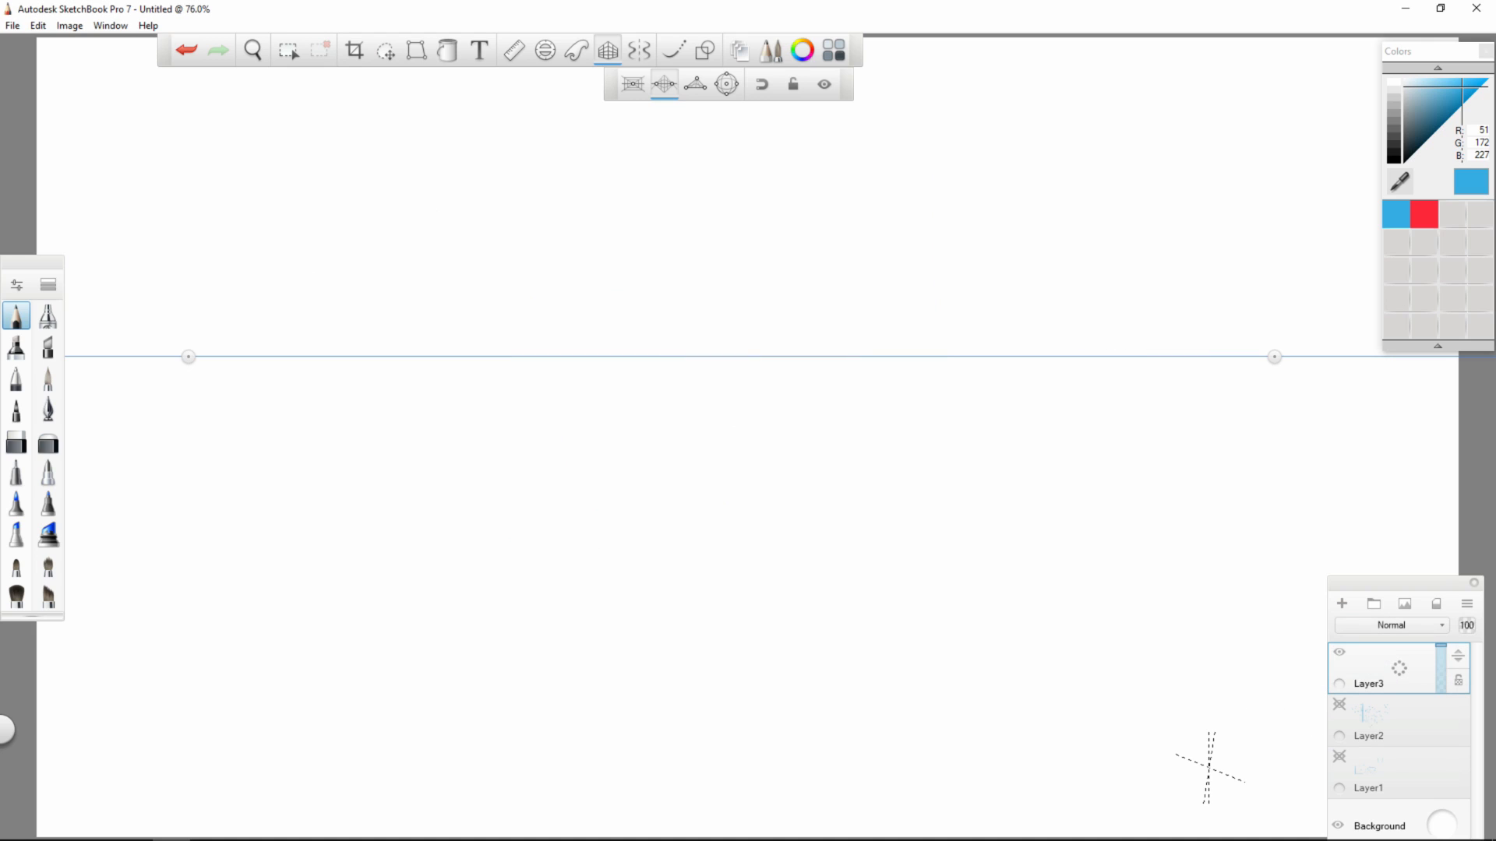
- Switch to the three-point perspective guide, place the third vanishing point below the canvas and level the horizon near the canvas's upper part
left_click(695, 84)
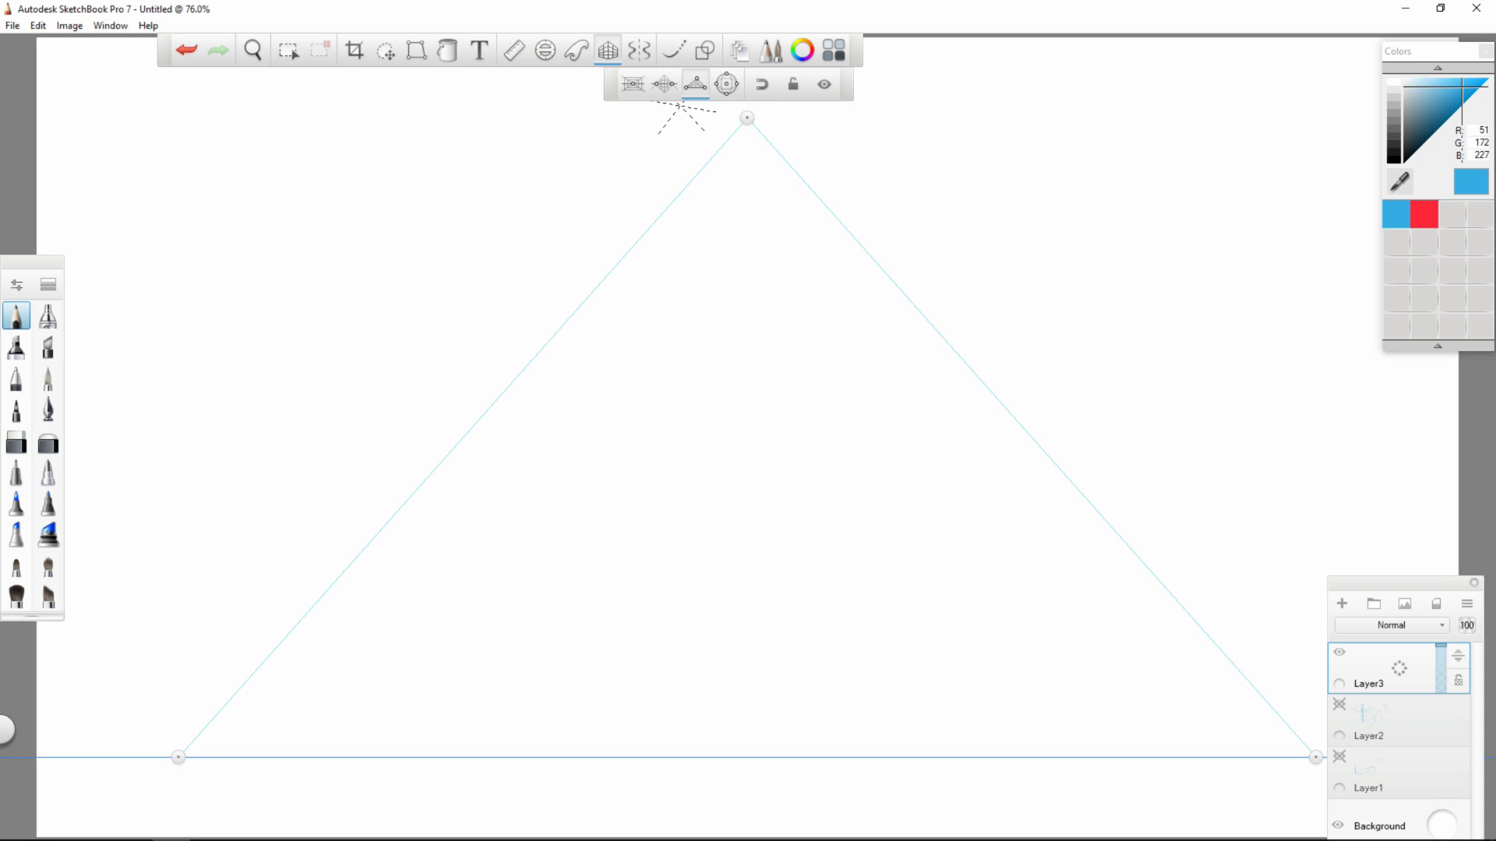
key("space")
left_click_drag(854, 517, 858, 516)
left_click_drag(822, 388, 822, 801)
left_click_drag(1003, 592, 1012, 440)
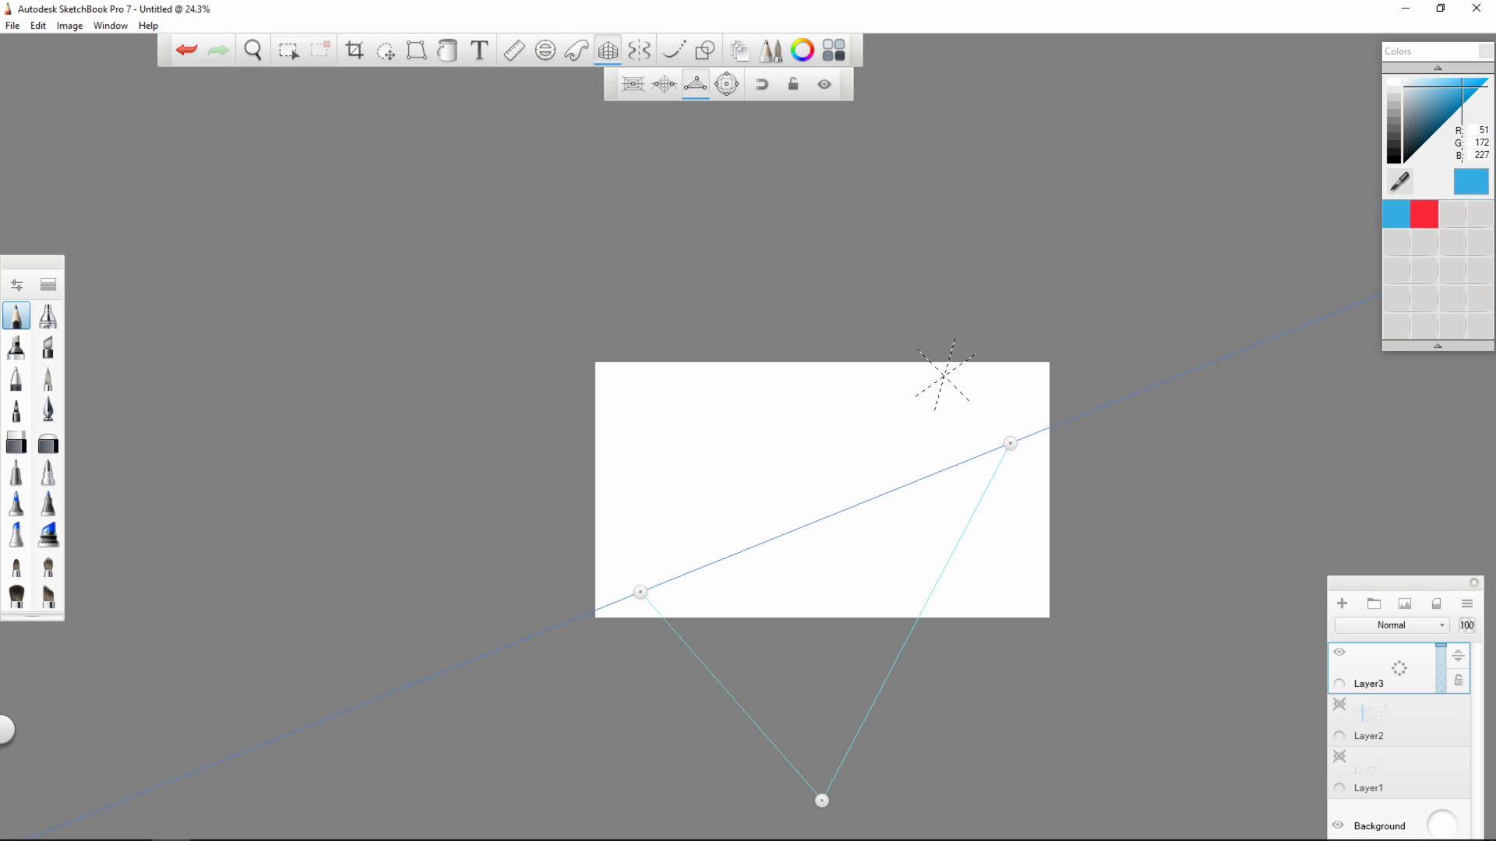
left_click_drag(640, 592, 632, 443)
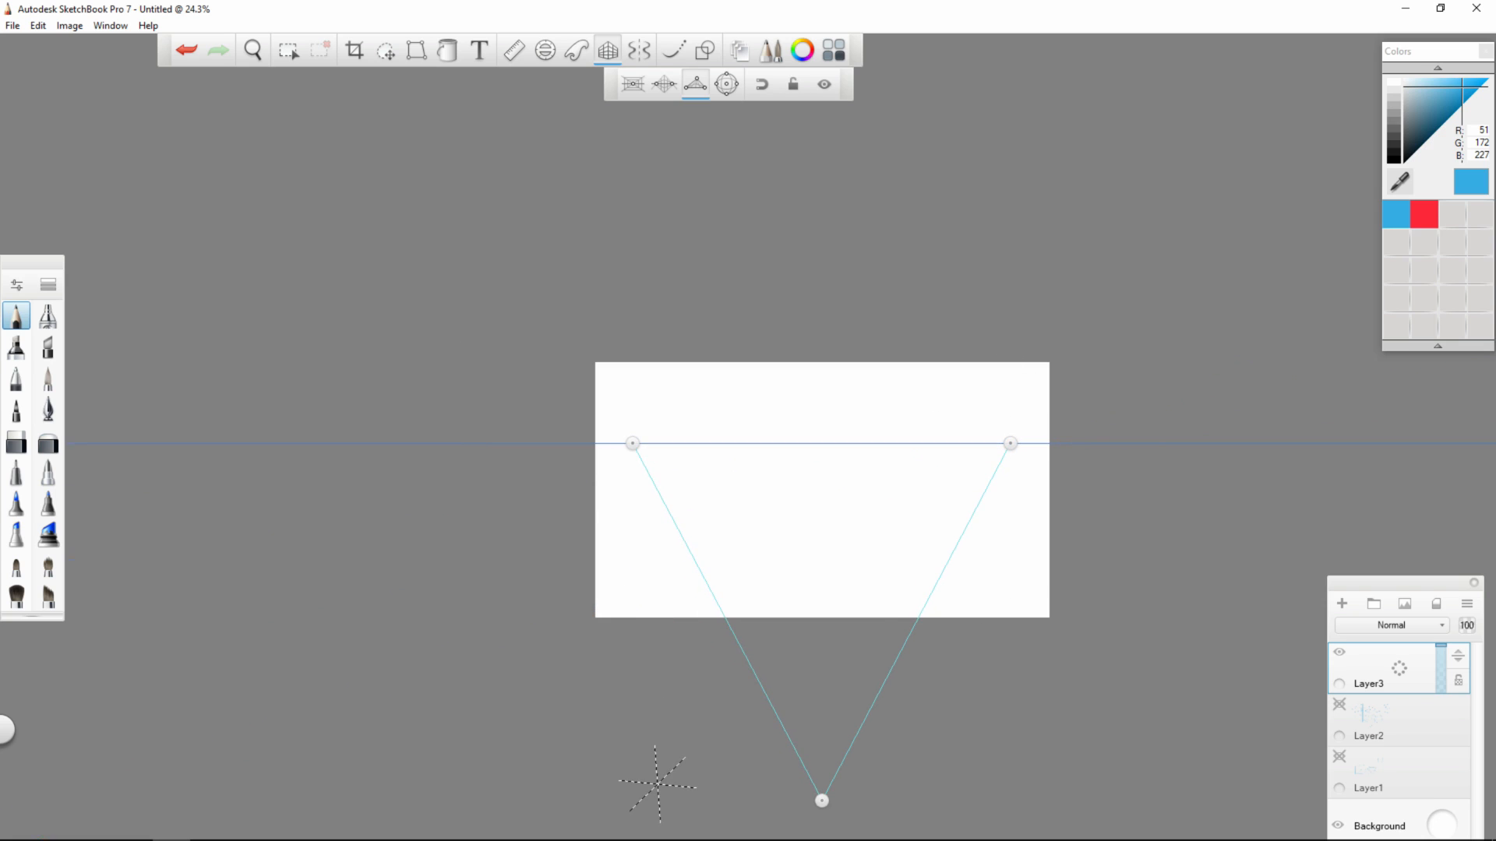
- Undo the stray test stroke and move the third vanishing point much farther below the canvas
left_click_drag(539, 431, 648, 574)
key("ctrl+z")
key("space")
left_click_drag(836, 407, 836, 405)
left_click_drag(1029, 612, 1030, 773)
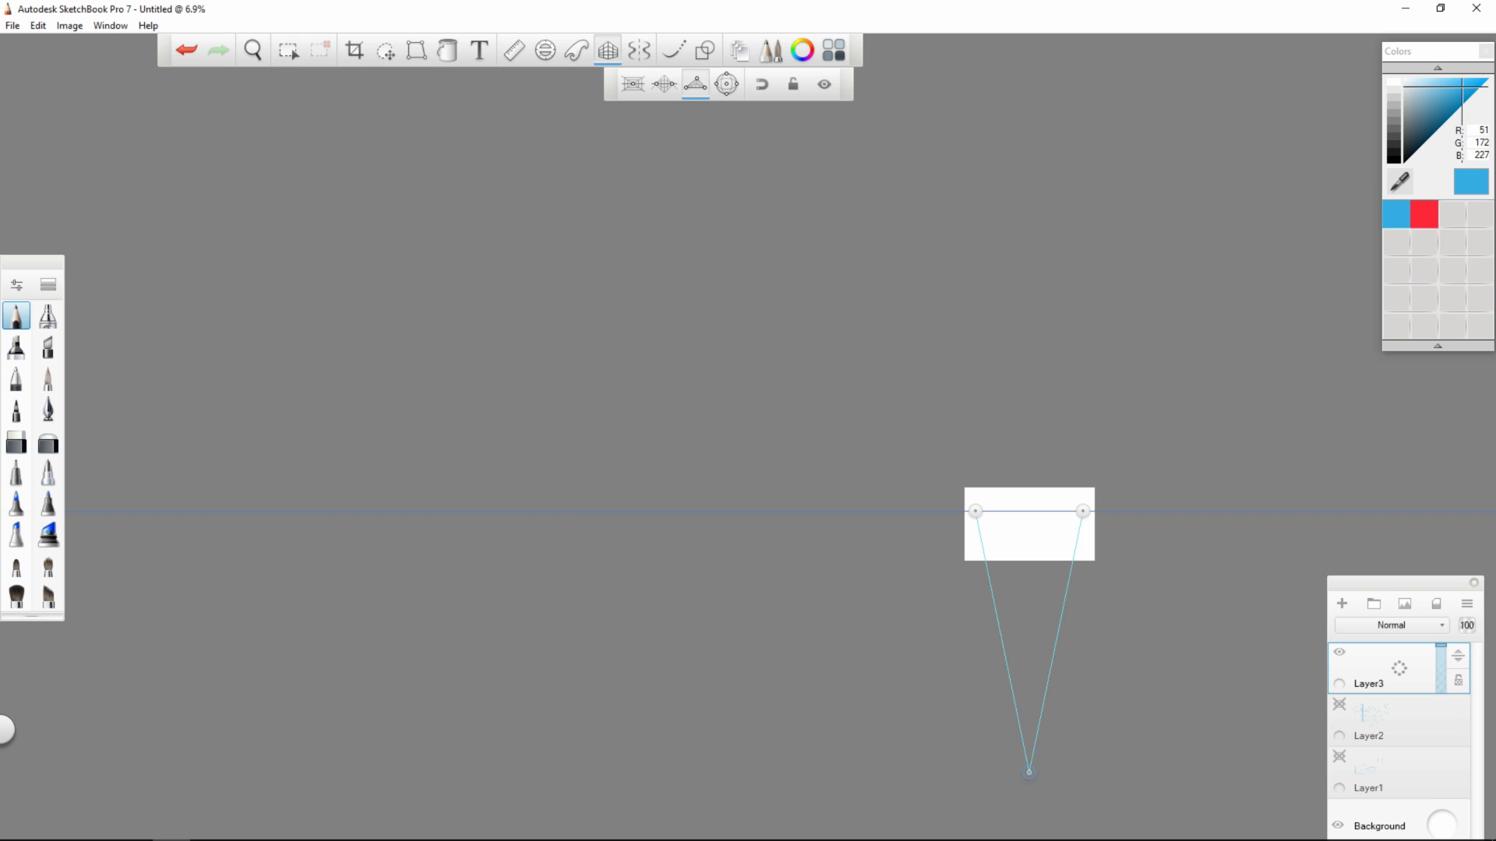
- Level the left vanishing point with the right one and draw the horizon line across the full canvas width
key("space")
left_click_drag(777, 408, 772, 377)
key("space")
left_click_drag(898, 460, 875, 450)
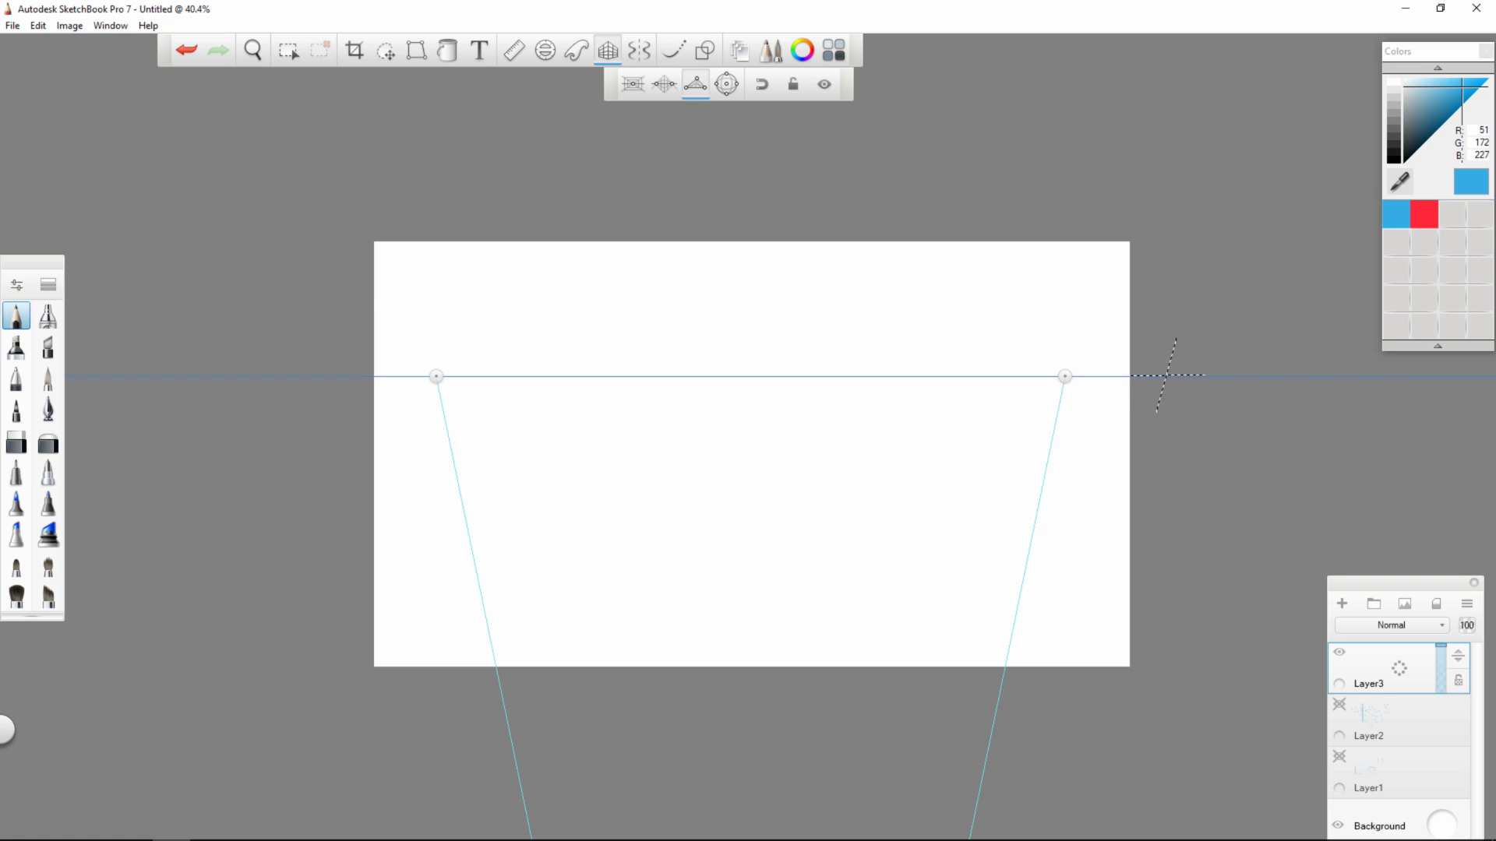
mouse_move(1167, 375)
left_mouse_down()
mouse_move(374, 378)
mouse_move(184, 432)
left_mouse_up()
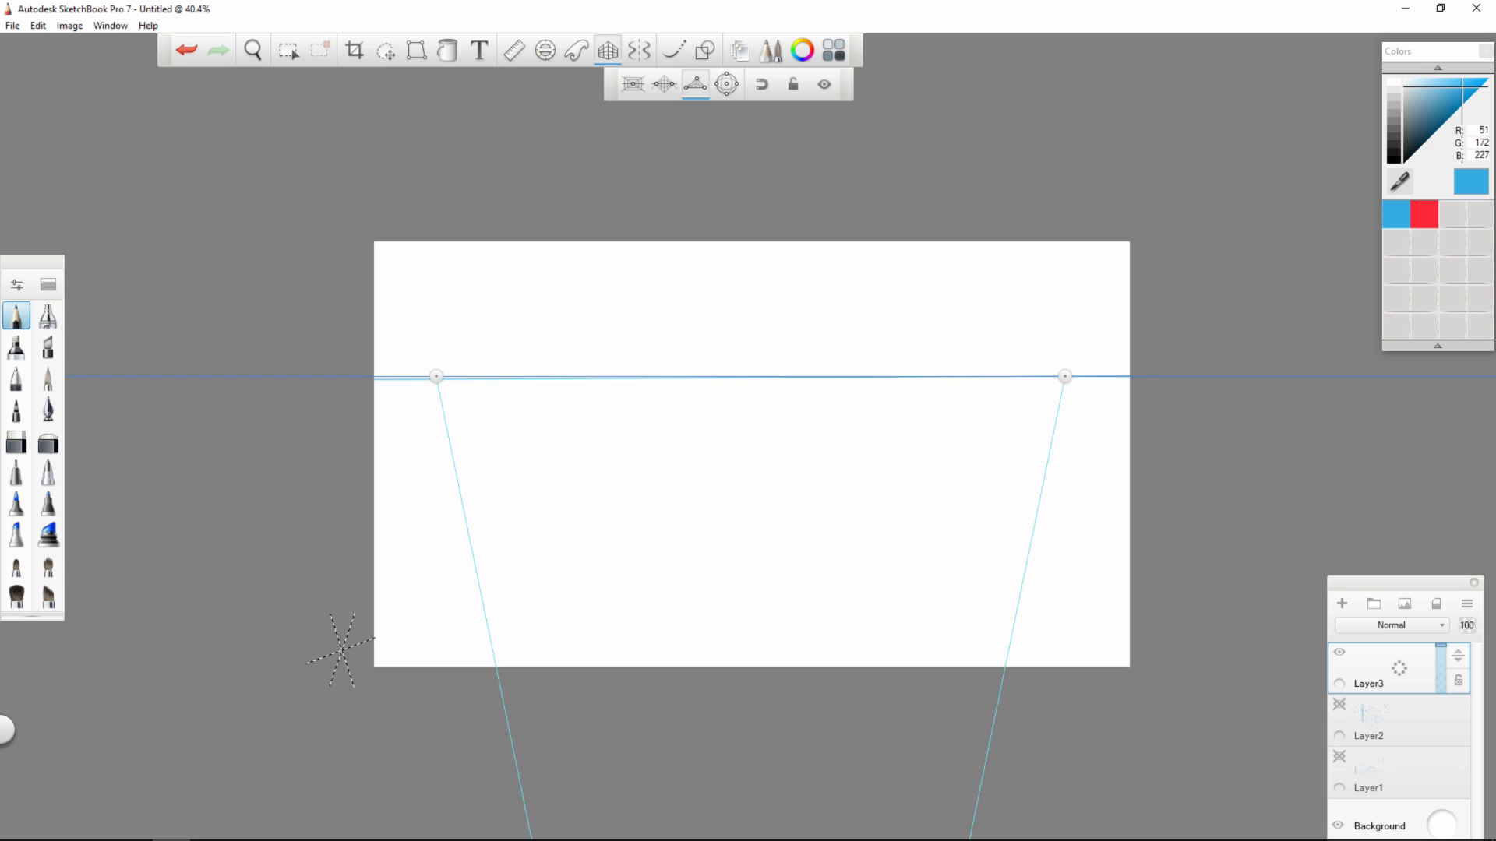
key("ctrl+z")
mouse_move(436, 377)
left_mouse_down()
mouse_move(437, 344)
mouse_move(436, 376)
left_mouse_up()
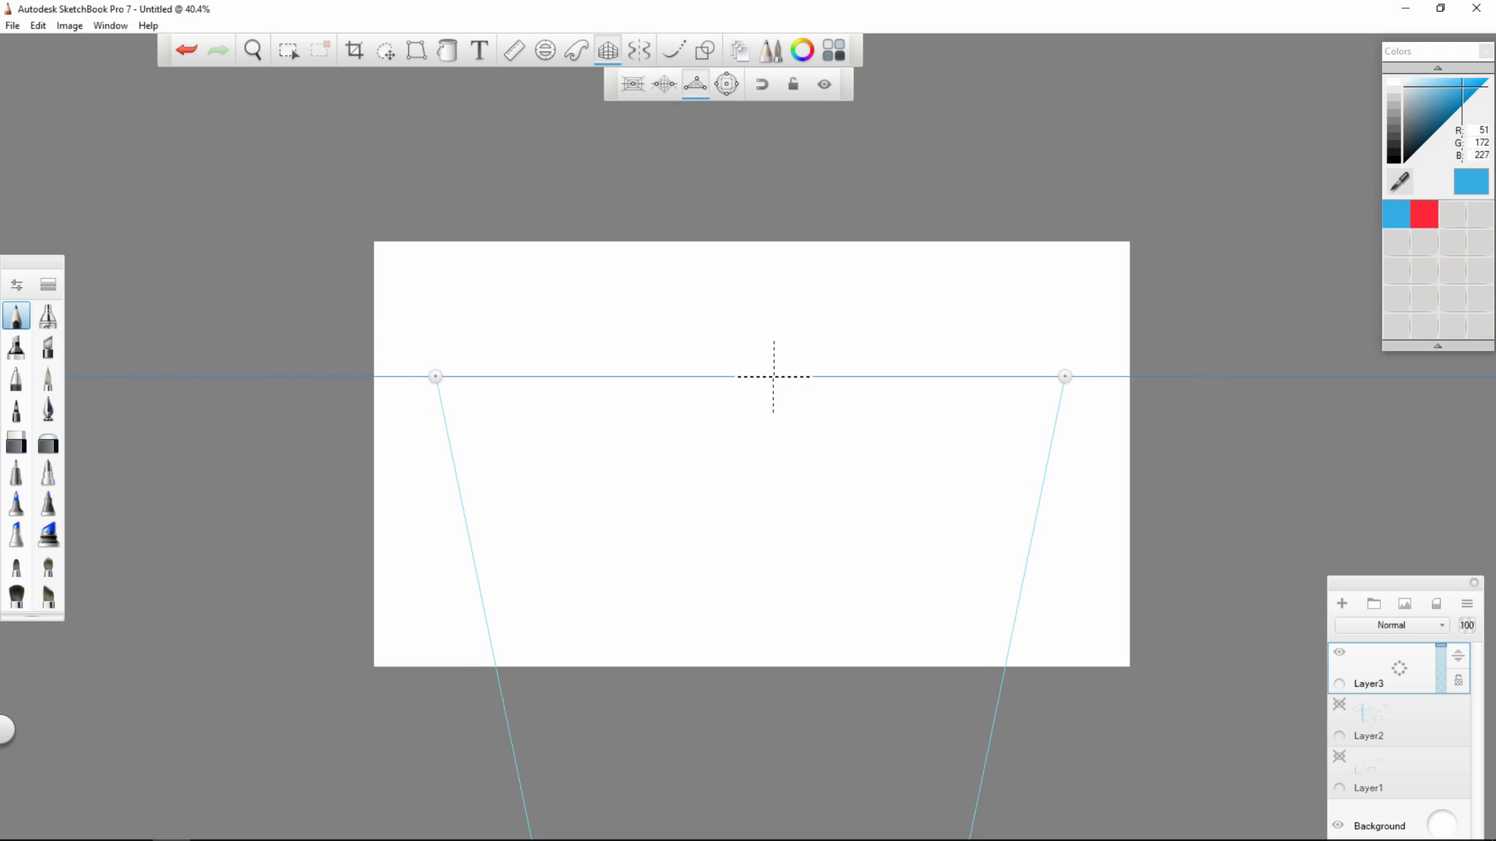
mouse_move(773, 376)
left_mouse_down()
mouse_move(1137, 376)
mouse_move(374, 377)
left_mouse_up()
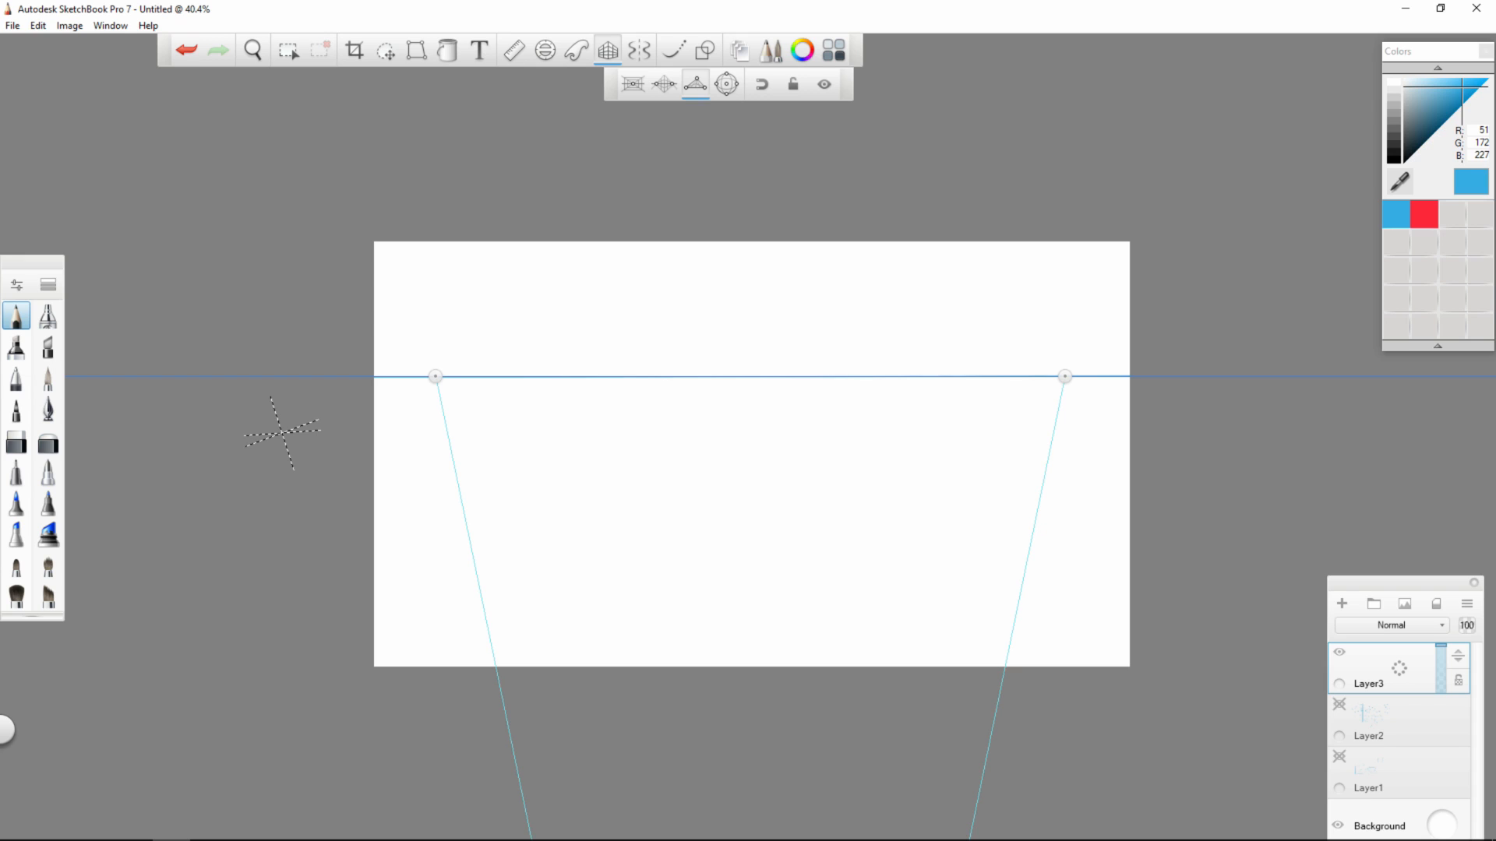
- Draw a tall building's two top edges toward the horizon points and three vertical edges converging on the lower vanishing point
mouse_move(521, 340)
left_mouse_down()
mouse_move(576, 317)
mouse_move(521, 340)
mouse_move(711, 260)
mouse_move(913, 327)
left_mouse_up()
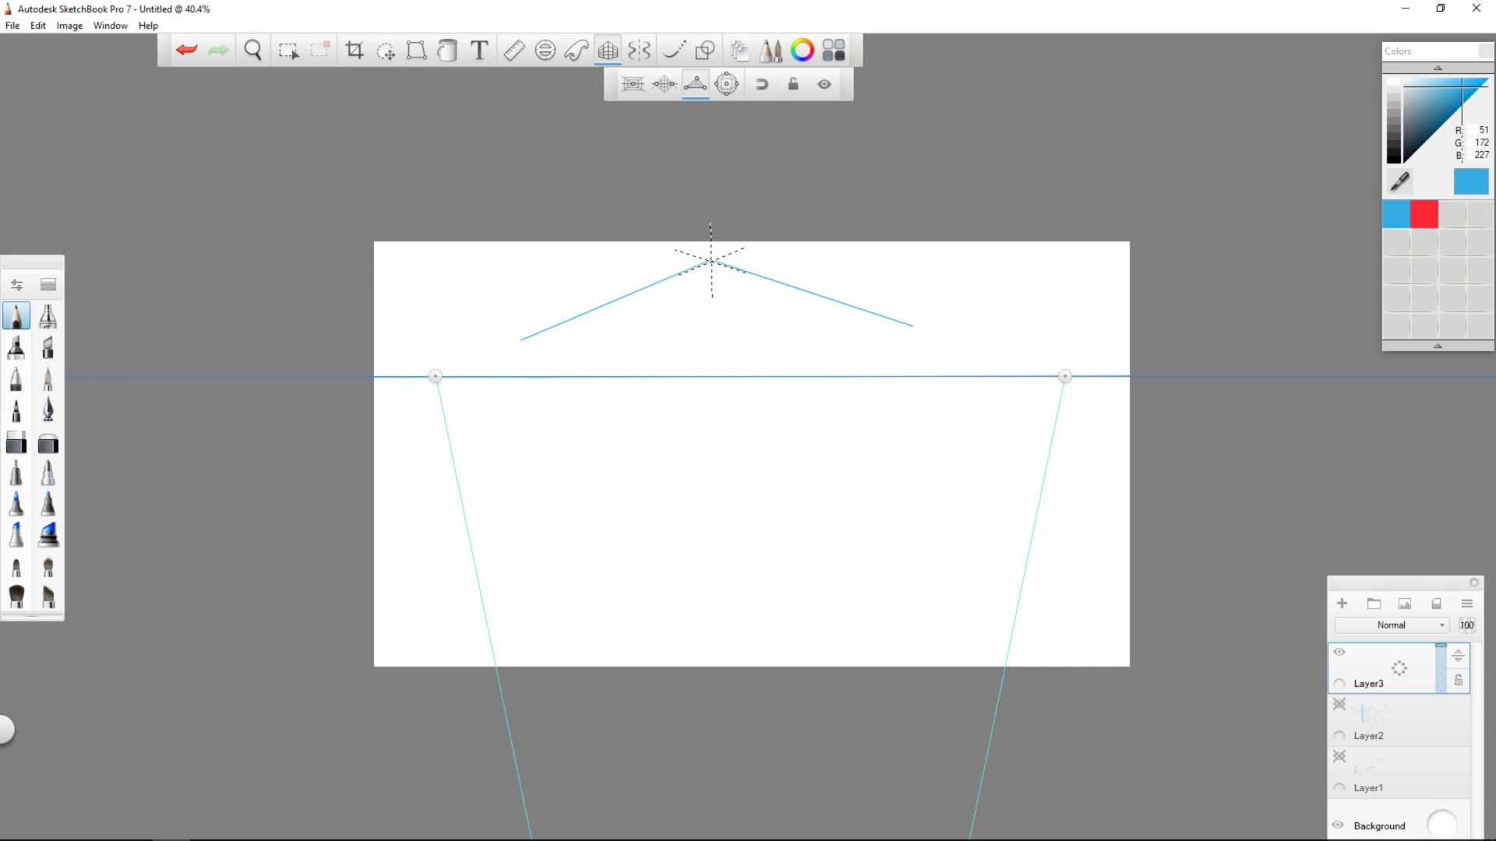
left_click_drag(710, 259, 720, 636)
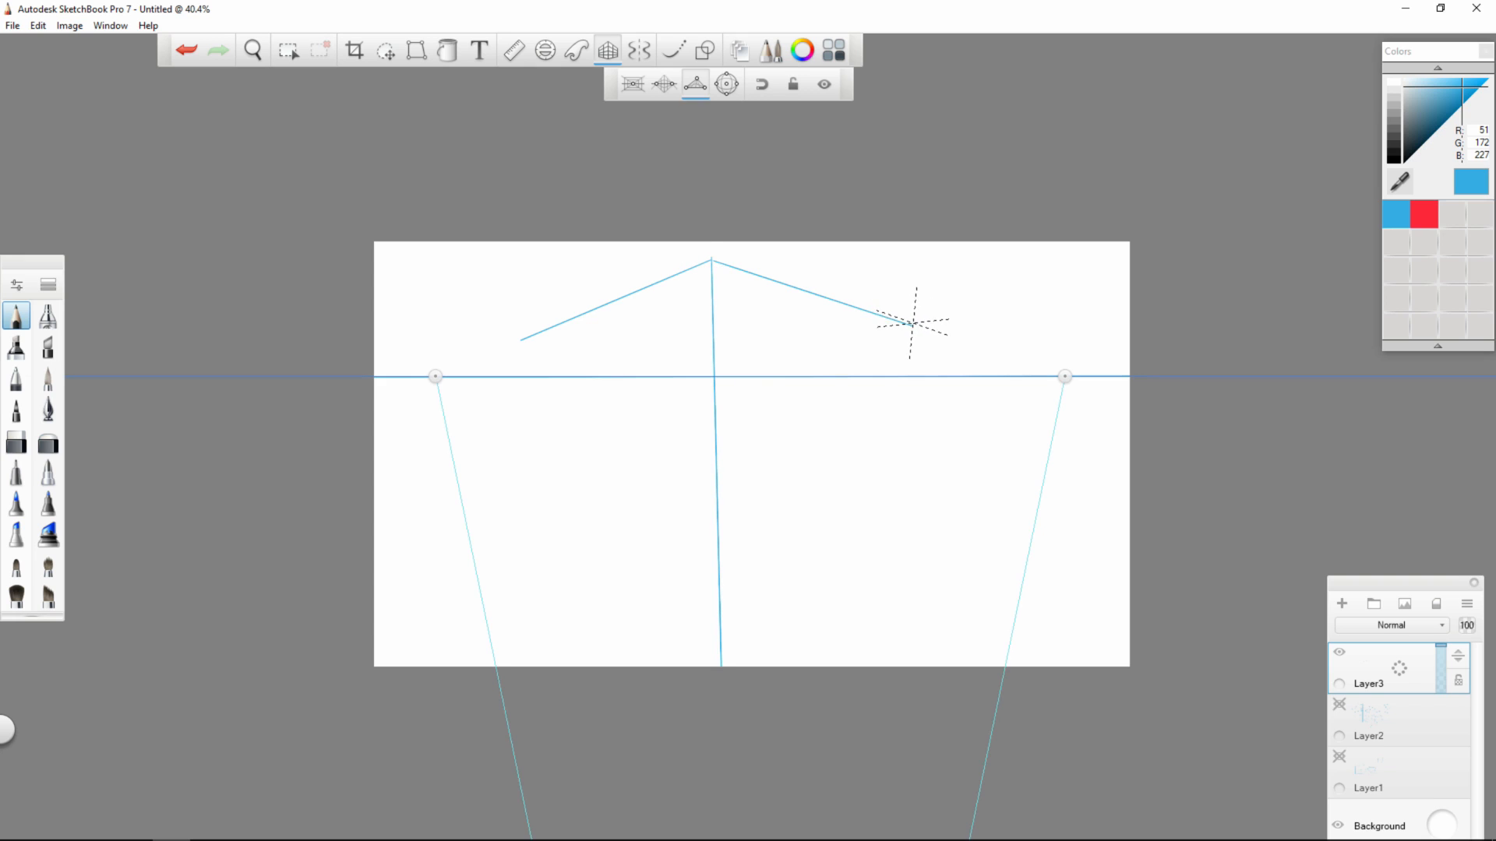
left_click_drag(913, 326, 887, 581)
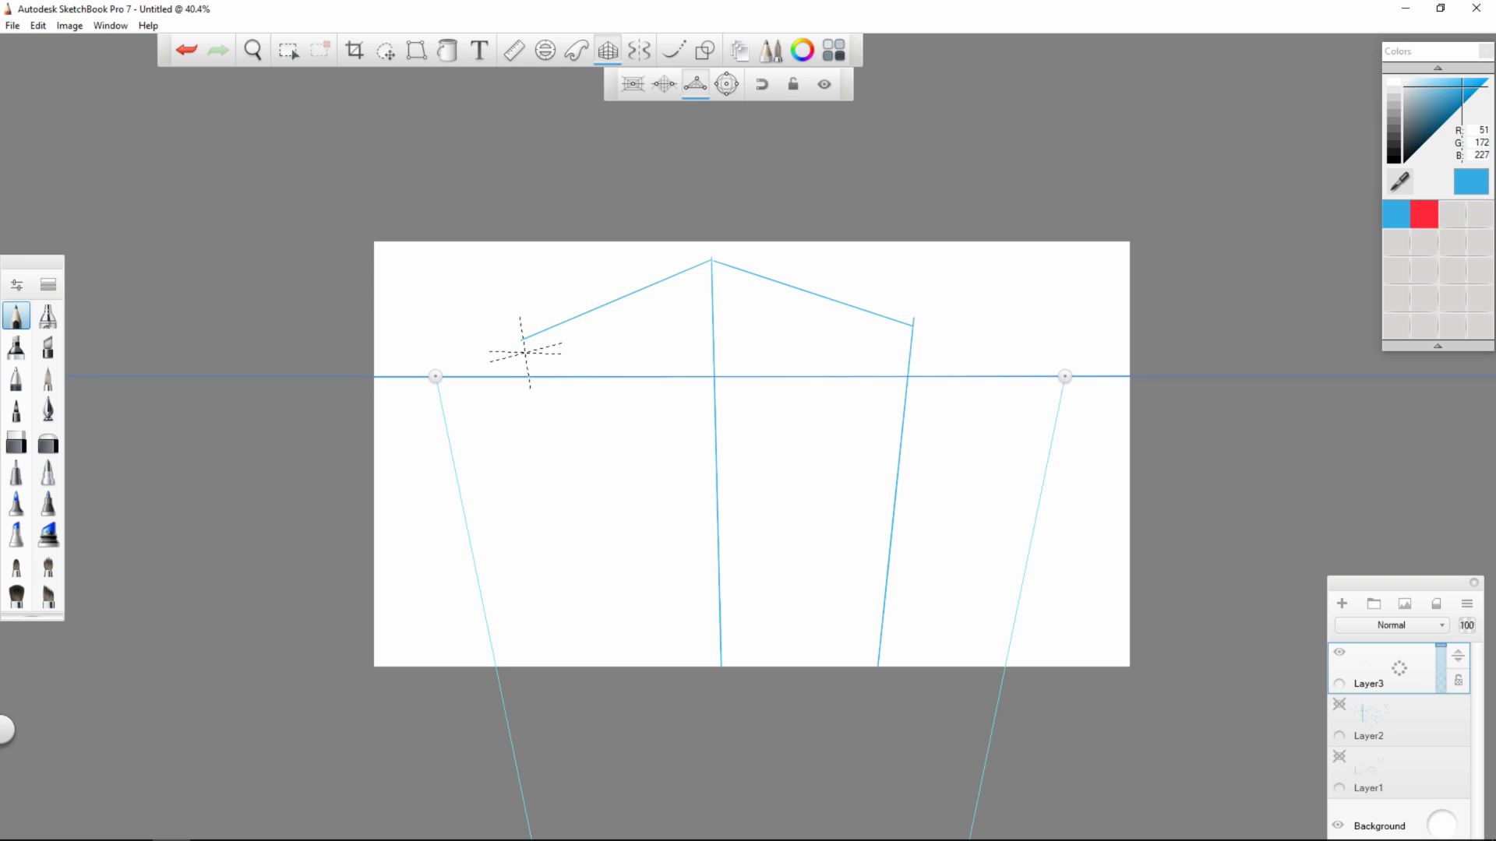
left_click_drag(527, 337, 563, 589)
left_click_drag(573, 654, 576, 674)
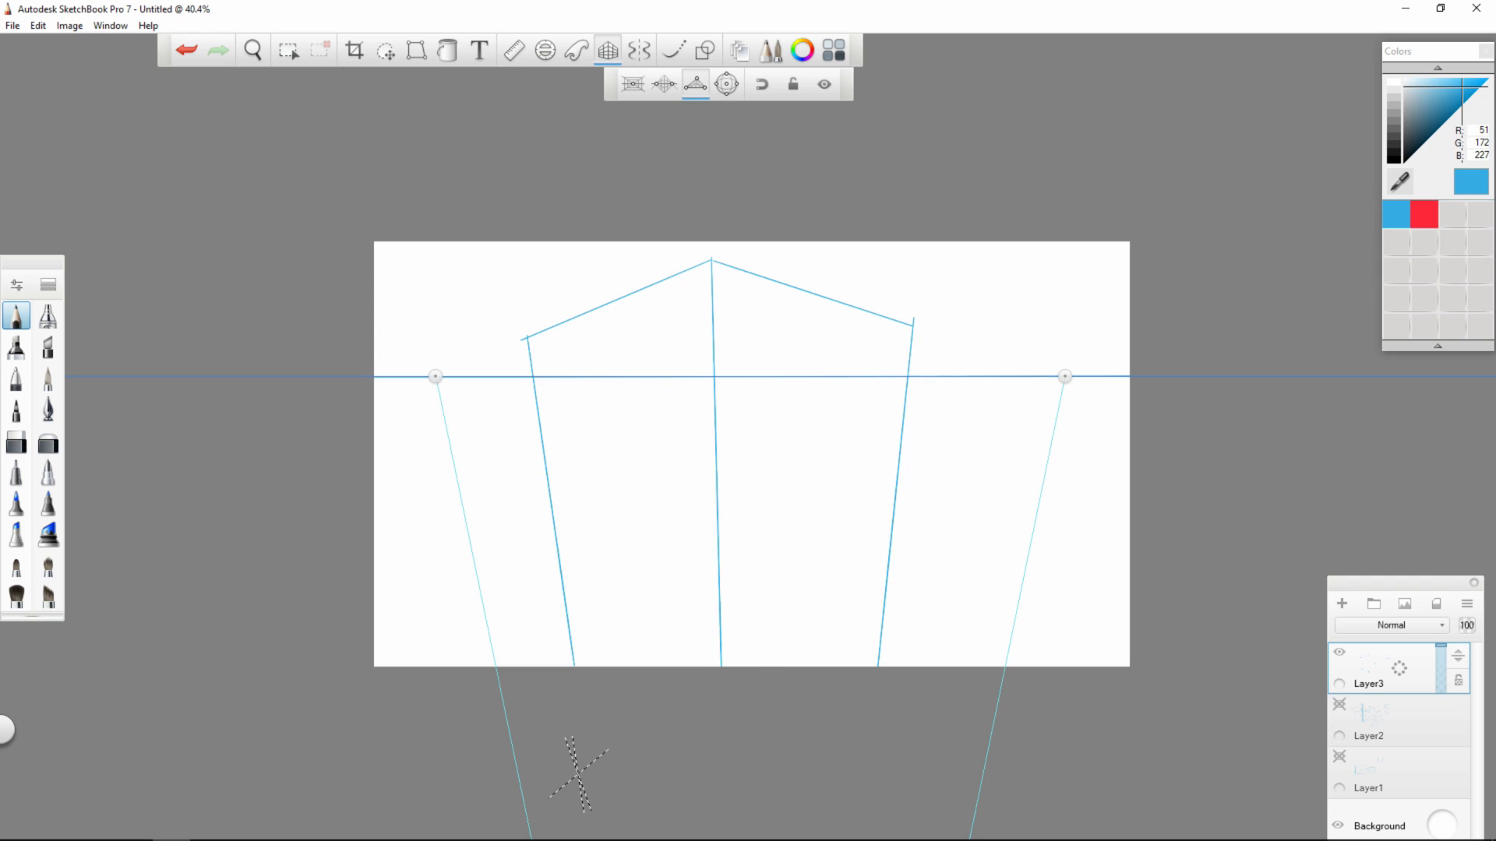
- Outline a four-sided panel in perspective near the top of the building's left face and trim its overshooting left edge
left_click_drag(552, 362, 673, 349)
key("ctrl+z")
left_click_drag(692, 318, 571, 344)
left_click_drag(692, 318, 698, 471)
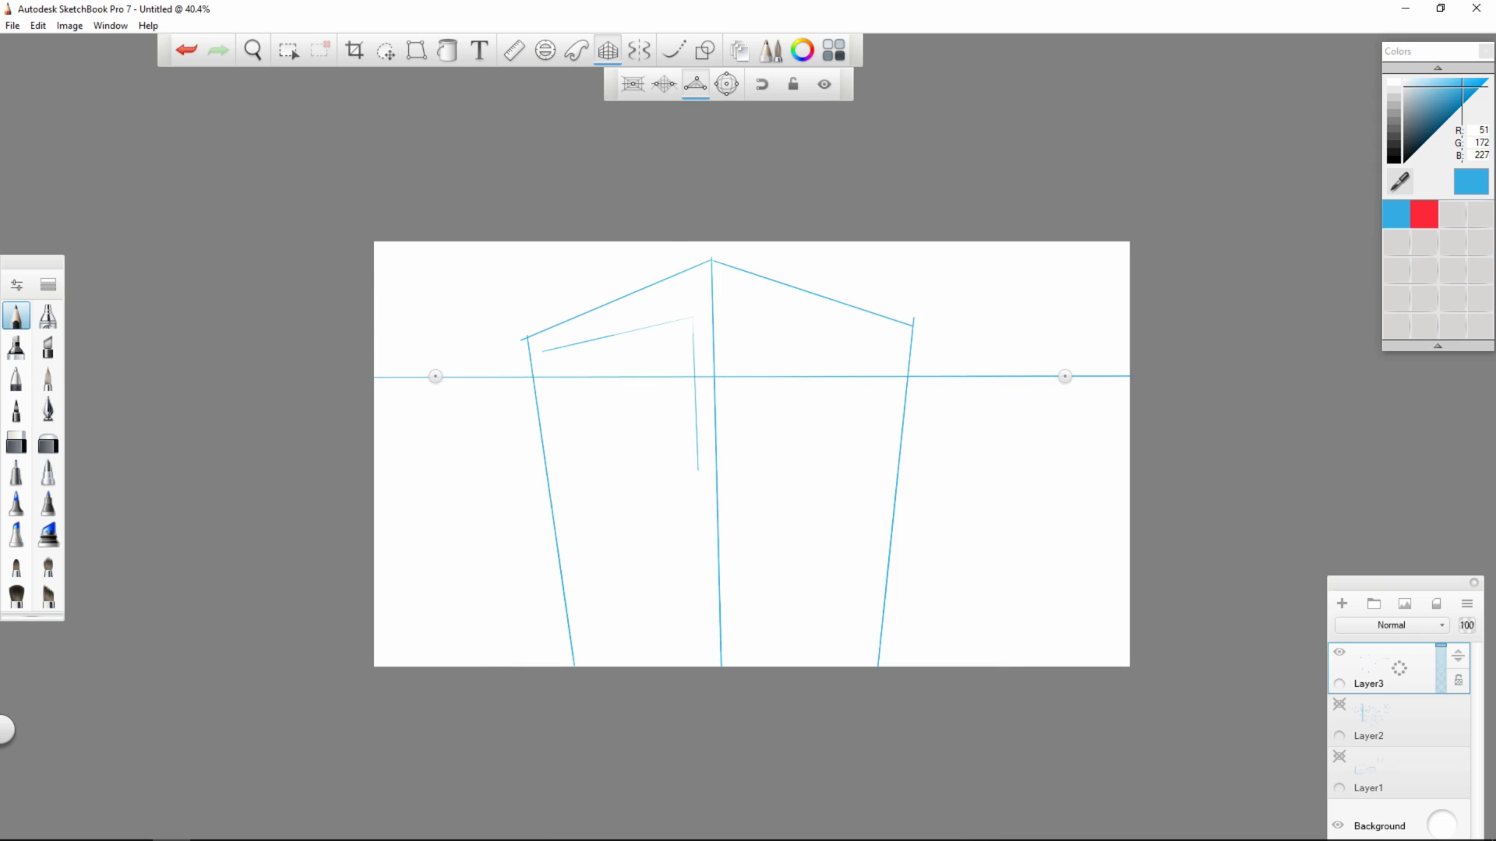
left_click_drag(543, 351, 558, 471)
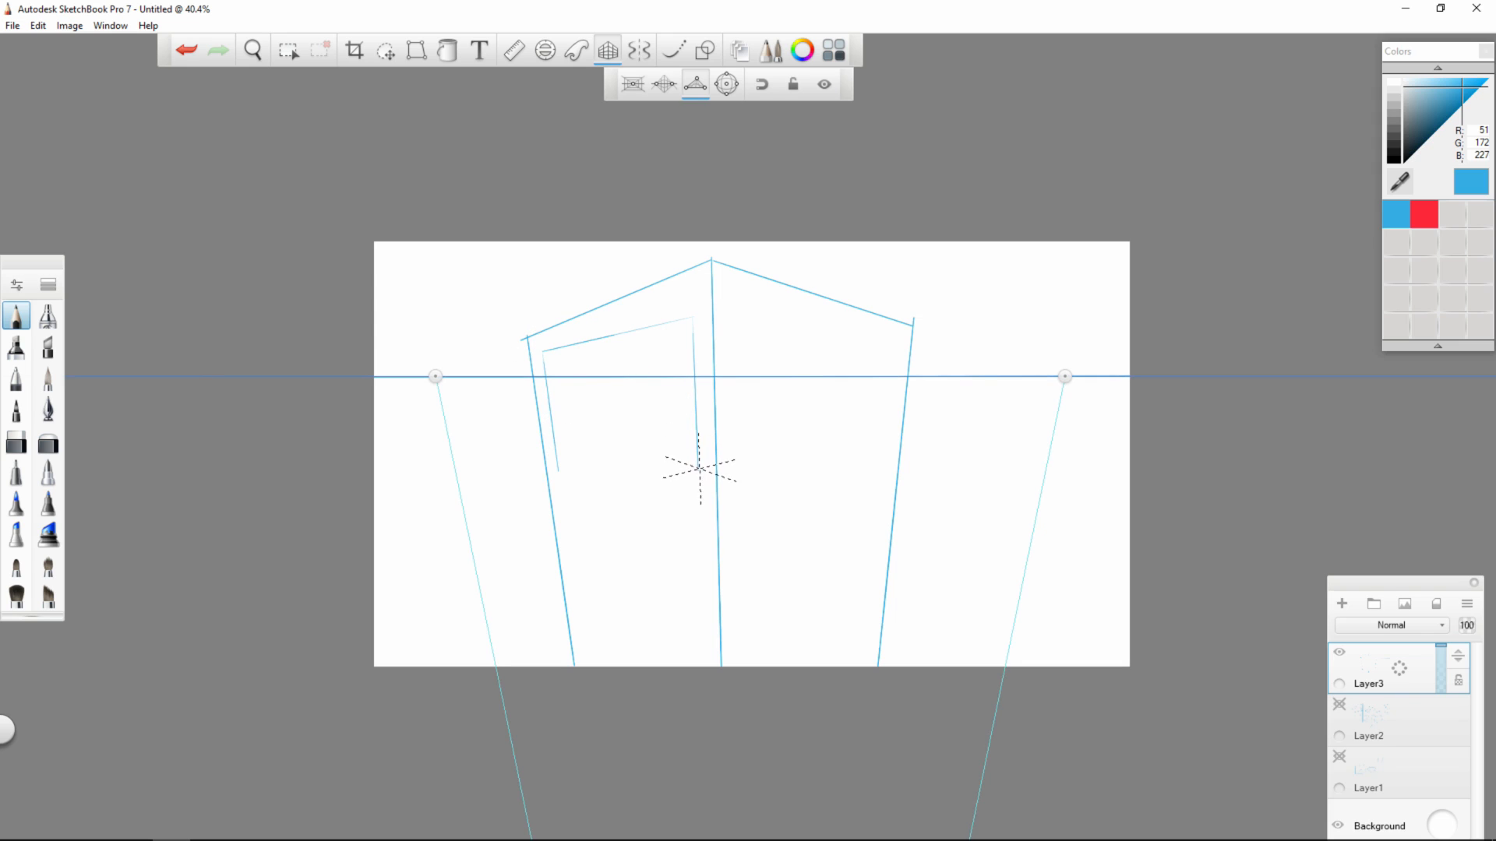
left_click_drag(701, 467, 608, 437)
left_click_drag(586, 429, 551, 418)
left_click_drag(552, 437, 562, 491)
- Draw both straight diagonals across the panel and a perspective vertical through their crossing point
left_click(705, 50)
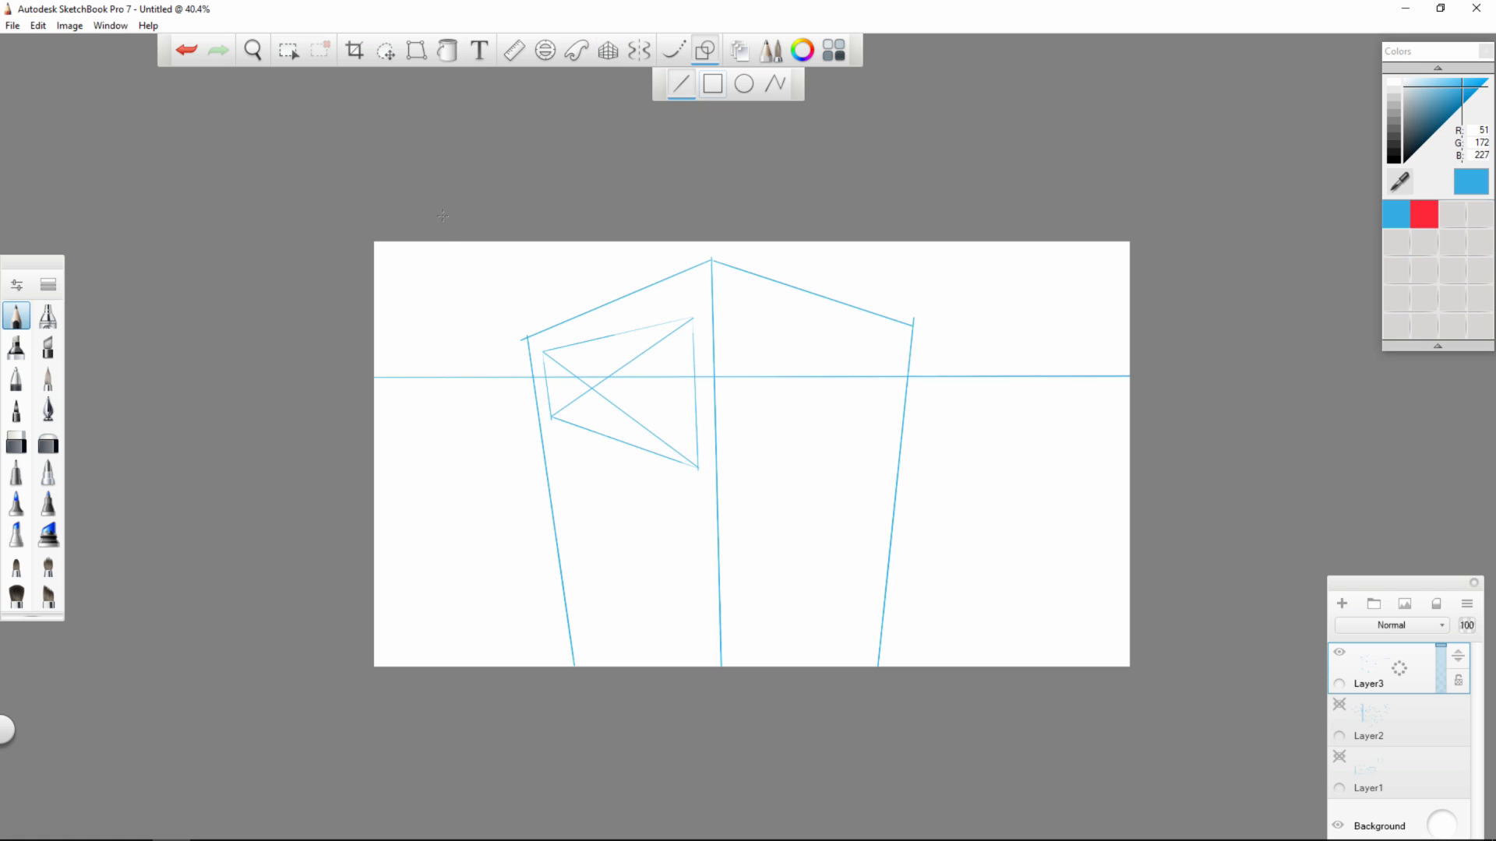
left_click(608, 49)
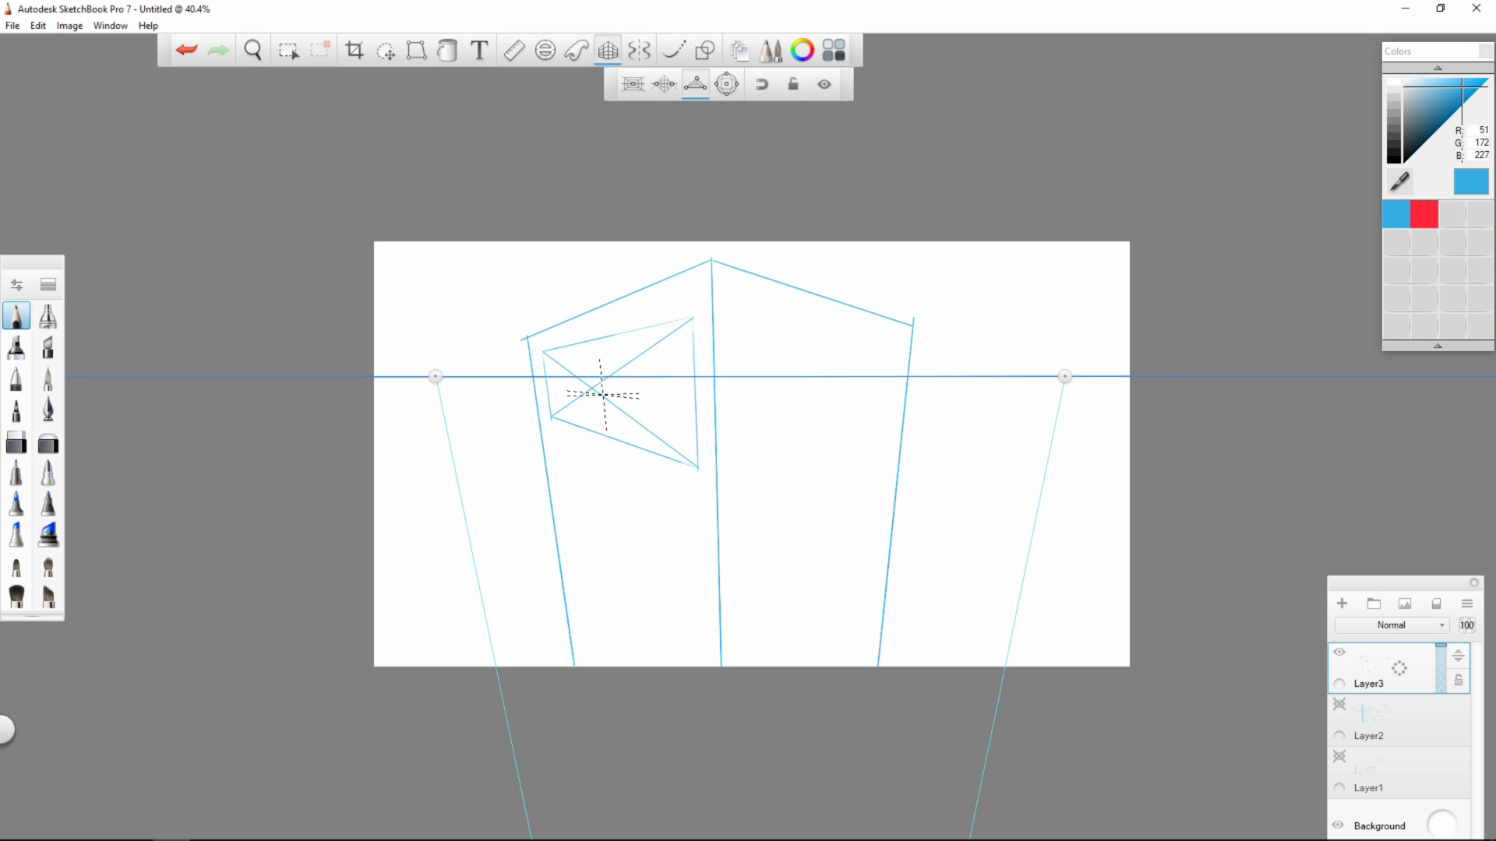
left_click_drag(593, 392, 596, 433)
- Draw crossing diagonals in both halves of the panel and add a perspective vertical through the larger half's crossing point
key("l")
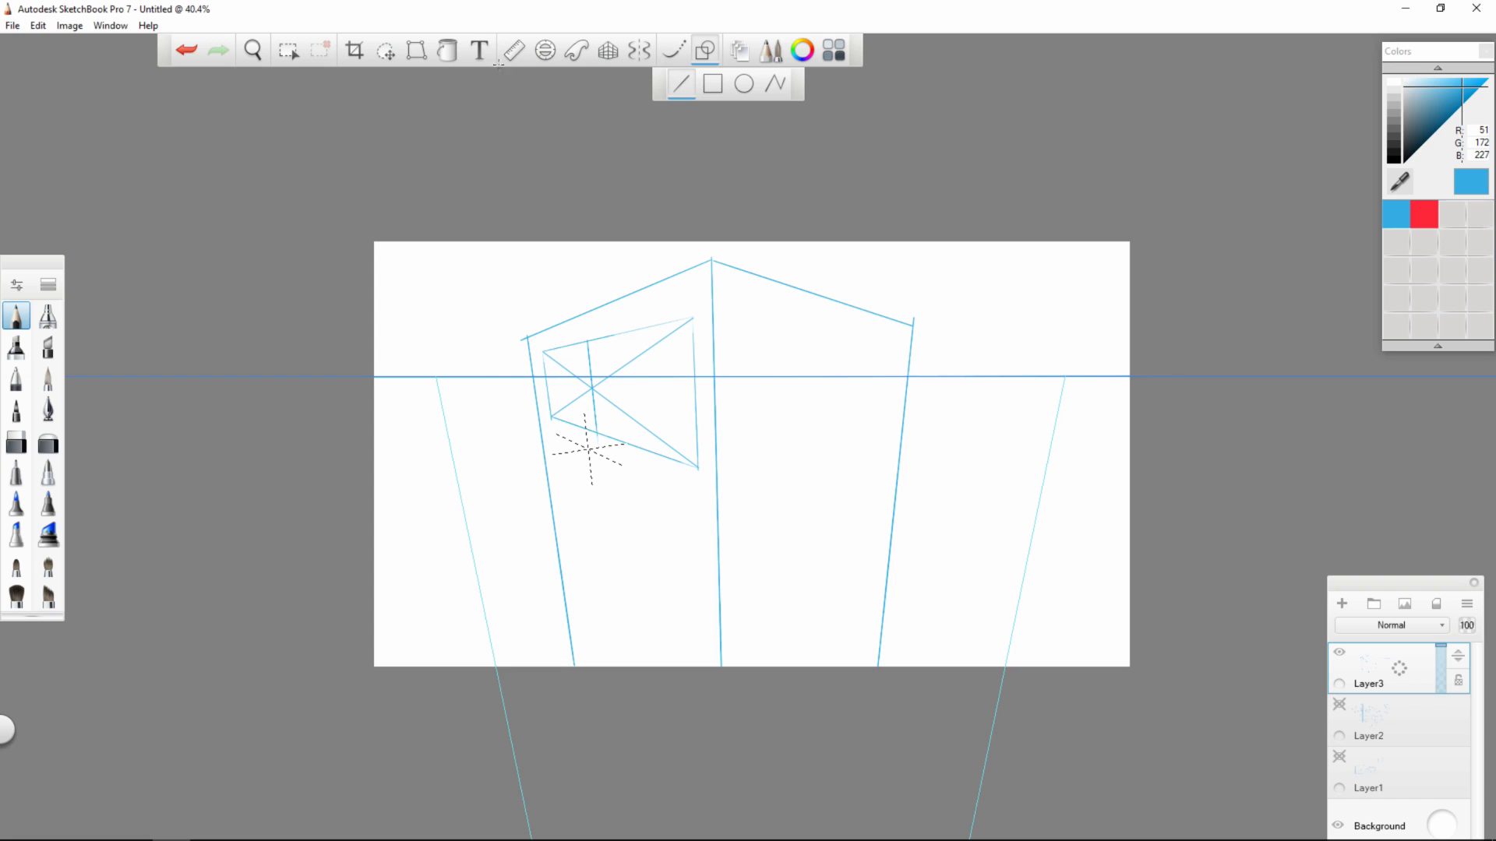
left_click(608, 50)
left_click(608, 51)
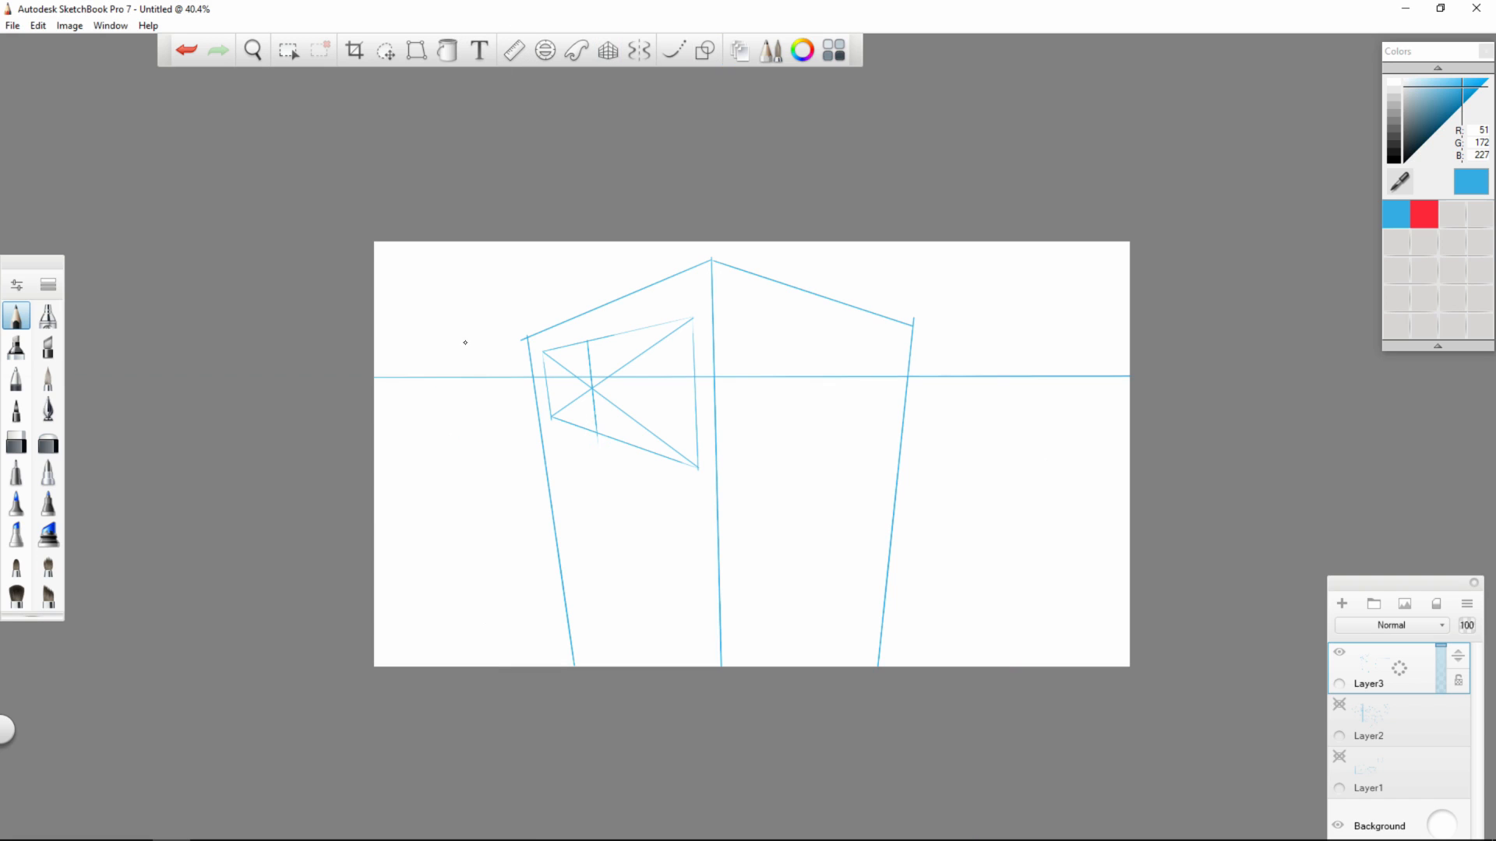
left_click_drag(598, 437, 688, 317)
key("ctrl+z")
left_click(704, 51)
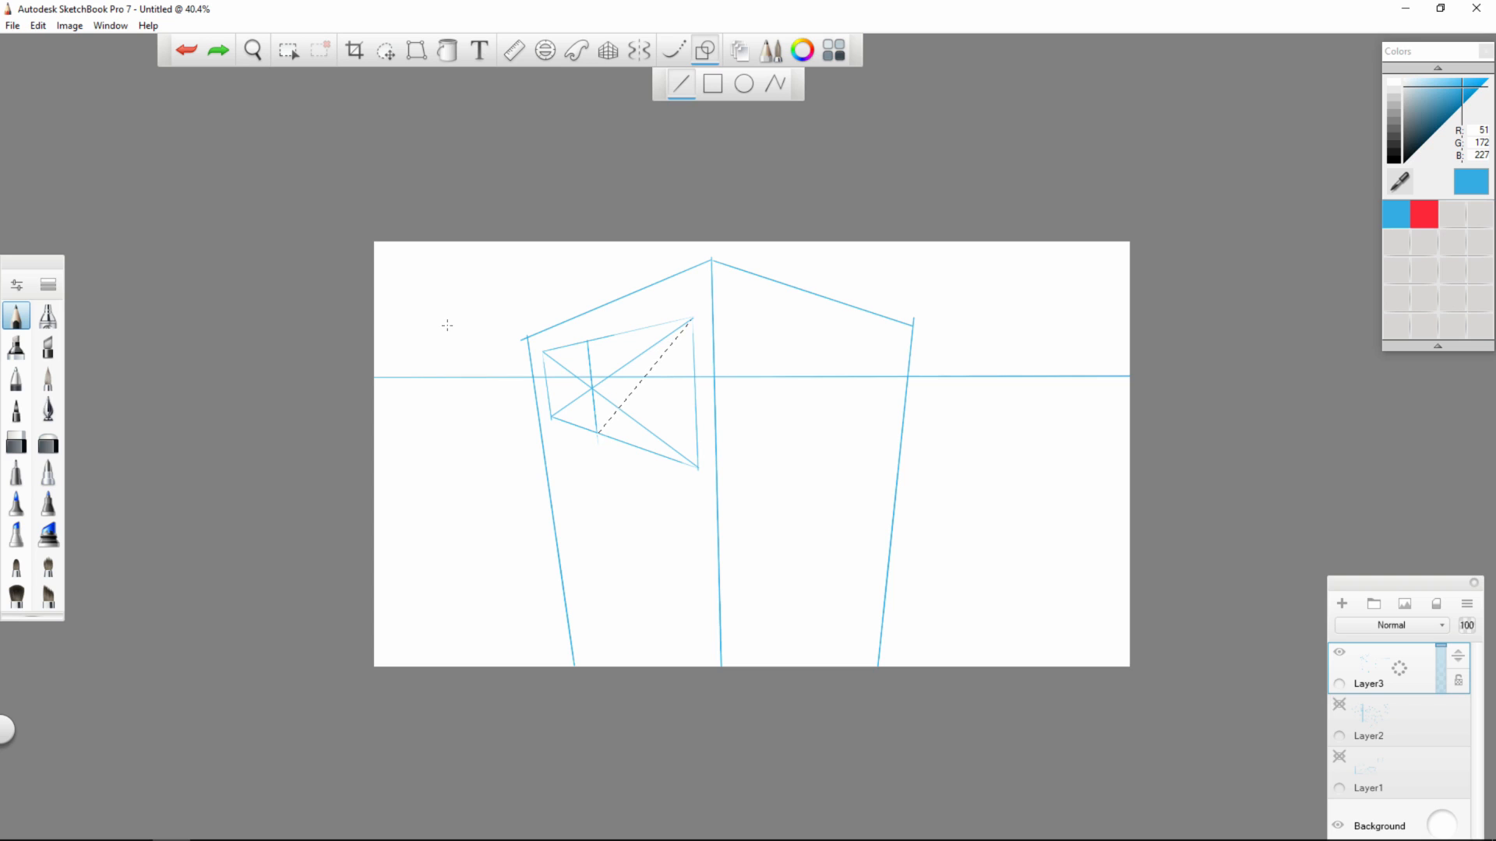
key("ctrl+y")
left_click_drag(598, 352, 694, 469)
left_click(608, 51)
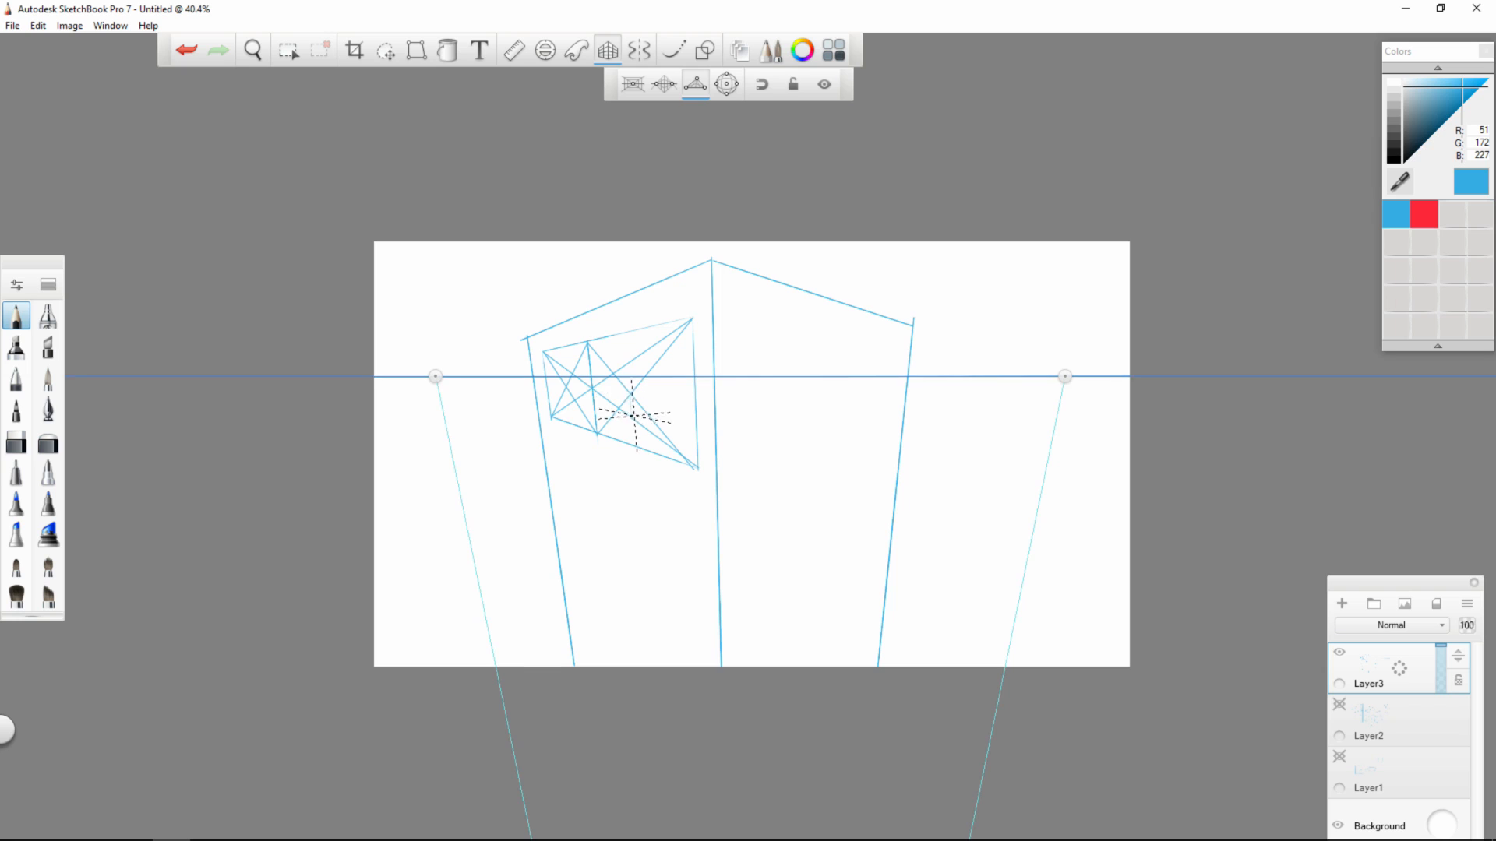
left_click_drag(627, 334, 634, 438)
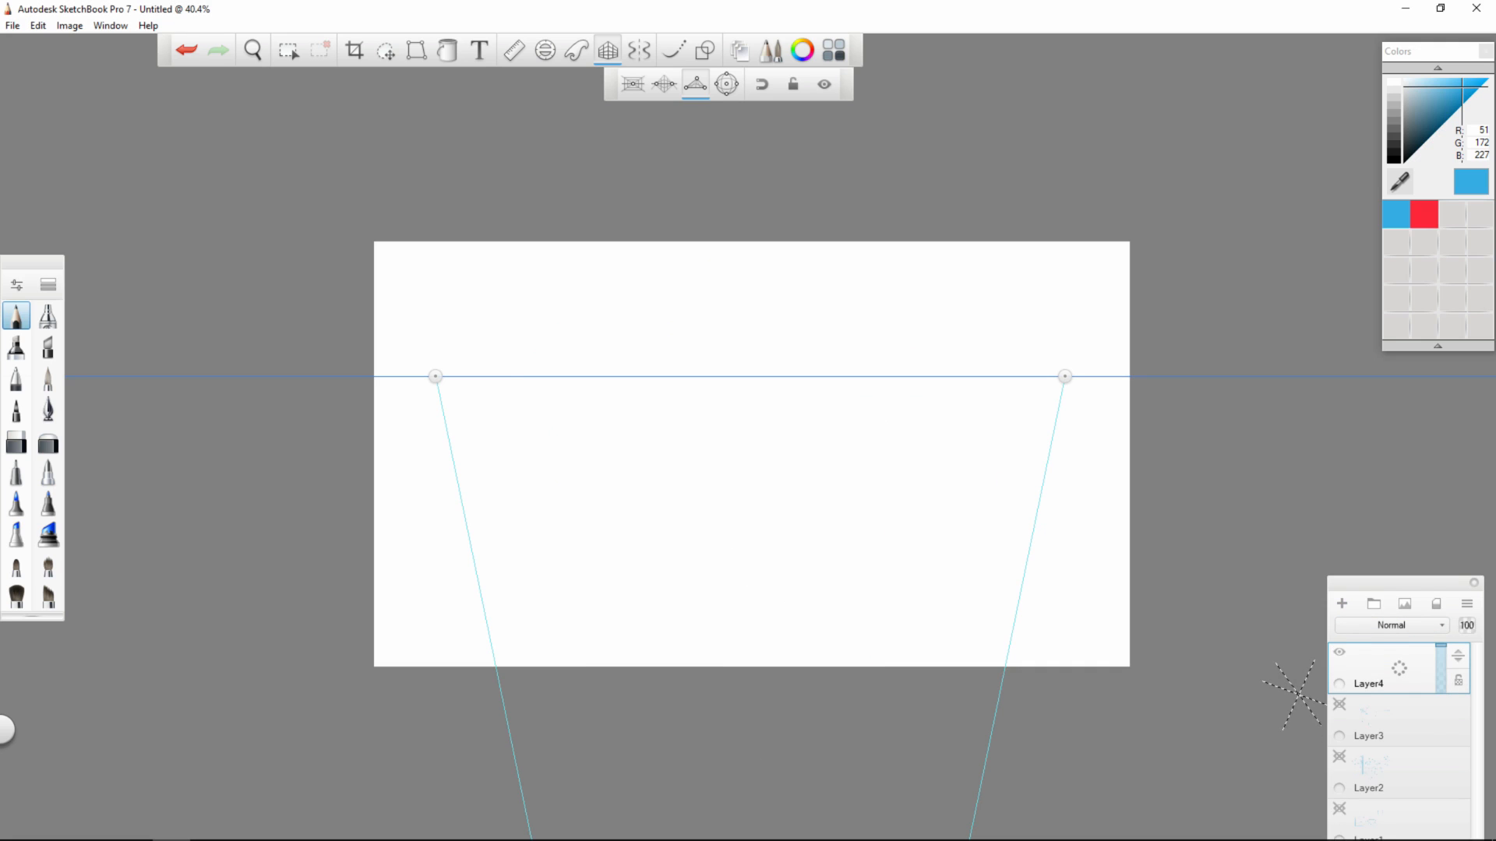
- On the new empty layer, raise the lower vanishing point to just below the canvas's bottom edge
key("space")
left_click_drag(967, 472, 739, 483)
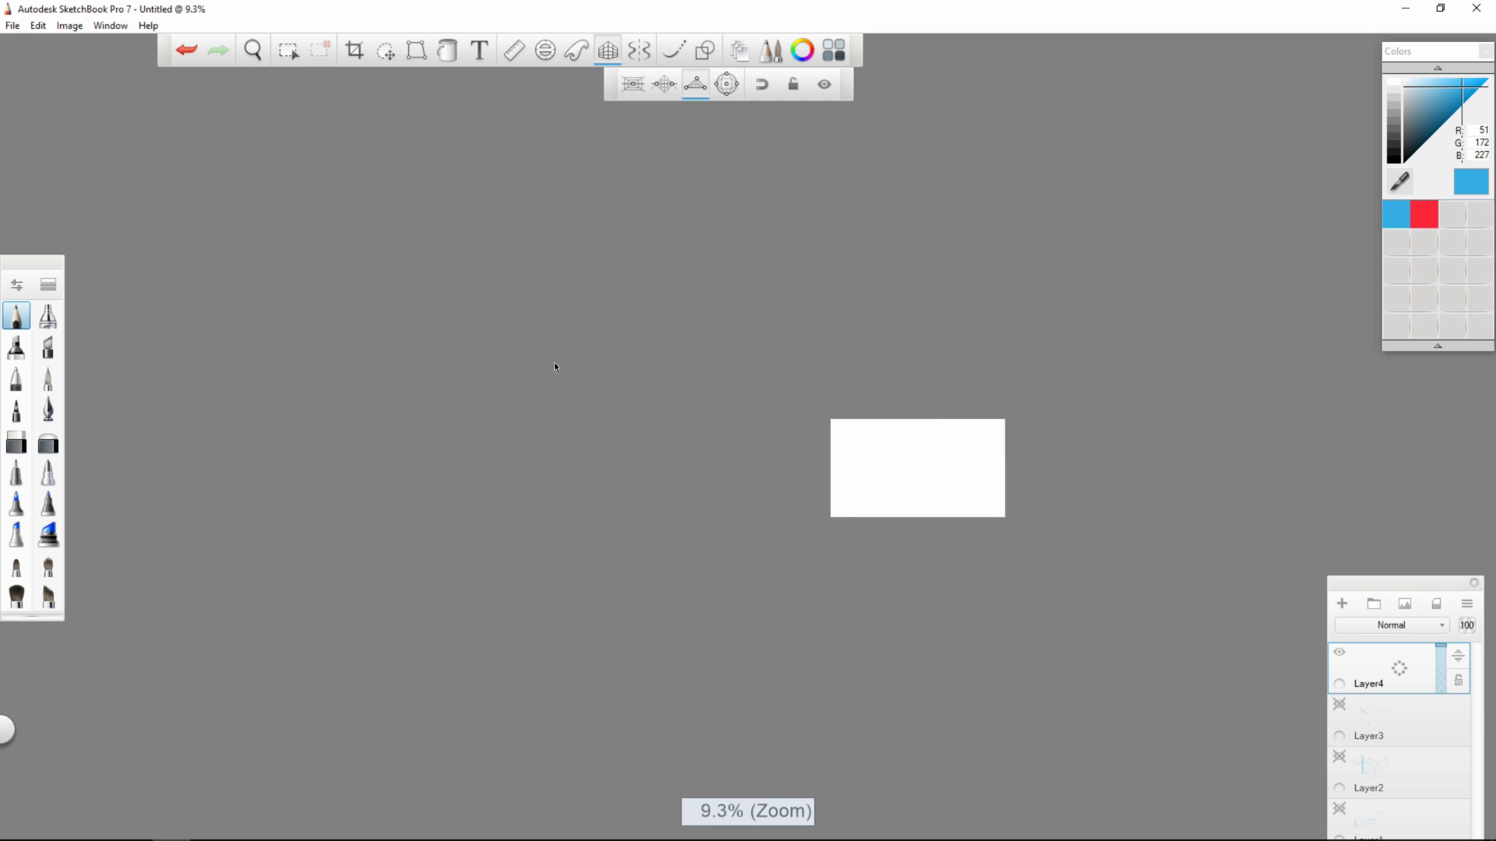
left_click_drag(917, 802, 917, 520)
key("space")
left_click_drag(948, 442, 973, 441)
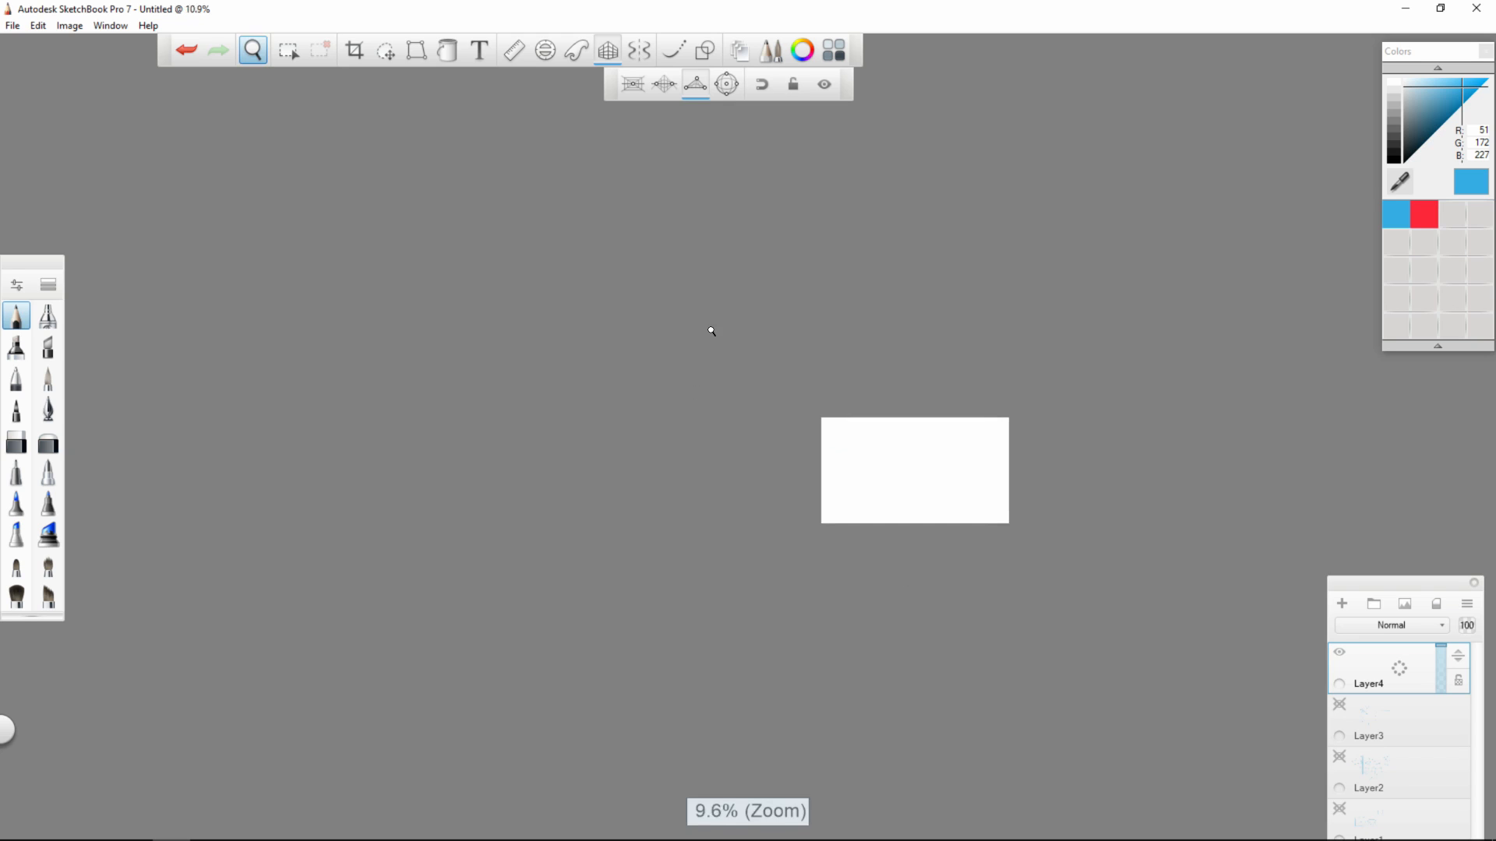
left_click_drag(711, 331, 868, 331)
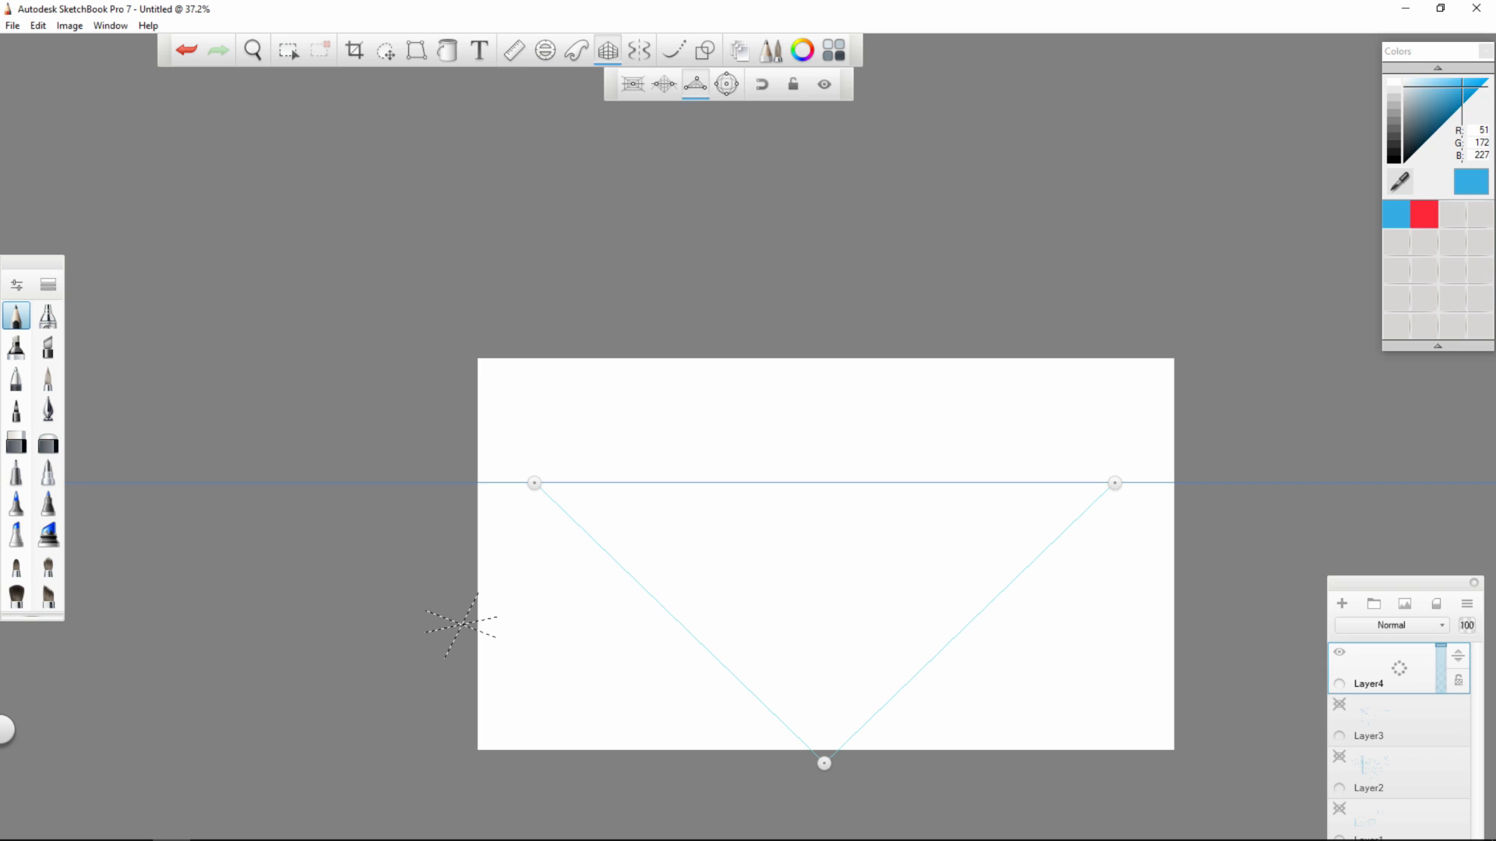
- Draw the horizon line and a box's top face just beneath it, using two lines toward each horizon vanishing point
key("space")
mouse_move(910, 543)
left_mouse_down()
mouse_move(938, 544)
mouse_move(900, 525)
left_mouse_up()
left_click_drag(704, 442, 652, 380)
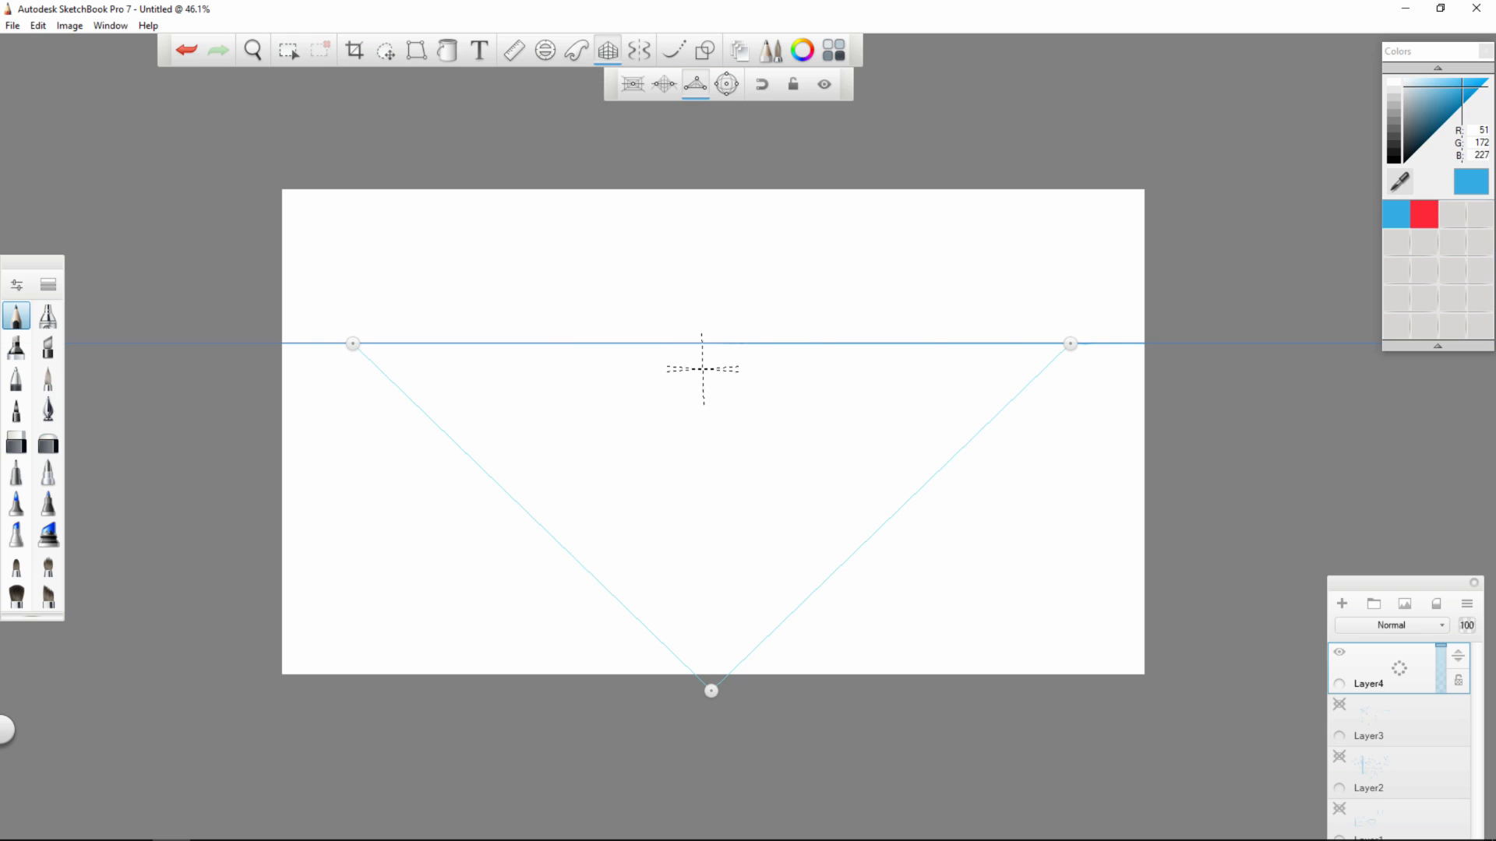
left_click_drag(554, 411, 1022, 350)
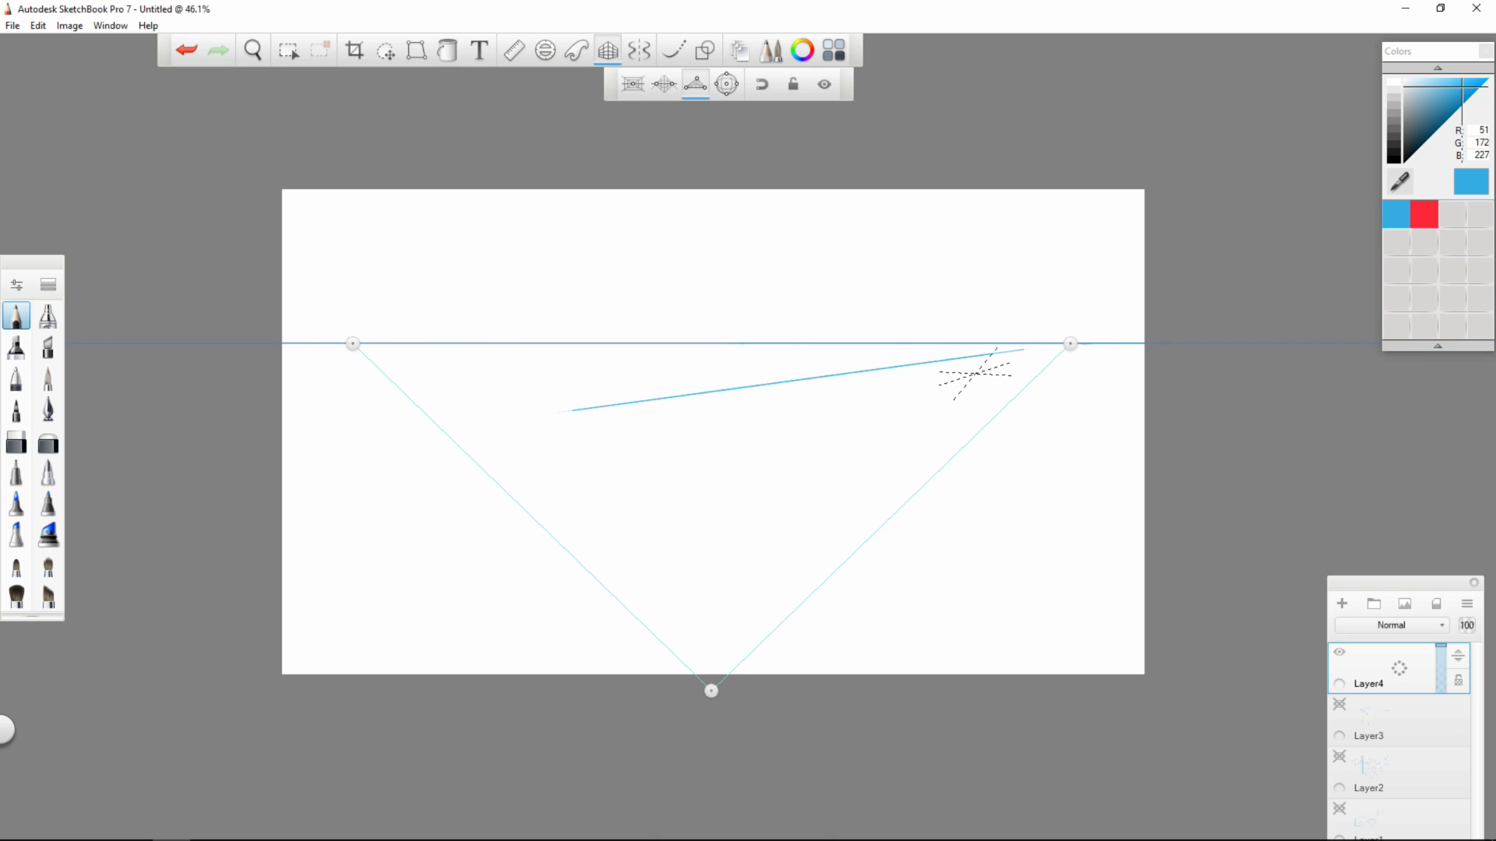
left_click_drag(976, 373, 407, 345)
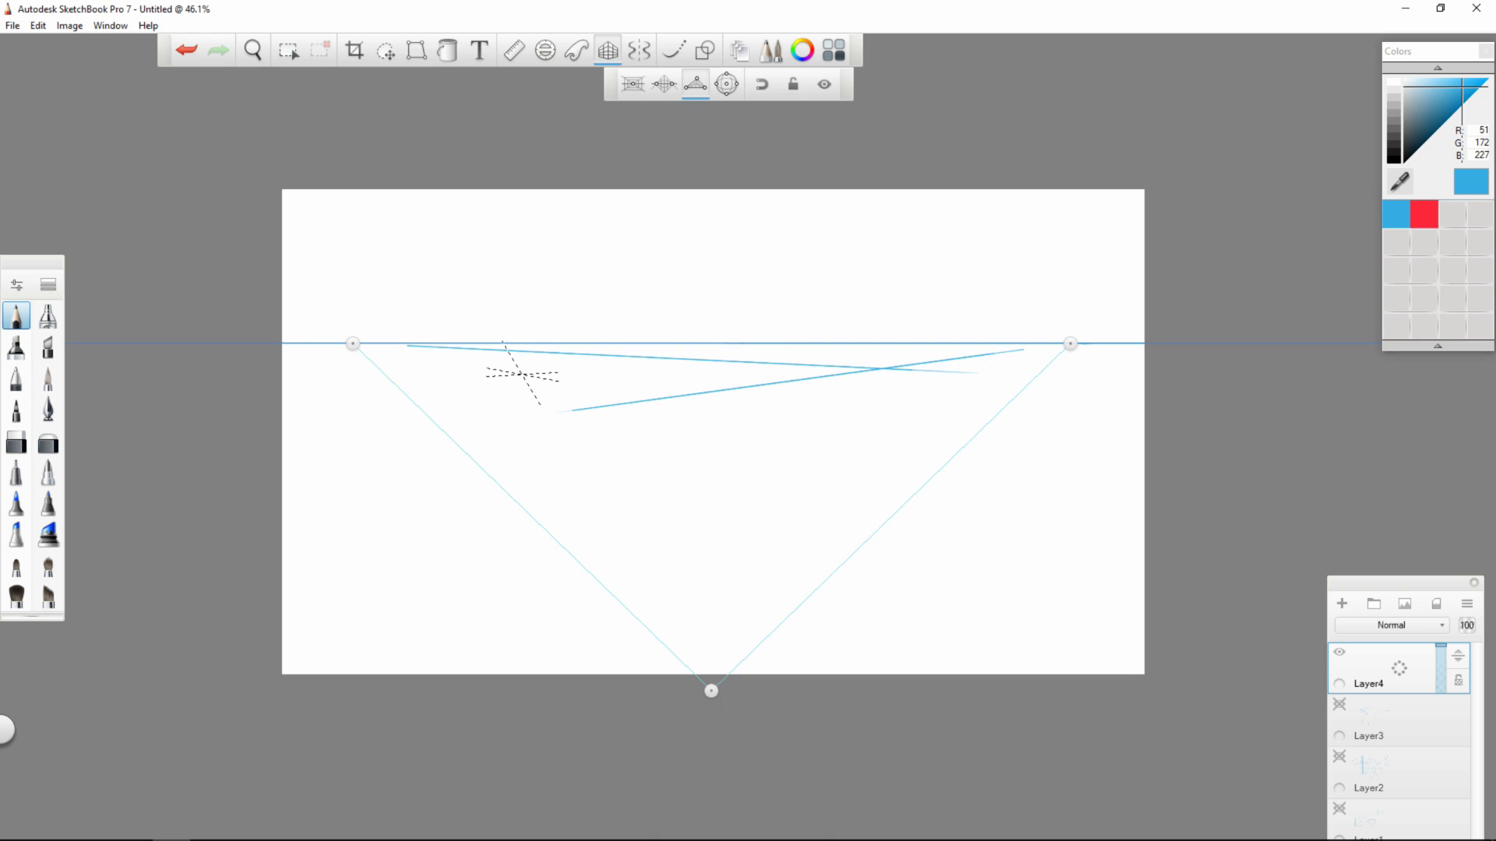
left_click_drag(520, 373, 1012, 346)
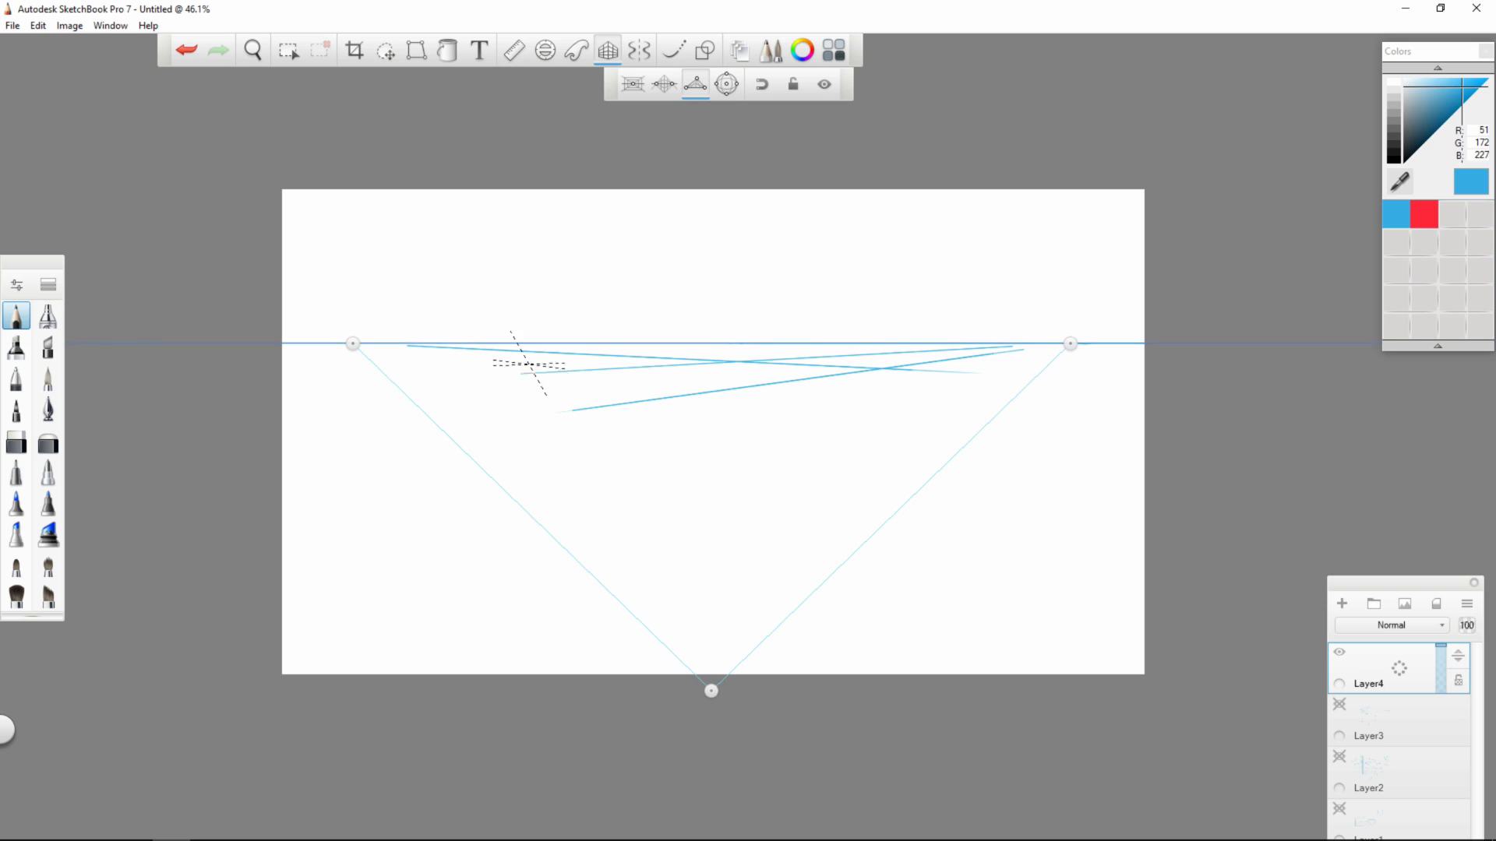
left_click_drag(561, 353, 865, 370)
key("ctrl+z")
left_click_drag(597, 387, 691, 403)
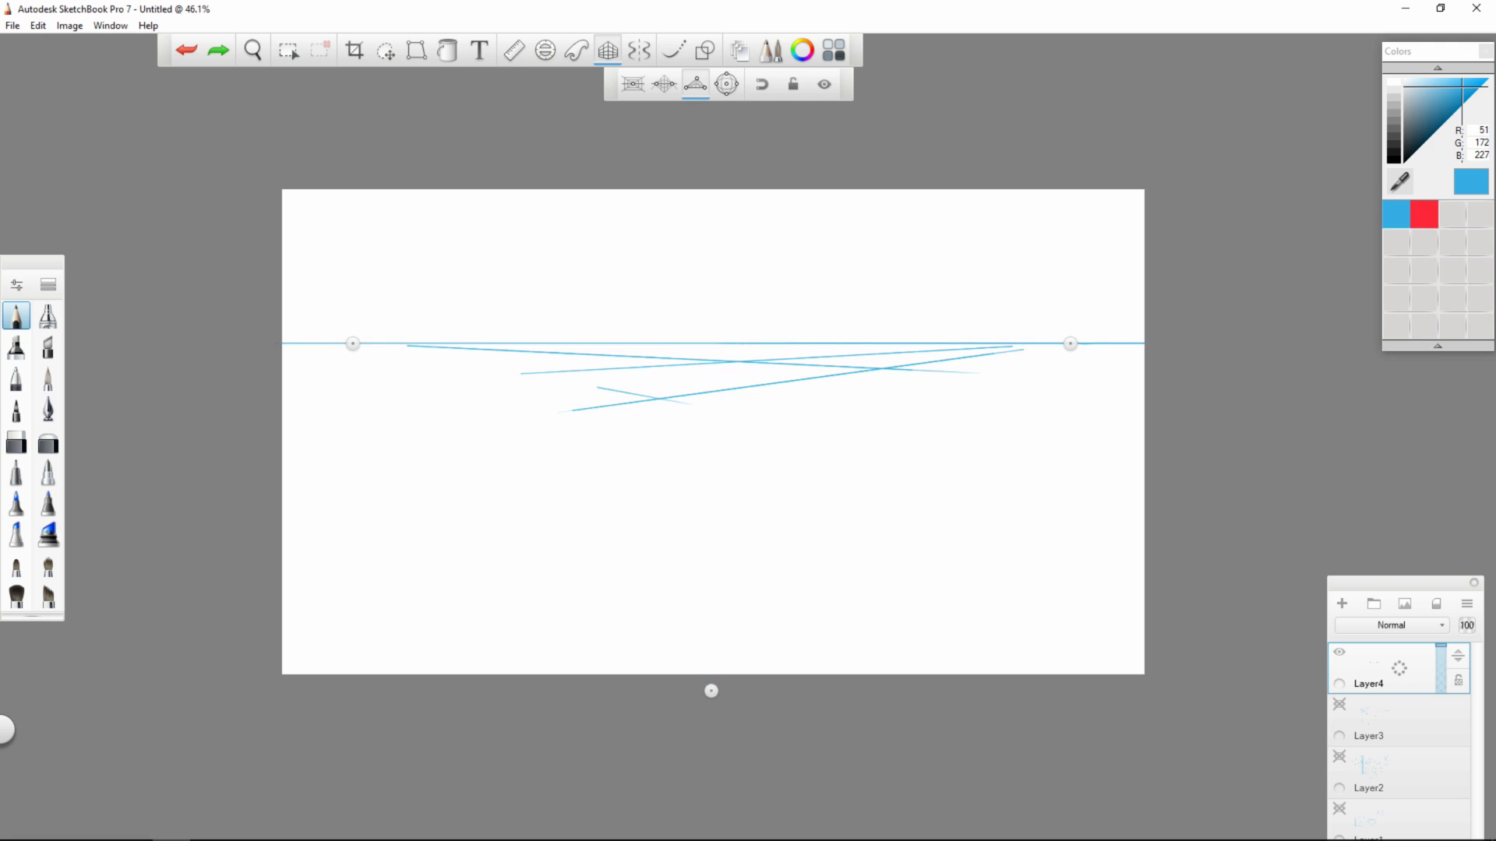
left_click_drag(597, 387, 463, 363)
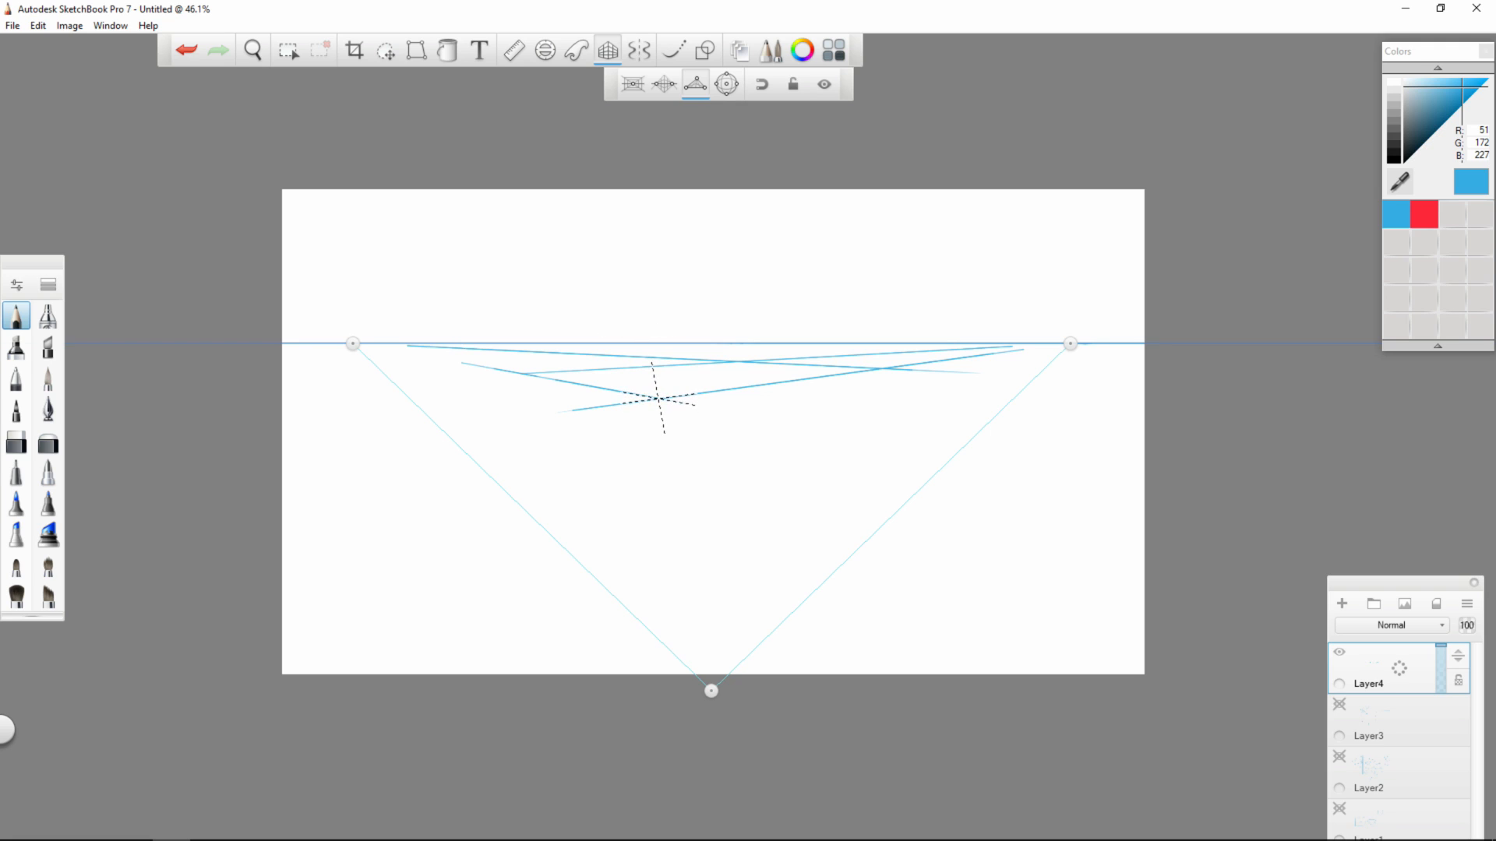
- Draw the box's three vertical edges converging on the lower vanishing point and close its base with two edges from the front corner
left_click_drag(661, 399, 695, 598)
left_click_drag(880, 368, 797, 529)
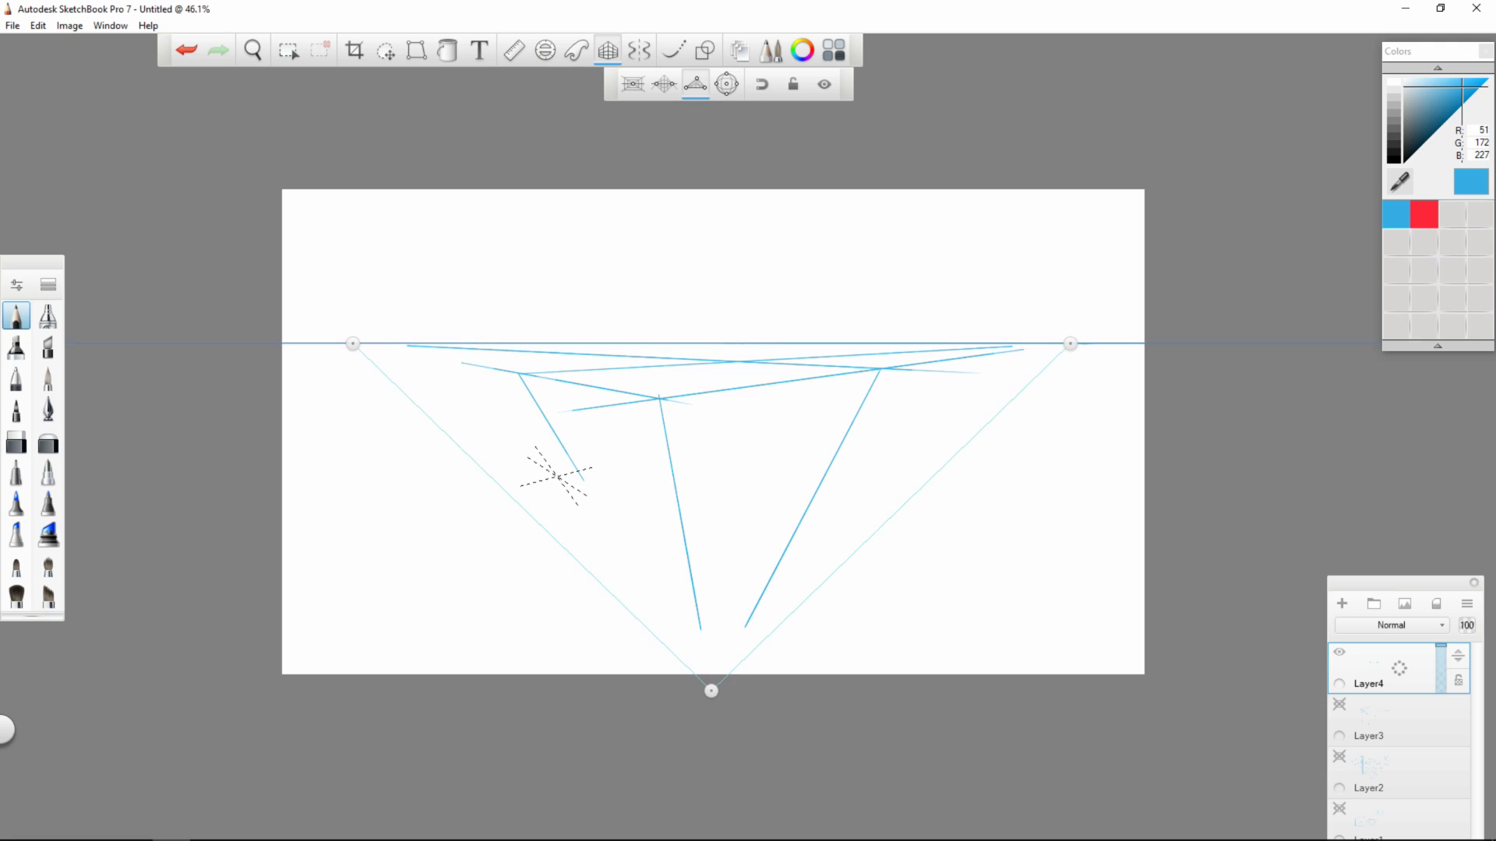
key("ctrl+z")
left_click_drag(621, 536, 524, 373)
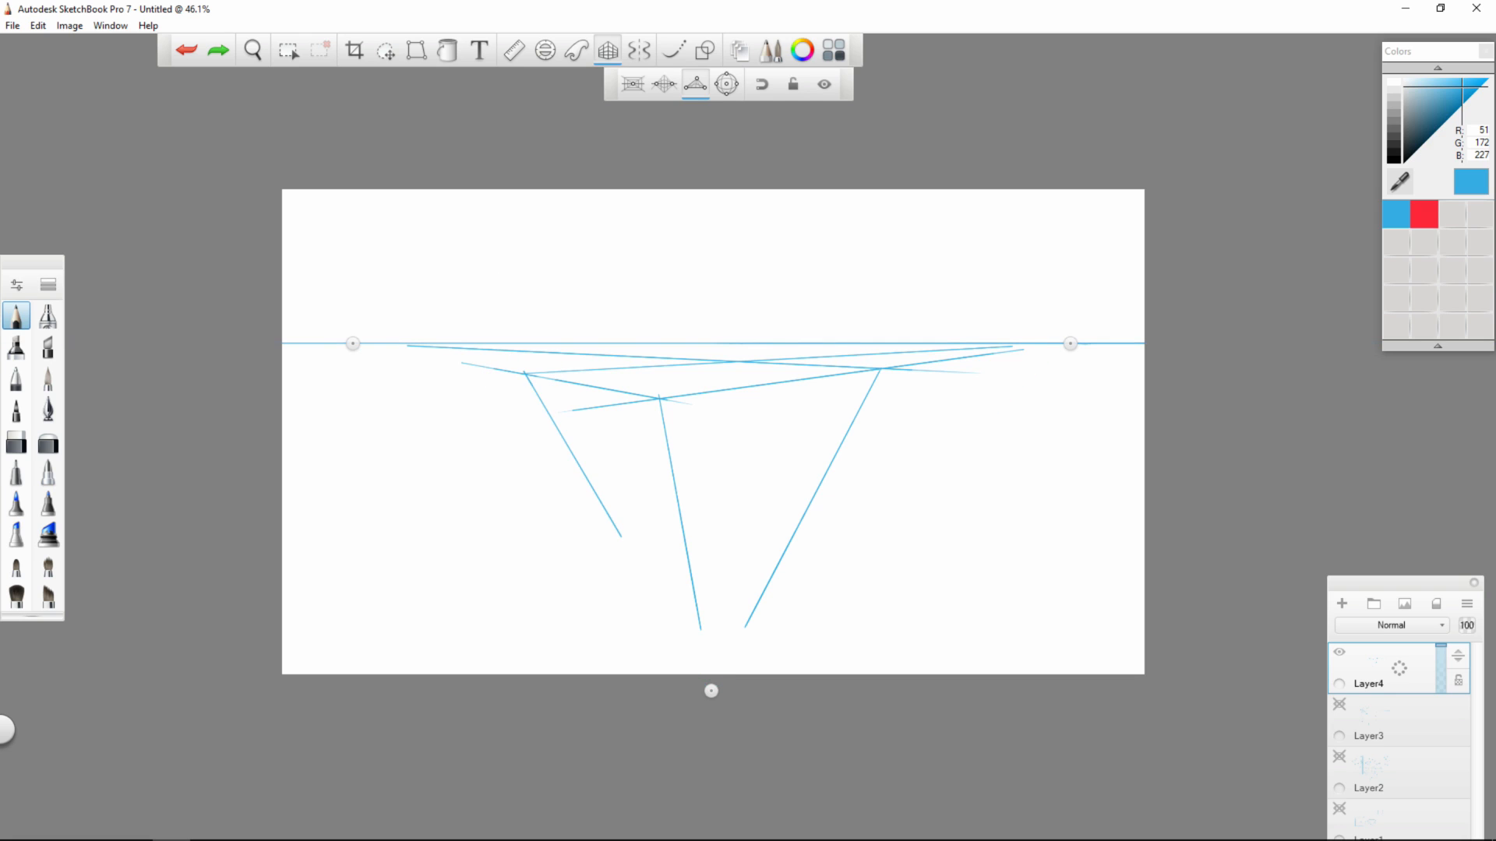
left_click_drag(674, 627, 682, 639)
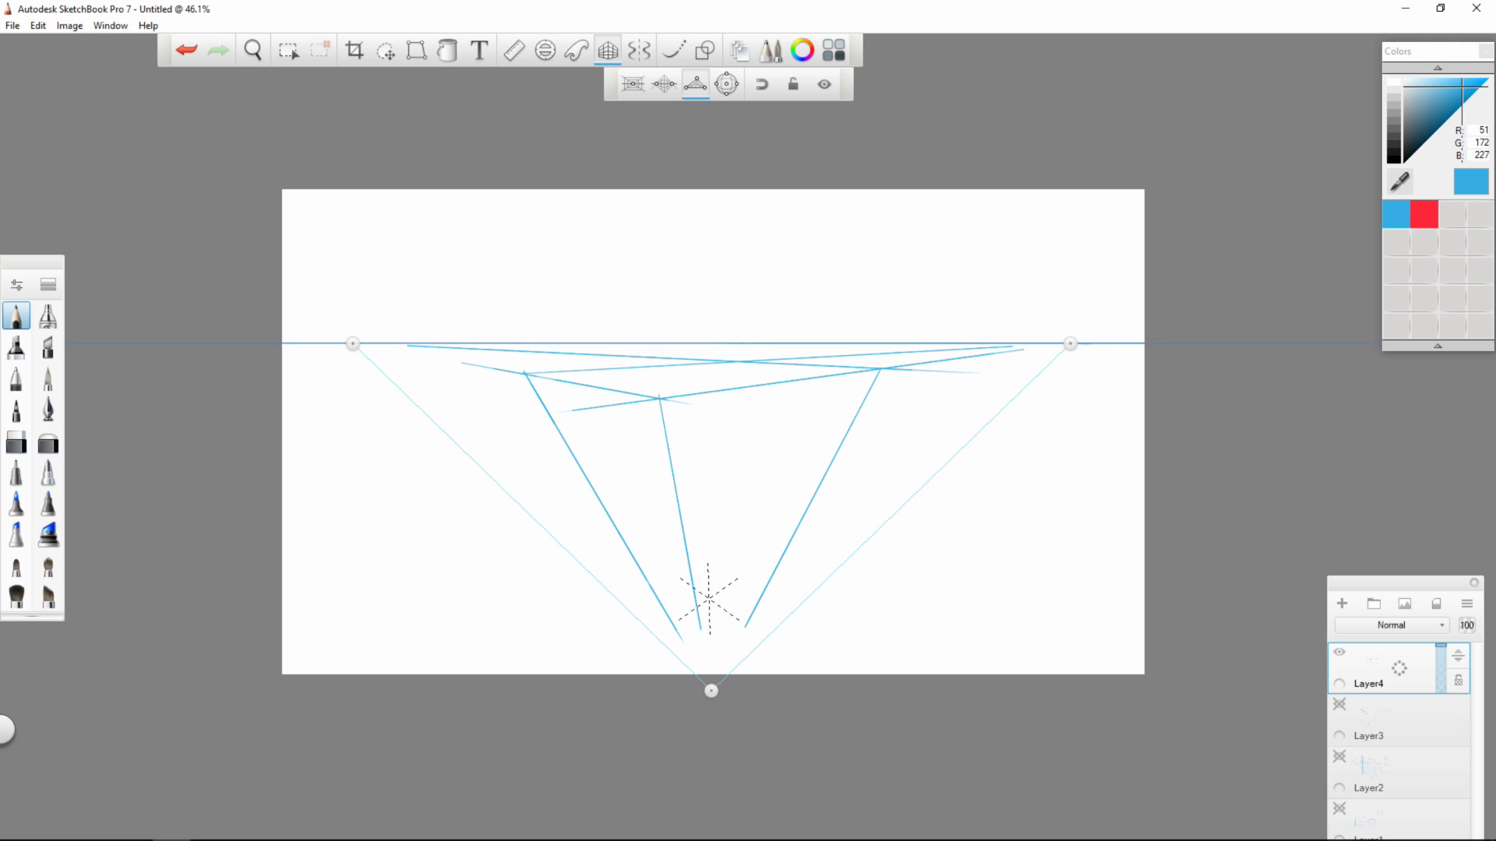
left_click_drag(699, 616, 750, 581)
left_click_drag(699, 616, 661, 586)
- Outline an inset panel on the box's right face with edges that follow the vanishing points
left_click_drag(690, 427, 803, 404)
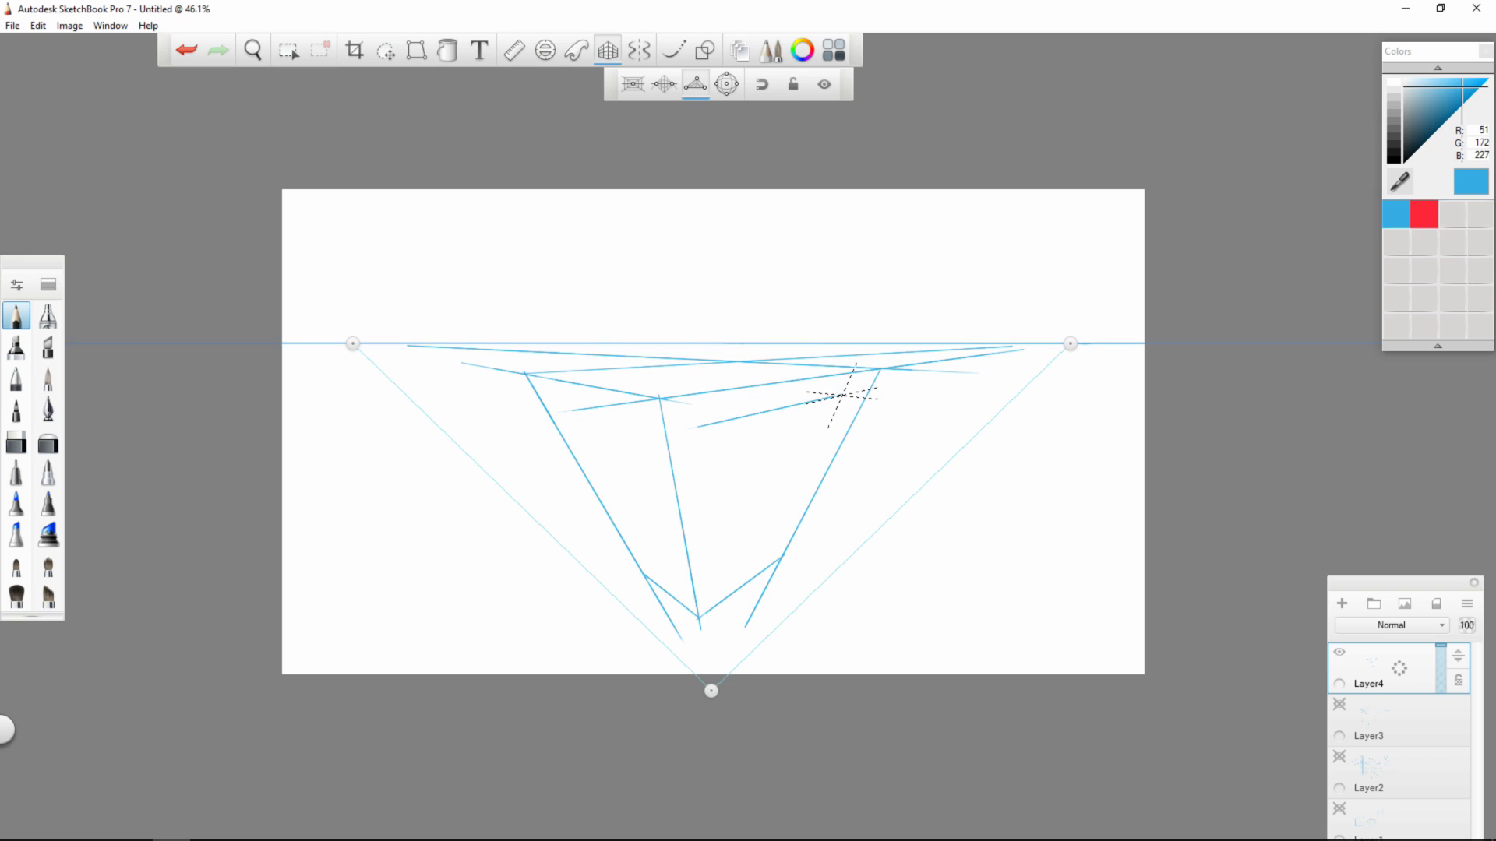
left_click_drag(839, 399, 787, 520)
mouse_move(691, 428)
left_mouse_down()
mouse_move(700, 535)
mouse_move(790, 488)
left_mouse_up()
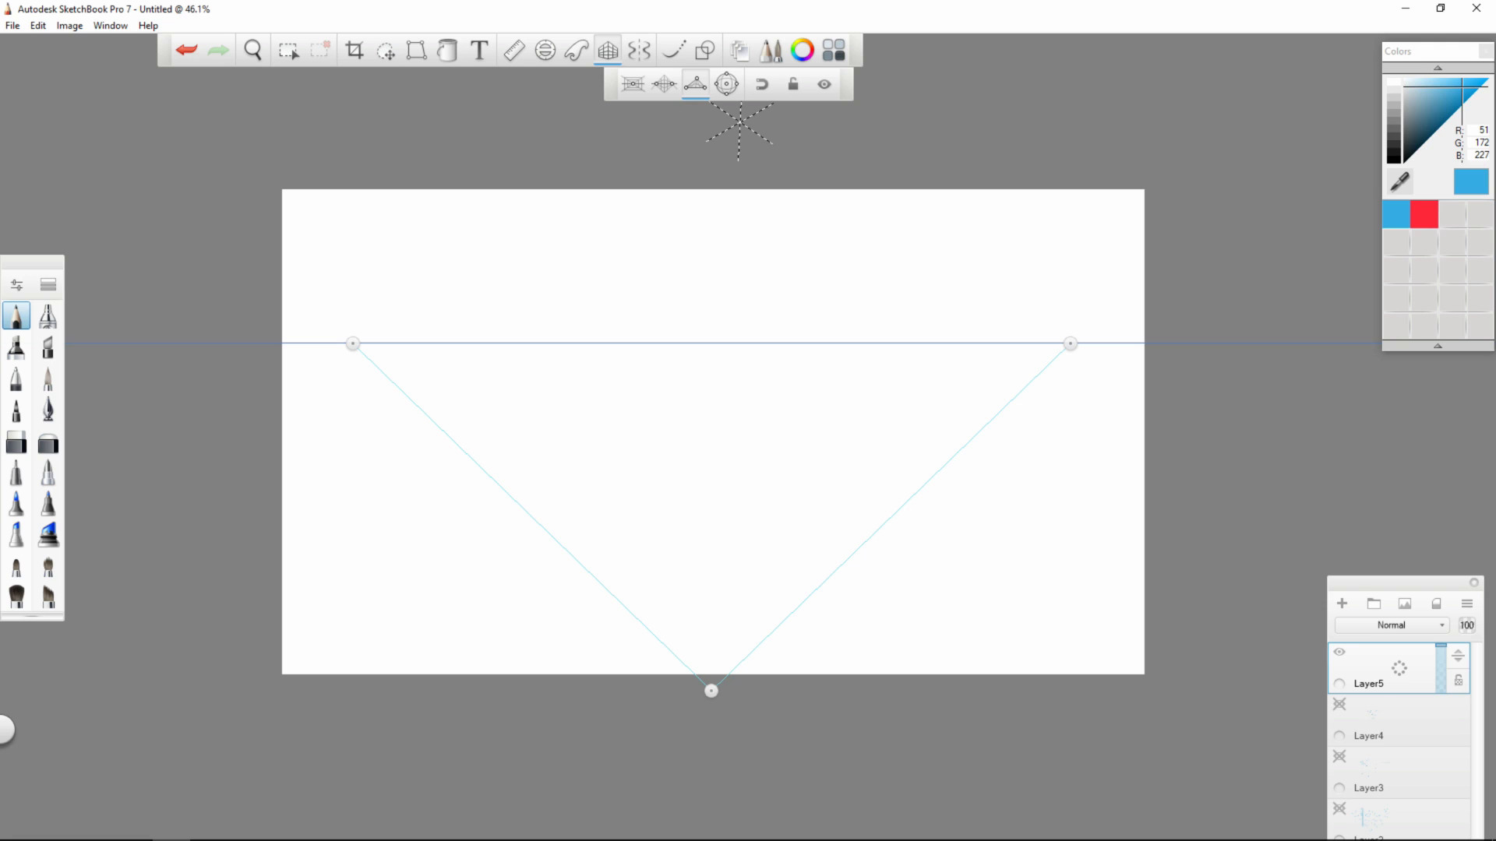
- Lower both horizon vanishing points to the canvas's lower half and spread them close to its side edges
left_click_drag(1070, 343, 1074, 490)
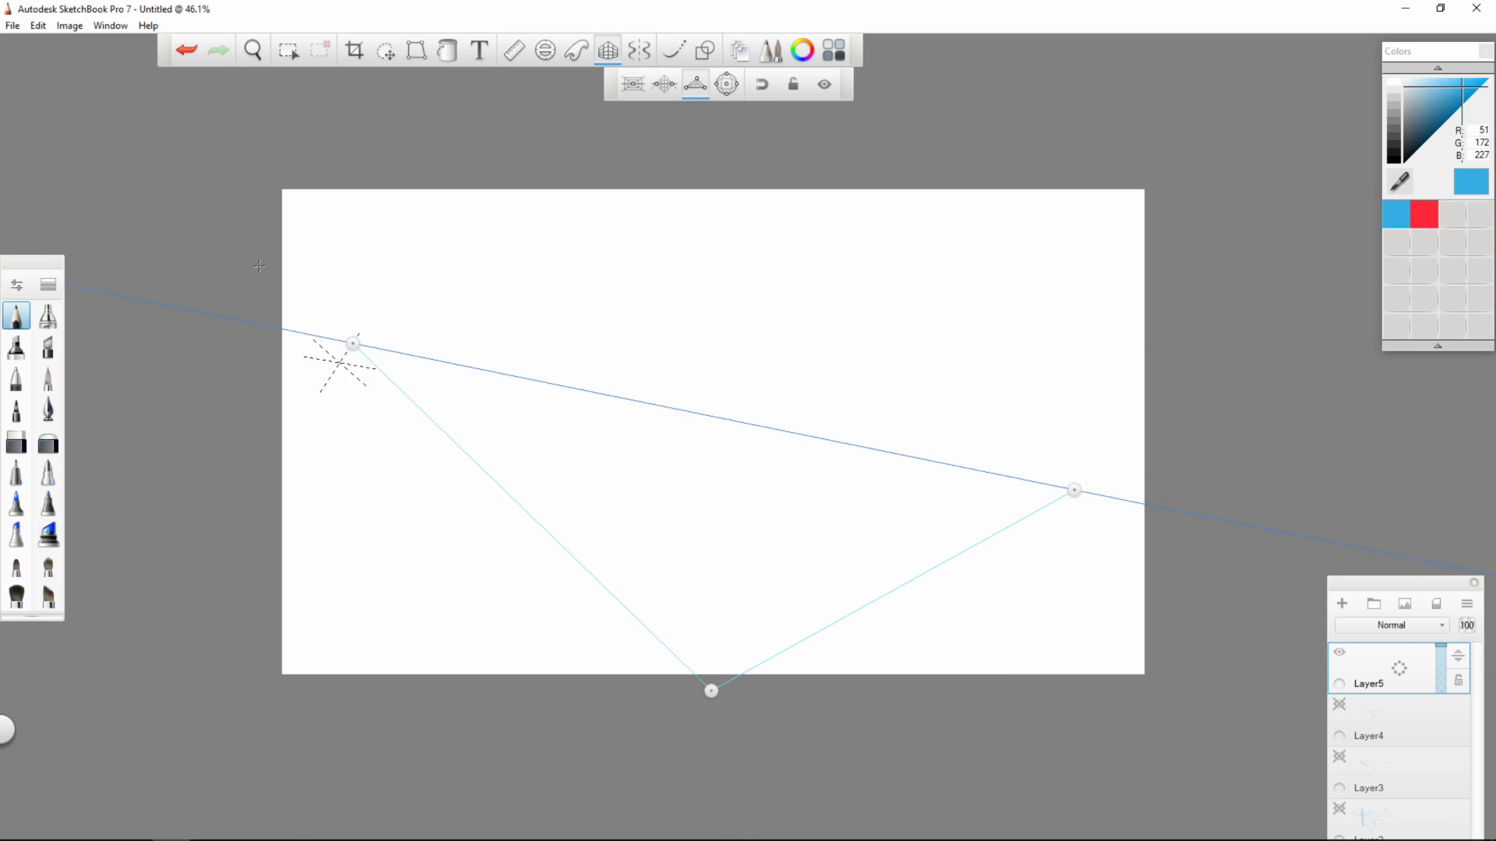
left_click_drag(353, 345, 296, 490)
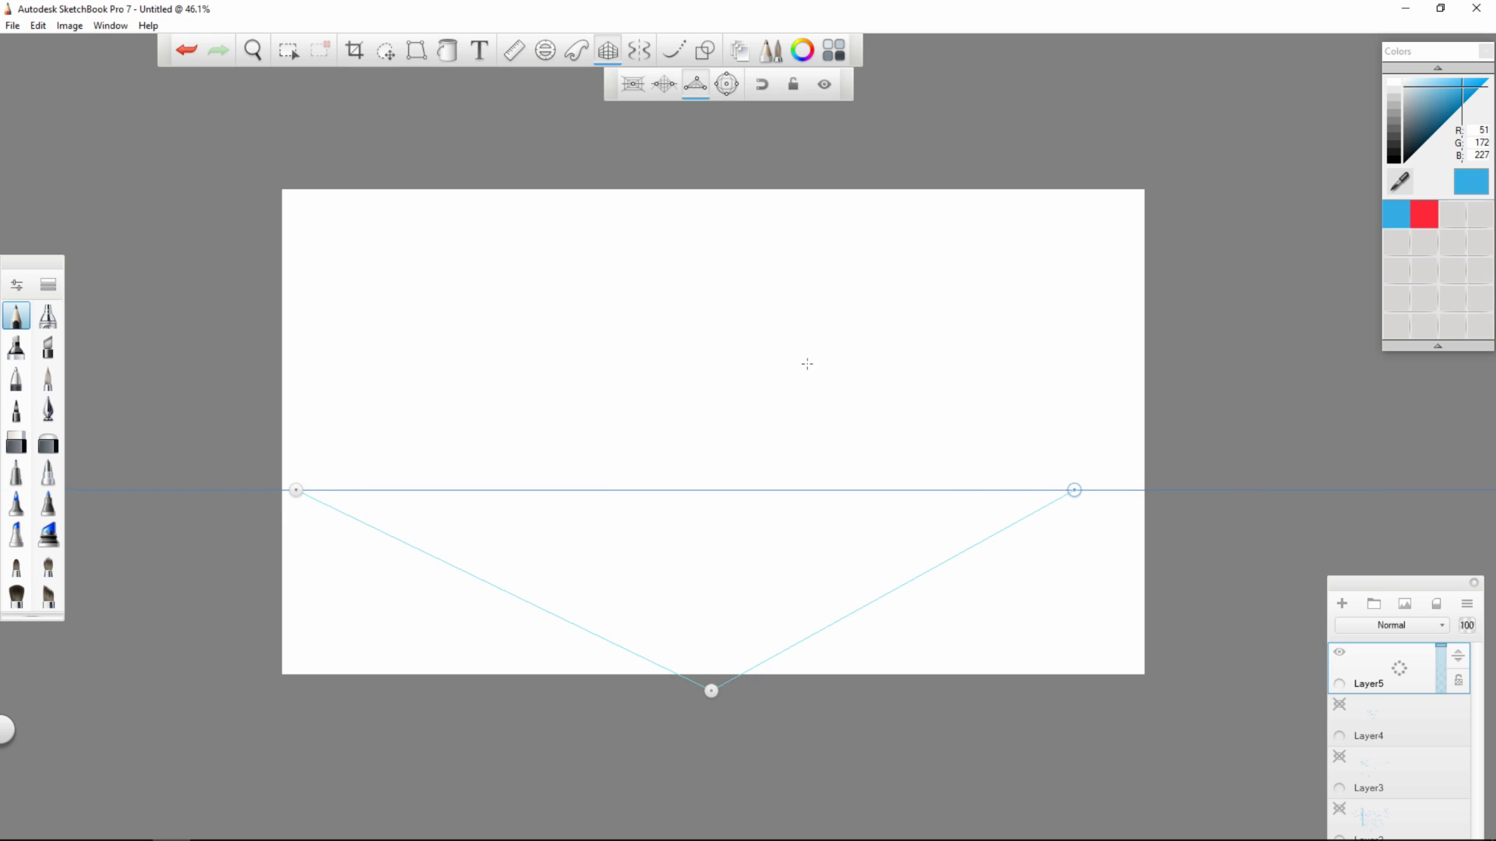
left_click_drag(1075, 490, 1130, 490)
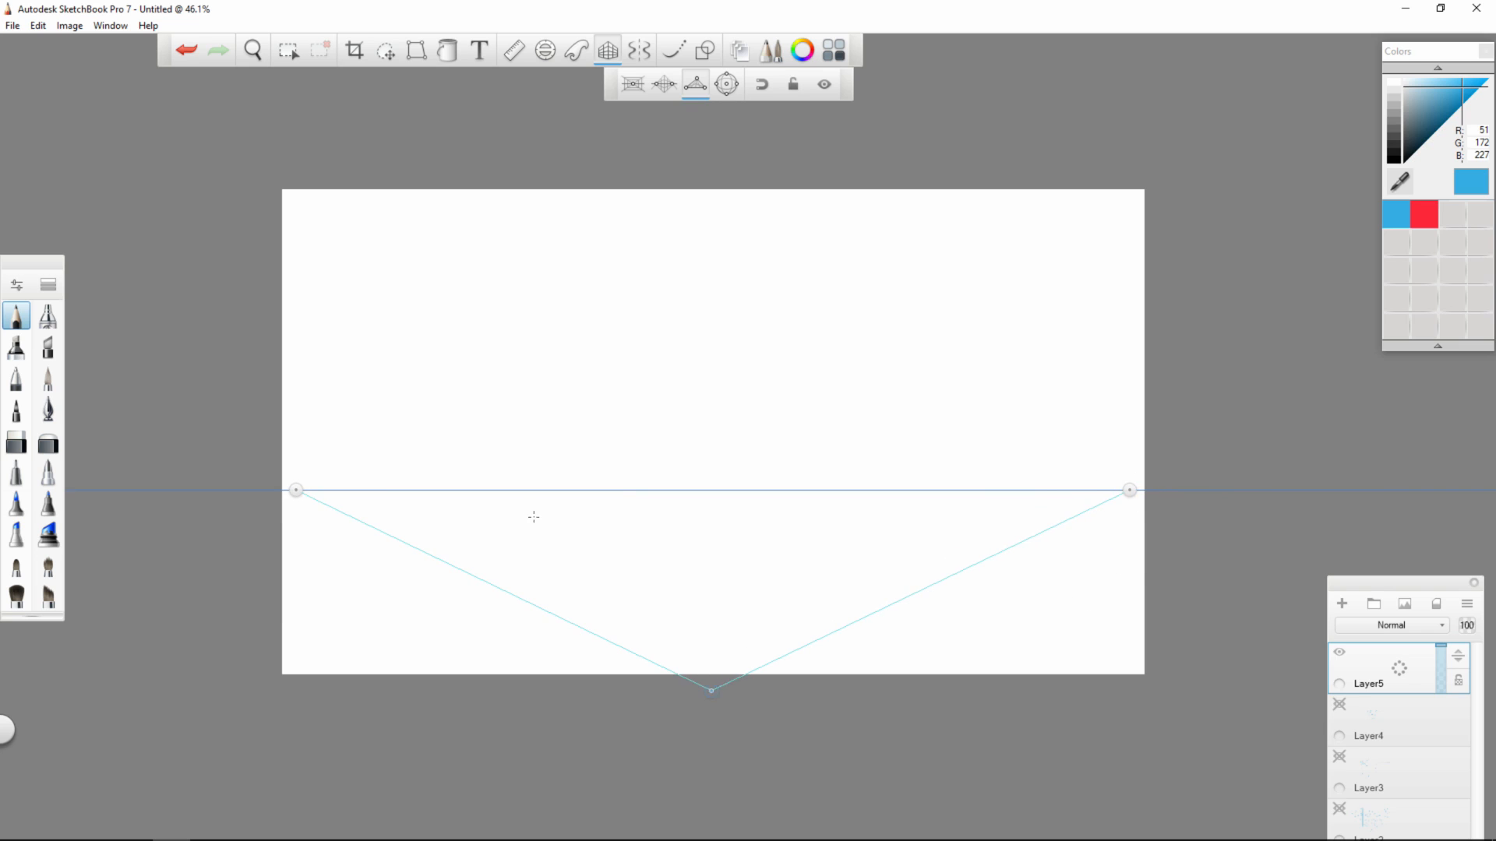
- Move the third vanishing point far above the canvas and draw the horizon line between the two side vanishing points
left_click_drag(711, 691, 730, 192)
key("space")
left_click_drag(972, 476, 715, 534)
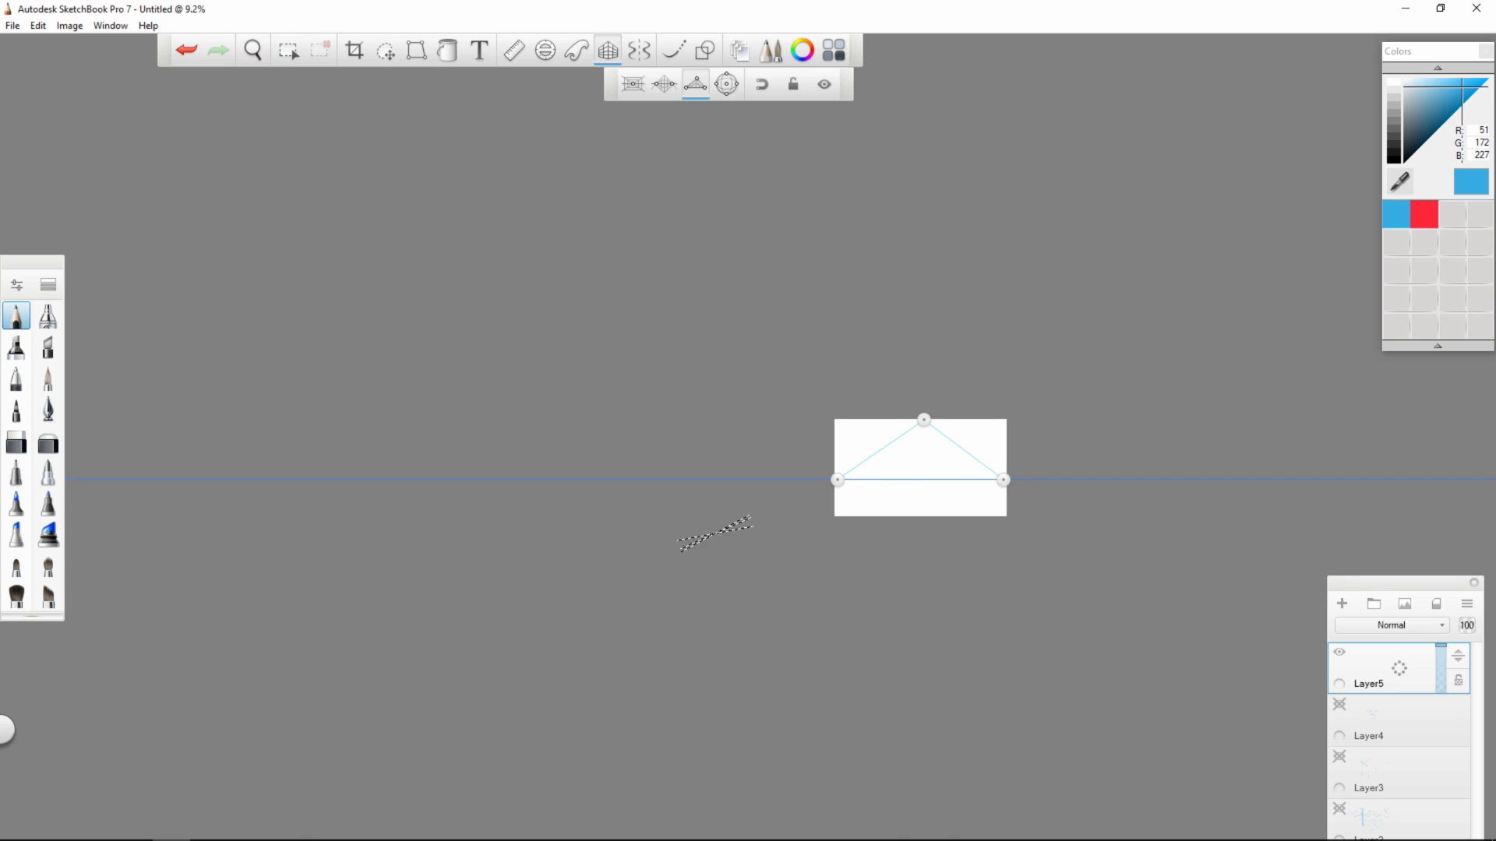
left_click_drag(924, 420, 920, 239)
left_click_drag(920, 236, 920, 235)
key("space")
left_click_drag(789, 323, 937, 308)
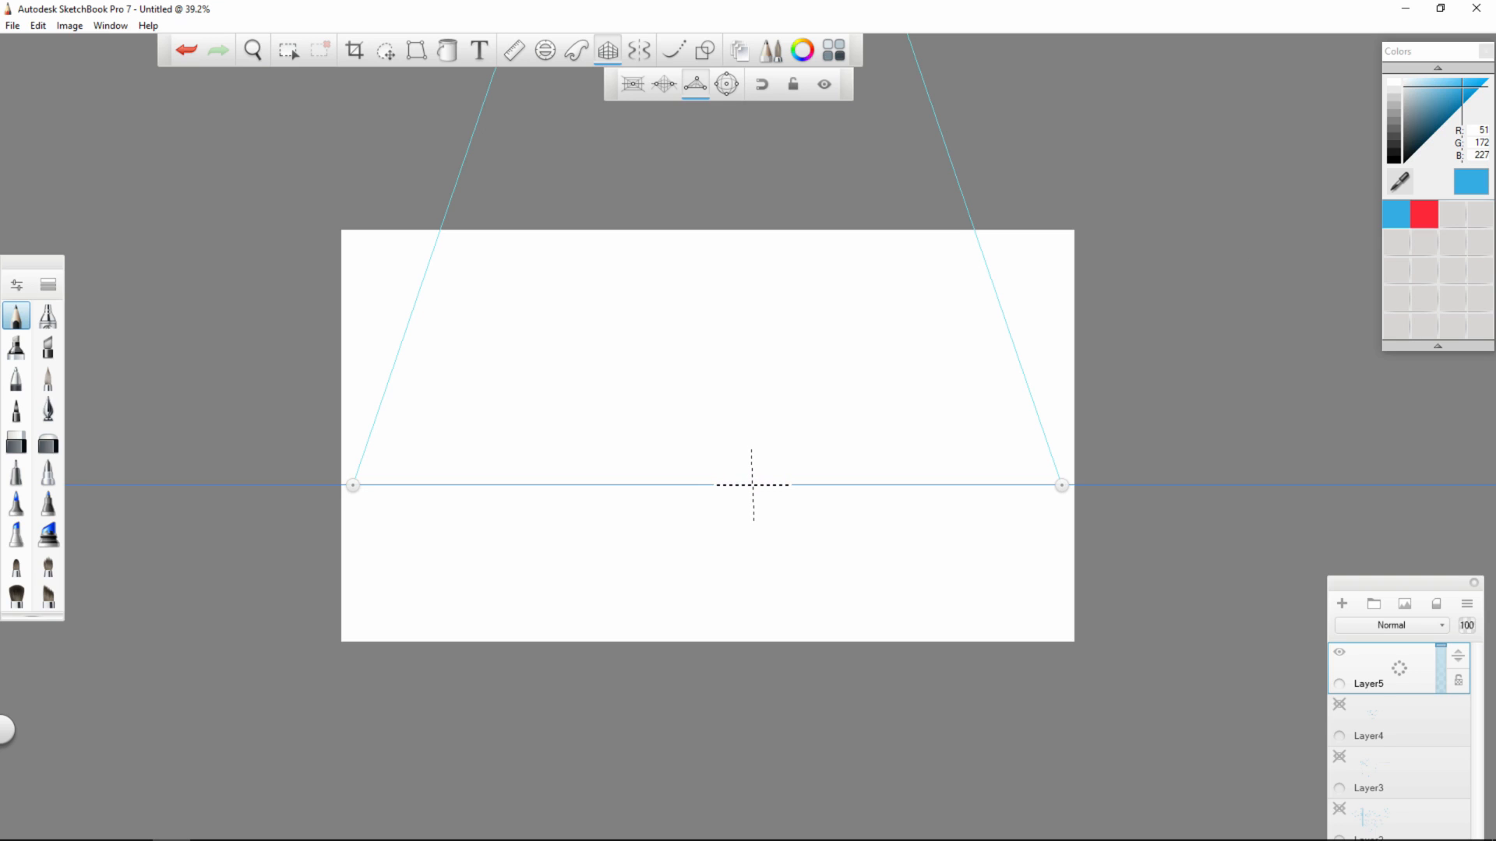
mouse_move(753, 485)
left_mouse_down()
mouse_move(1083, 485)
mouse_move(335, 485)
left_mouse_up()
left_click_drag(699, 606, 701, 231)
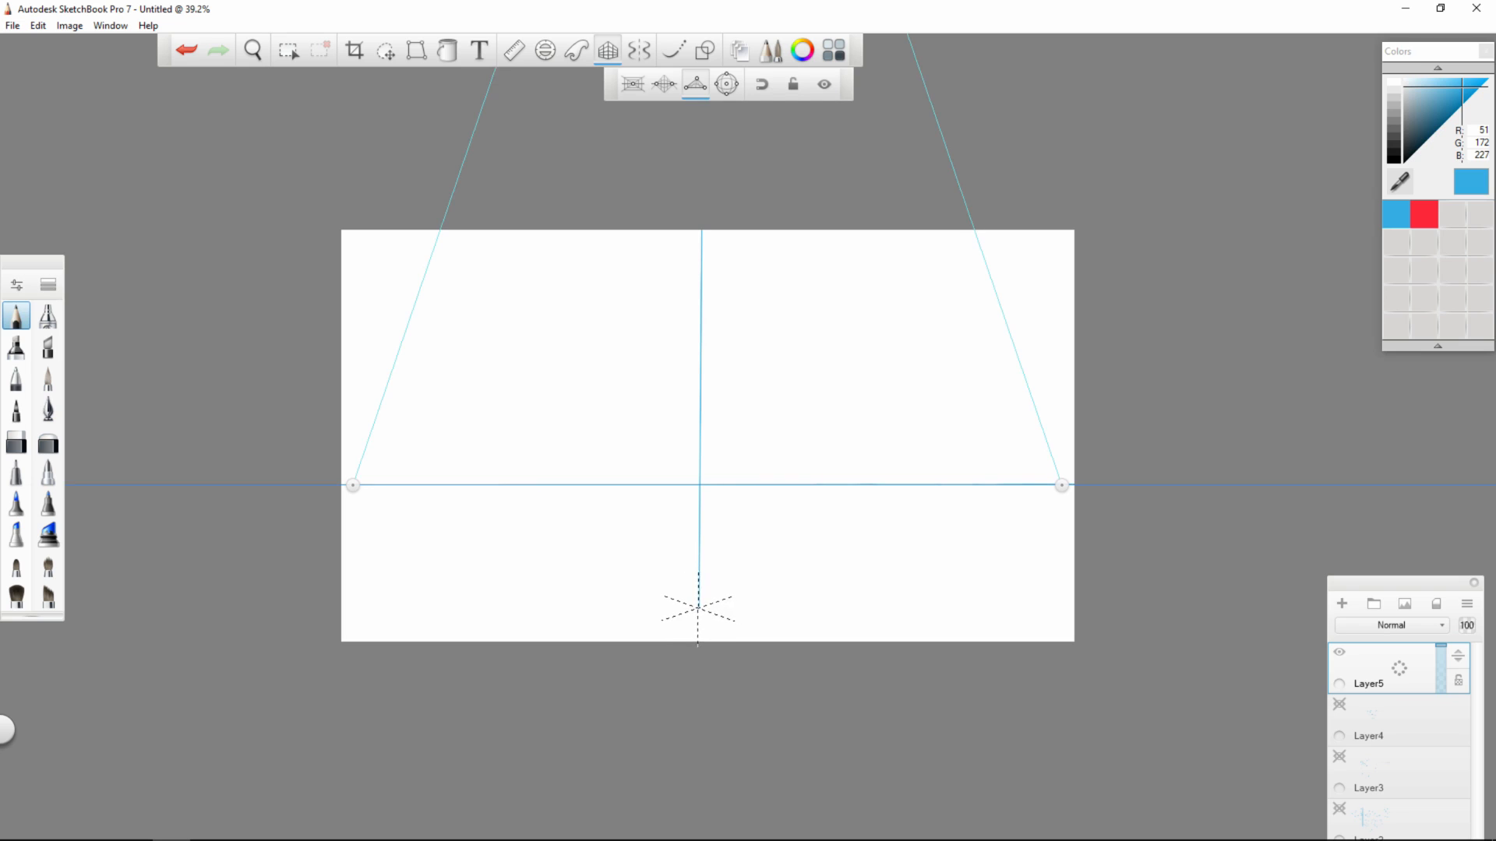
left_click_drag(698, 606, 439, 515)
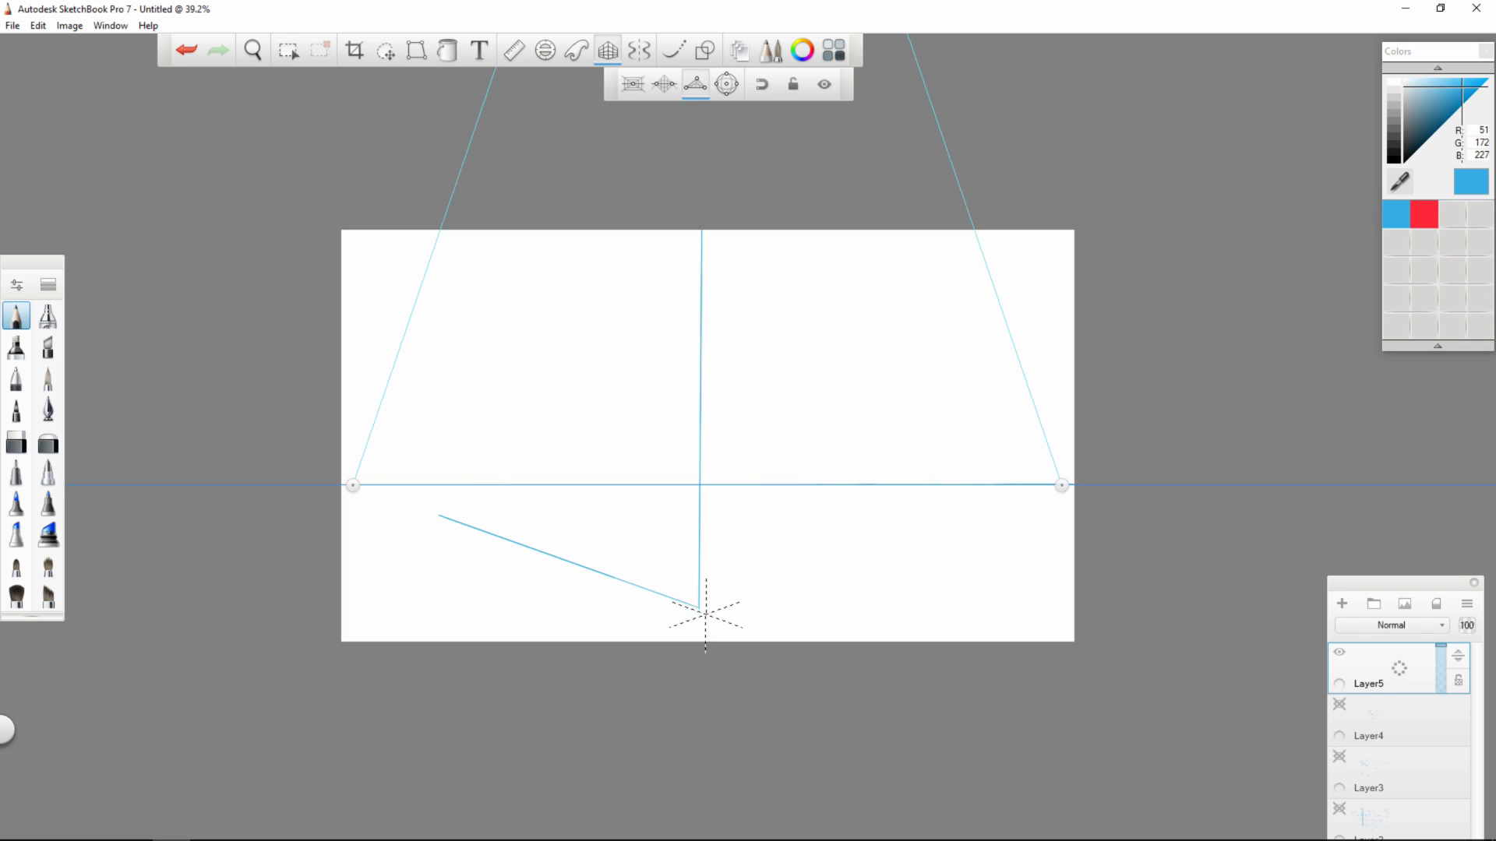
left_click_drag(698, 607, 931, 529)
left_click_drag(454, 519, 522, 230)
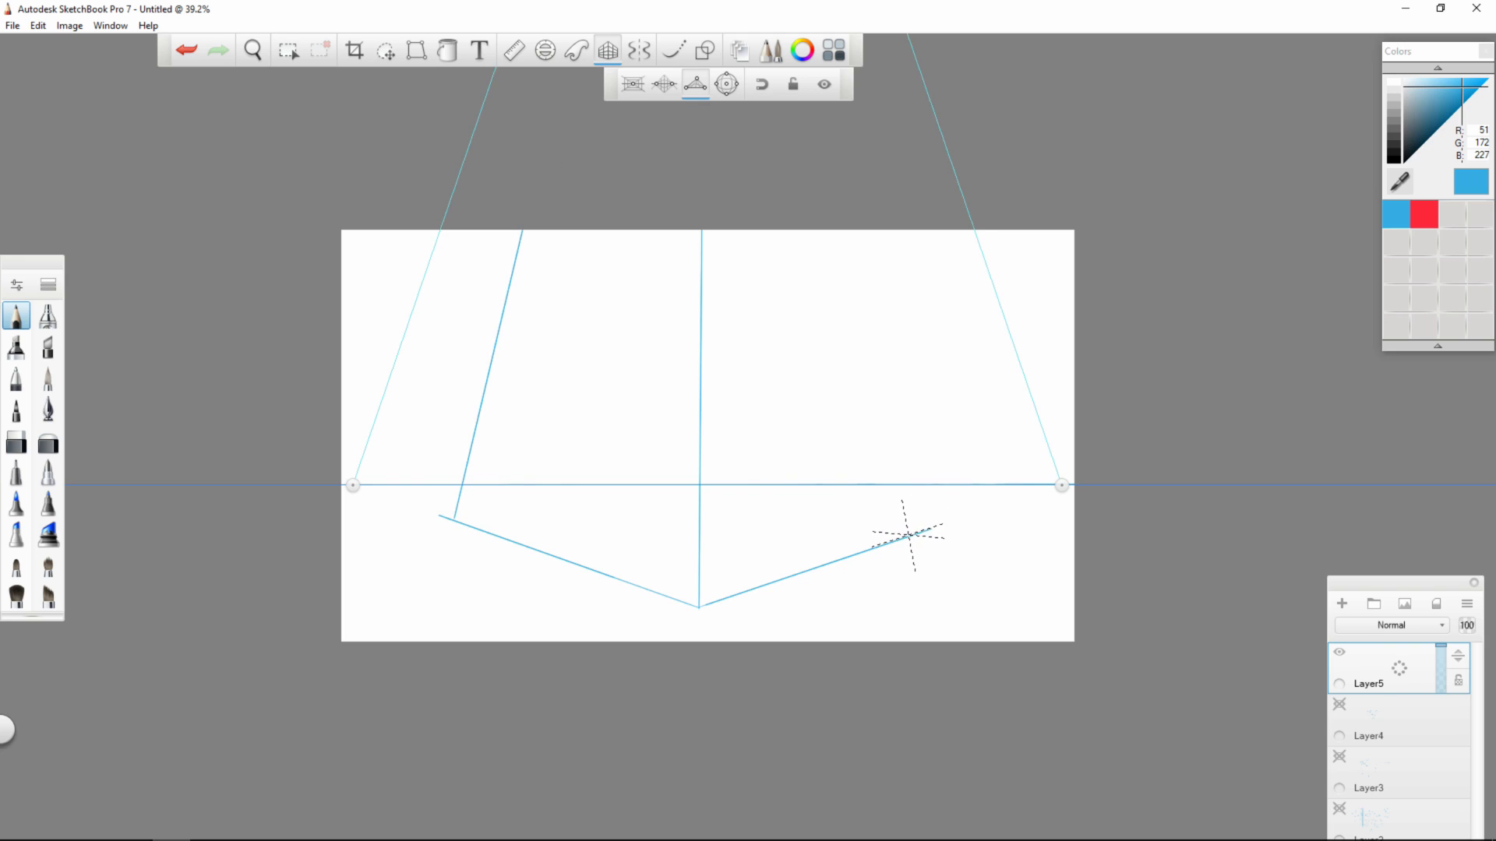
left_click_drag(906, 536, 851, 231)
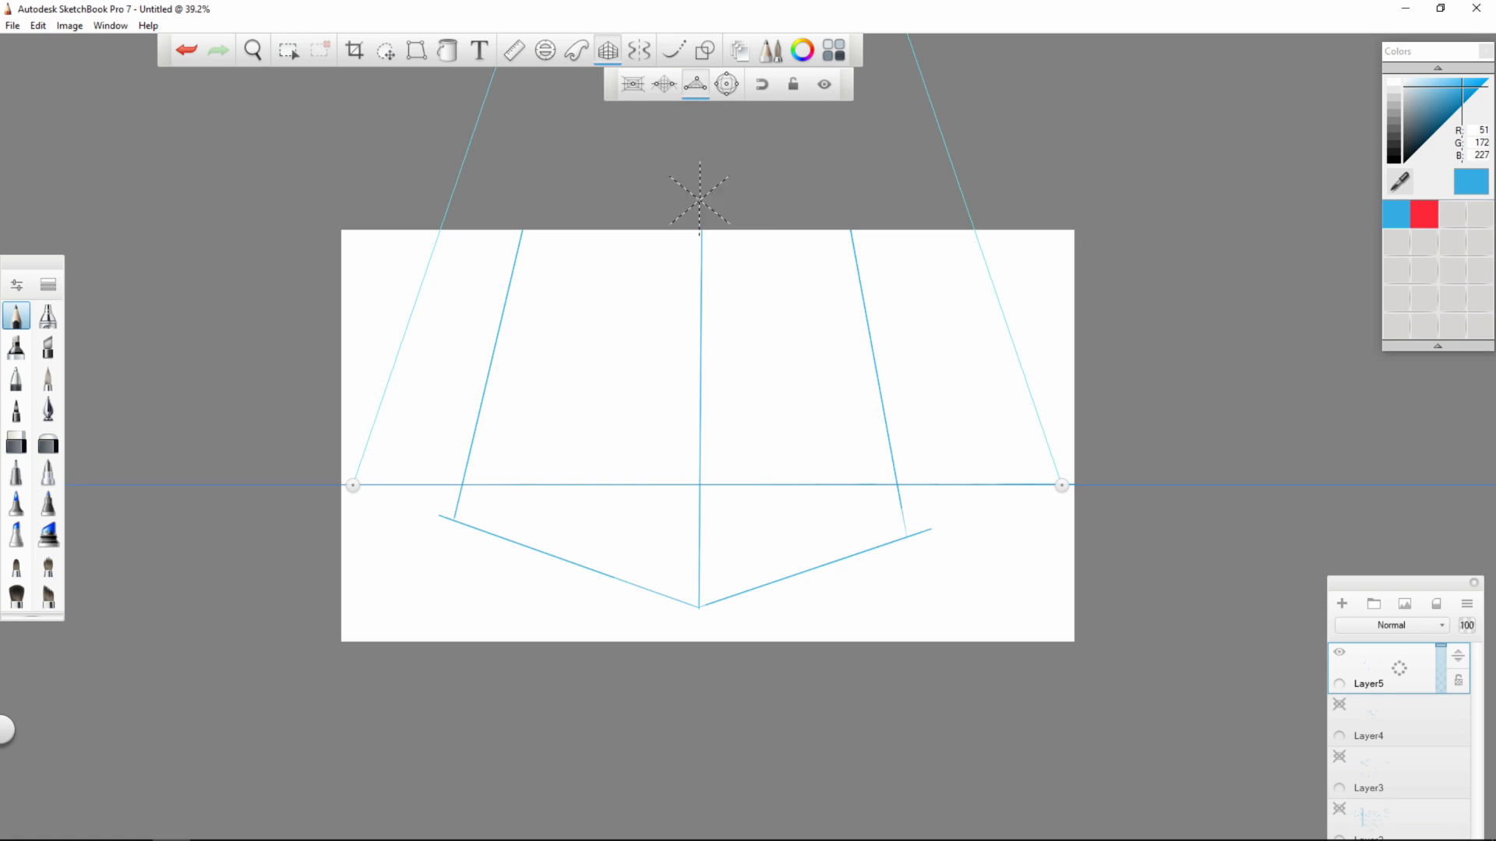
key("ctrl+z")
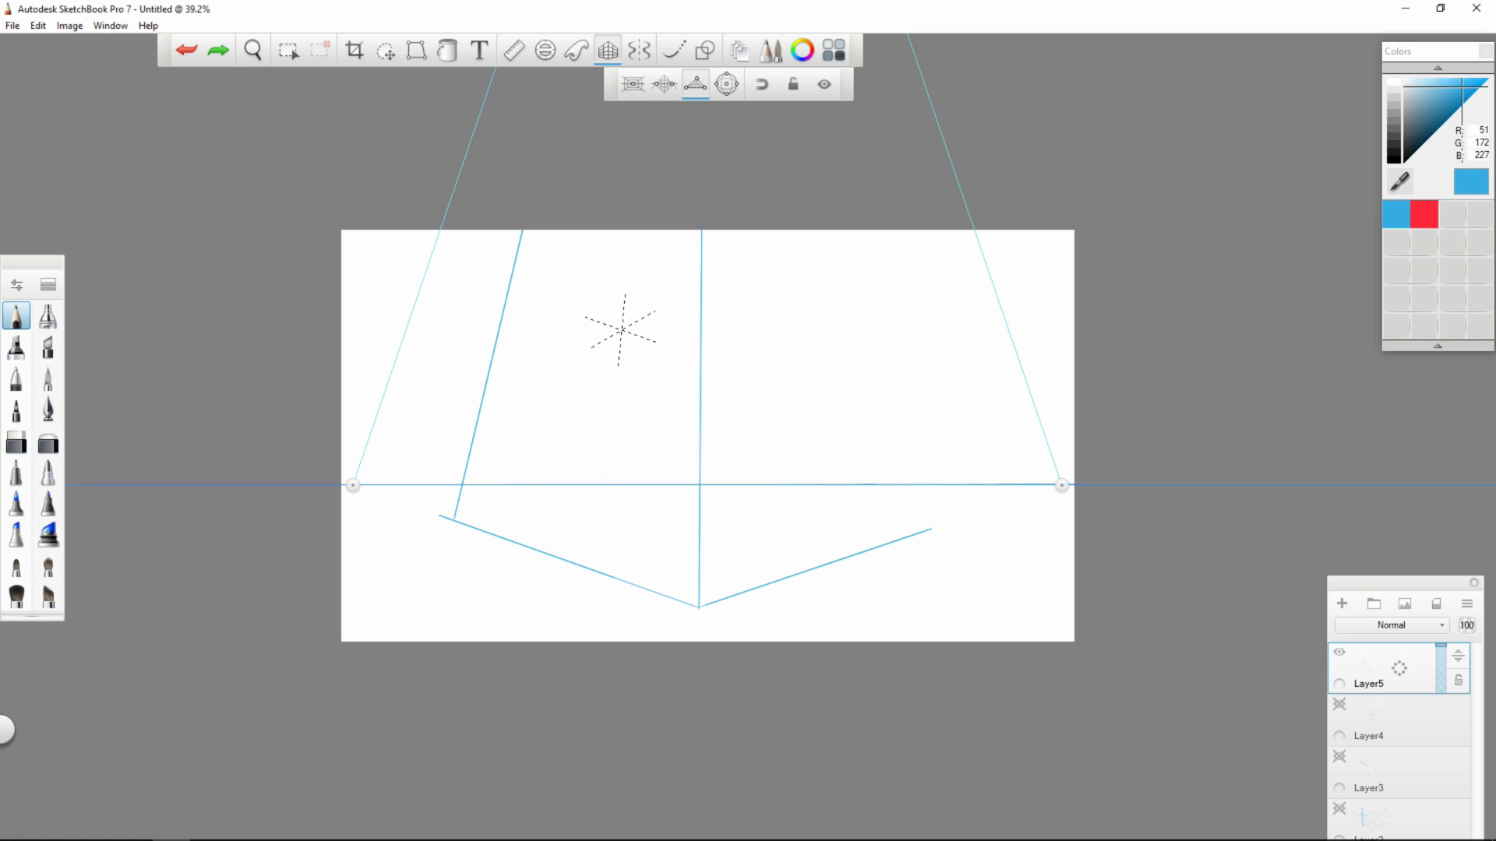
key("ctrl+z")
key("ctrl+z")
key("ctrl+z")
key("ctrl+z")
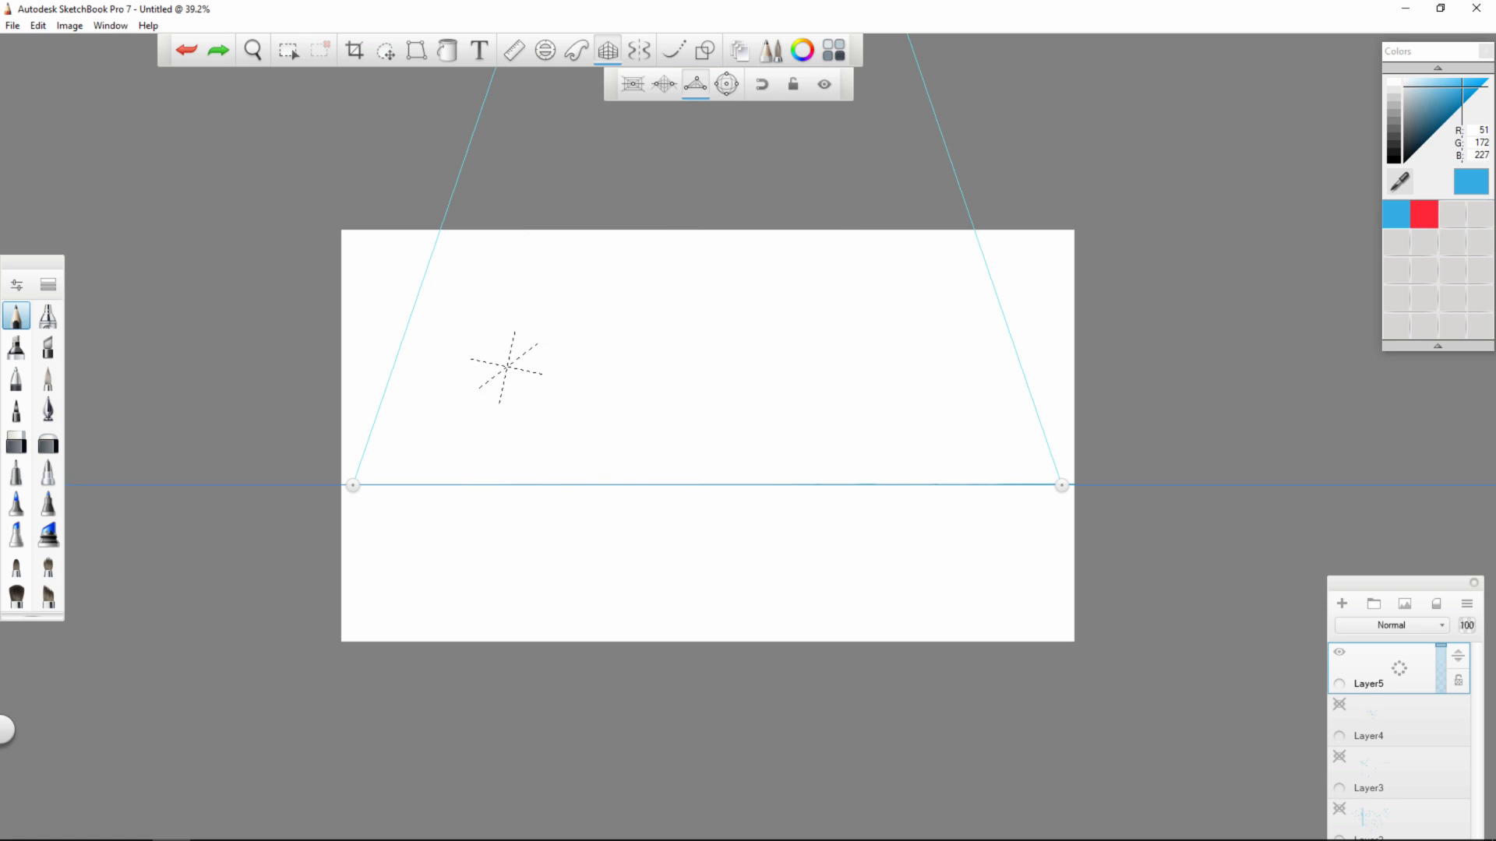
- Draw a tall box's two top edges from a corner at the canvas's upper edge, plus three upright edges converging on the upper vanishing point
mouse_move(506, 366)
left_mouse_down()
mouse_move(689, 230)
mouse_move(886, 370)
left_mouse_up()
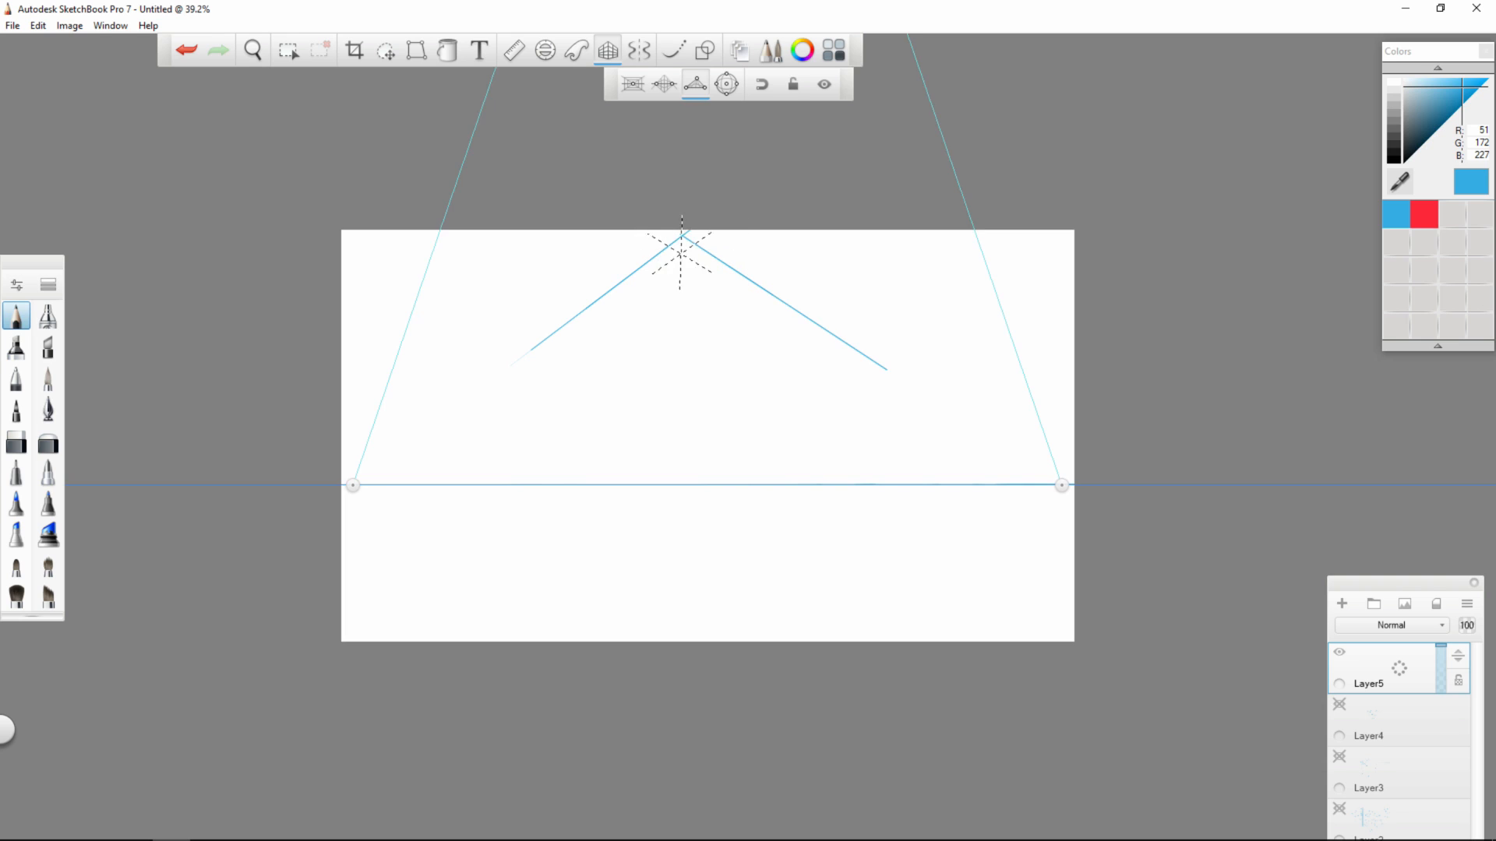
left_click_drag(683, 234, 674, 511)
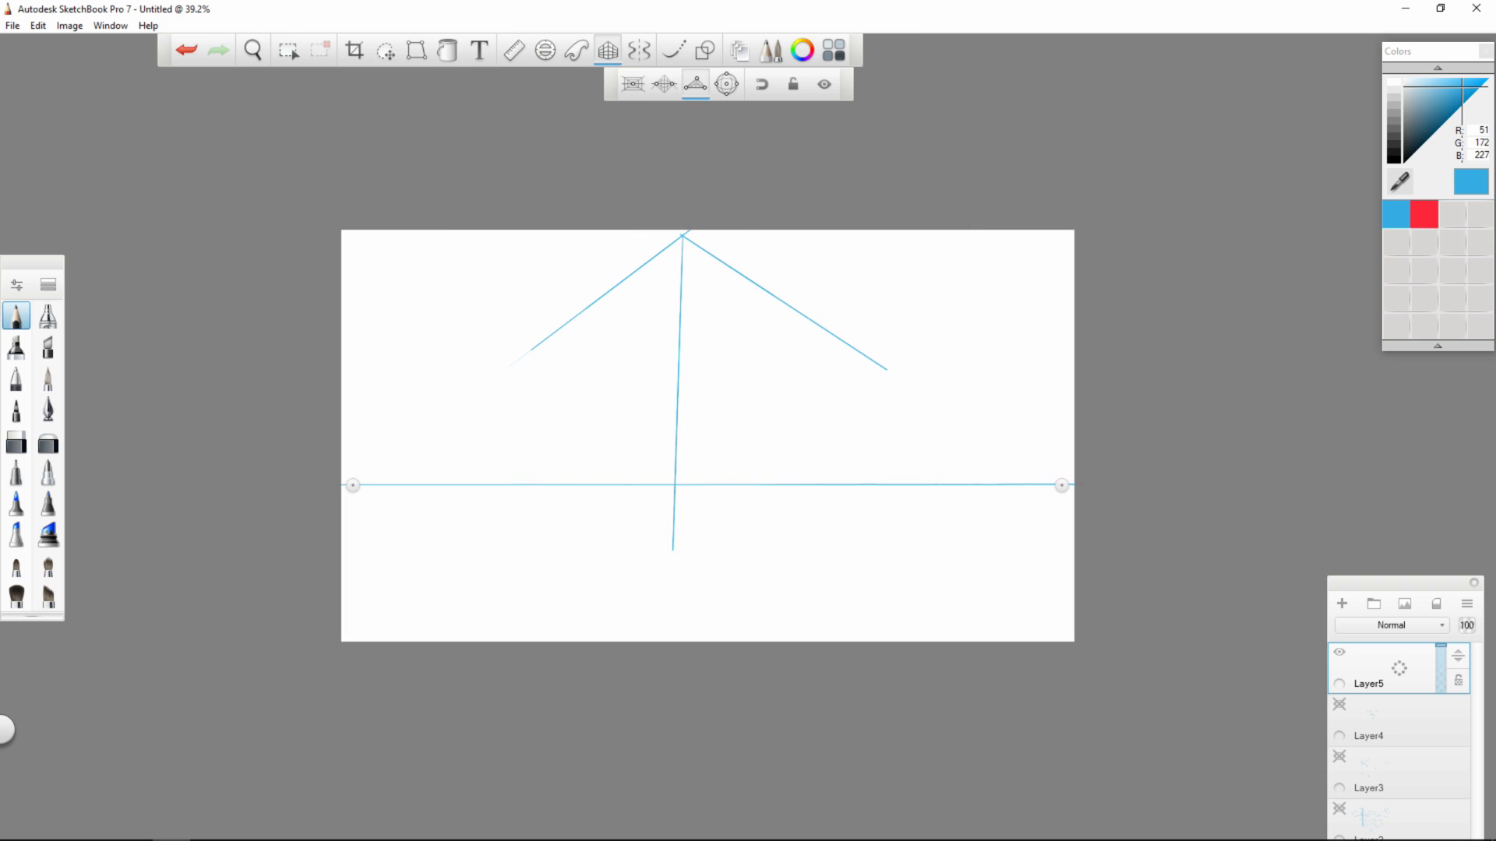
left_click_drag(672, 596, 670, 641)
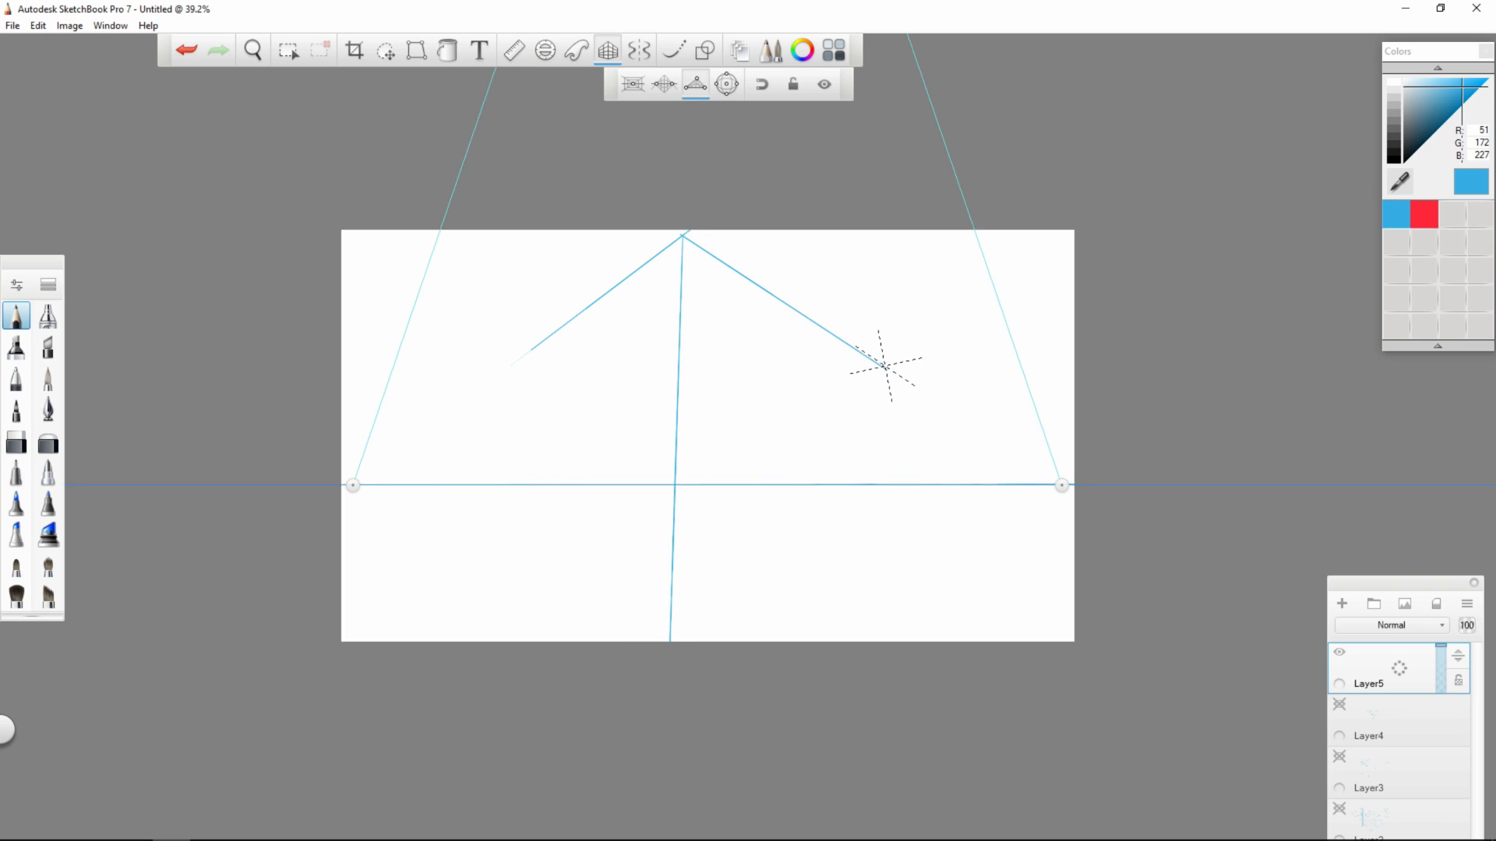
left_click_drag(885, 369, 935, 639)
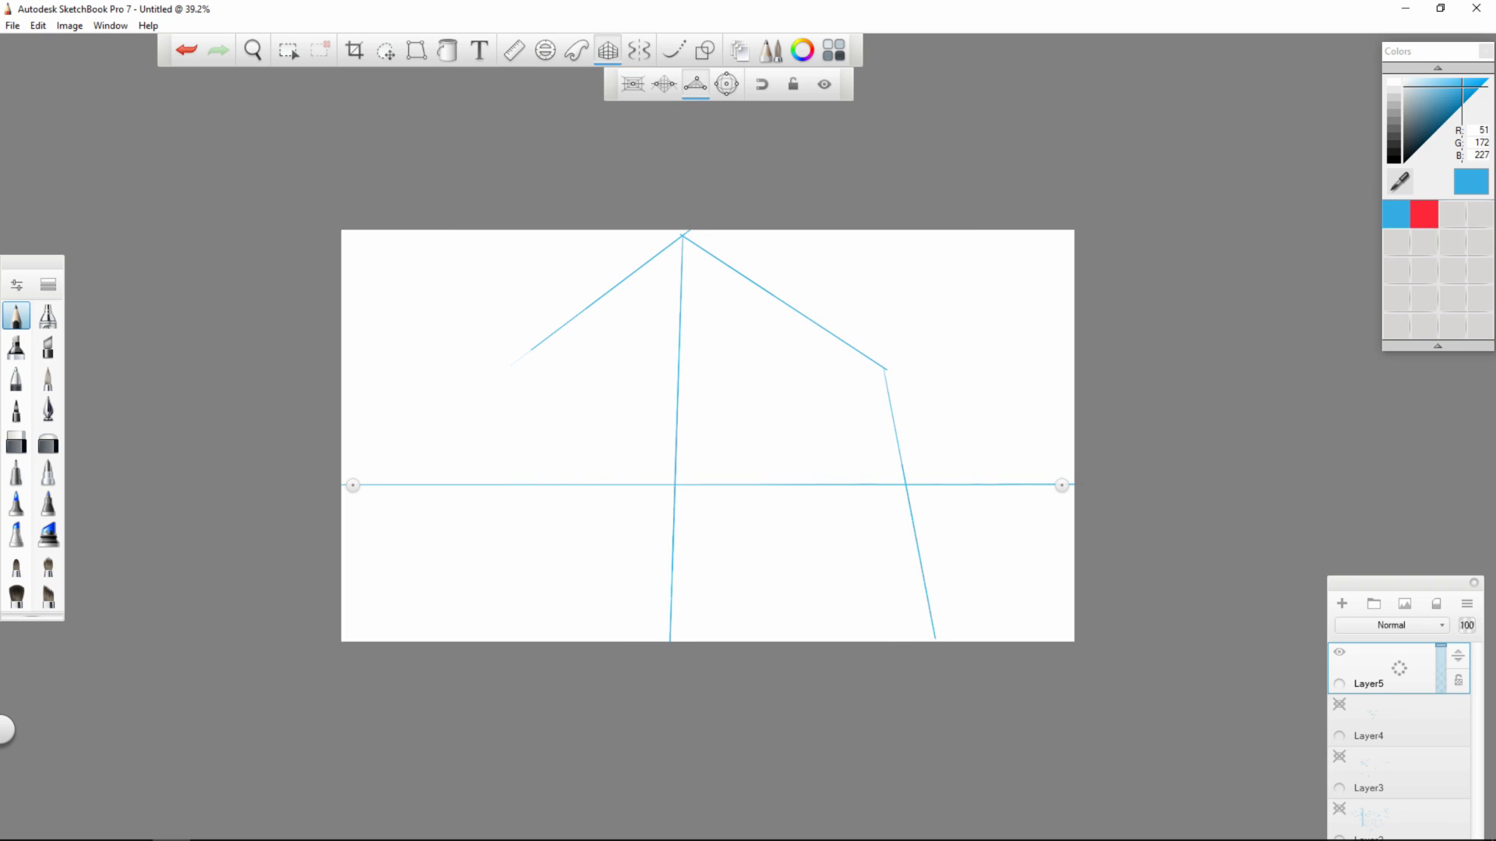
left_click_drag(535, 351, 480, 641)
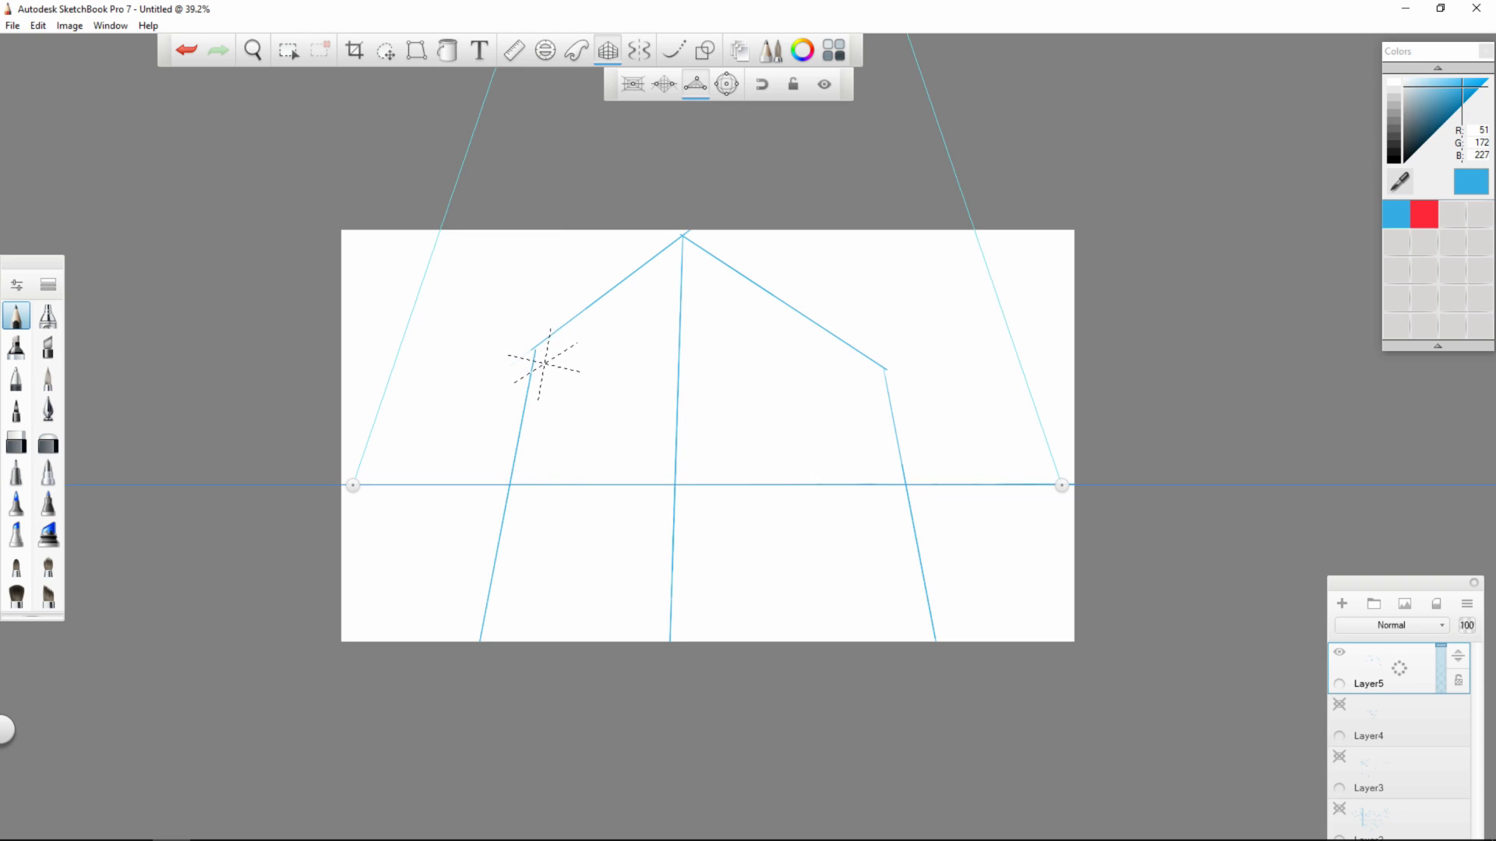
- Outline an inset panel near the top of the box's left face with edges that follow the vanishing points
left_click_drag(545, 363, 659, 293)
left_click_drag(647, 302, 643, 368)
left_click_drag(643, 369, 561, 400)
left_click_drag(551, 359, 542, 407)
- Draw the panel's two diagonals with straight lines and add a perspective-guided upright through their crossing
left_click(704, 51)
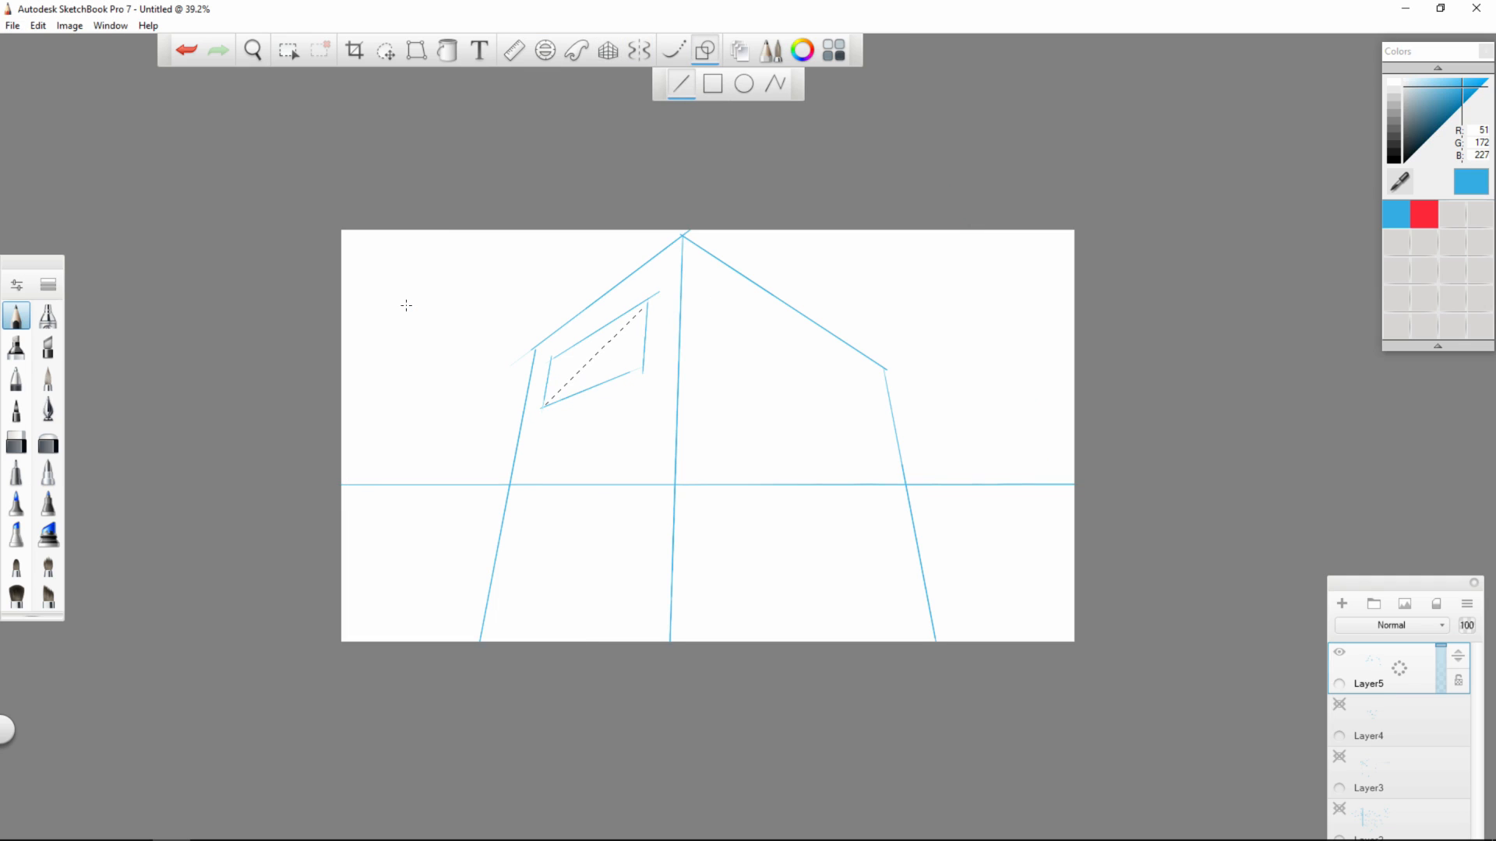
left_click_drag(648, 302, 543, 407)
left_click(608, 51)
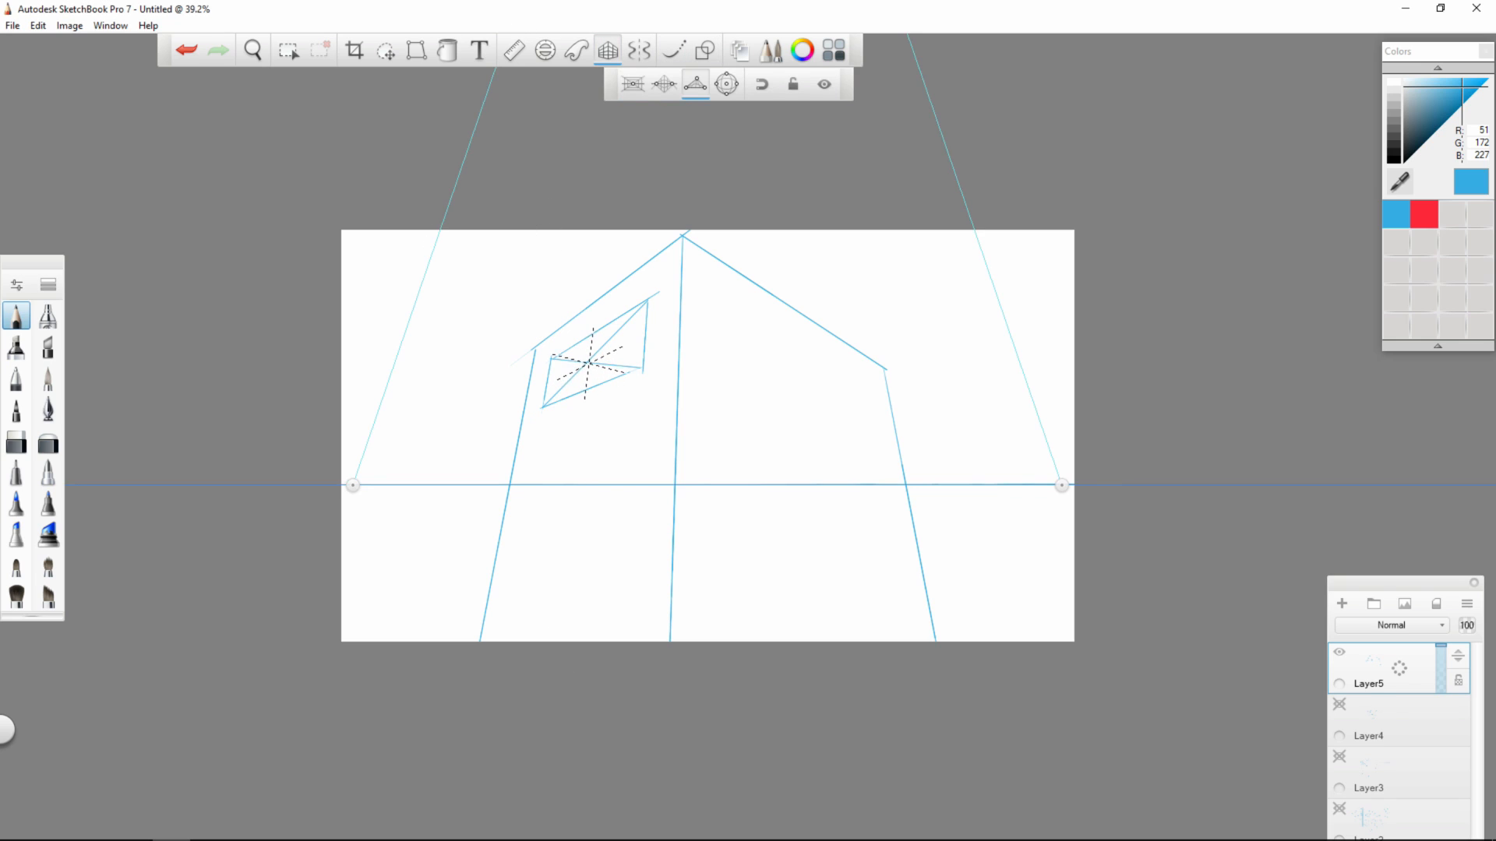
left_click_drag(588, 363, 582, 410)
- Cross each half of the panel with diagonals and divide it into quarters with perspective-guided uprights through the crossings
left_click(705, 51)
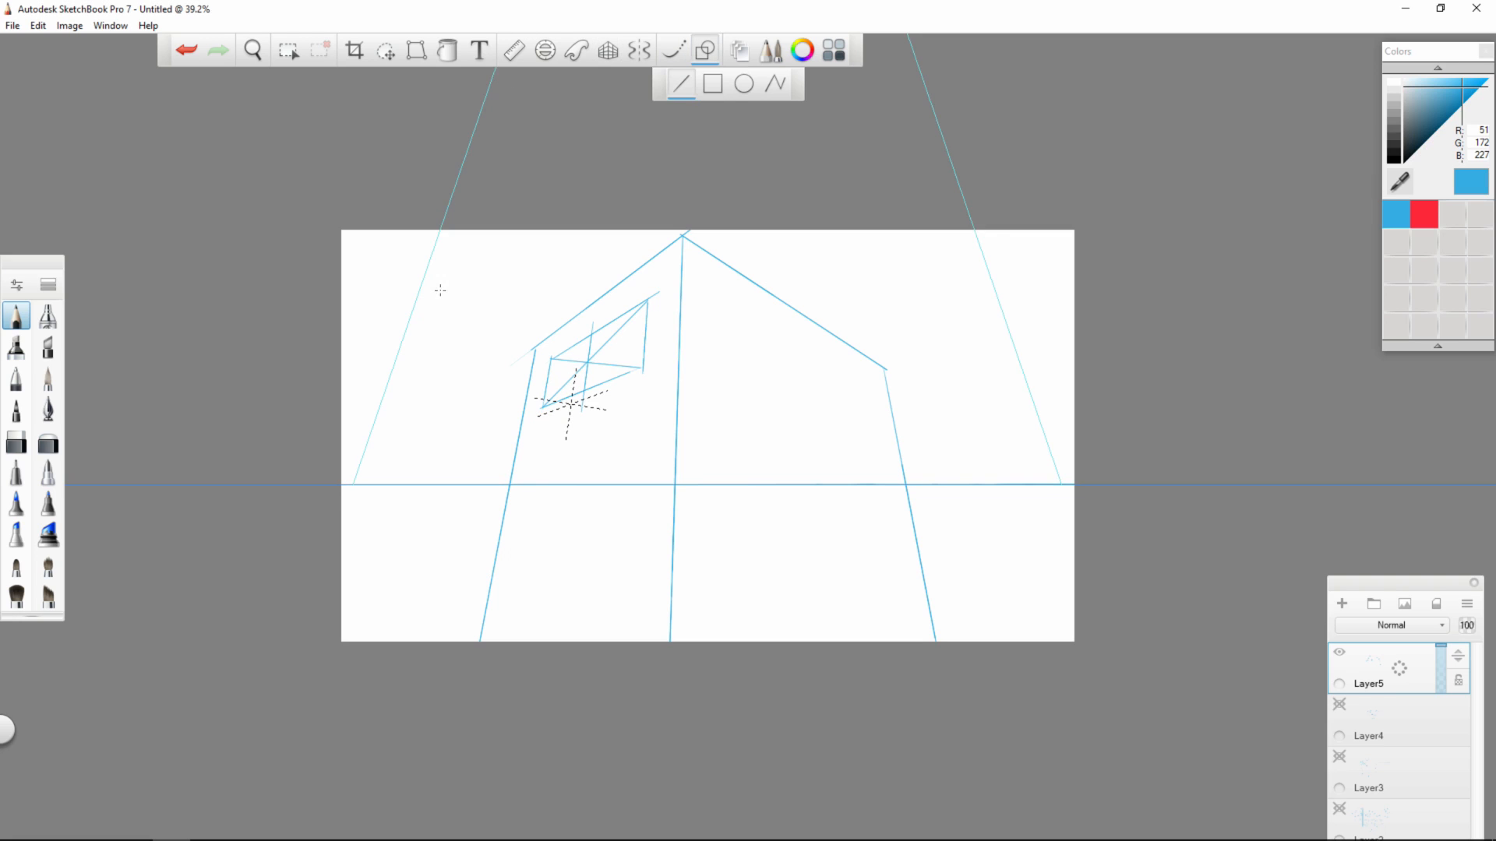
left_click_drag(588, 387, 600, 368)
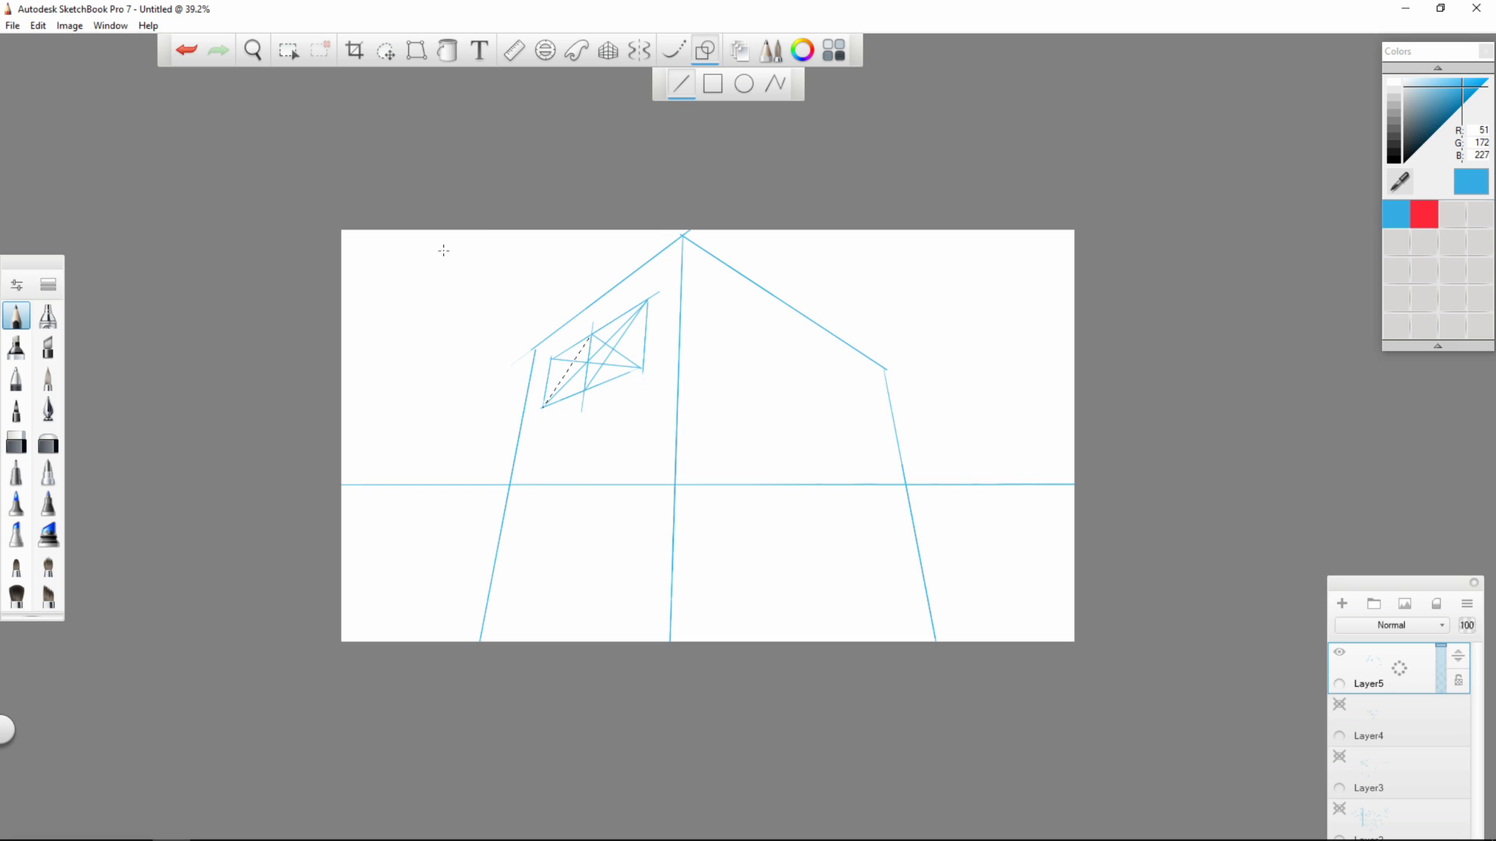
left_click_drag(590, 336, 584, 391)
left_click(608, 50)
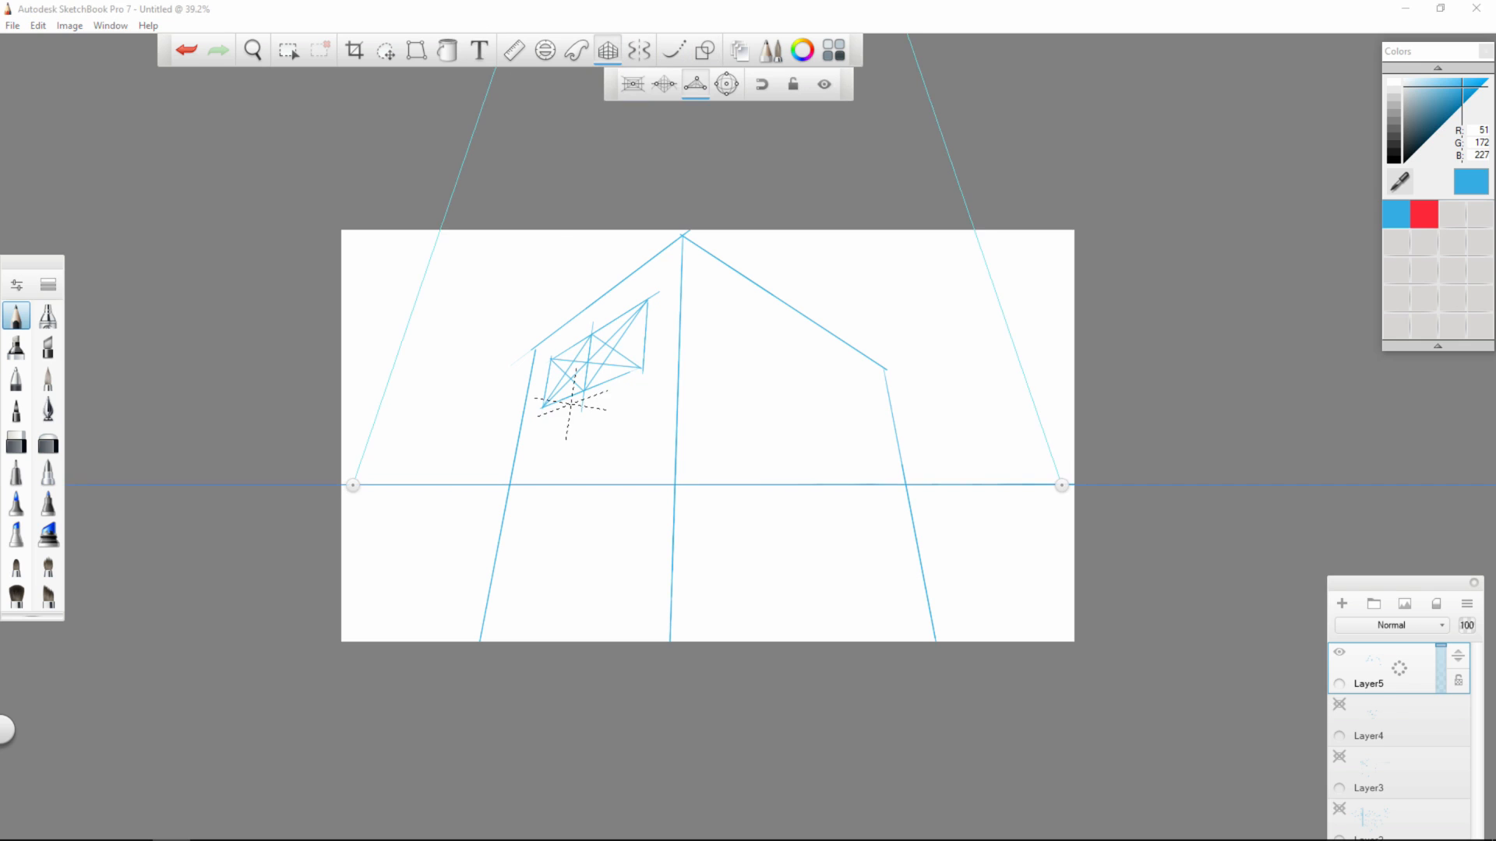
left_click_drag(613, 349, 610, 389)
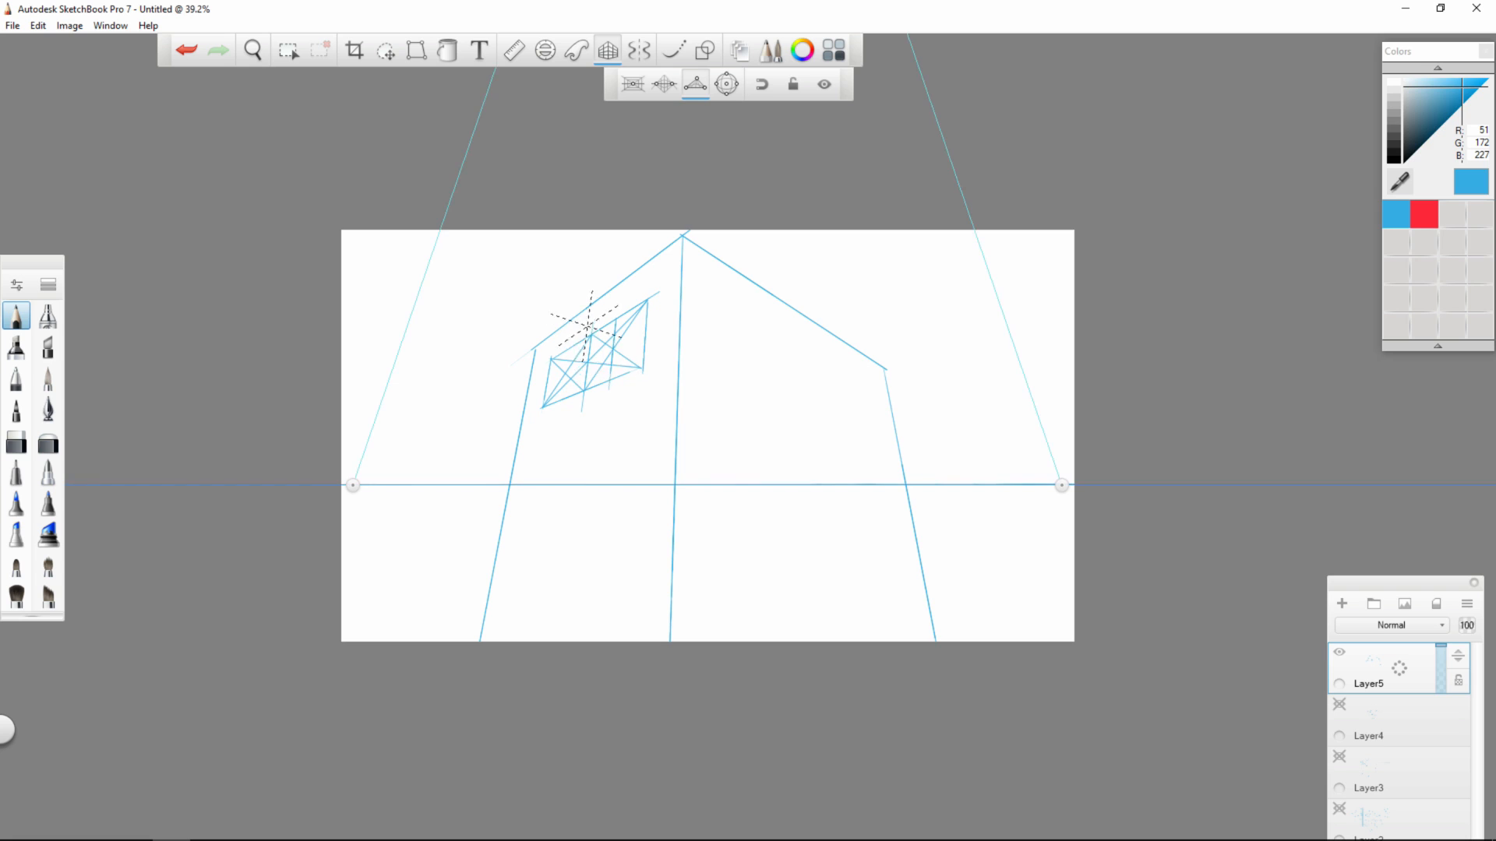
left_click_drag(571, 351, 565, 395)
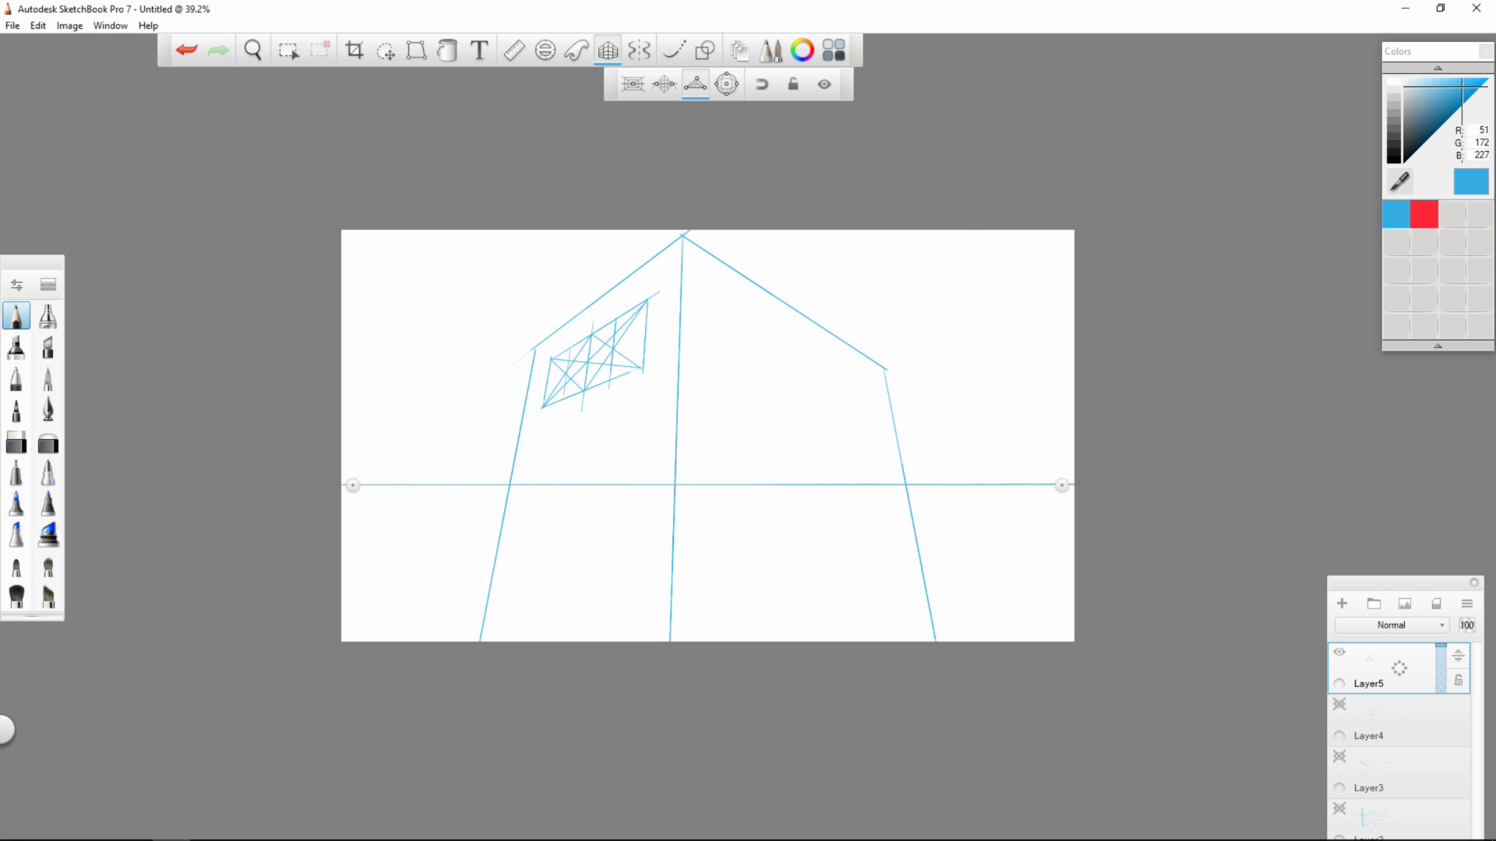
key("ctrl+z")
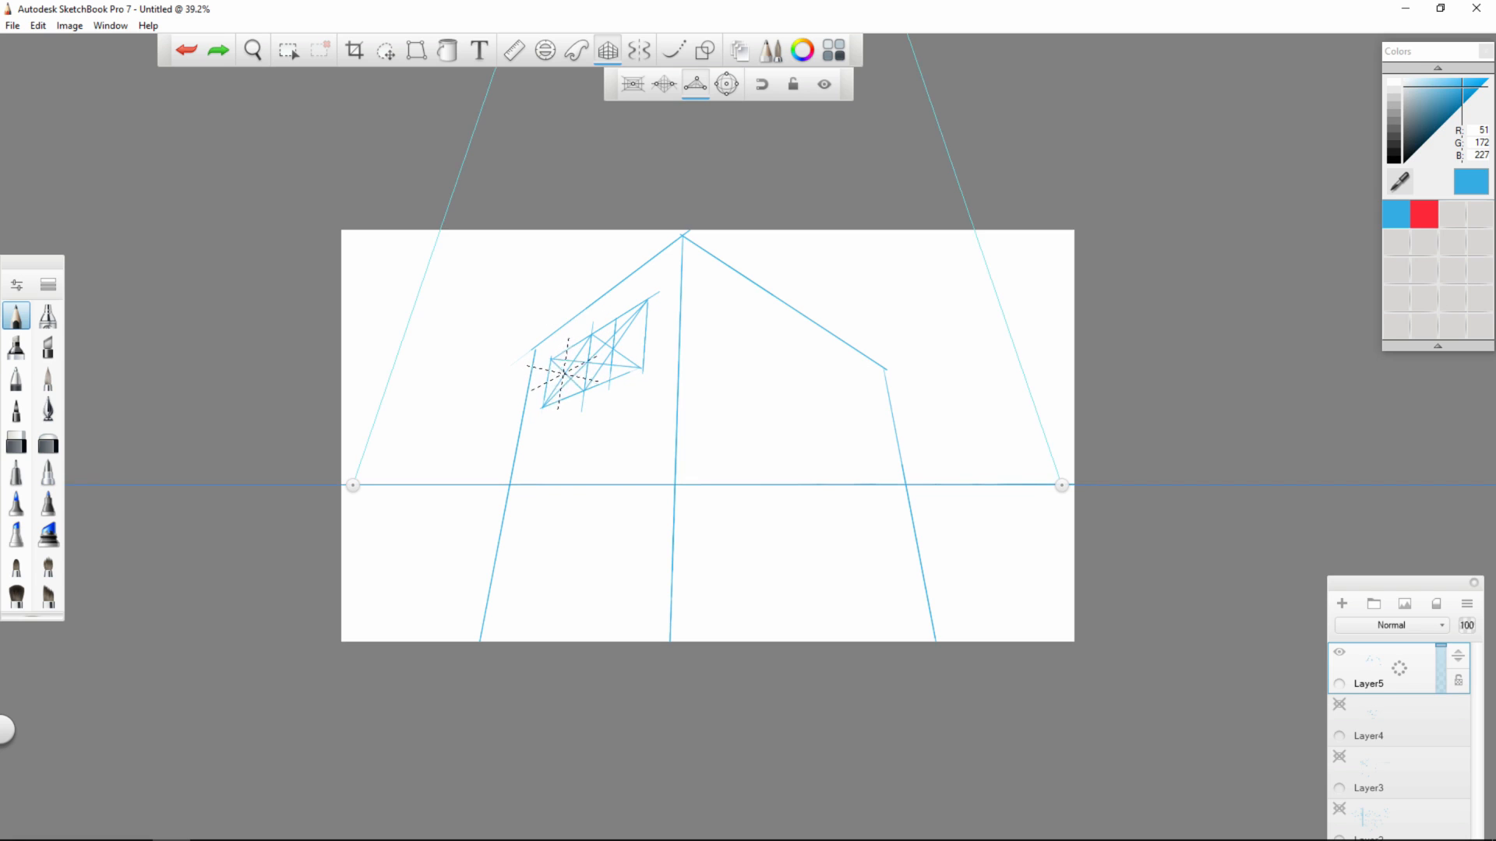
left_click_drag(570, 346, 564, 386)
- Lock the vanishing points and draw three perspective-guided lines across the box's right face
left_click(793, 84)
left_click_drag(796, 439, 961, 422)
left_click_drag(811, 372, 823, 491)
mouse_move(749, 407)
left_mouse_down()
mouse_move(696, 416)
mouse_move(908, 376)
left_mouse_up()
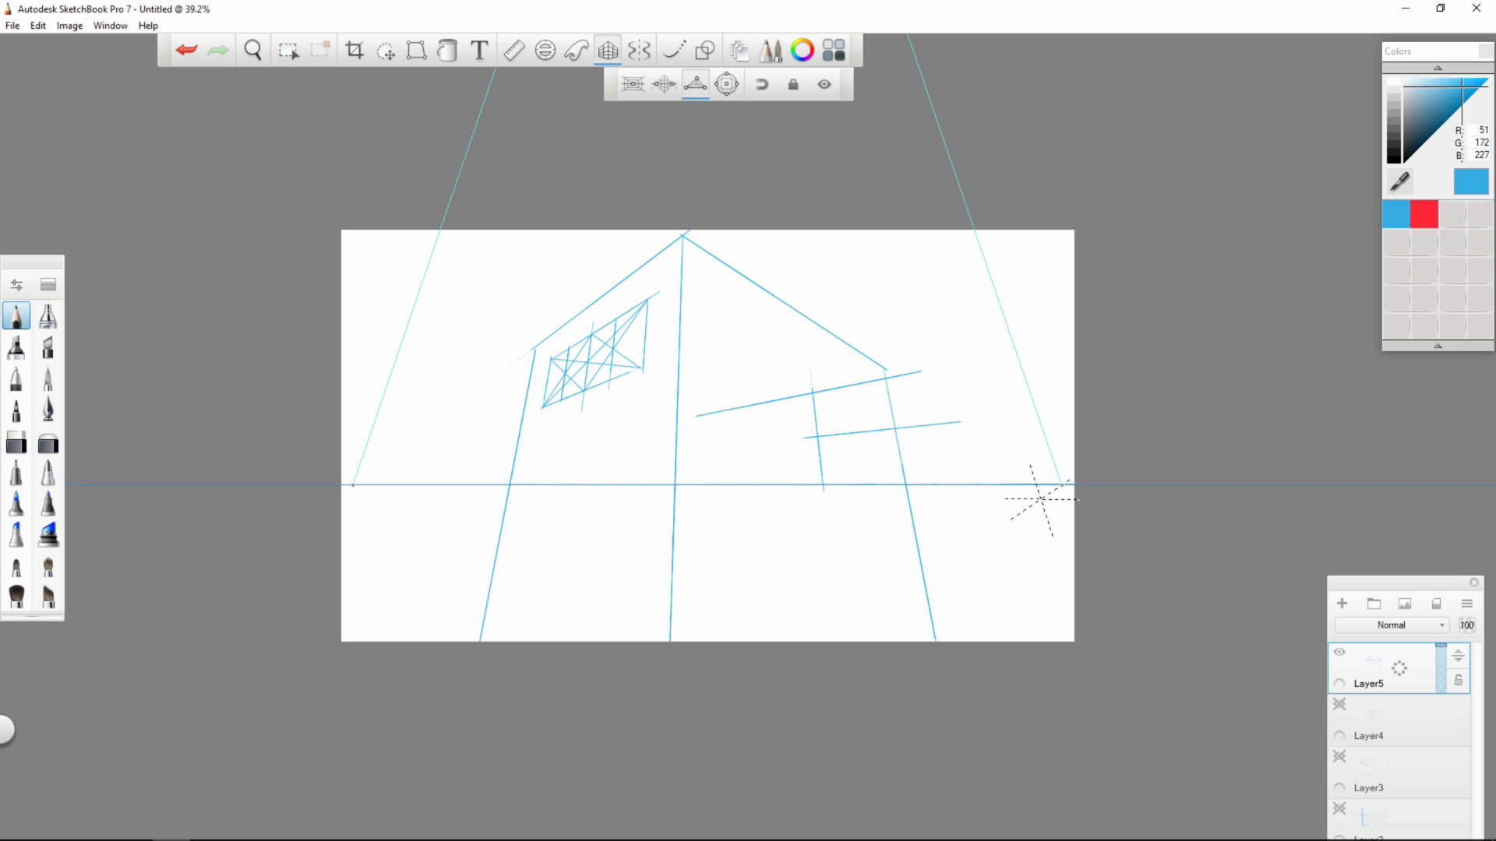
left_click(794, 84)
mouse_move(1062, 486)
left_mouse_down()
mouse_move(902, 512)
mouse_move(885, 261)
left_mouse_up()
key("ctrl+z")
left_click_drag(1063, 503, 1077, 474)
key("ctrl+z")
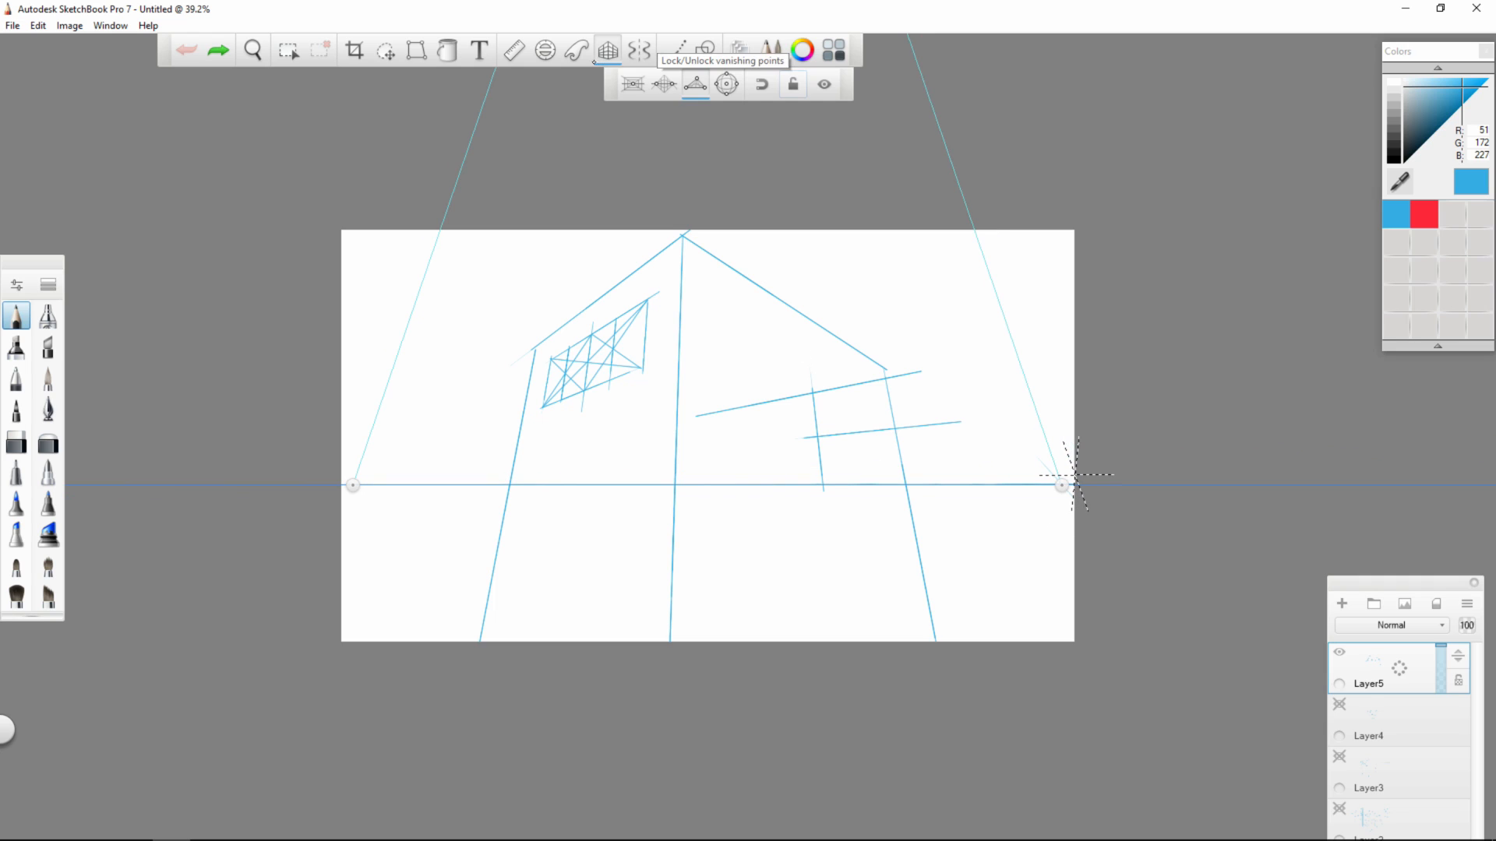
- Lock the vanishing points again and sketch short strokes through the right-hand vanishing point
left_click(793, 84)
left_click_drag(1058, 472, 1068, 507)
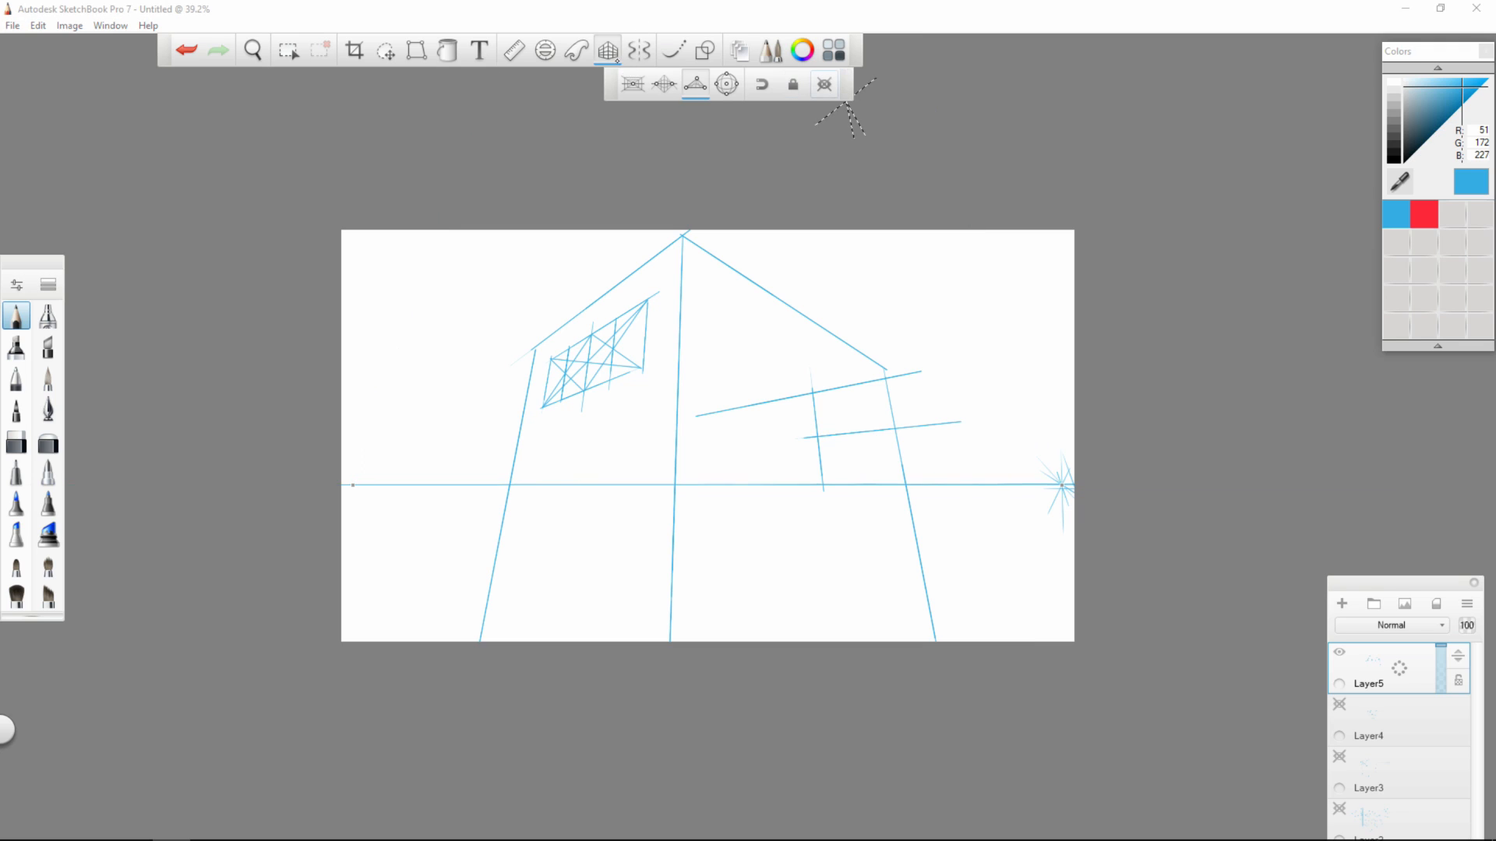
- Hide the horizon line guide and sketch loose perspective-guided lines over the area beside the box's left face
left_click(824, 84)
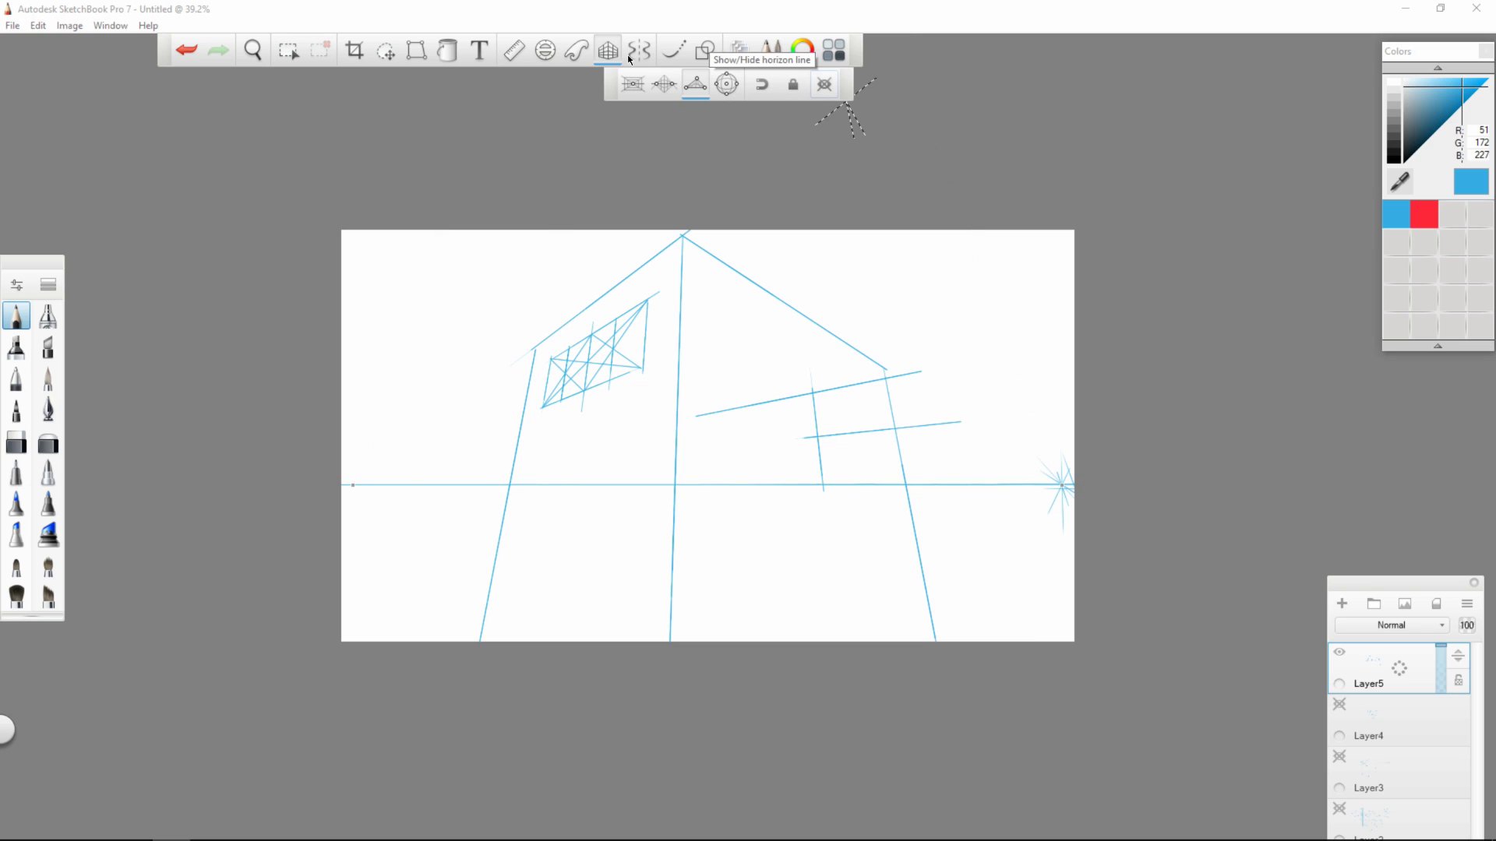
left_click_drag(410, 449, 408, 457)
left_click_drag(496, 285, 454, 457)
left_click_drag(400, 345, 538, 373)
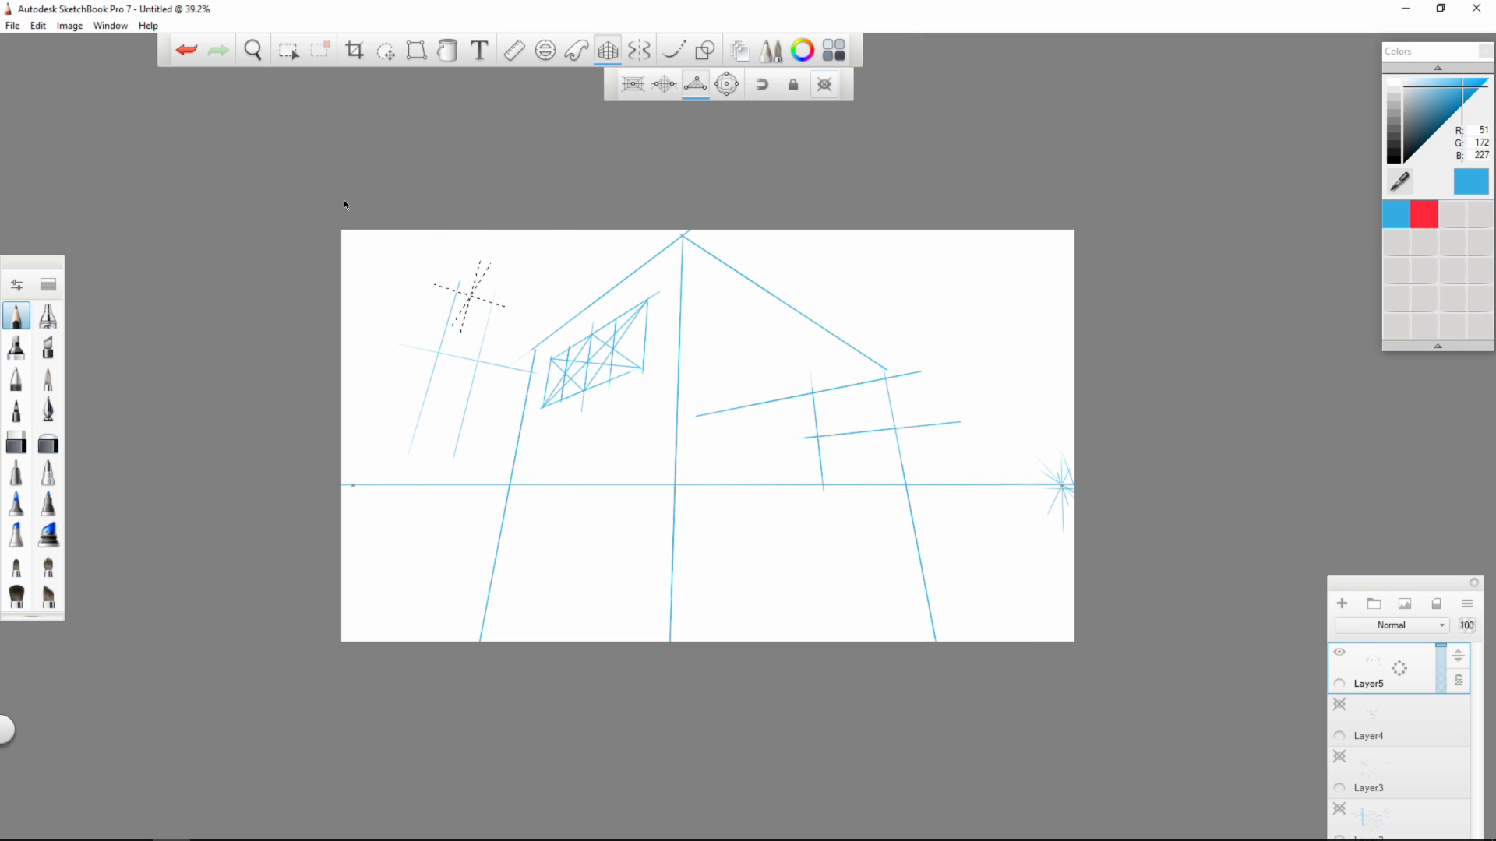
mouse_move(467, 273)
left_mouse_down()
mouse_move(580, 313)
mouse_move(394, 441)
left_mouse_up()
left_click_drag(570, 258, 397, 436)
left_click_drag(564, 283, 526, 506)
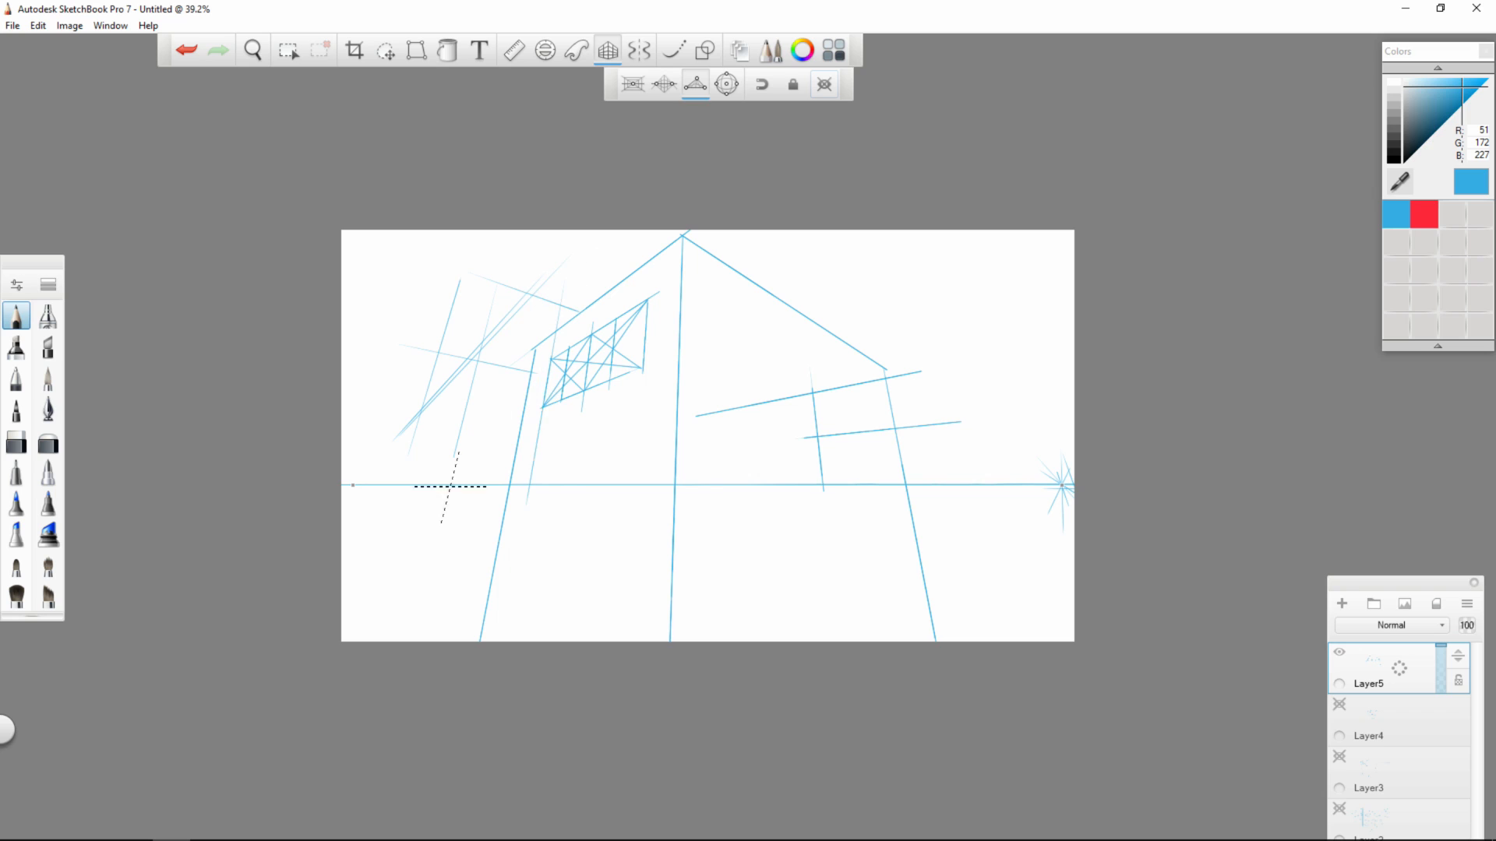
- Draw a fan of lines radiating from the left vanishing point, plus further perspective-guided lines across the box and the canvas's right side
left_click_drag(596, 314, 381, 465)
left_click_drag(676, 364, 356, 483)
left_click_drag(728, 434, 356, 486)
left_click_drag(753, 530, 356, 486)
left_click_drag(645, 601, 356, 487)
left_click_drag(520, 641, 401, 531)
mouse_move(578, 310)
left_mouse_down()
mouse_move(669, 344)
mouse_move(718, 641)
left_mouse_up()
left_click_drag(980, 298, 1074, 585)
left_click_drag(1030, 308, 483, 449)
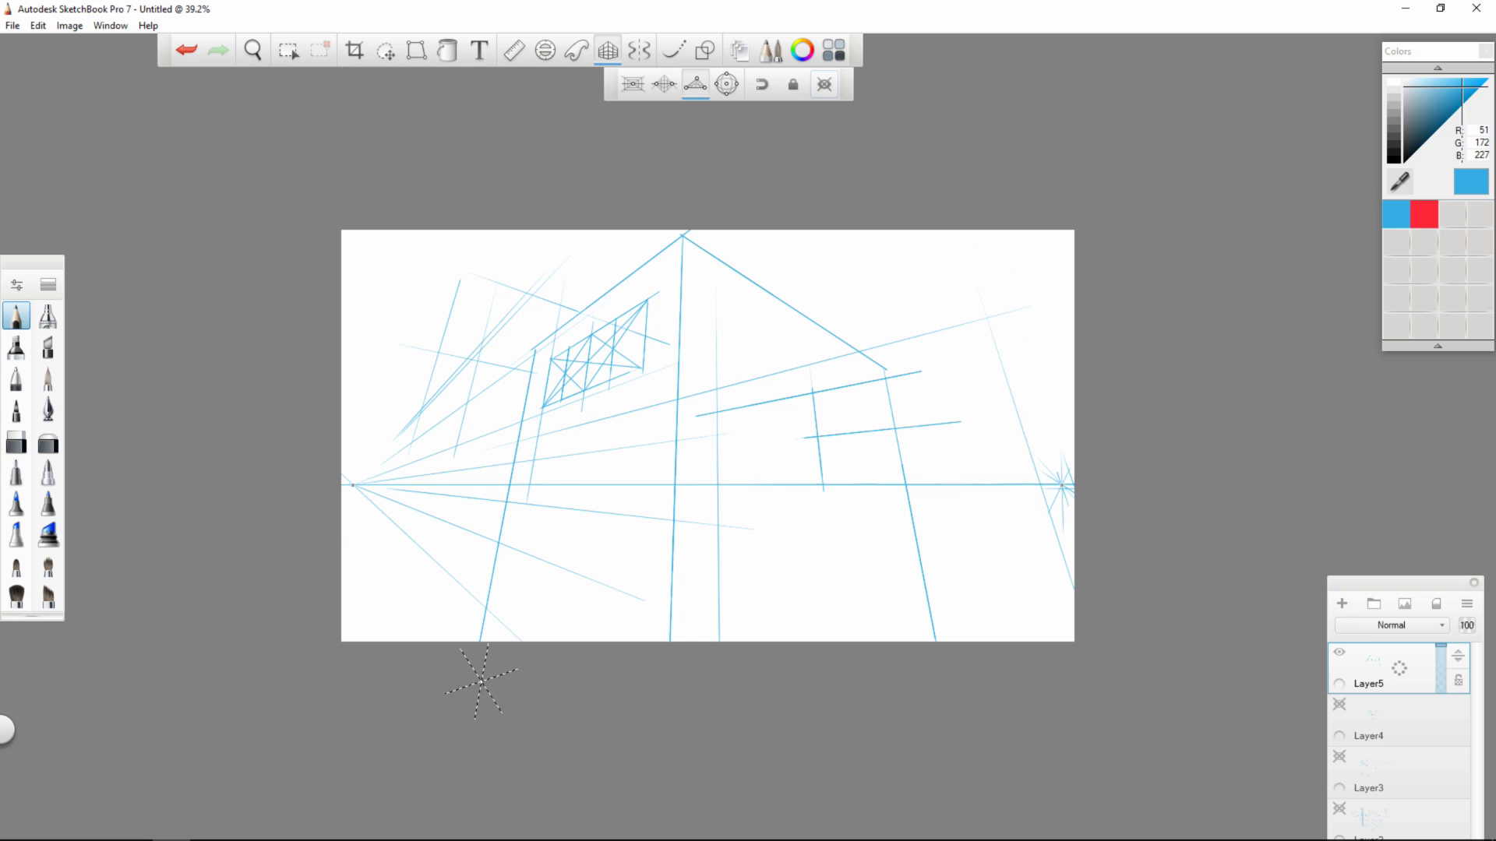